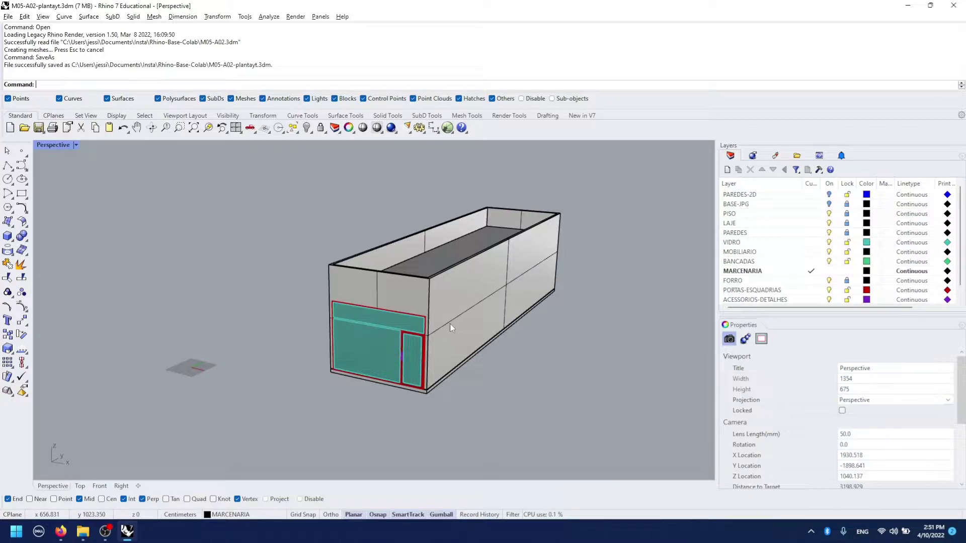
Delete the furniture objects inside the building
{"action": "left_click_drag", "start_coordinate": [807, 310], "coordinate": [811, 308]}
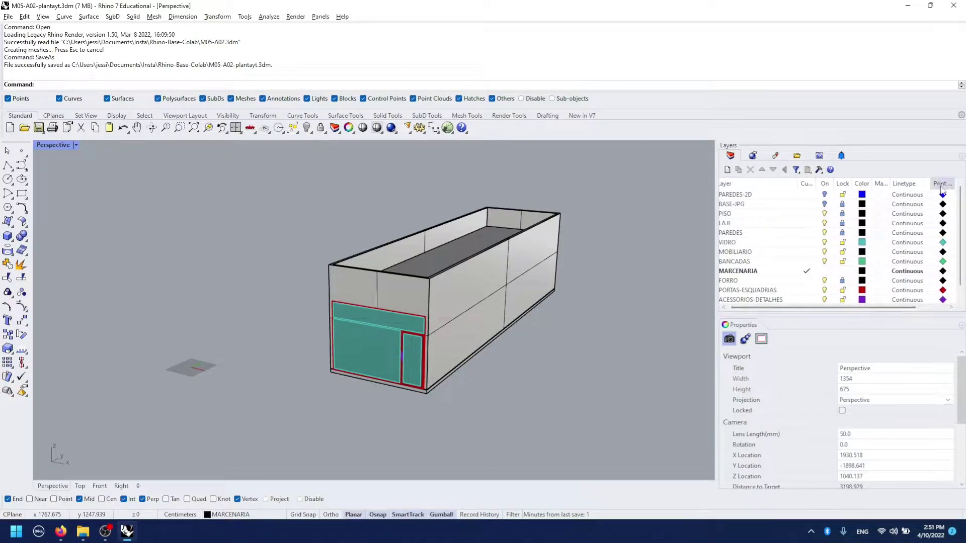
{"action": "mouse_move", "coordinate": [941, 300]}
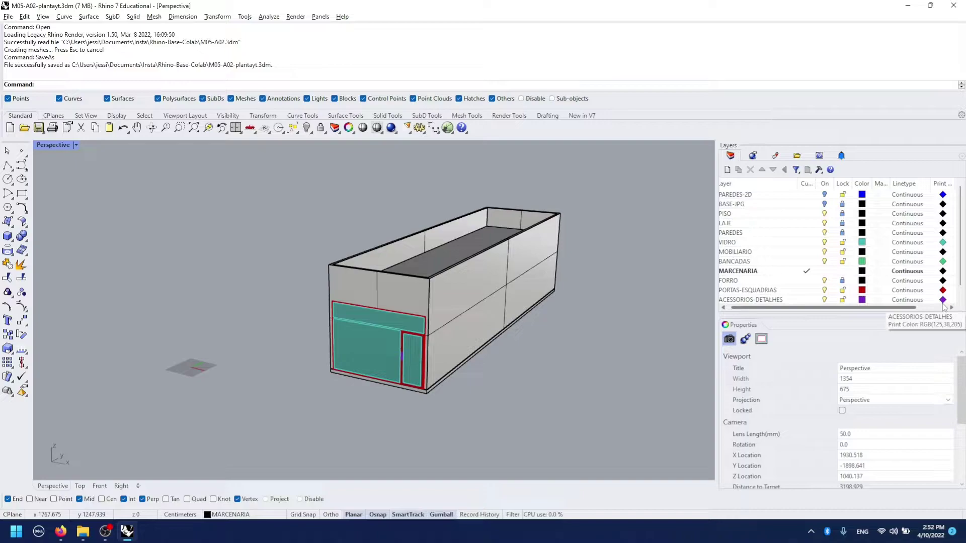
{"action": "mouse_move", "coordinate": [482, 325]}
{"action": "right_mouse_down"}
{"action": "mouse_move", "coordinate": [454, 300]}
{"action": "mouse_move", "coordinate": [469, 340]}
{"action": "right_mouse_up"}
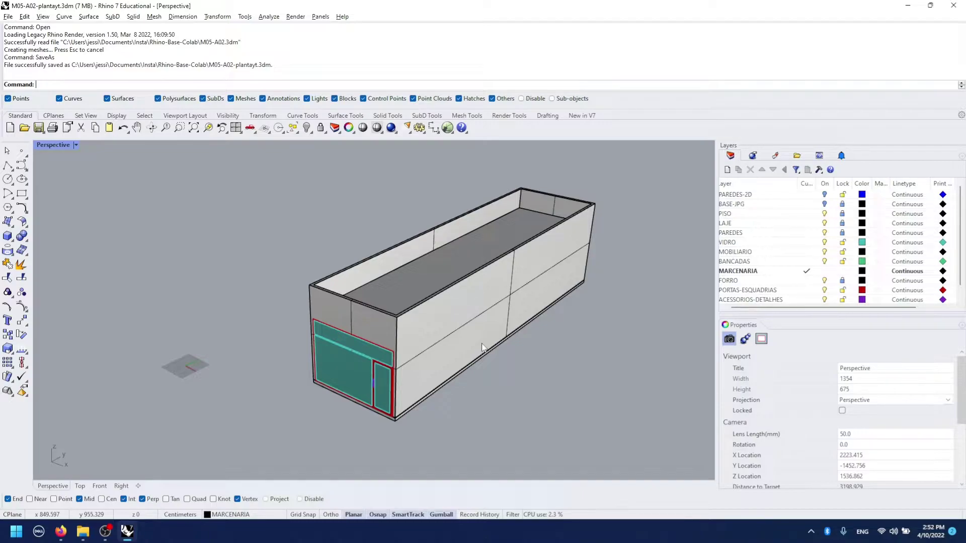
{"action": "left_click_drag", "start_coordinate": [766, 308], "coordinate": [739, 314]}
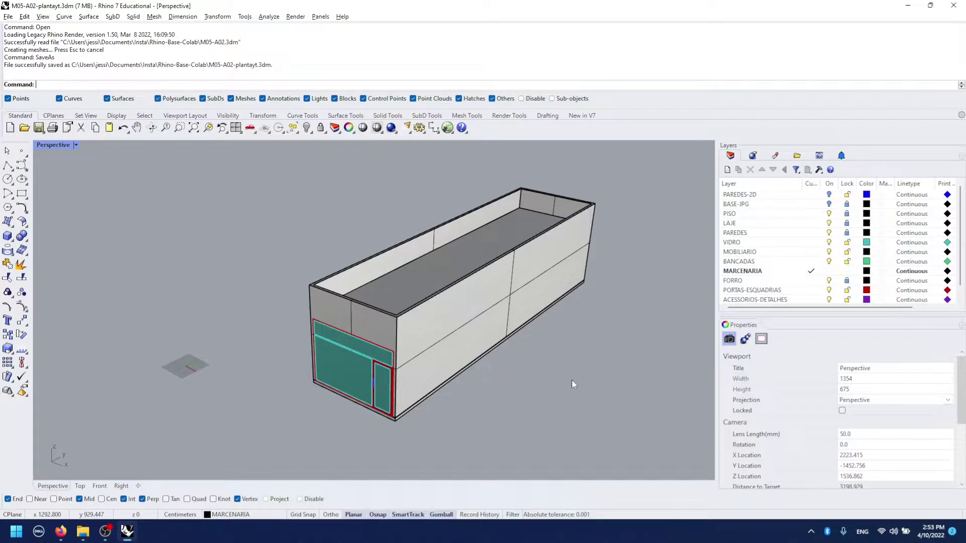
{"action": "left_click_drag", "start_coordinate": [628, 171], "coordinate": [269, 444]}
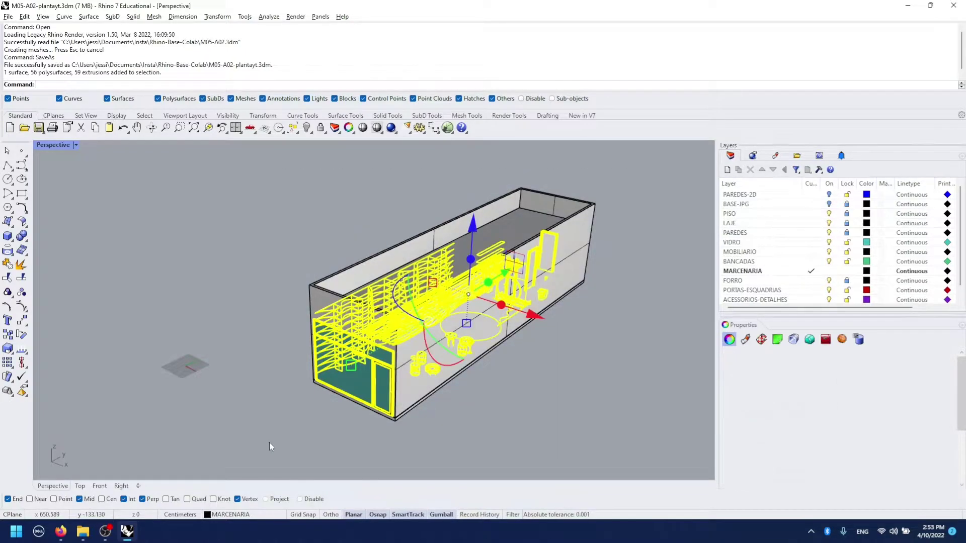
{"action": "key", "text": "Delete"}
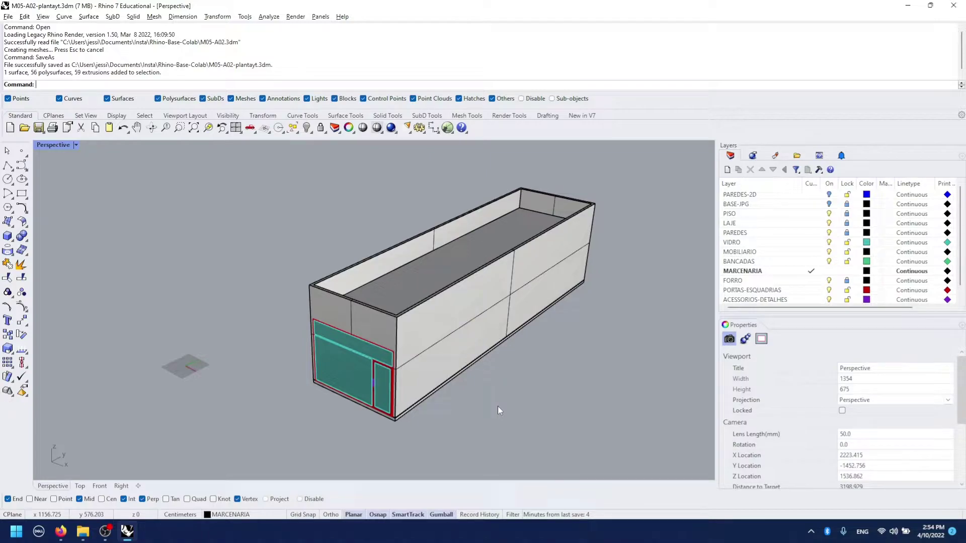
Unlock the PISO, LAJE and FORRO layers
{"action": "right_click_drag", "start_coordinate": [390, 359], "coordinate": [399, 354]}
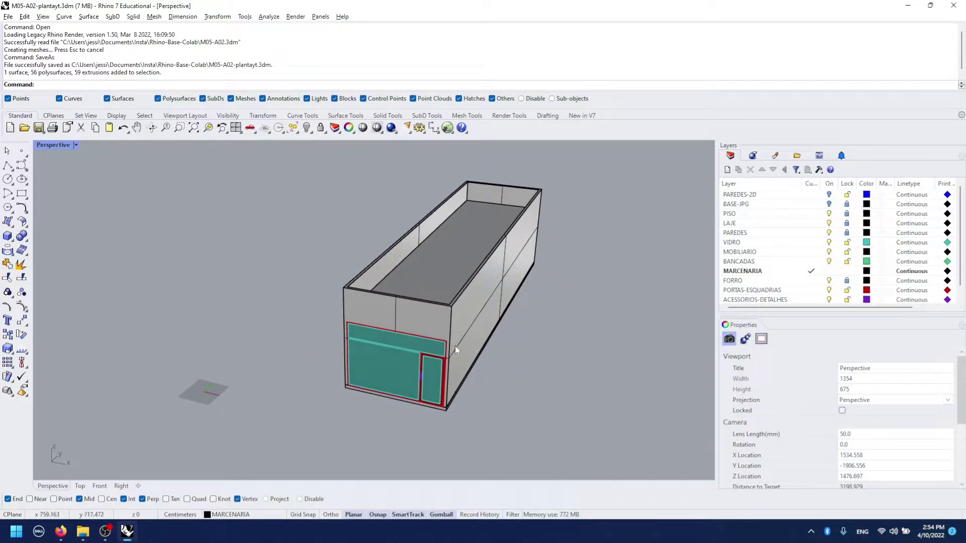
{"action": "left_click", "coordinate": [847, 223]}
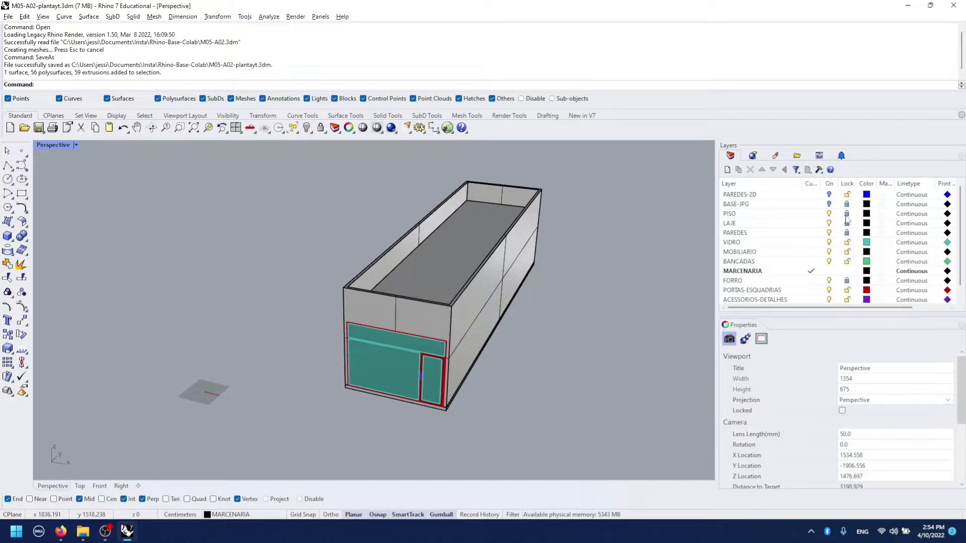
{"action": "left_click", "coordinate": [847, 234]}
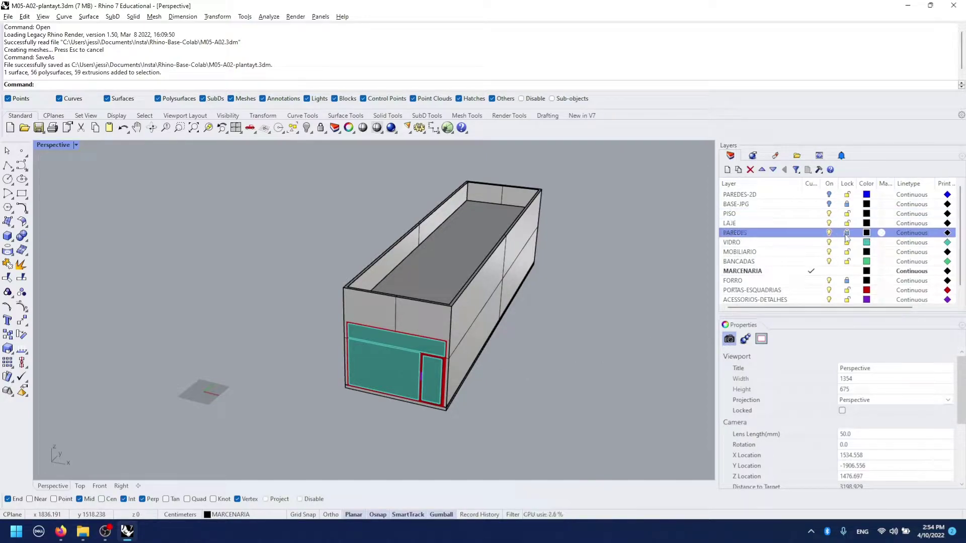
{"action": "left_click", "coordinate": [847, 280]}
{"action": "scroll", "coordinate": [847, 280], "scroll_direction": "down", "scroll_amount": 1}
{"action": "scroll", "coordinate": [847, 281], "scroll_direction": "up", "scroll_amount": 1}
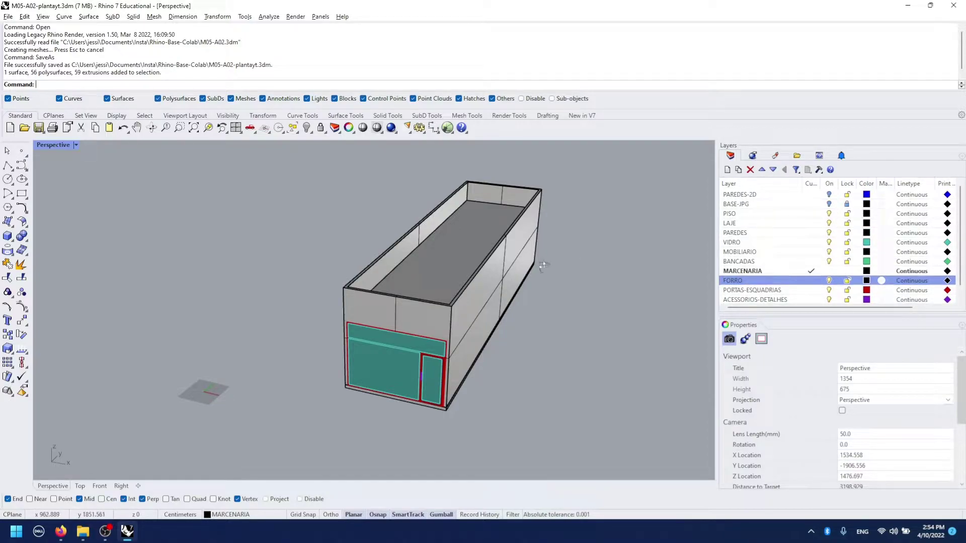
Add Layer 01, make it current, and move it up just below BASE-JPG
{"action": "right_click_drag", "start_coordinate": [579, 383], "coordinate": [635, 391]}
{"action": "left_click_drag", "start_coordinate": [654, 429], "coordinate": [276, 163]}
{"action": "mouse_move", "coordinate": [276, 164]}
{"action": "right_mouse_down"}
{"action": "mouse_move", "coordinate": [609, 282]}
{"action": "mouse_move", "coordinate": [573, 284]}
{"action": "right_mouse_up"}
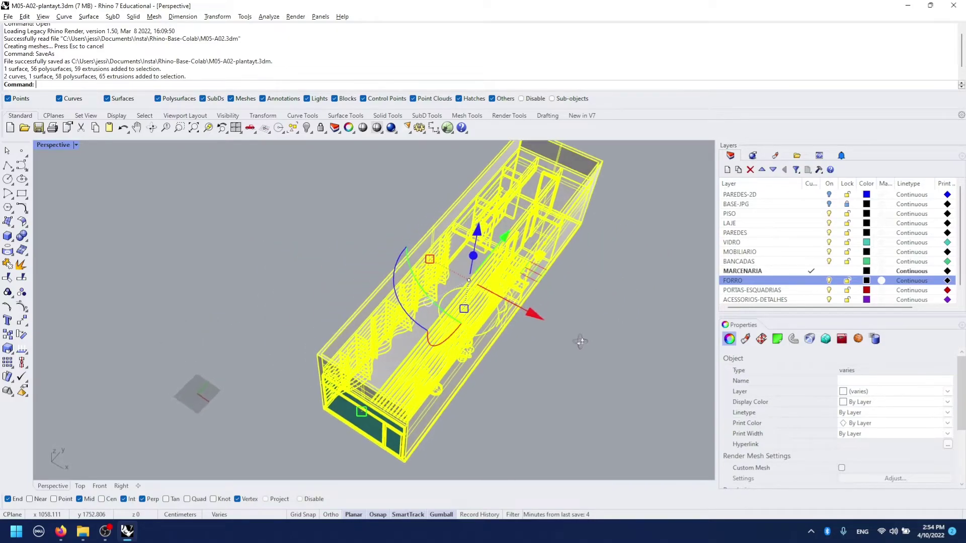
{"action": "left_click", "coordinate": [727, 169]}
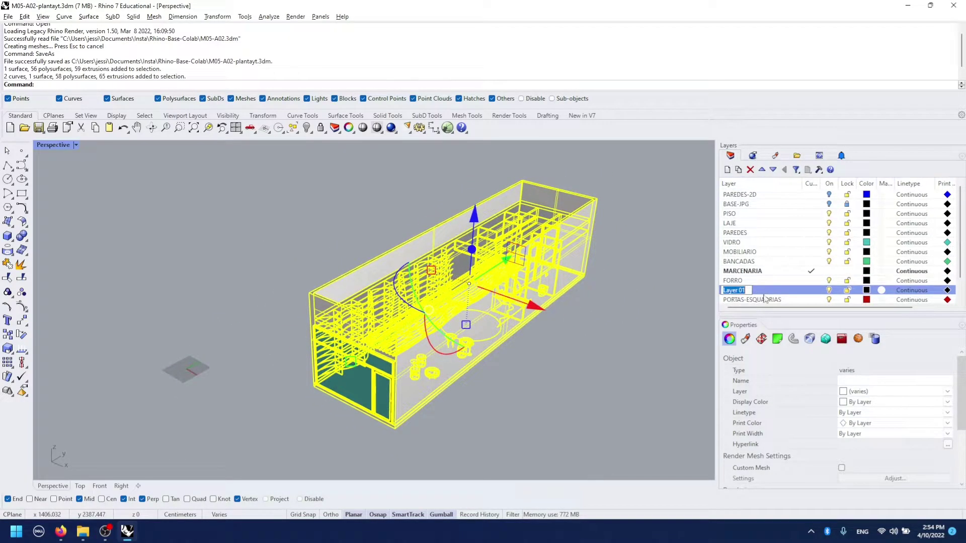
{"action": "left_click", "coordinate": [812, 291]}
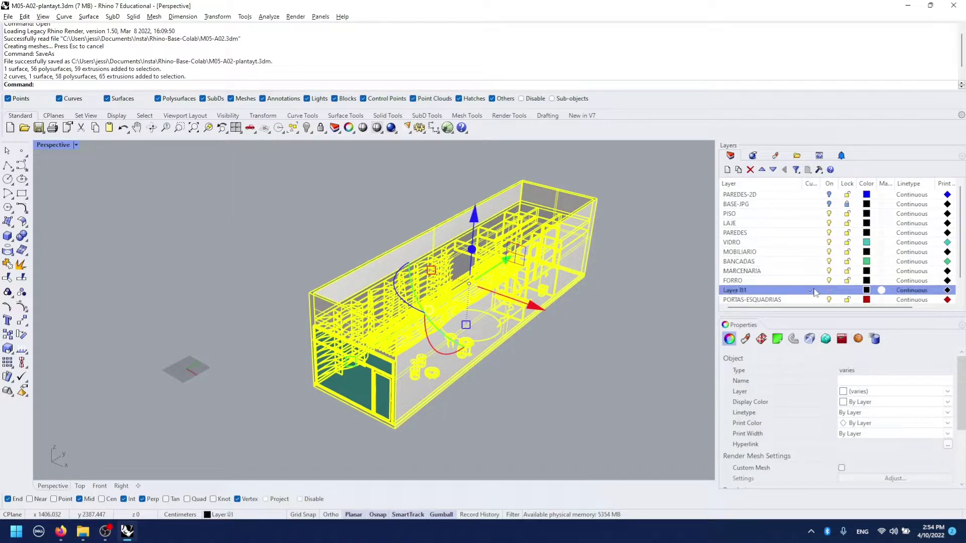
{"action": "left_click", "coordinate": [762, 170]}
{"action": "left_click", "coordinate": [761, 170]}
{"action": "left_click", "coordinate": [762, 170]}
{"action": "left_click", "coordinate": [762, 170]}
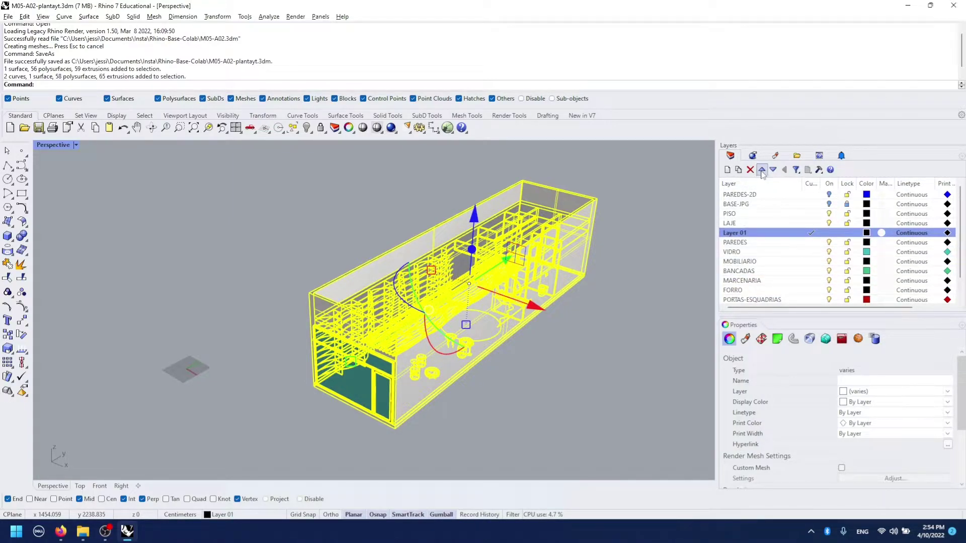
{"action": "left_click", "coordinate": [762, 170]}
{"action": "left_click", "coordinate": [582, 390]}
{"action": "type", "text": "C"}
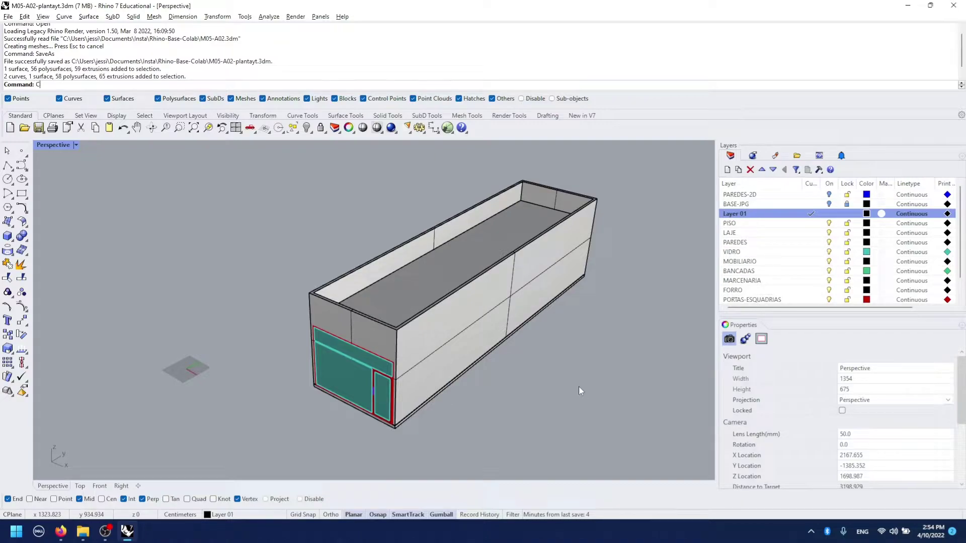
Draw a clipping plane around the building and raise it to cut through the walls
{"action": "type", "text": "lippingPlane"}
{"action": "key", "text": "Return"}
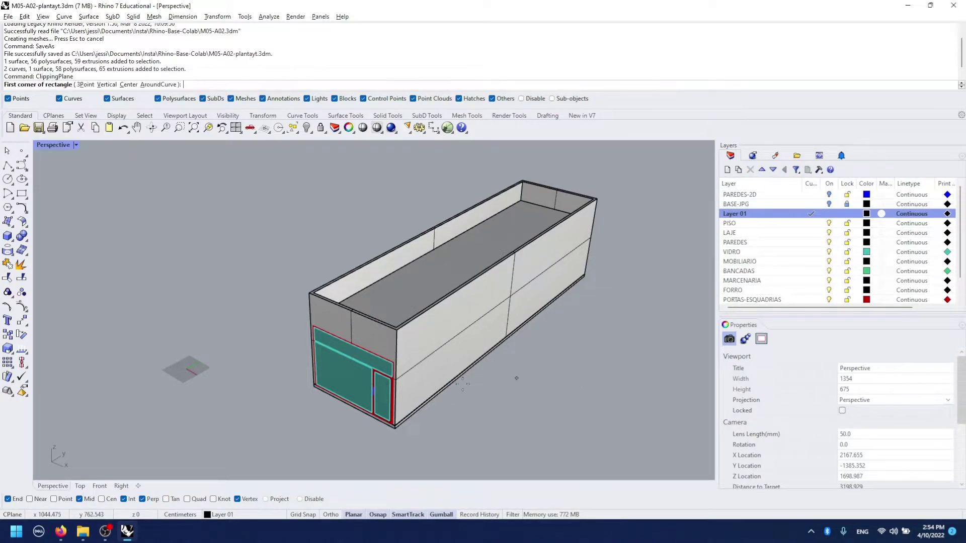
{"action": "left_click", "coordinate": [182, 402]}
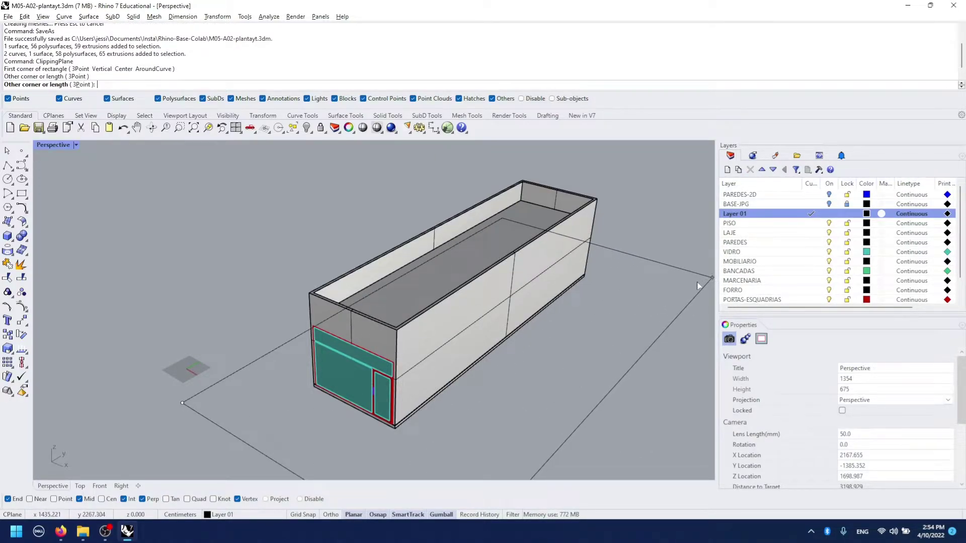
{"action": "left_click", "coordinate": [669, 352]}
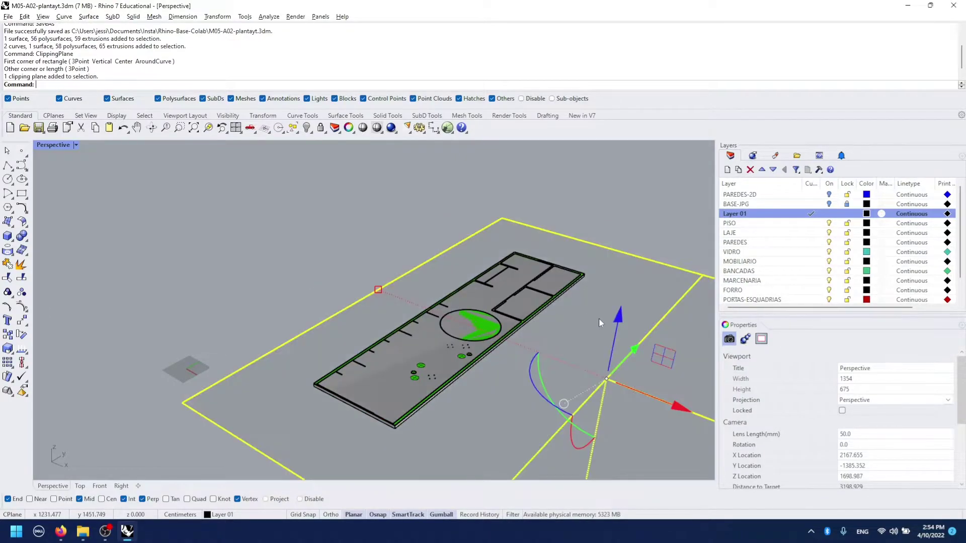
{"action": "left_click_drag", "start_coordinate": [619, 317], "coordinate": [625, 287]}
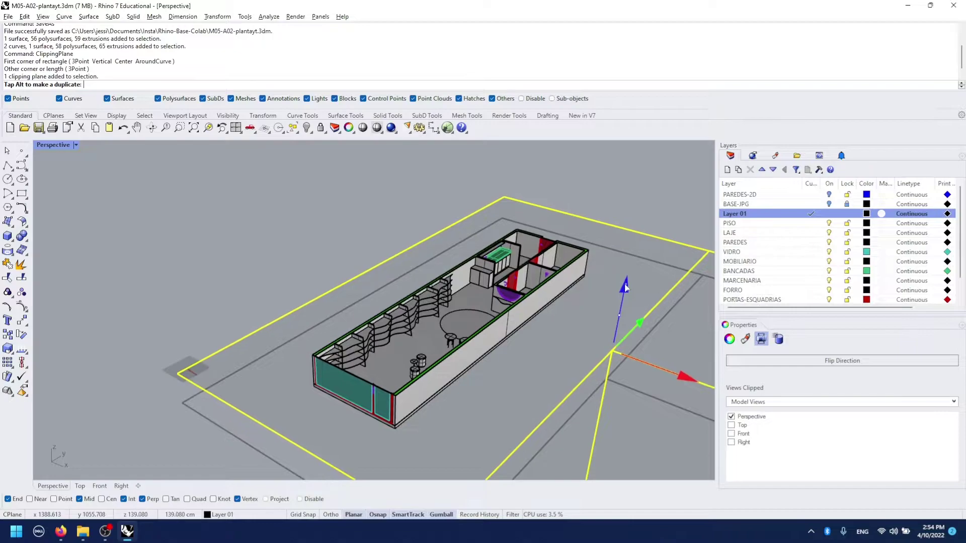
Make the clipping plane also clip the Top view, checking the cut from overhead
{"action": "right_click_drag", "start_coordinate": [626, 287], "coordinate": [547, 294]}
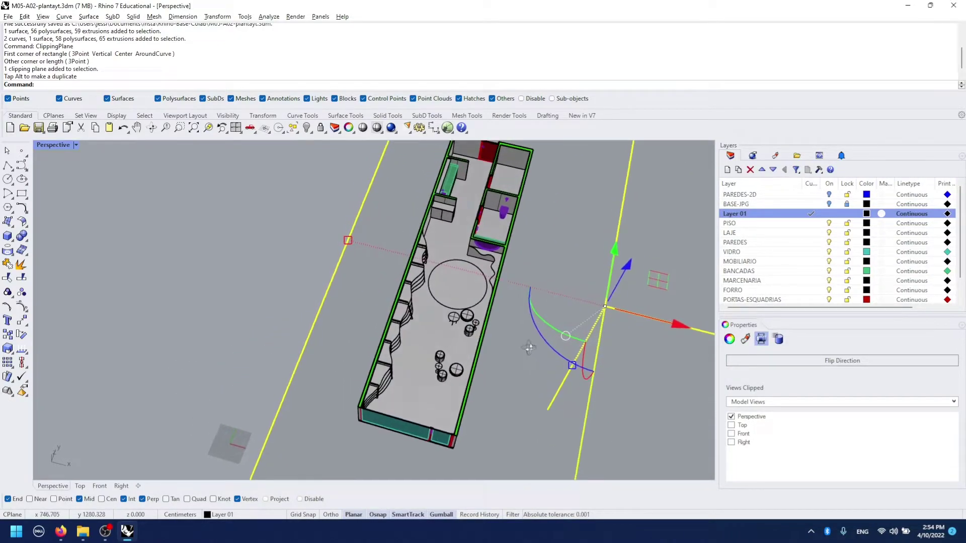
{"action": "scroll", "coordinate": [547, 294], "scroll_direction": "up", "scroll_amount": 5}
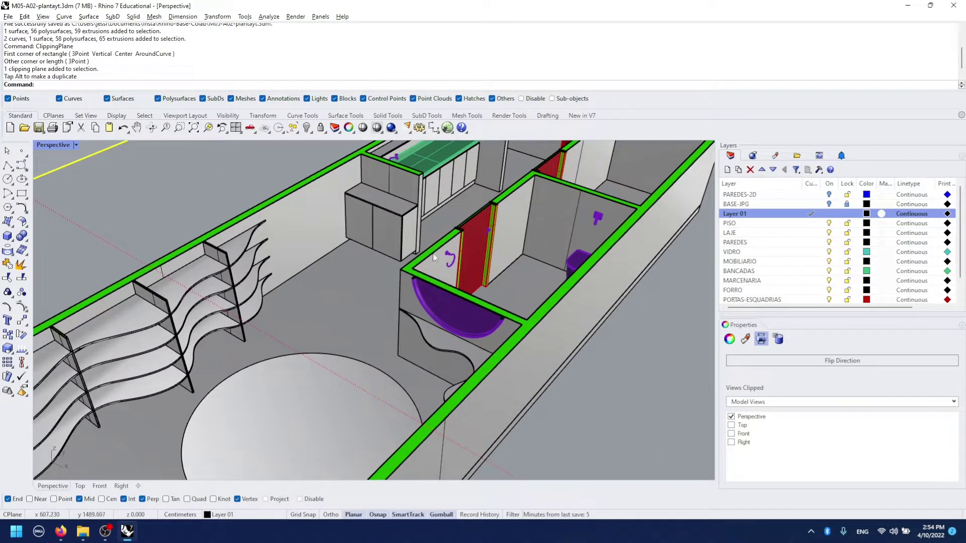
{"action": "scroll", "coordinate": [434, 257], "scroll_direction": "down", "scroll_amount": 4}
{"action": "scroll", "coordinate": [444, 222], "scroll_direction": "down", "scroll_amount": 3}
{"action": "scroll", "coordinate": [579, 260], "scroll_direction": "up", "scroll_amount": 2}
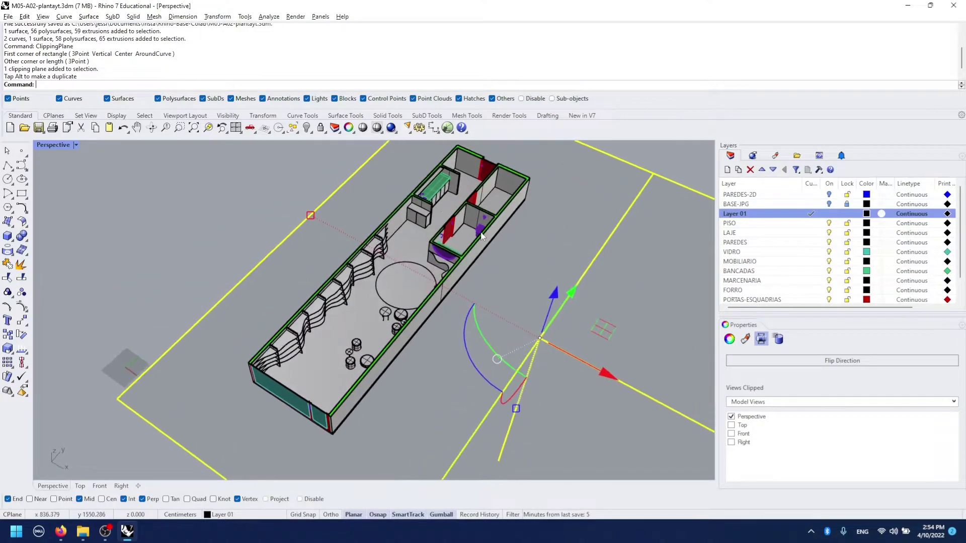
{"action": "mouse_move", "coordinate": [579, 260]}
{"action": "right_mouse_down"}
{"action": "mouse_move", "coordinate": [509, 215]}
{"action": "mouse_move", "coordinate": [620, 221]}
{"action": "right_mouse_up"}
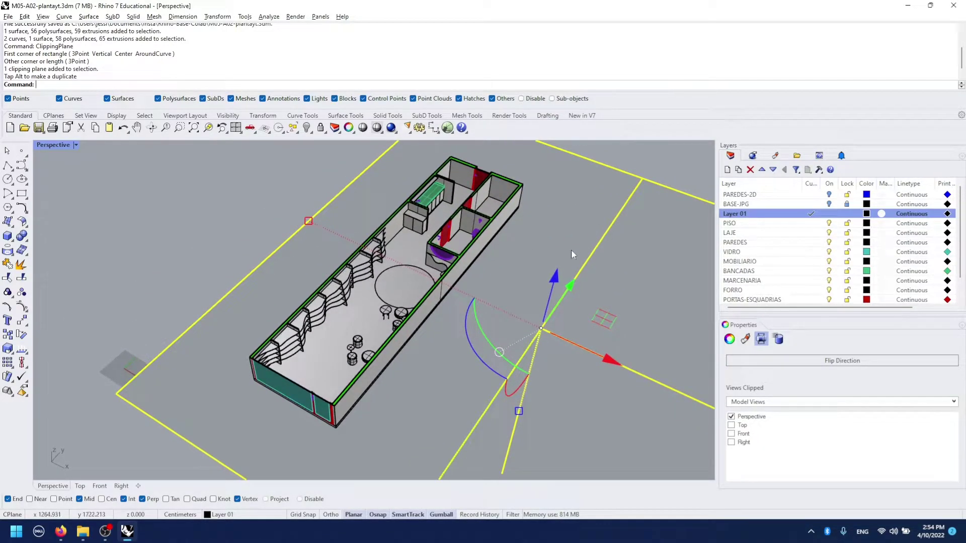
{"action": "right_click_drag", "start_coordinate": [562, 250], "coordinate": [537, 237], "text": "shift"}
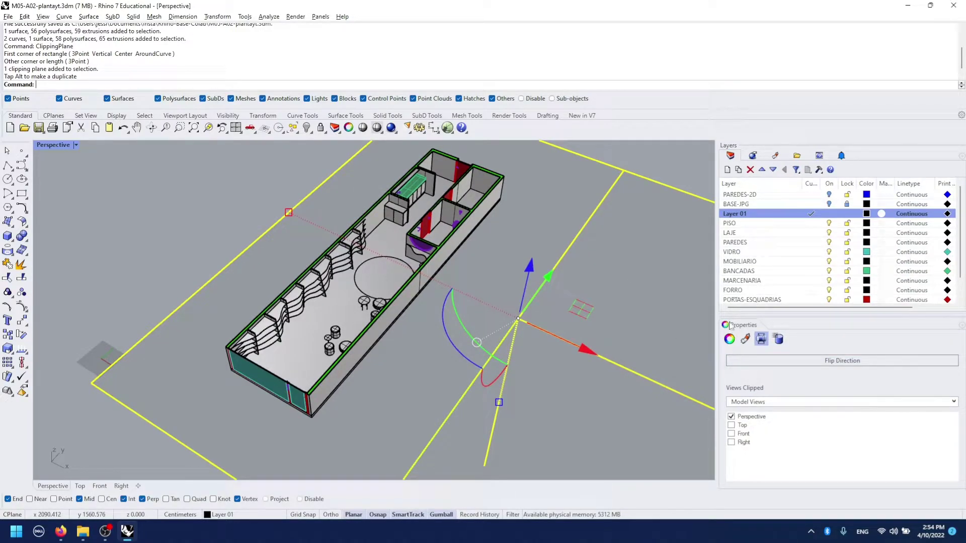
{"action": "left_click", "coordinate": [731, 425]}
{"action": "left_click", "coordinate": [663, 157]}
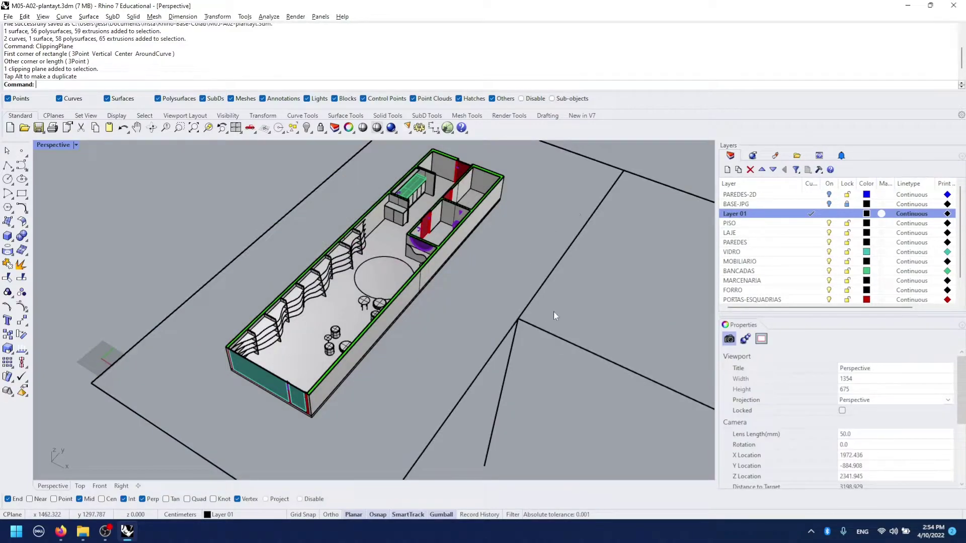
{"action": "left_click", "coordinate": [537, 292]}
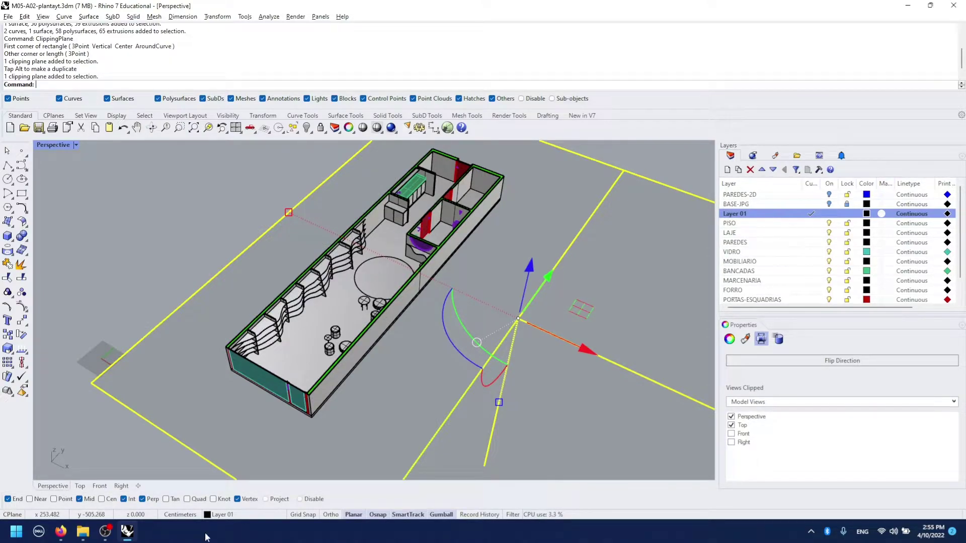
Maximize the Top viewport on the cut plan, pan it left, and deselect the clipping plane
{"action": "left_click", "coordinate": [80, 487]}
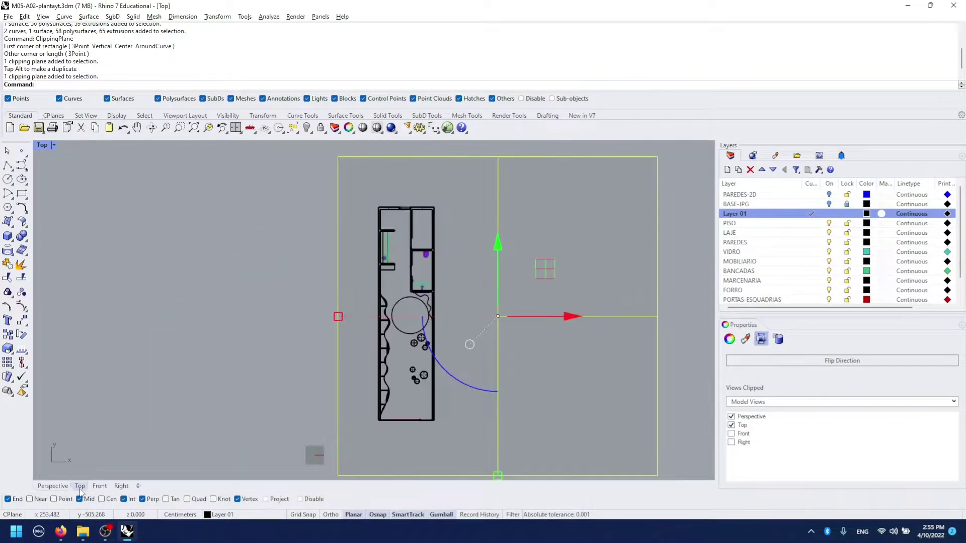
{"action": "right_click_drag", "start_coordinate": [282, 328], "coordinate": [227, 323]}
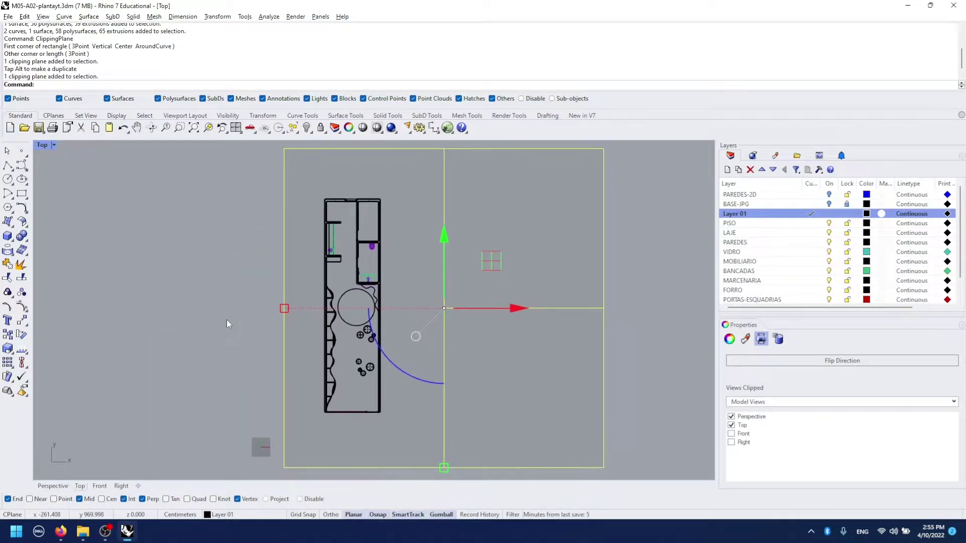
{"action": "key", "text": "Escape"}
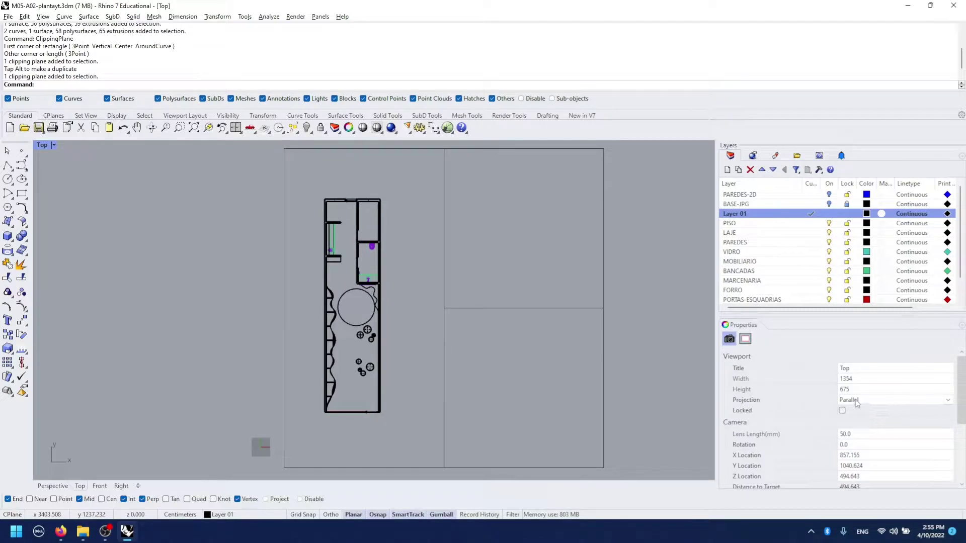
Switch the Top view to perspective projection and window-select the floor plan
{"action": "left_click", "coordinate": [949, 401]}
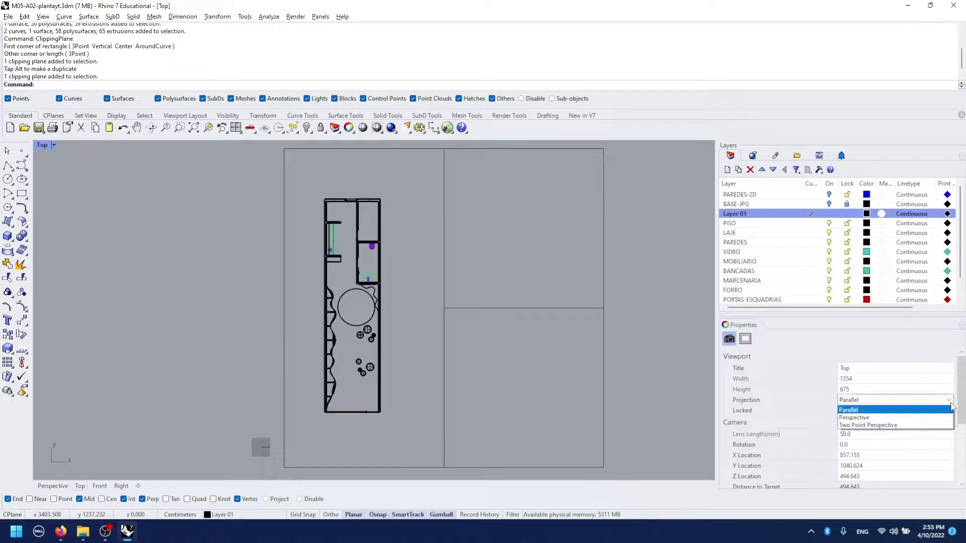
{"action": "left_click", "coordinate": [895, 420]}
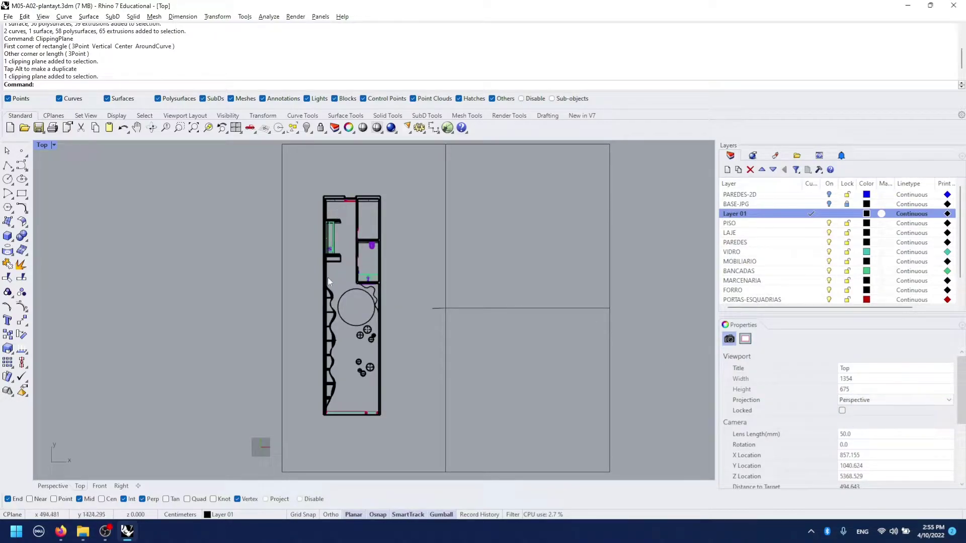
{"action": "left_click_drag", "start_coordinate": [393, 174], "coordinate": [300, 438]}
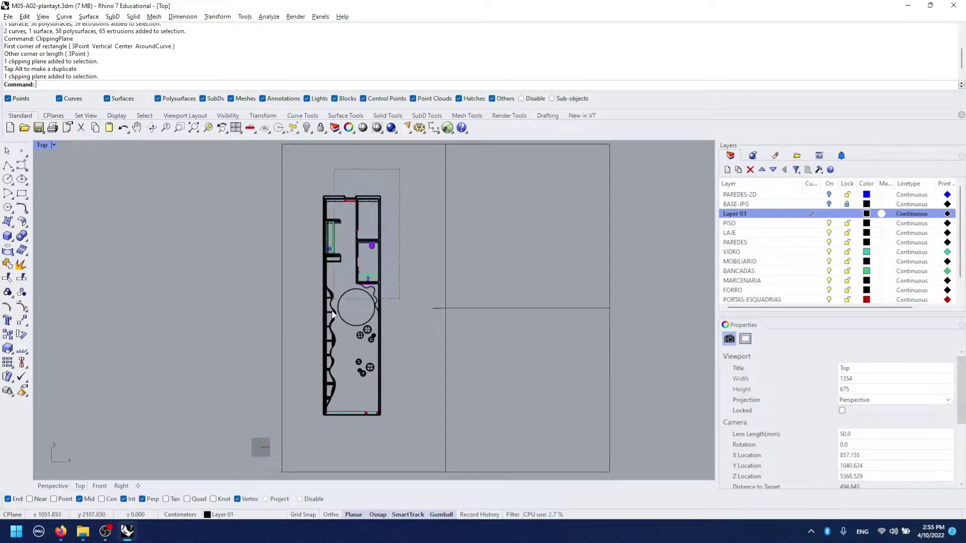
{"action": "left_click", "coordinate": [315, 183]}
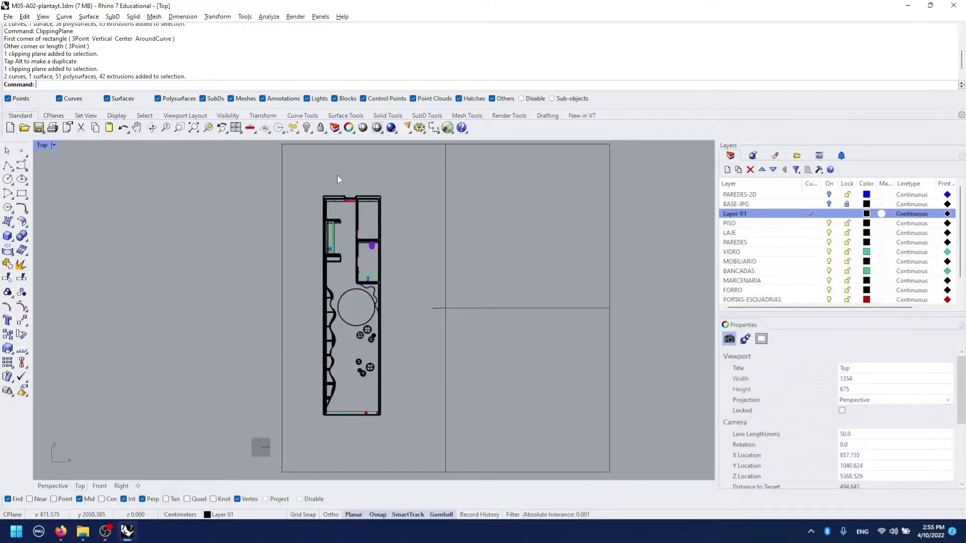
{"action": "left_click_drag", "start_coordinate": [337, 175], "coordinate": [298, 431]}
{"action": "left_click", "coordinate": [424, 439]}
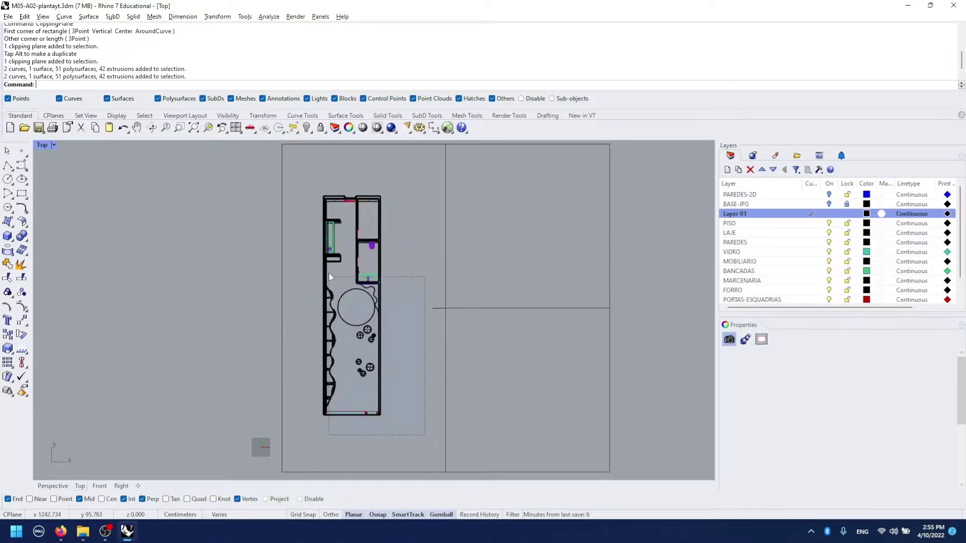
{"action": "left_click_drag", "start_coordinate": [306, 176], "coordinate": [544, 202]}
Zoom to the selected floor plan with Zoom Selected, then deselect it
{"action": "type", "text": "z"}
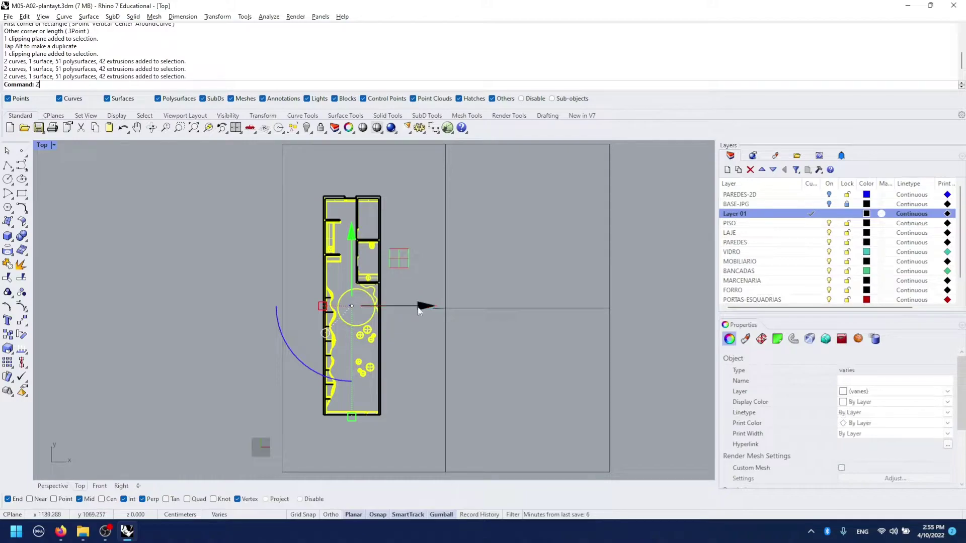
{"action": "key", "text": "Return"}
{"action": "type", "text": "s"}
{"action": "key", "text": "Return"}
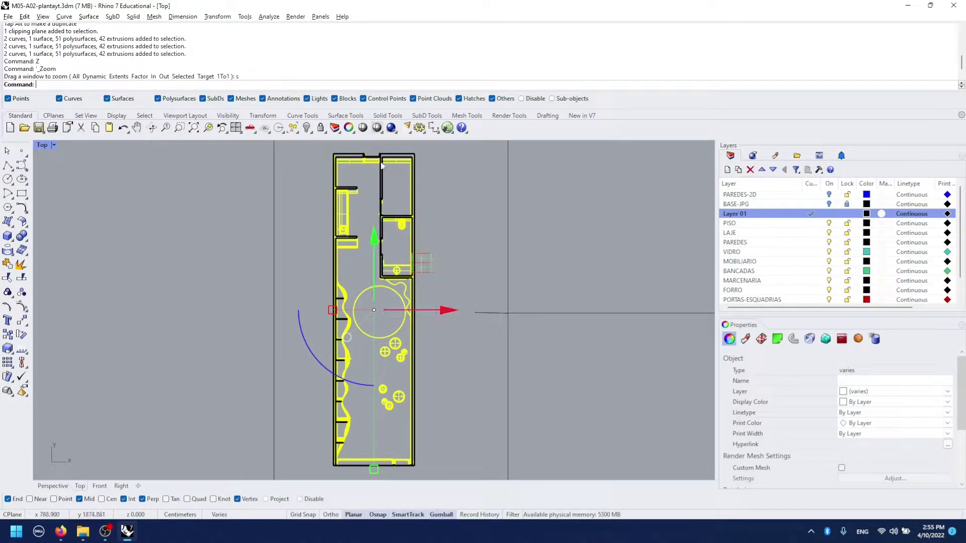
{"action": "left_click", "coordinate": [463, 191]}
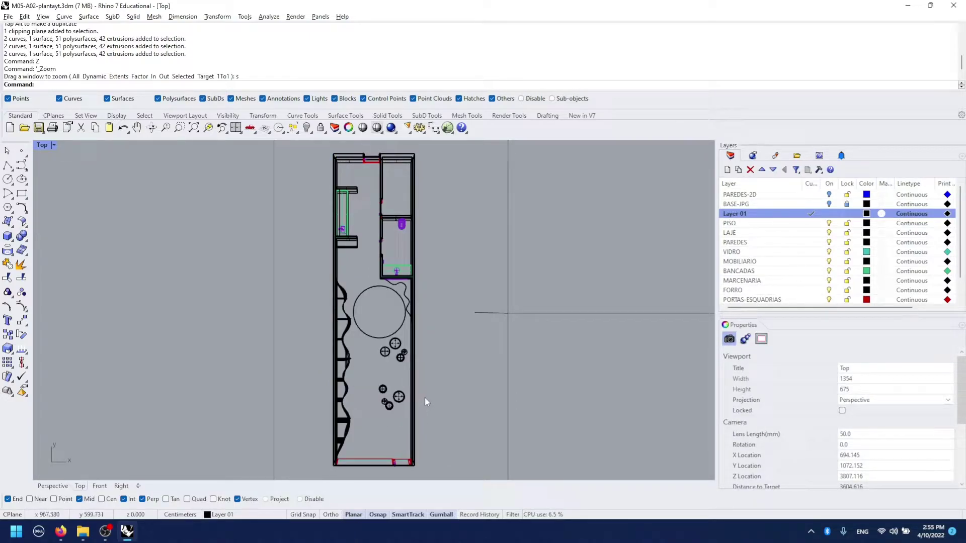
Set the Top view display mode to Shaded, then Rendered
{"action": "left_click", "coordinate": [56, 143]}
{"action": "left_click", "coordinate": [73, 182]}
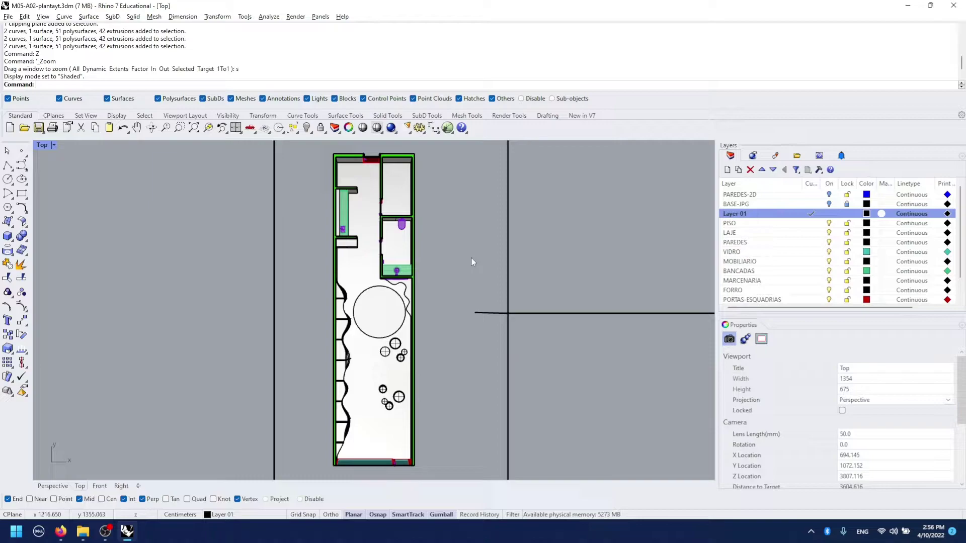
{"action": "left_click", "coordinate": [54, 145]}
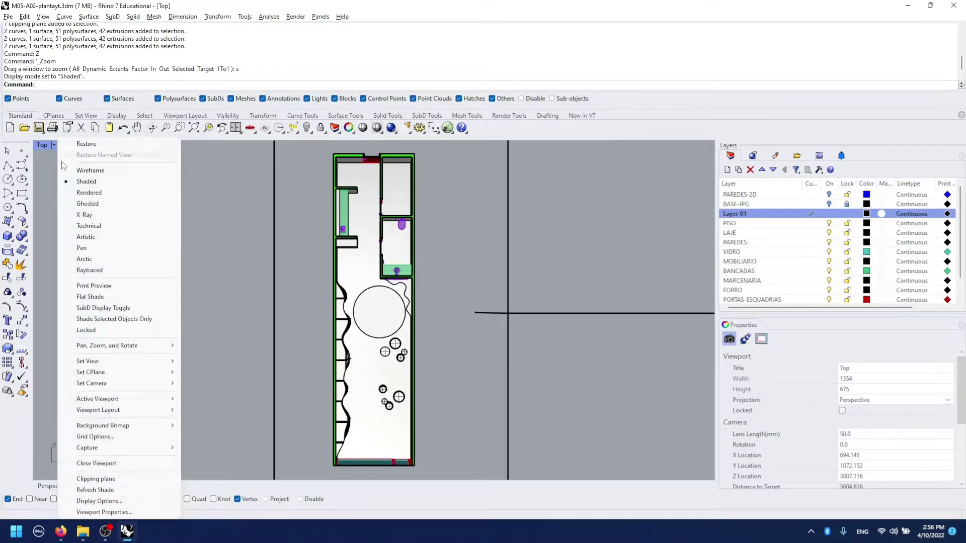
{"action": "left_click", "coordinate": [89, 192]}
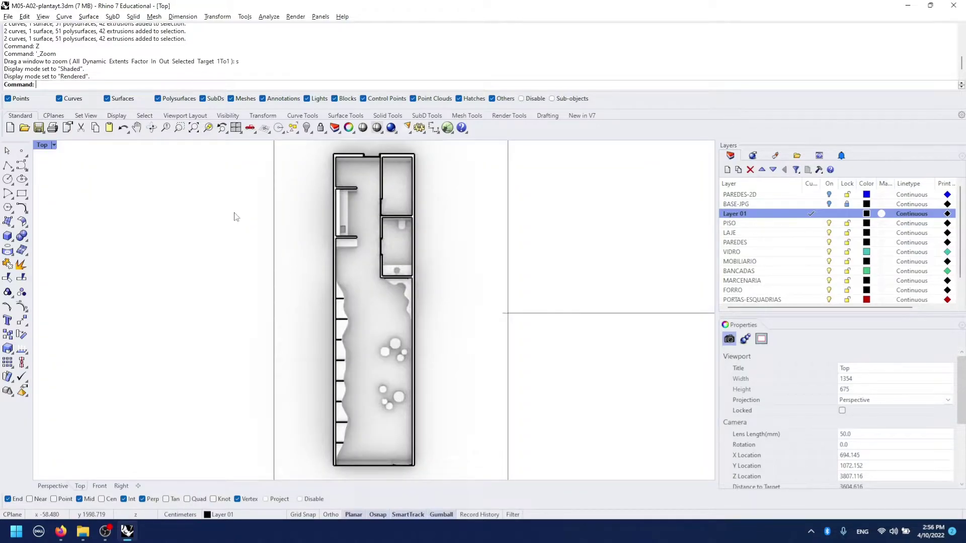
Hide the clipping plane and recentre the rendered plan in the view
{"action": "left_click", "coordinate": [274, 231]}
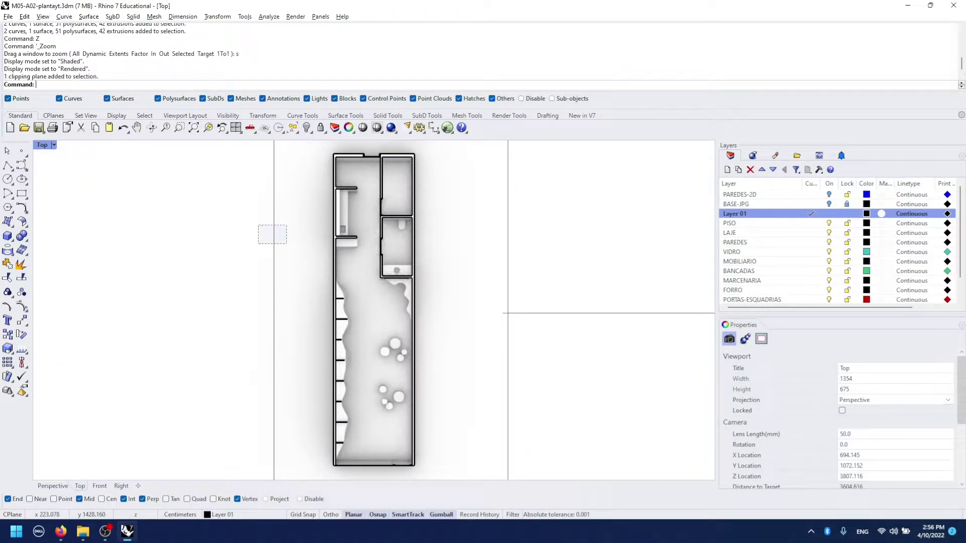
{"action": "type", "text": "hide"}
{"action": "key", "text": "Return"}
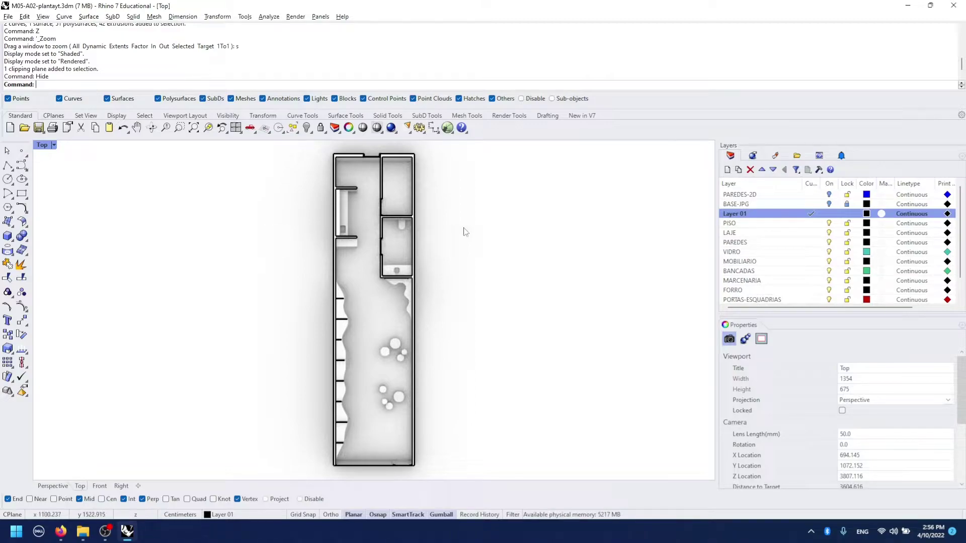
{"action": "scroll", "coordinate": [468, 234], "scroll_direction": "down", "scroll_amount": 2}
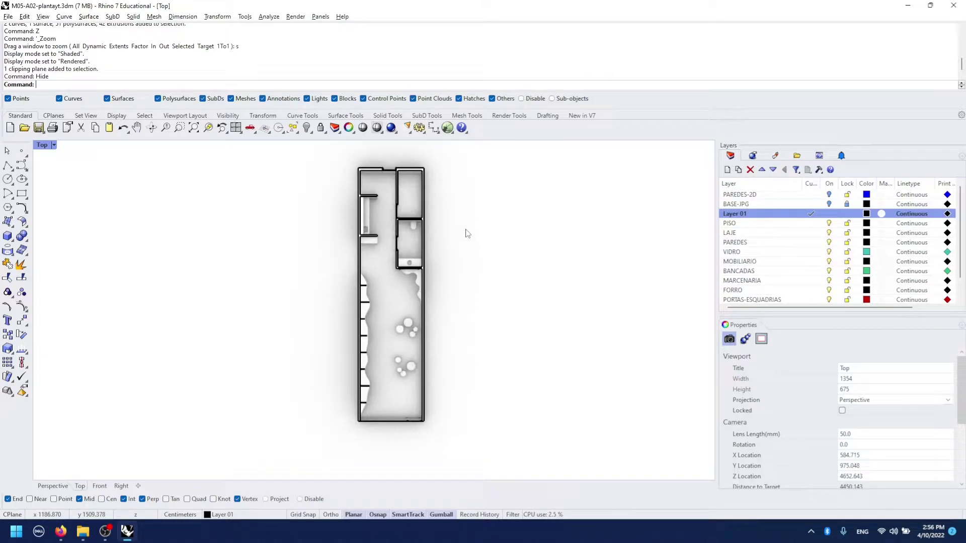
{"action": "right_click_drag", "start_coordinate": [466, 233], "coordinate": [450, 251]}
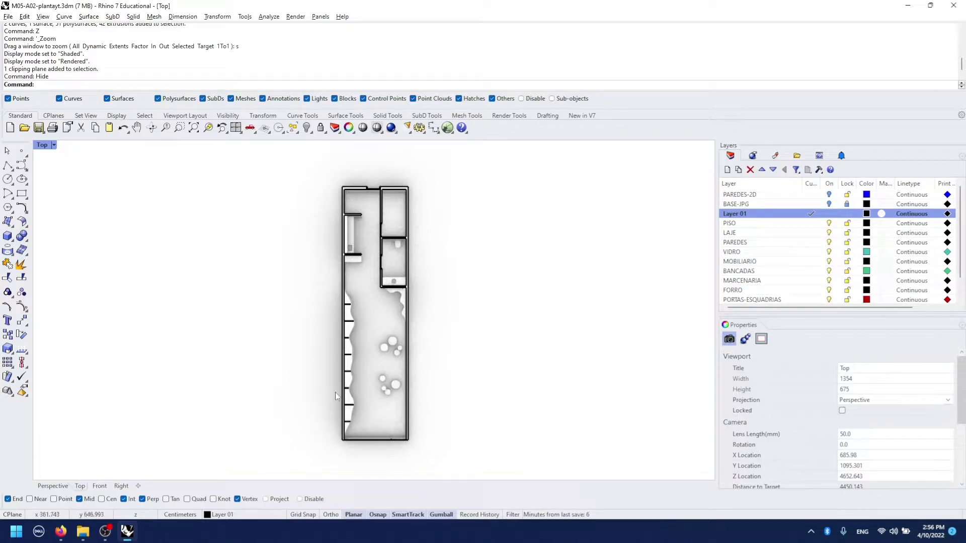
Capture the Top view with transparent background to the Desktop as ViewCapture20220410_145653.png
{"action": "type", "text": "v"}
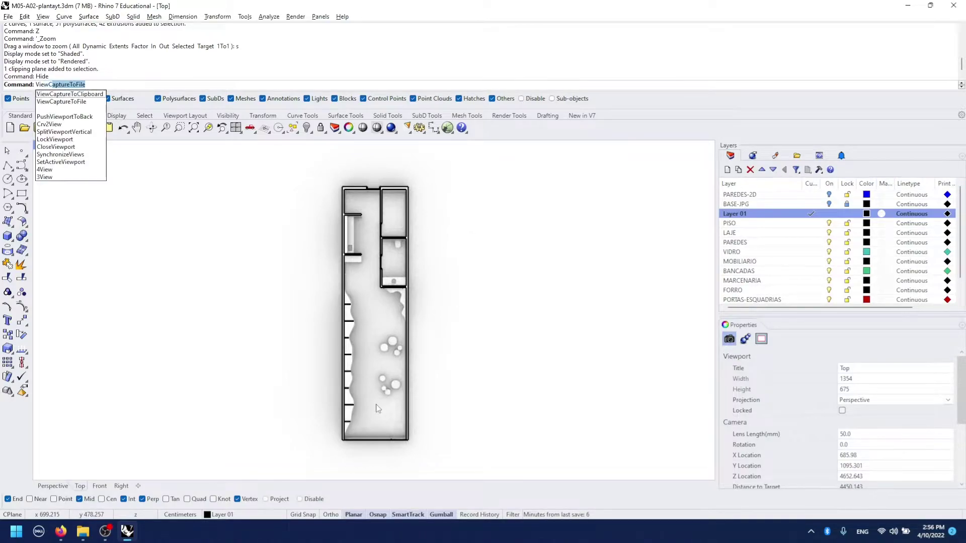
{"action": "key", "text": "Return"}
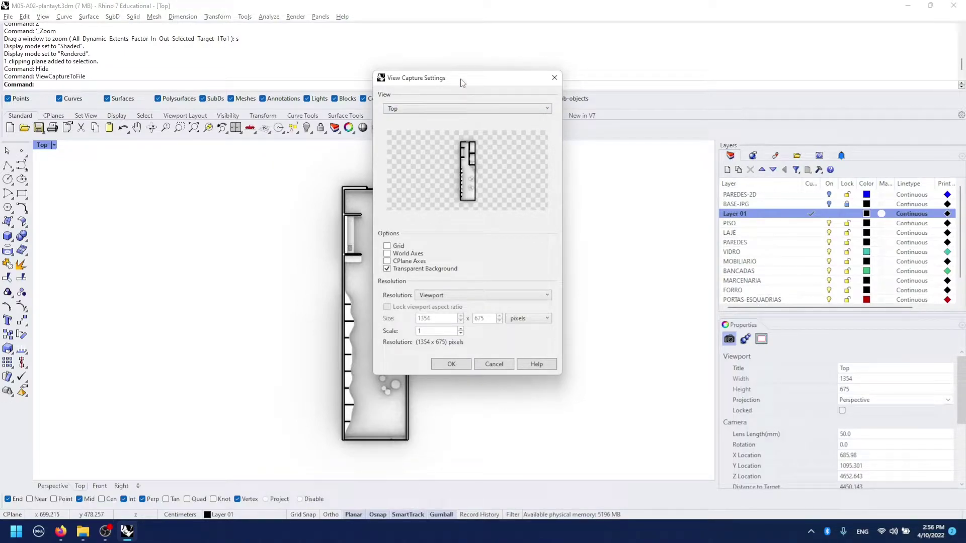
{"action": "left_click_drag", "start_coordinate": [463, 83], "coordinate": [521, 75]}
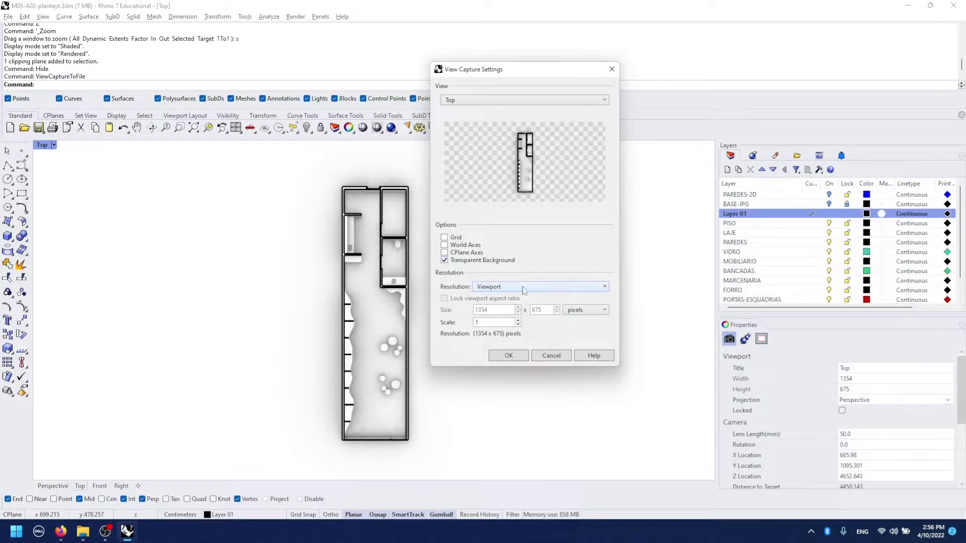
{"action": "left_click", "coordinate": [509, 355]}
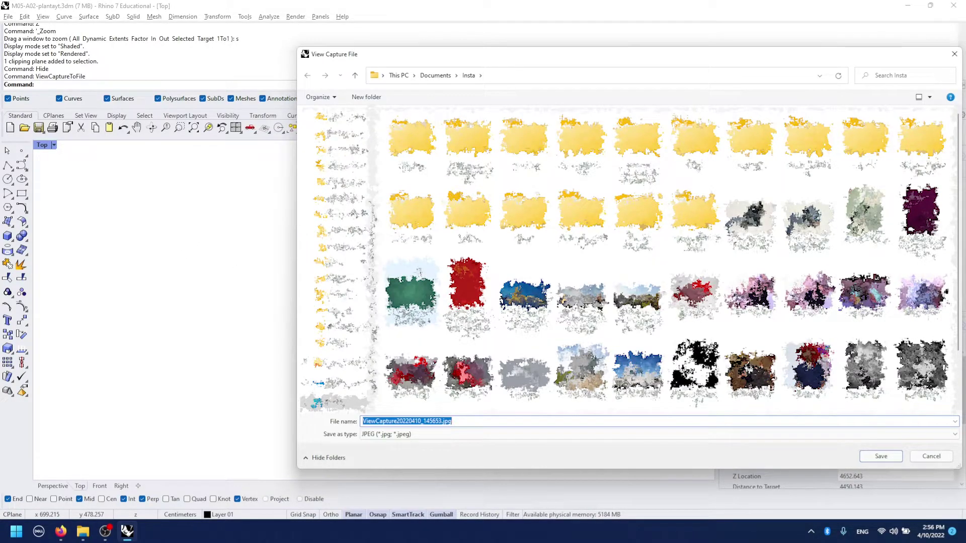
{"action": "left_click", "coordinate": [881, 456]}
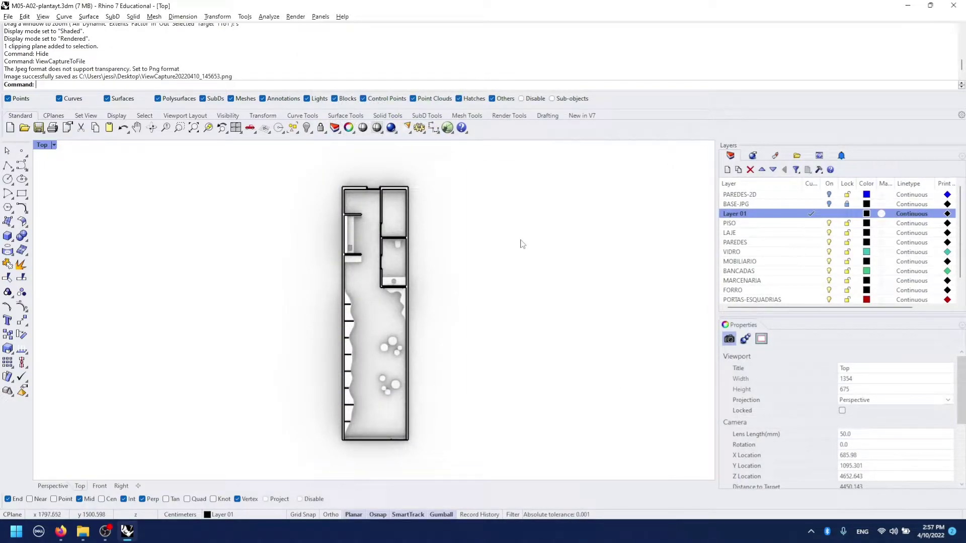
Return the view to Shaded display and window-select the whole floor plan
{"action": "left_click", "coordinate": [55, 146]}
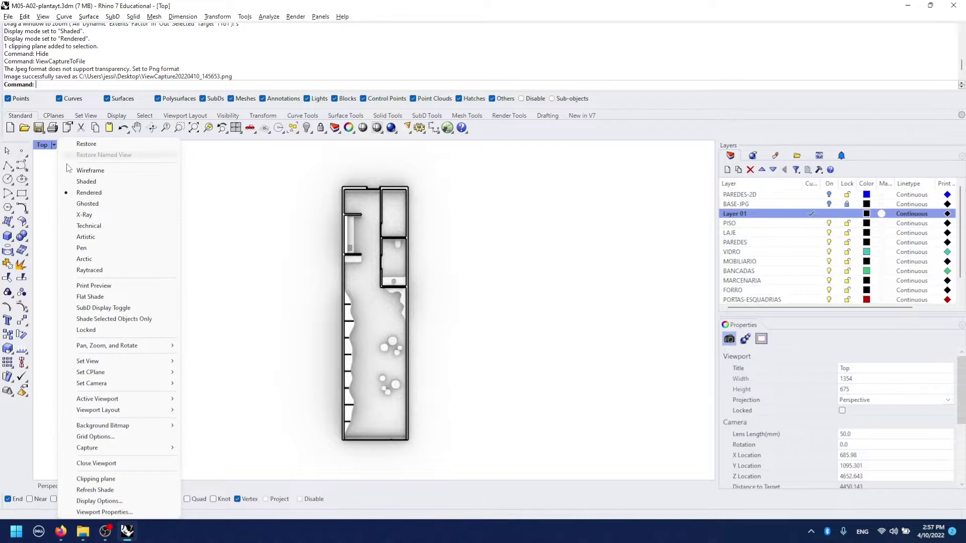
{"action": "left_click", "coordinate": [86, 182]}
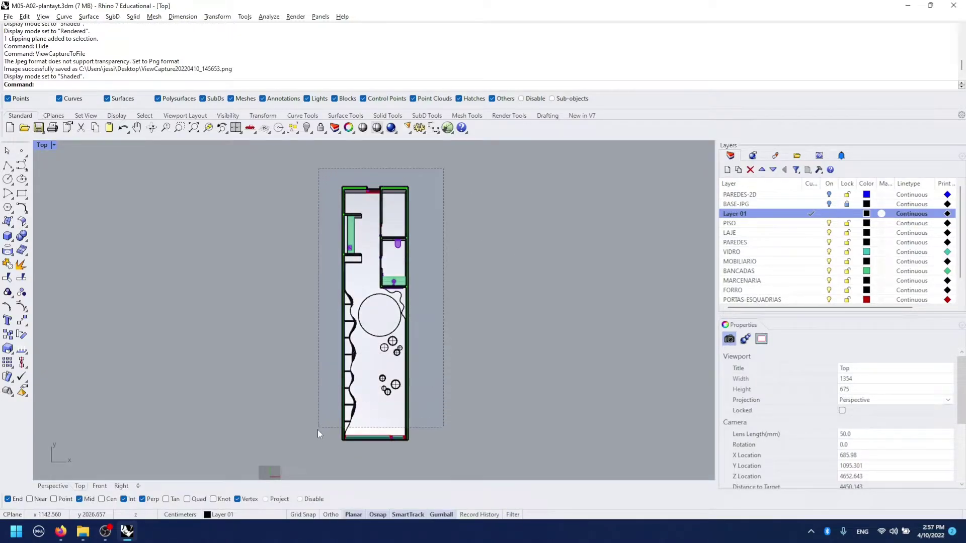
{"action": "left_click_drag", "start_coordinate": [442, 170], "coordinate": [317, 443]}
{"action": "type", "text": "M"}
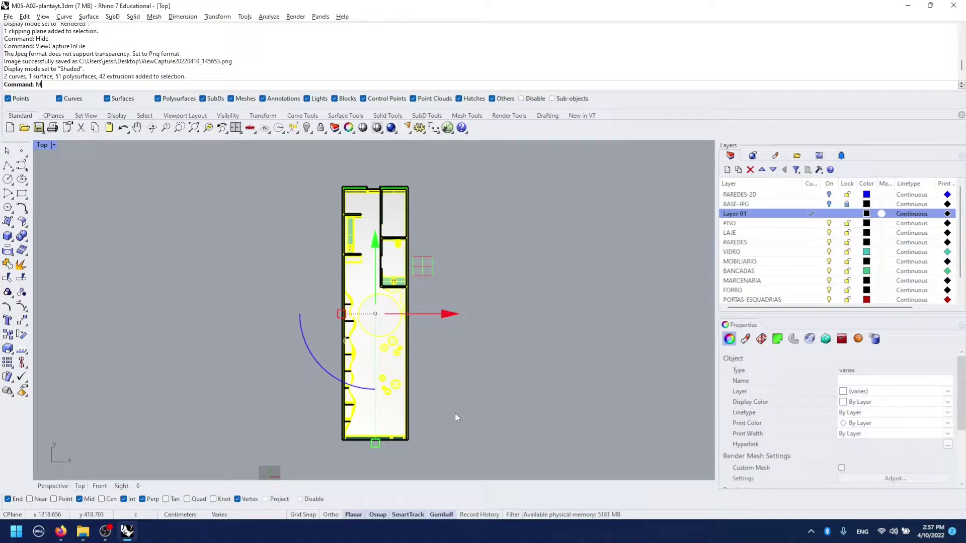
Run Make2D on the plan with Maintain source layers, producing 1226 curves beside it
{"action": "type", "text": "ake2D"}
{"action": "key", "text": "Return"}
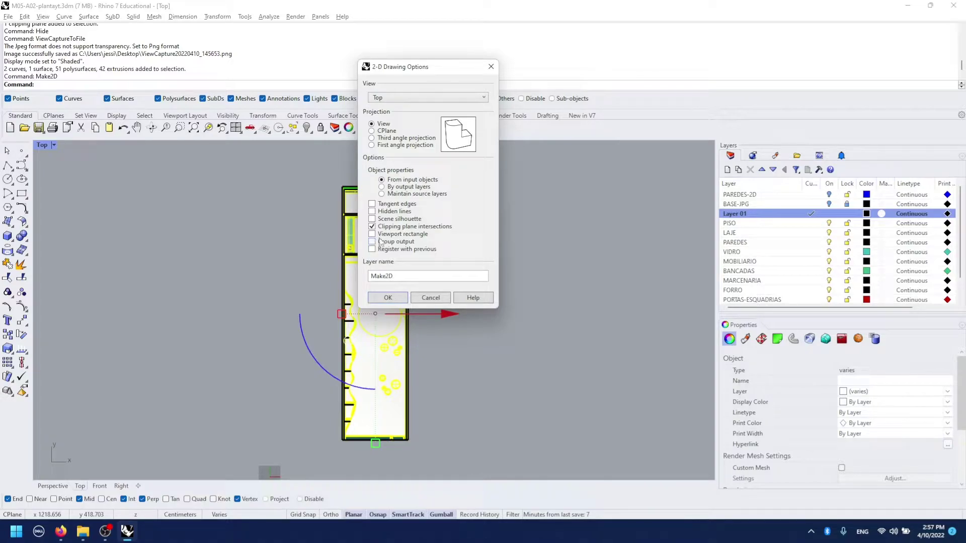
{"action": "left_click", "coordinate": [382, 195]}
{"action": "left_click", "coordinate": [388, 298]}
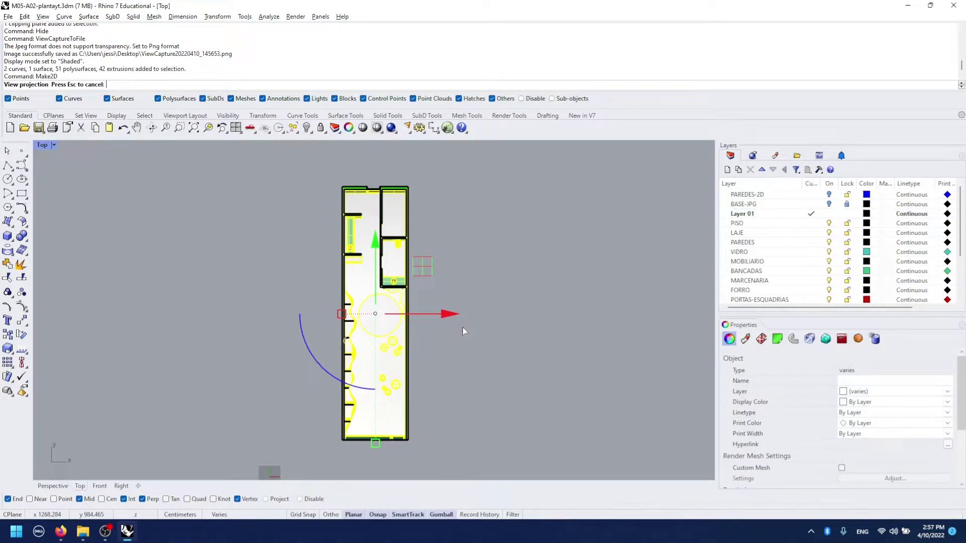
{"action": "left_click", "coordinate": [693, 247]}
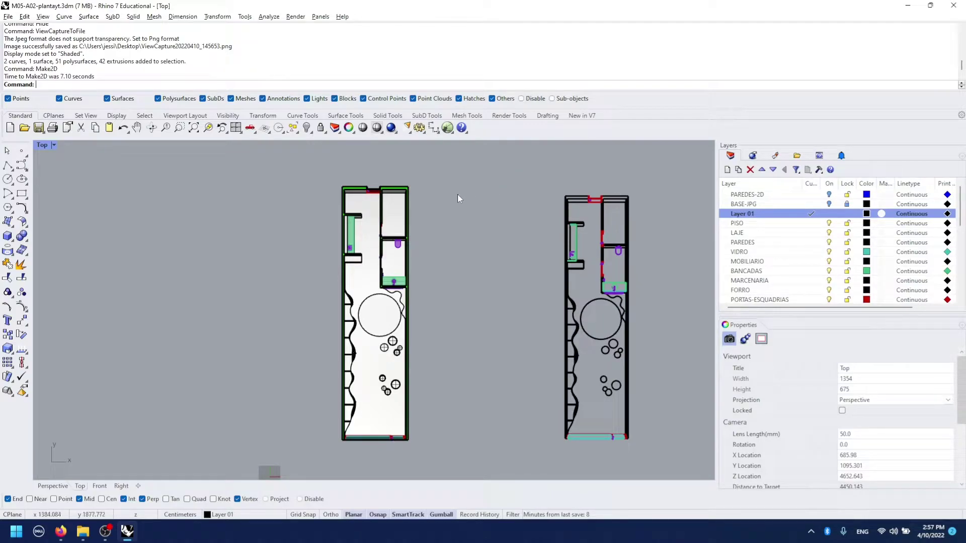
Check the plan and linework selections, then set the Top view projection to Parallel
{"action": "left_click", "coordinate": [375, 414]}
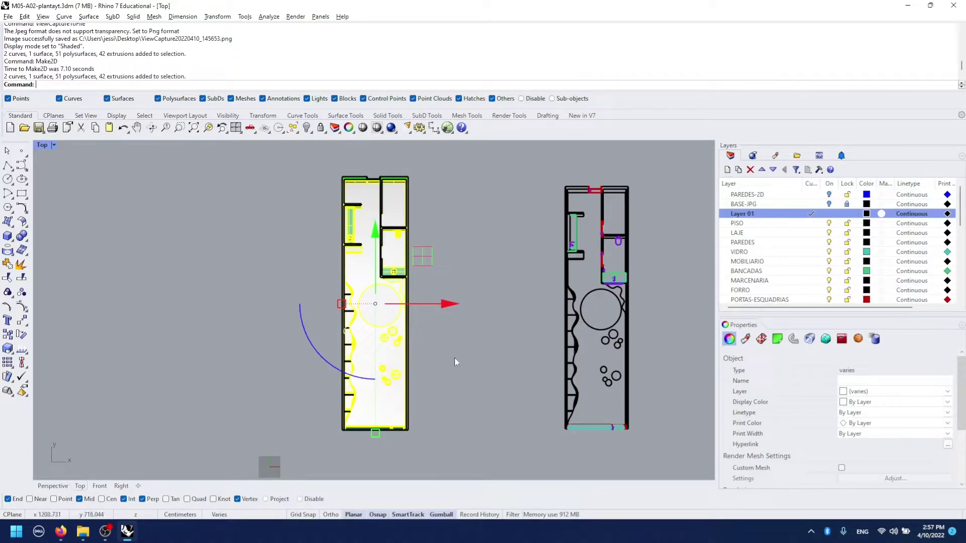
{"action": "left_click", "coordinate": [475, 345]}
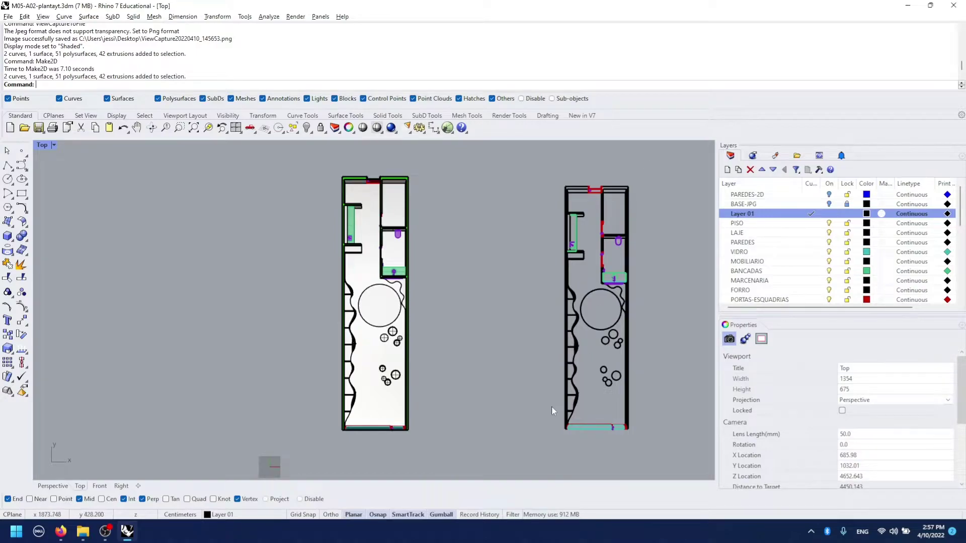
{"action": "left_click_drag", "start_coordinate": [654, 440], "coordinate": [542, 183]}
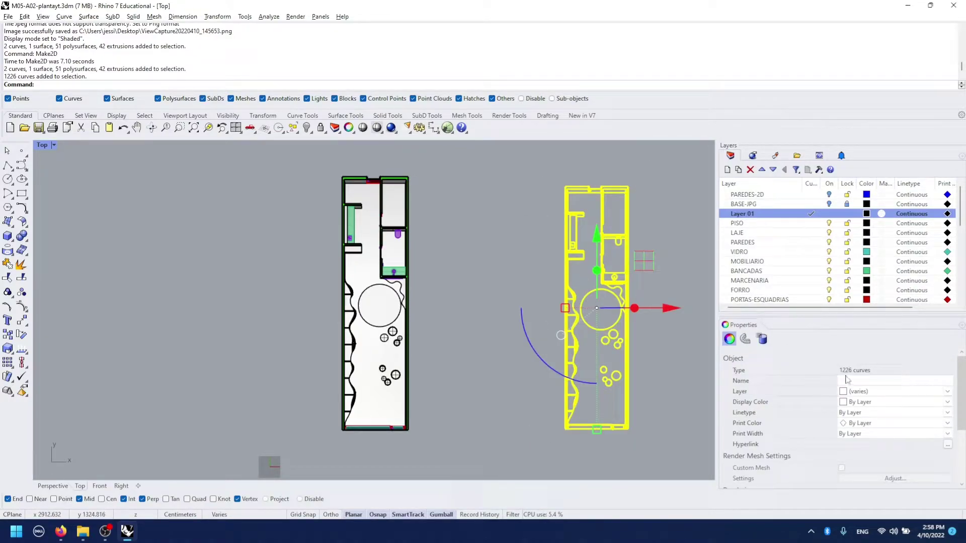
{"action": "left_click", "coordinate": [493, 234]}
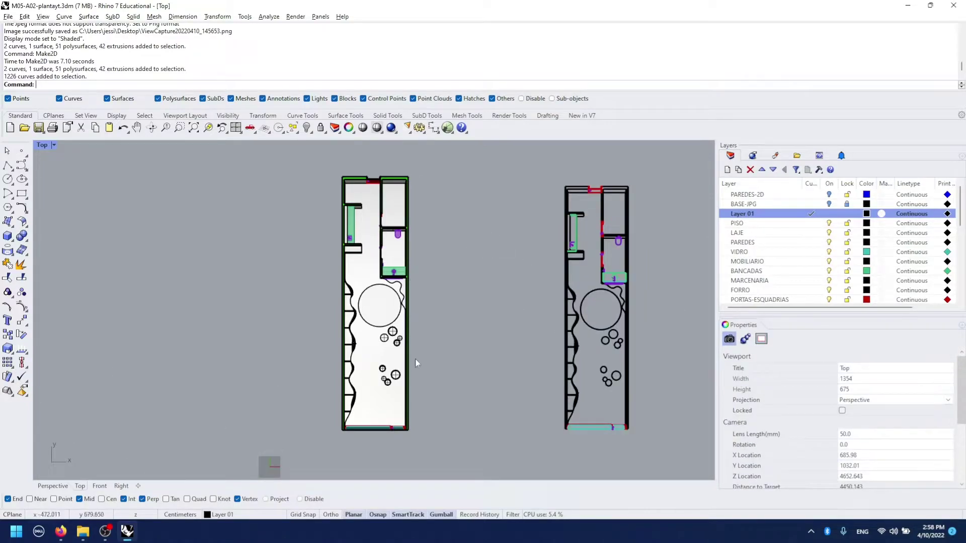
{"action": "left_click", "coordinate": [940, 400]}
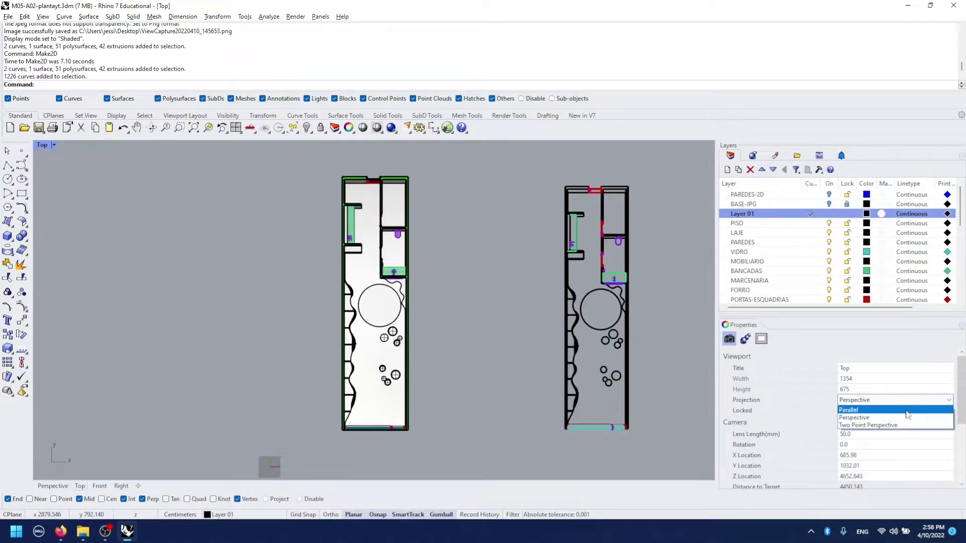
{"action": "left_click", "coordinate": [855, 410]}
{"action": "right_click_drag", "start_coordinate": [557, 235], "coordinate": [458, 234]}
Zoom into the 2D plan and select the three stray curves at the wall corner
{"action": "scroll", "coordinate": [524, 191], "scroll_direction": "up", "scroll_amount": 3}
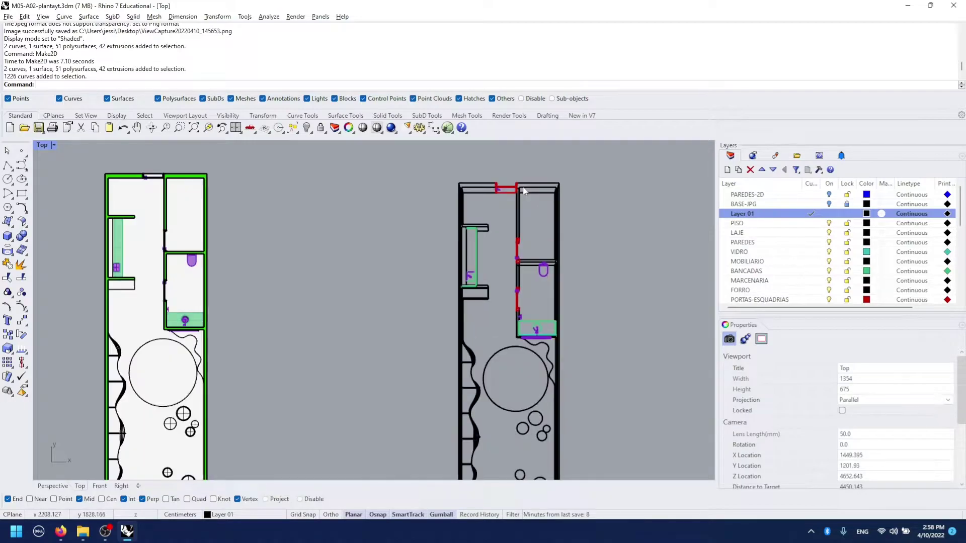
{"action": "scroll", "coordinate": [524, 191], "scroll_direction": "up", "scroll_amount": 4}
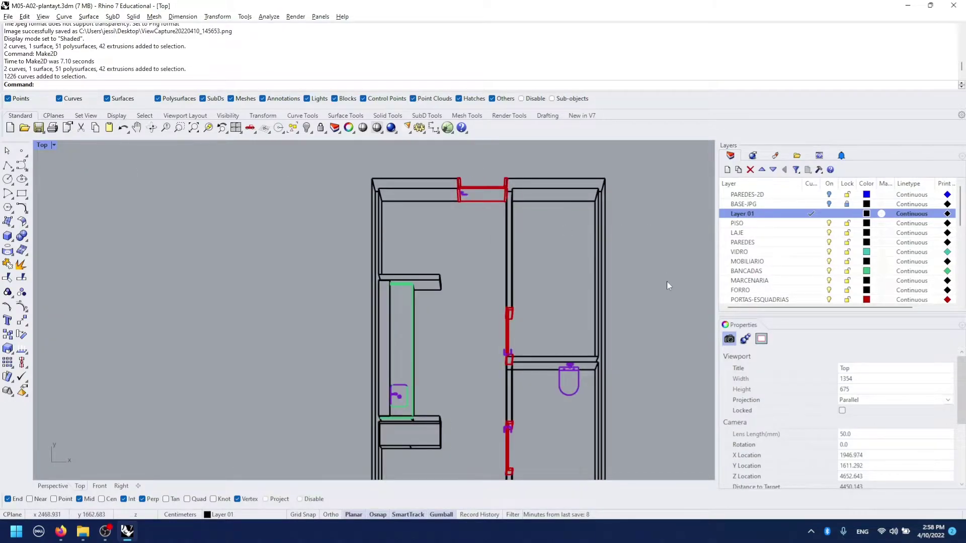
{"action": "scroll", "coordinate": [549, 330], "scroll_direction": "down", "scroll_amount": 3}
{"action": "right_click_drag", "start_coordinate": [502, 340], "coordinate": [549, 305]}
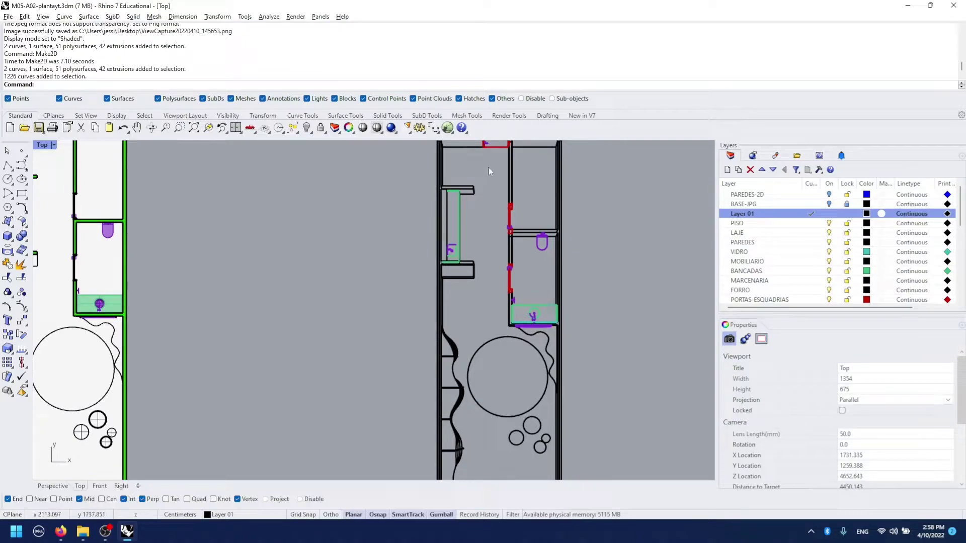
{"action": "right_click_drag", "start_coordinate": [488, 167], "coordinate": [486, 307]}
{"action": "scroll", "coordinate": [543, 269], "scroll_direction": "up", "scroll_amount": 3}
{"action": "scroll", "coordinate": [543, 269], "scroll_direction": "up", "scroll_amount": 2}
{"action": "scroll", "coordinate": [568, 274], "scroll_direction": "up", "scroll_amount": 1}
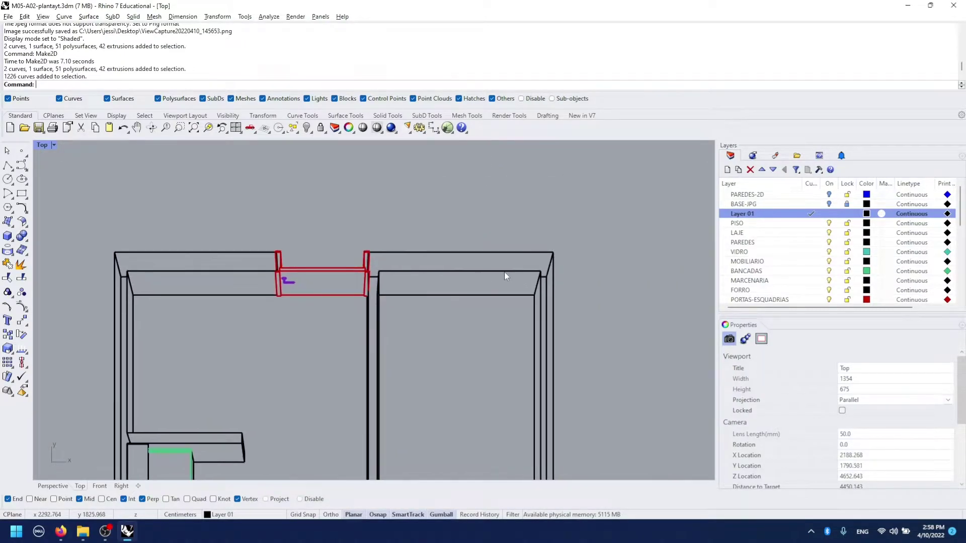
{"action": "scroll", "coordinate": [542, 275], "scroll_direction": "up", "scroll_amount": 3}
{"action": "scroll", "coordinate": [540, 291], "scroll_direction": "up", "scroll_amount": 2}
{"action": "left_click_drag", "start_coordinate": [540, 292], "coordinate": [512, 262]}
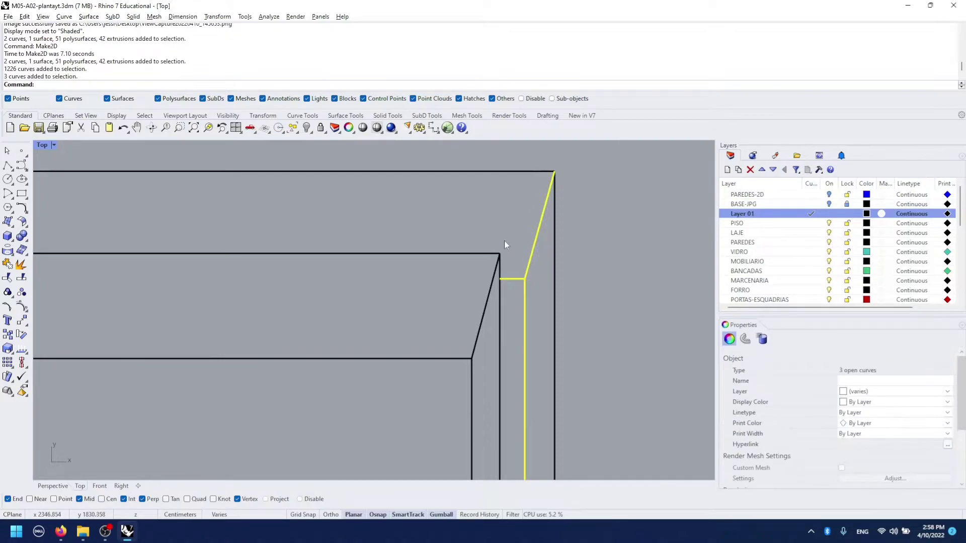
Add two more stray curves near the bathroom and delete all five
{"action": "scroll", "coordinate": [533, 276], "scroll_direction": "down", "scroll_amount": 2}
{"action": "scroll", "coordinate": [549, 280], "scroll_direction": "down", "scroll_amount": 2}
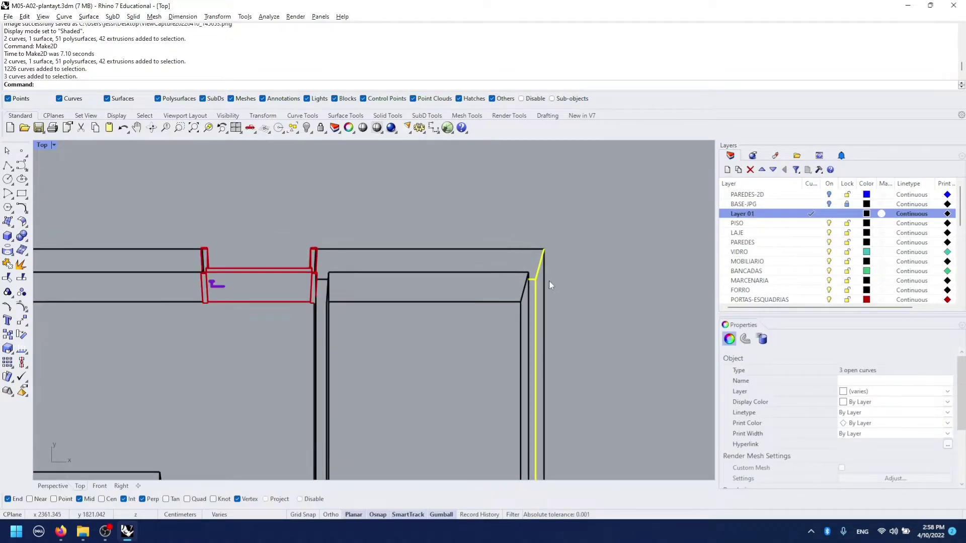
{"action": "scroll", "coordinate": [549, 281], "scroll_direction": "down", "scroll_amount": 2}
{"action": "scroll", "coordinate": [422, 308], "scroll_direction": "down", "scroll_amount": 2}
{"action": "mouse_move", "coordinate": [493, 318]}
{"action": "right_mouse_down"}
{"action": "mouse_move", "coordinate": [527, 415]}
{"action": "mouse_move", "coordinate": [532, 360]}
{"action": "mouse_move", "coordinate": [541, 357]}
{"action": "mouse_move", "coordinate": [564, 391]}
{"action": "mouse_move", "coordinate": [594, 210]}
{"action": "right_mouse_up"}
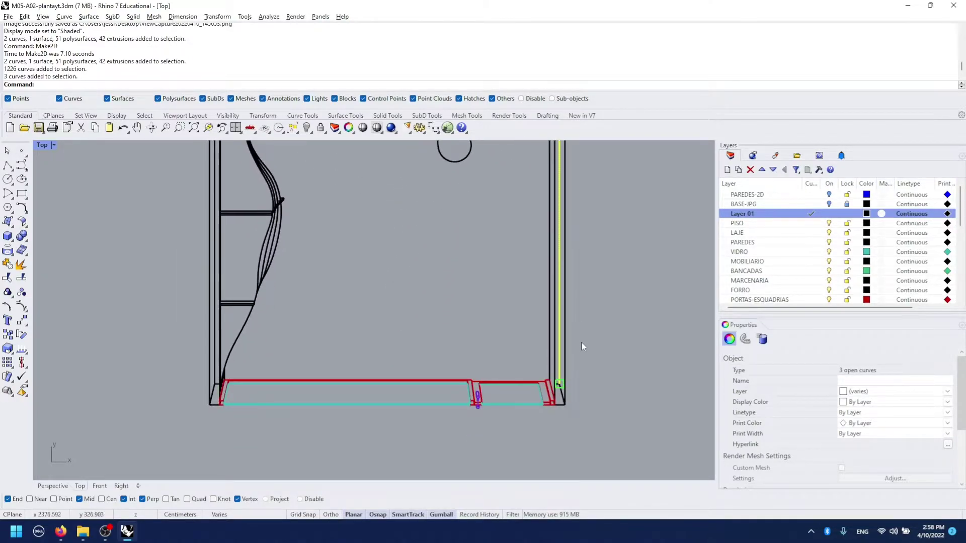
{"action": "scroll", "coordinate": [581, 342], "scroll_direction": "up", "scroll_amount": 2}
{"action": "scroll", "coordinate": [570, 352], "scroll_direction": "up", "scroll_amount": 3}
{"action": "left_click_drag", "start_coordinate": [560, 279], "coordinate": [524, 366]}
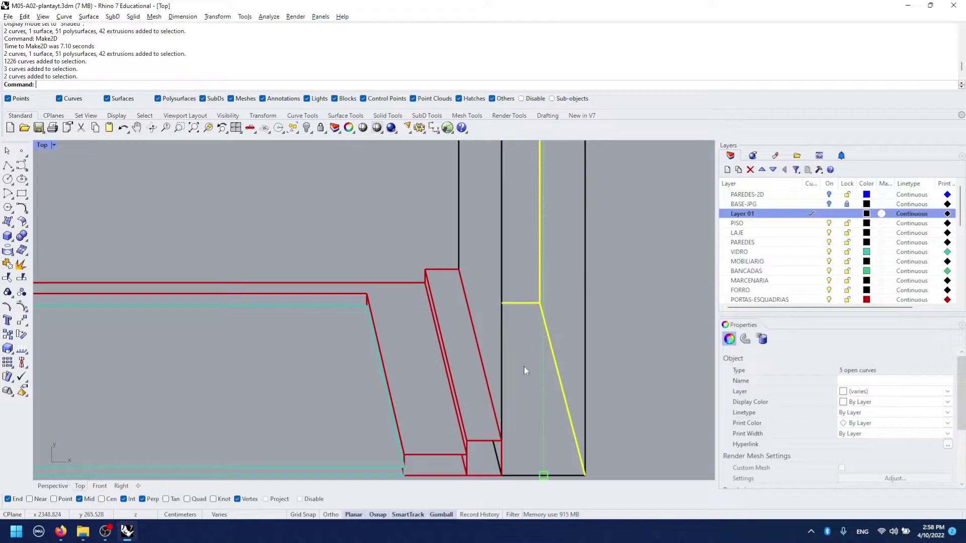
{"action": "scroll", "coordinate": [527, 364], "scroll_direction": "down", "scroll_amount": 2}
{"action": "key", "text": "Delete"}
Delete the leftover door curve and start Trim with the wall and door lines as cutting edges
{"action": "mouse_move", "coordinate": [527, 364]}
{"action": "right_mouse_down"}
{"action": "mouse_move", "coordinate": [605, 322]}
{"action": "mouse_move", "coordinate": [624, 383]}
{"action": "mouse_move", "coordinate": [360, 350]}
{"action": "right_mouse_up"}
{"action": "scroll", "coordinate": [578, 336], "scroll_direction": "down", "scroll_amount": 2}
{"action": "scroll", "coordinate": [558, 352], "scroll_direction": "up", "scroll_amount": 3}
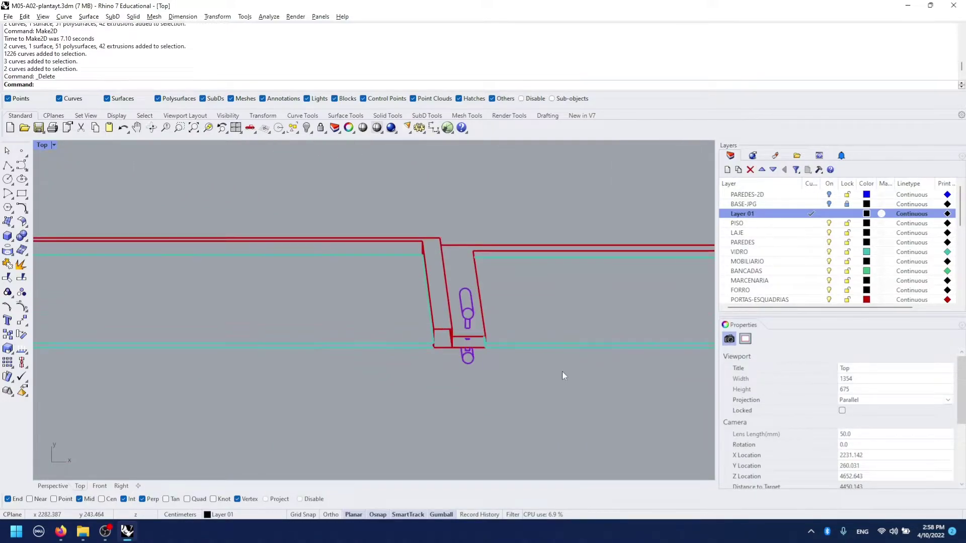
{"action": "scroll", "coordinate": [419, 335], "scroll_direction": "up", "scroll_amount": 1}
{"action": "scroll", "coordinate": [426, 342], "scroll_direction": "up", "scroll_amount": 2}
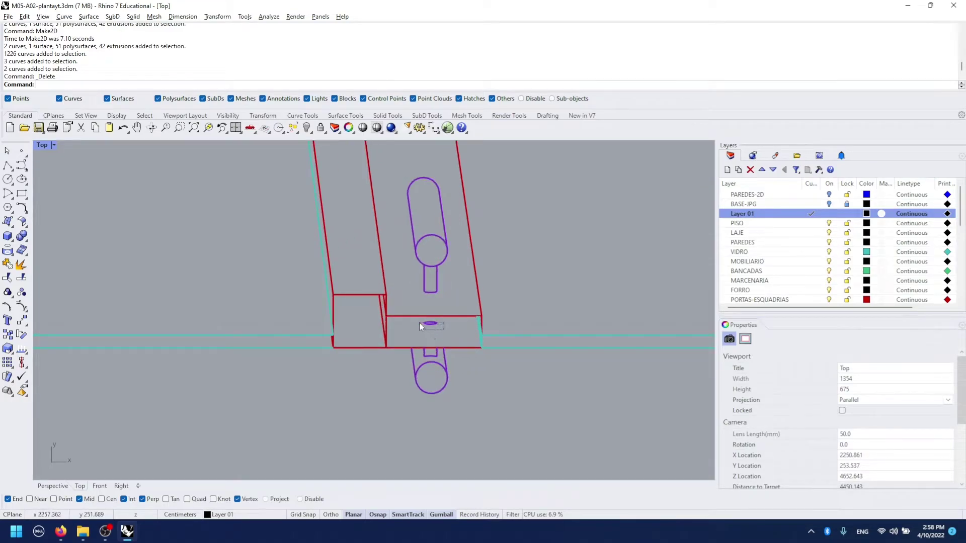
{"action": "key", "text": "Delete"}
{"action": "right_click_drag", "start_coordinate": [383, 326], "coordinate": [397, 326]}
{"action": "type", "text": "Trim"}
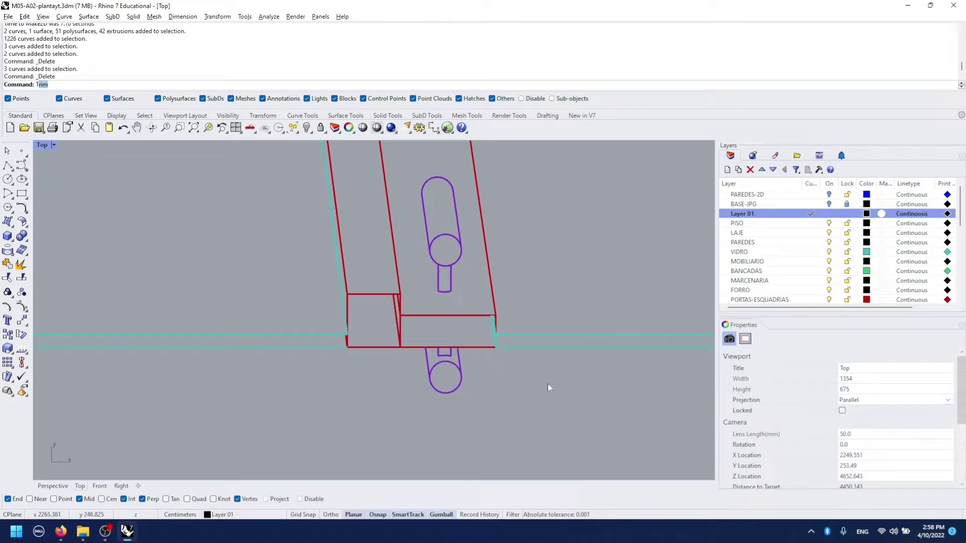
{"action": "key", "text": "Return"}
{"action": "left_click_drag", "start_coordinate": [560, 388], "coordinate": [409, 321]}
{"action": "key", "text": "Return"}
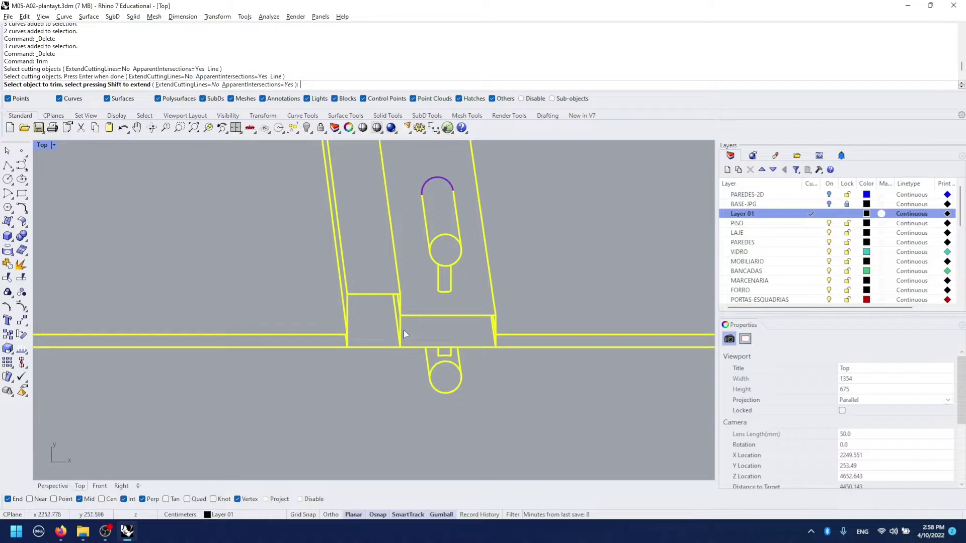
Trim the wall line across the door opening and delete the slanted jamb curve
{"action": "left_click", "coordinate": [404, 334]}
{"action": "key", "text": "Return"}
{"action": "scroll", "coordinate": [394, 317], "scroll_direction": "up", "scroll_amount": 2}
{"action": "scroll", "coordinate": [398, 302], "scroll_direction": "up", "scroll_amount": 2}
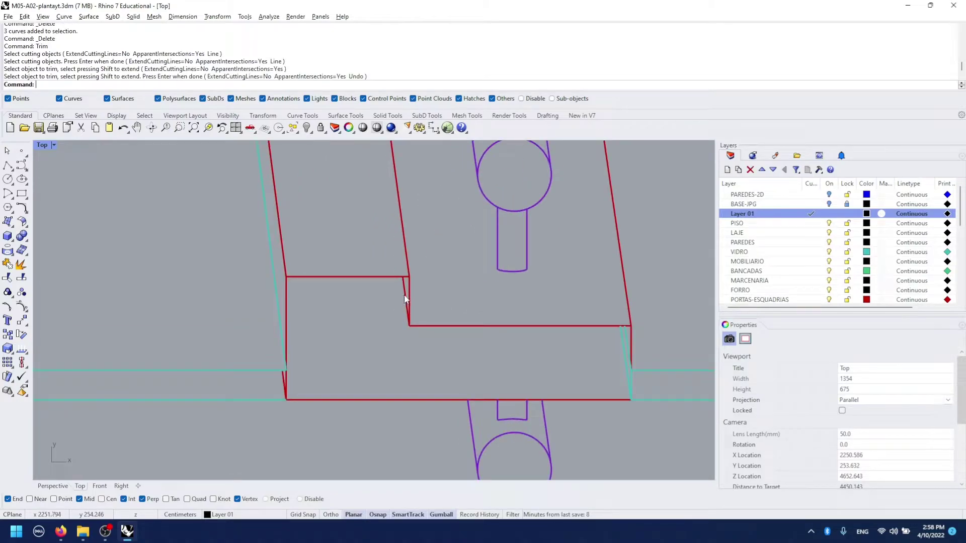
{"action": "left_click", "coordinate": [406, 299]}
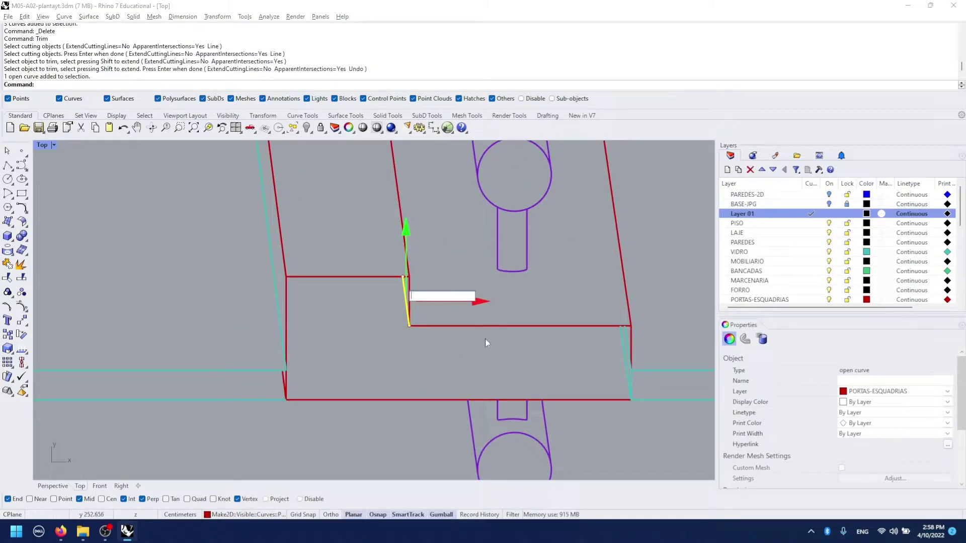
{"action": "key", "text": "Escape"}
{"action": "left_click", "coordinate": [403, 292]}
{"action": "key", "text": "Delete"}
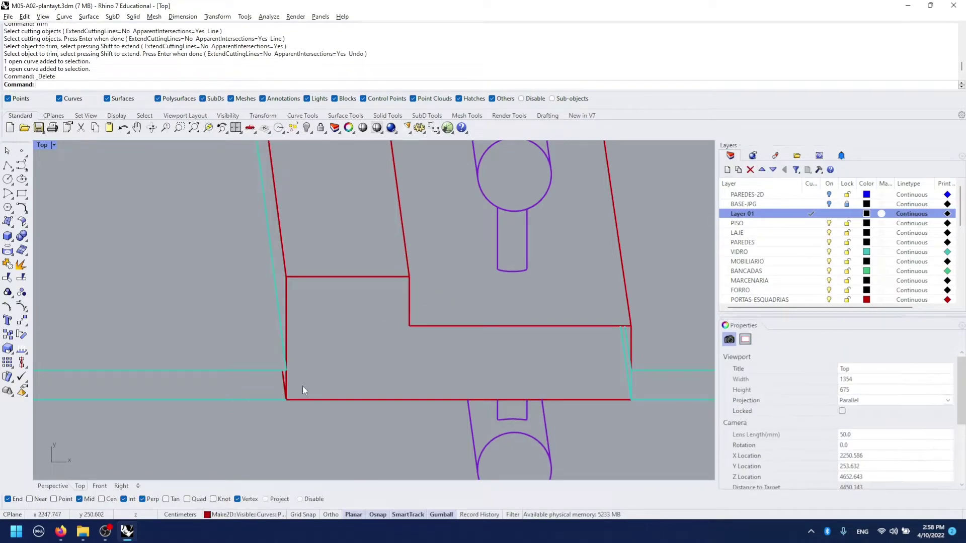
Delete the right door-jamb curves and the door-swing arc
{"action": "left_click", "coordinate": [289, 327]}
{"action": "scroll", "coordinate": [234, 312], "scroll_direction": "down", "scroll_amount": 3}
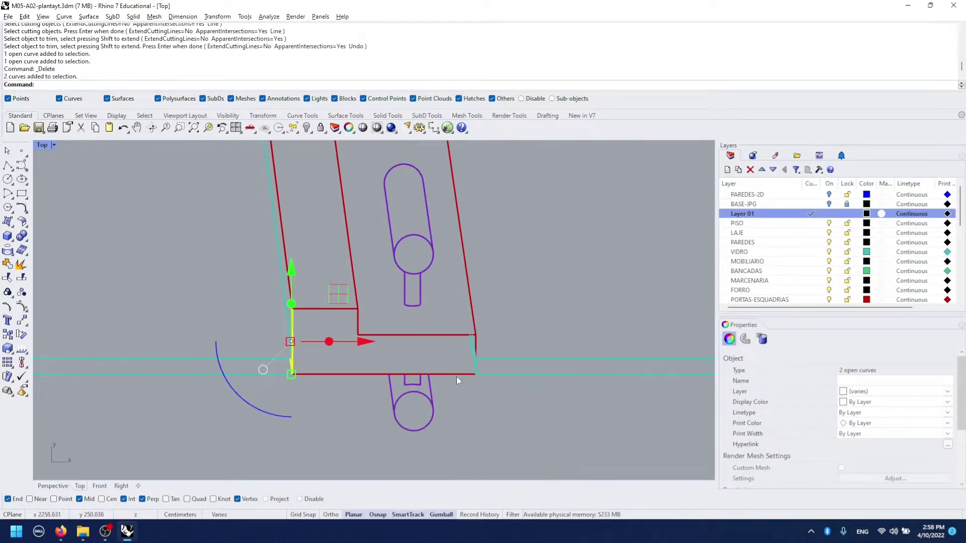
{"action": "key", "text": "Escape"}
{"action": "scroll", "coordinate": [494, 377], "scroll_direction": "up", "scroll_amount": 5}
{"action": "left_click", "coordinate": [461, 371]}
{"action": "key", "text": "Delete"}
{"action": "left_click", "coordinate": [437, 337]}
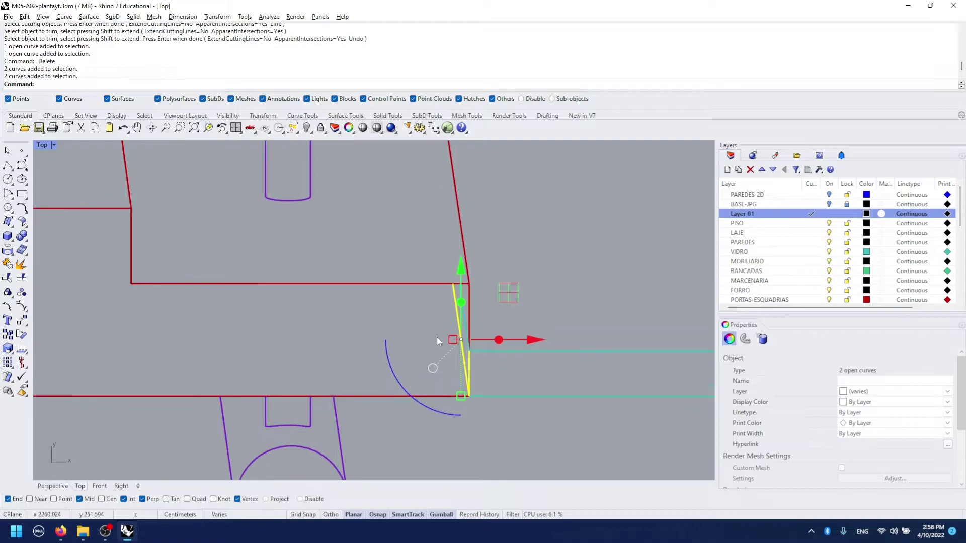
{"action": "key", "text": "Delete"}
{"action": "scroll", "coordinate": [453, 331], "scroll_direction": "down", "scroll_amount": 5}
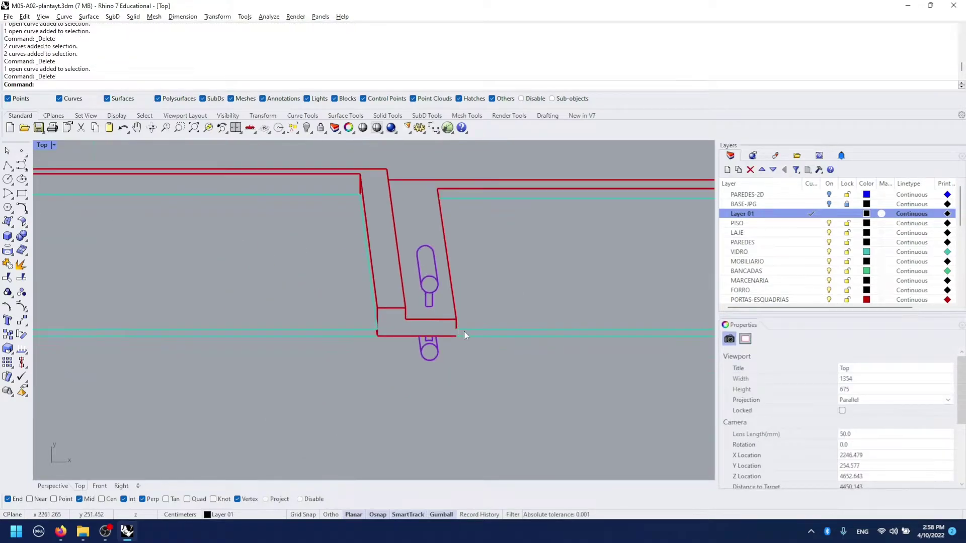
Trim the wall segment out of the door opening, using surrounding edges as cutters
{"action": "type", "text": "trim"}
{"action": "key", "text": "Return"}
{"action": "left_click_drag", "start_coordinate": [415, 401], "coordinate": [272, 268]}
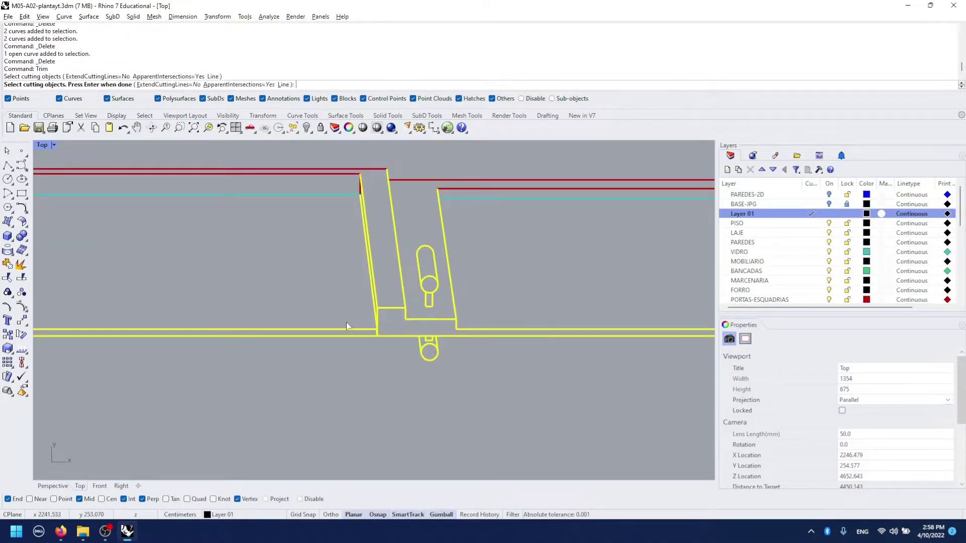
{"action": "key", "text": "Return"}
{"action": "scroll", "coordinate": [347, 322], "scroll_direction": "up", "scroll_amount": 5}
{"action": "left_click", "coordinate": [400, 331]}
{"action": "key", "text": "Return"}
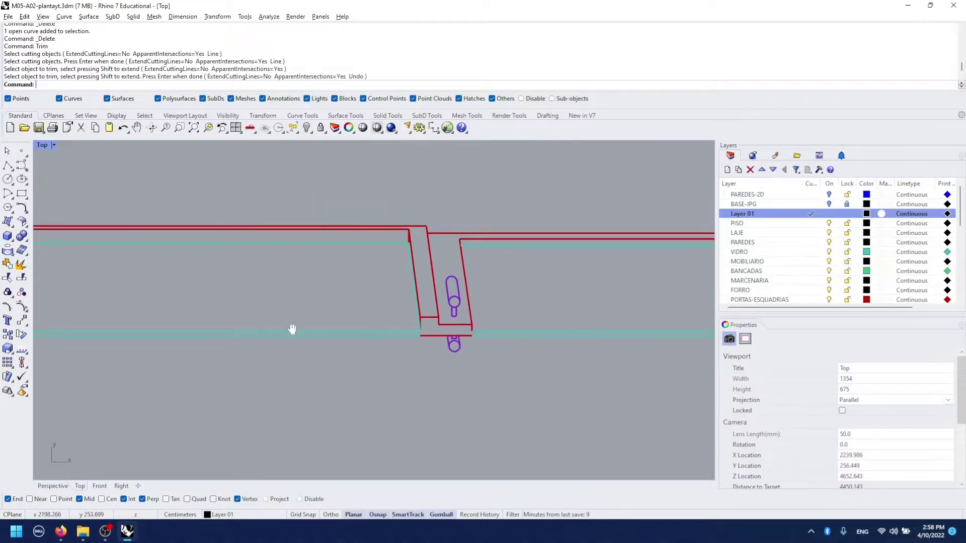
Trim off the small slanted piece at the jamb corner
{"action": "right_click_drag", "start_coordinate": [292, 328], "coordinate": [550, 296]}
{"action": "scroll", "coordinate": [277, 319], "scroll_direction": "up", "scroll_amount": 2}
{"action": "scroll", "coordinate": [300, 320], "scroll_direction": "up", "scroll_amount": 3}
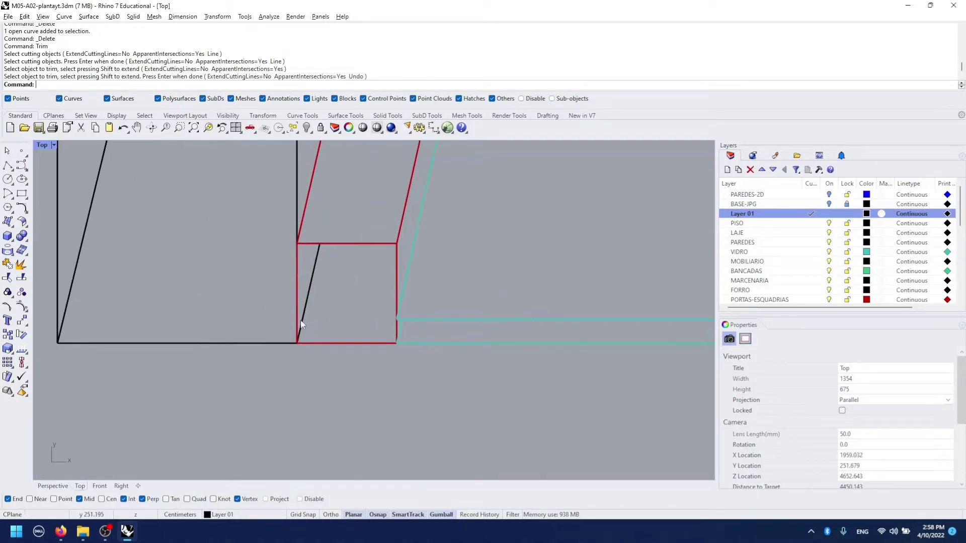
{"action": "type", "text": "Trim"}
{"action": "key", "text": "Return"}
{"action": "left_click_drag", "start_coordinate": [471, 391], "coordinate": [173, 168]}
{"action": "key", "text": "Return"}
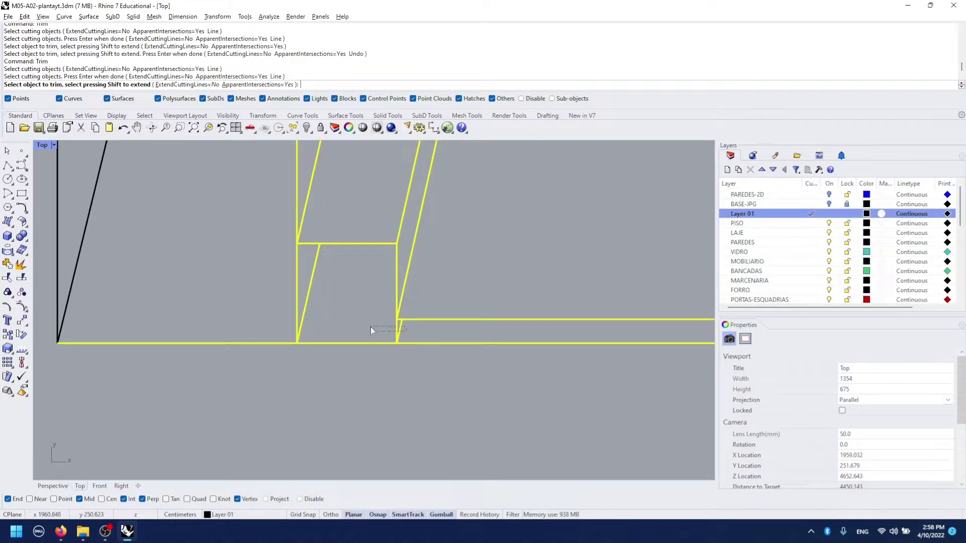
{"action": "left_click_drag", "start_coordinate": [371, 331], "coordinate": [372, 331]}
{"action": "key", "text": "Return"}
Delete the leftover slanted lines and three stray curves at the next wall corner
{"action": "left_click_drag", "start_coordinate": [284, 274], "coordinate": [276, 264]}
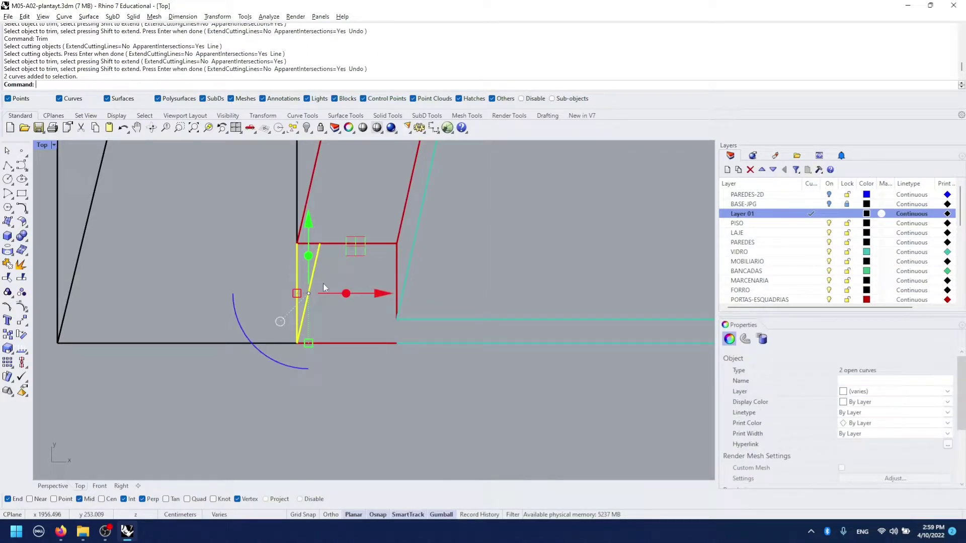
{"action": "key", "text": "Delete"}
{"action": "mouse_move", "coordinate": [323, 283]}
{"action": "right_mouse_down"}
{"action": "mouse_move", "coordinate": [315, 276]}
{"action": "mouse_move", "coordinate": [335, 273]}
{"action": "right_mouse_up"}
{"action": "left_click_drag", "start_coordinate": [335, 273], "coordinate": [313, 321]}
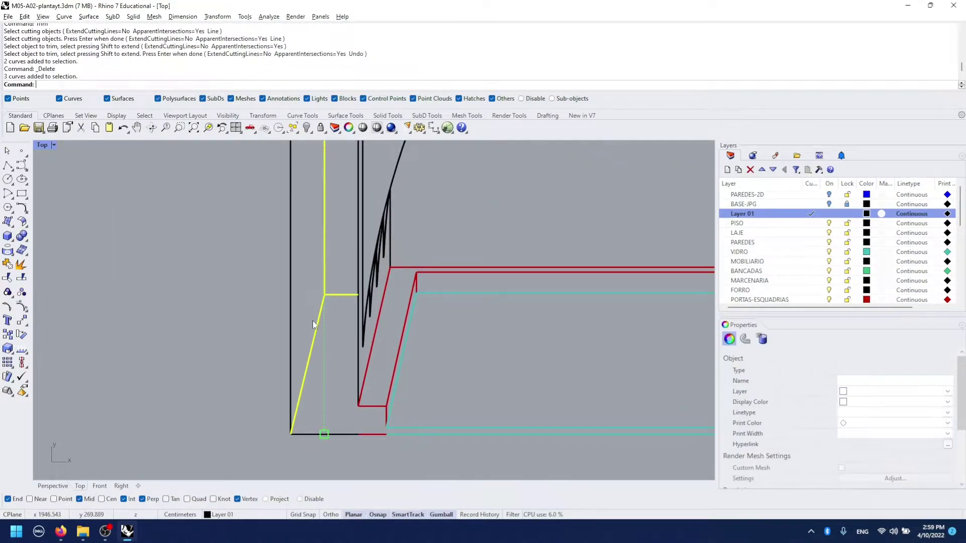
{"action": "right_click_drag", "start_coordinate": [315, 319], "coordinate": [321, 315]}
{"action": "key", "text": "Delete"}
Delete the stray open curve at the shelf and another short leftover curve
{"action": "scroll", "coordinate": [381, 362], "scroll_direction": "up", "scroll_amount": 2}
{"action": "scroll", "coordinate": [351, 233], "scroll_direction": "up", "scroll_amount": 2}
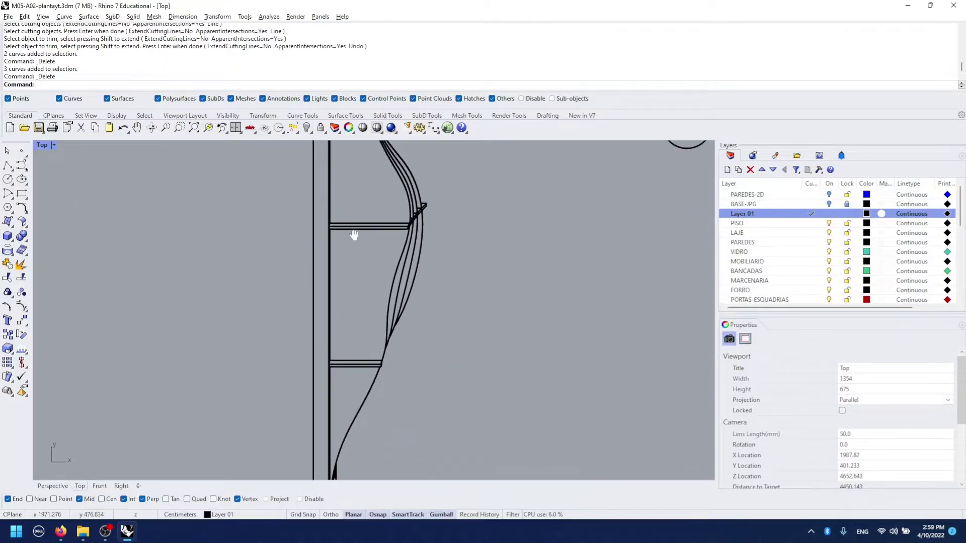
{"action": "scroll", "coordinate": [397, 394], "scroll_direction": "up", "scroll_amount": 2}
{"action": "scroll", "coordinate": [330, 386], "scroll_direction": "up", "scroll_amount": 2}
{"action": "scroll", "coordinate": [330, 385], "scroll_direction": "up", "scroll_amount": 2}
{"action": "scroll", "coordinate": [401, 346], "scroll_direction": "up", "scroll_amount": 2}
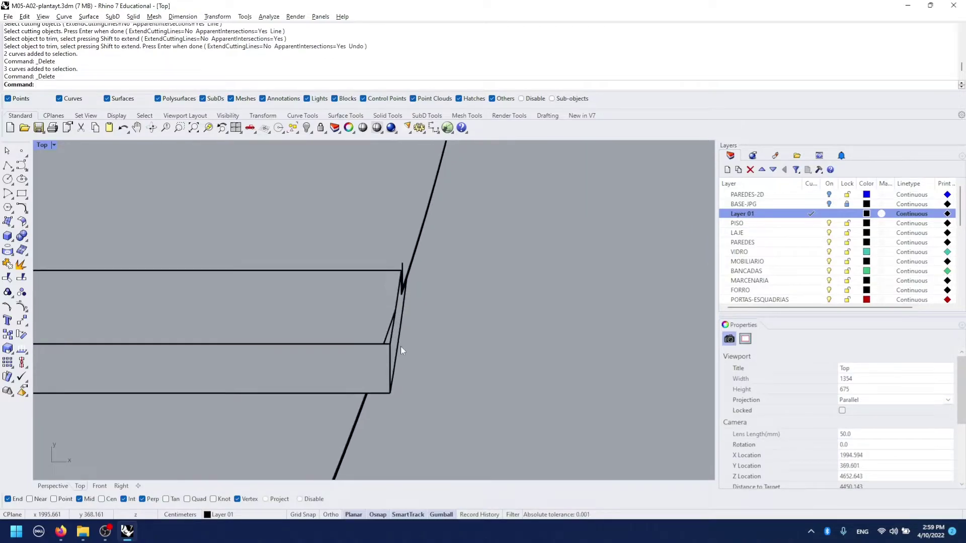
{"action": "scroll", "coordinate": [389, 298], "scroll_direction": "up", "scroll_amount": 1}
{"action": "left_click", "coordinate": [387, 304]}
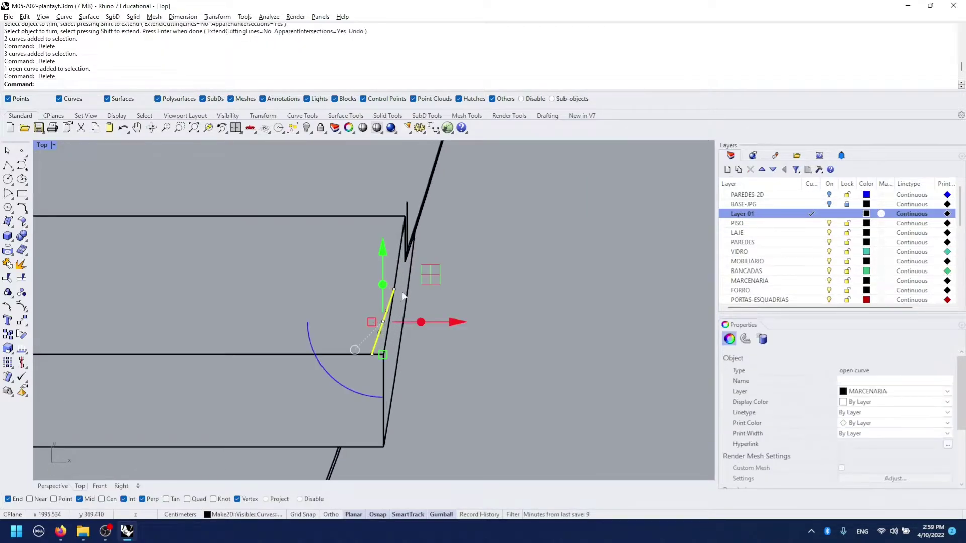
{"action": "key", "text": "Delete"}
{"action": "left_click", "coordinate": [409, 211]}
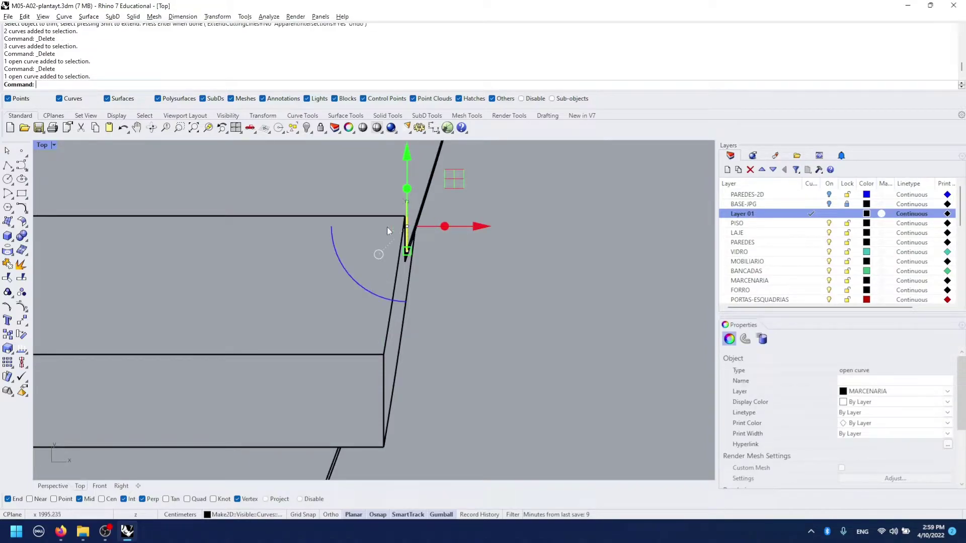
{"action": "key", "text": "Delete"}
Delete a short slanted curve and a short vertical segment
{"action": "scroll", "coordinate": [318, 284], "scroll_direction": "up", "scroll_amount": 2}
{"action": "scroll", "coordinate": [441, 270], "scroll_direction": "up", "scroll_amount": 2}
{"action": "scroll", "coordinate": [294, 297], "scroll_direction": "up", "scroll_amount": 2}
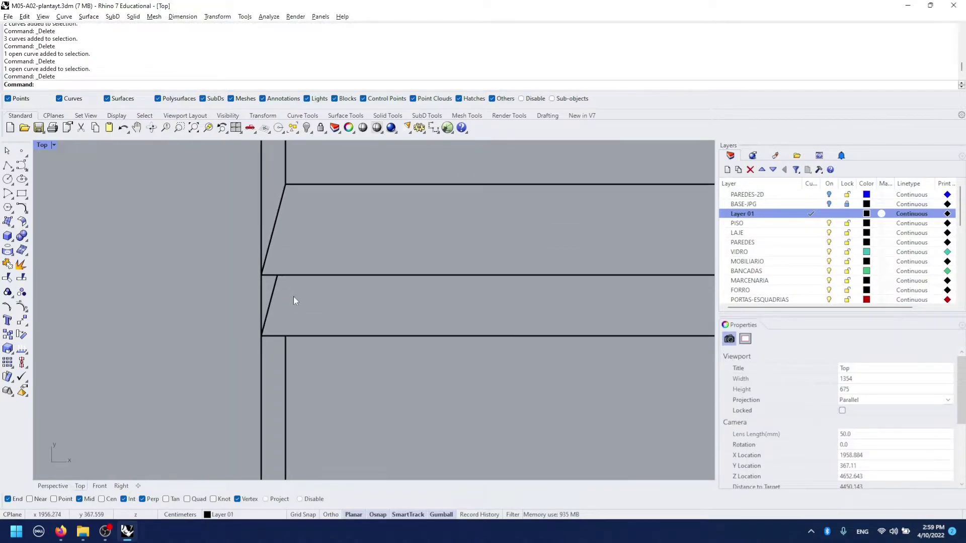
{"action": "left_click", "coordinate": [273, 293]}
{"action": "key", "text": "Delete"}
{"action": "scroll", "coordinate": [366, 318], "scroll_direction": "down", "scroll_amount": 3}
{"action": "scroll", "coordinate": [365, 318], "scroll_direction": "down", "scroll_amount": 2}
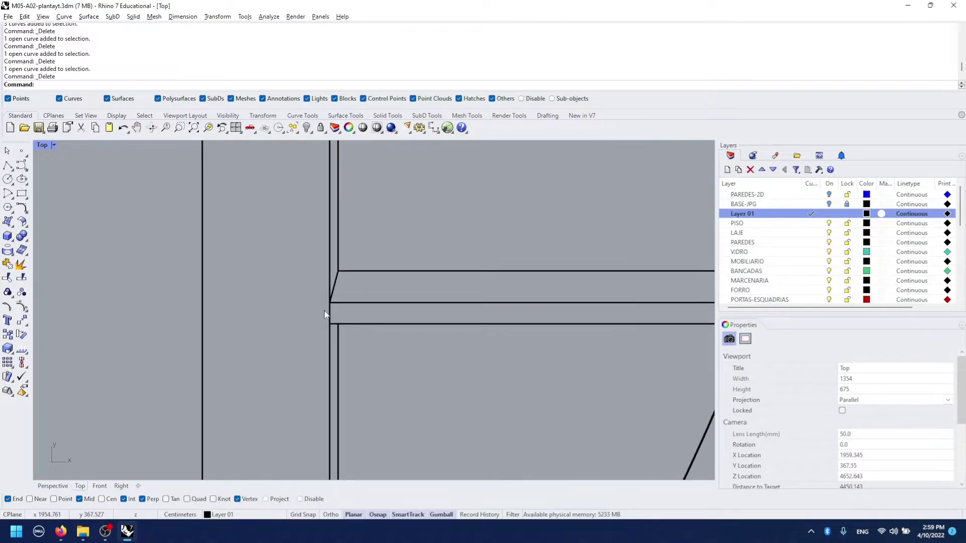
{"action": "scroll", "coordinate": [325, 314], "scroll_direction": "up", "scroll_amount": 1}
{"action": "left_click", "coordinate": [330, 313]}
{"action": "key", "text": "Delete"}
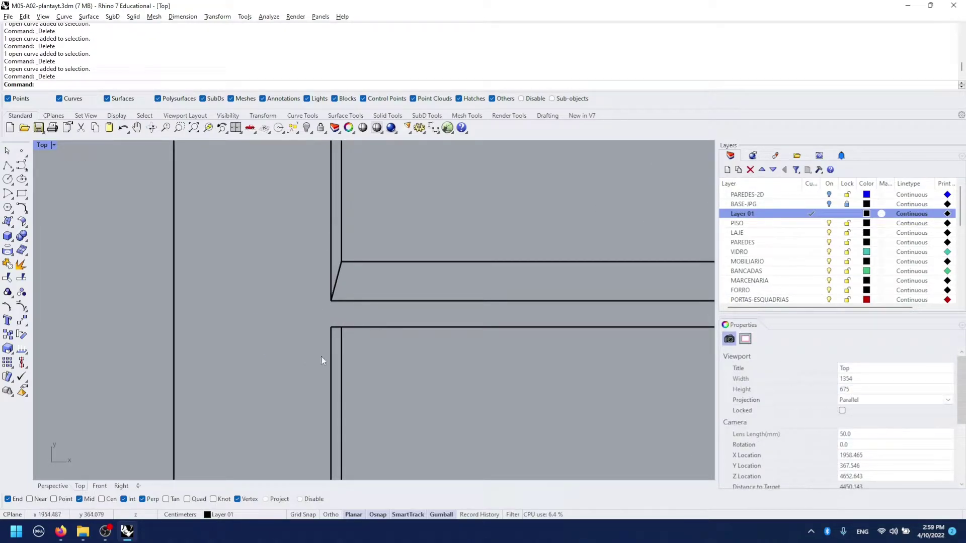
Box-select and delete the short diagonal and vertical segments
{"action": "scroll", "coordinate": [321, 360], "scroll_direction": "down", "scroll_amount": 3}
{"action": "scroll", "coordinate": [371, 276], "scroll_direction": "up", "scroll_amount": 1}
{"action": "scroll", "coordinate": [276, 290], "scroll_direction": "up", "scroll_amount": 2}
{"action": "scroll", "coordinate": [197, 262], "scroll_direction": "up", "scroll_amount": 2}
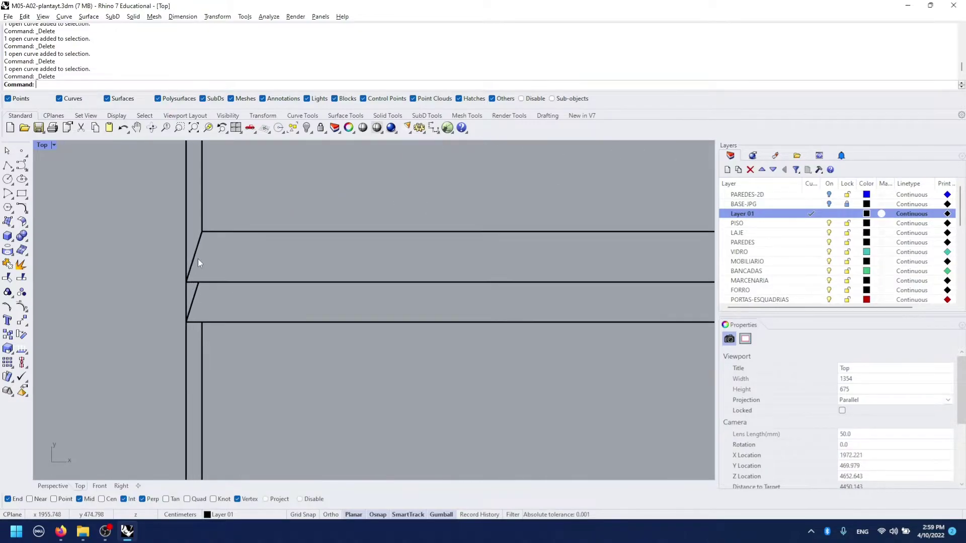
{"action": "scroll", "coordinate": [198, 262], "scroll_direction": "up", "scroll_amount": 1}
{"action": "left_click_drag", "start_coordinate": [202, 313], "coordinate": [152, 301]}
{"action": "key", "text": "Delete"}
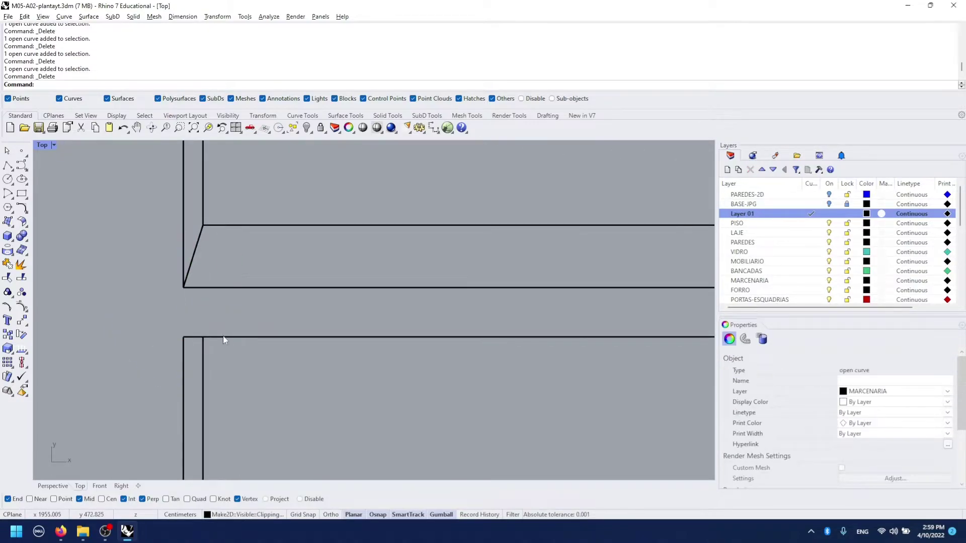
{"action": "scroll", "coordinate": [195, 310], "scroll_direction": "down", "scroll_amount": 1}
{"action": "scroll", "coordinate": [196, 310], "scroll_direction": "down", "scroll_amount": 2}
{"action": "scroll", "coordinate": [381, 313], "scroll_direction": "up", "scroll_amount": 1}
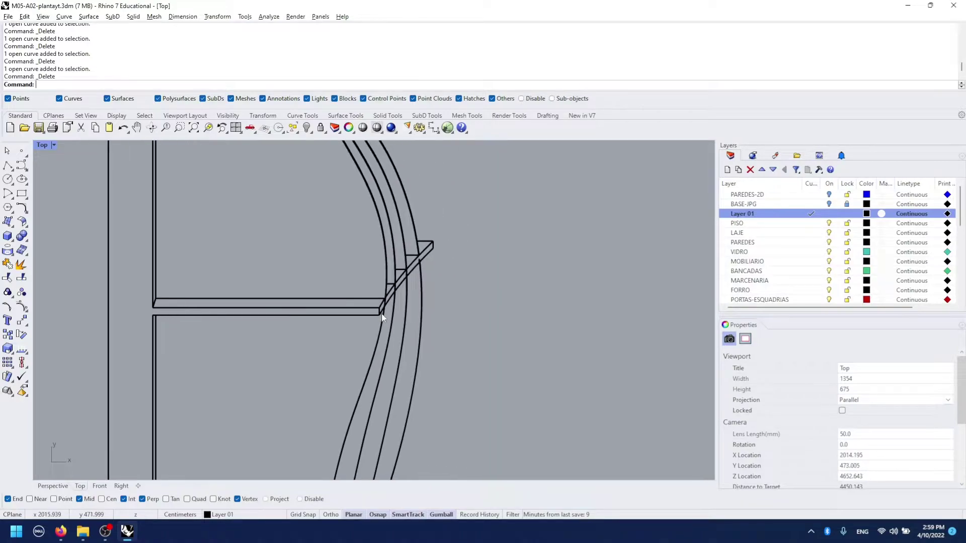
{"action": "scroll", "coordinate": [381, 313], "scroll_direction": "up", "scroll_amount": 2}
{"action": "scroll", "coordinate": [369, 301], "scroll_direction": "down", "scroll_amount": 2}
At the slab and curved-wall junction, undo a mistaken wall-line deletion
{"action": "right_click_drag", "start_coordinate": [257, 185], "coordinate": [345, 307]}
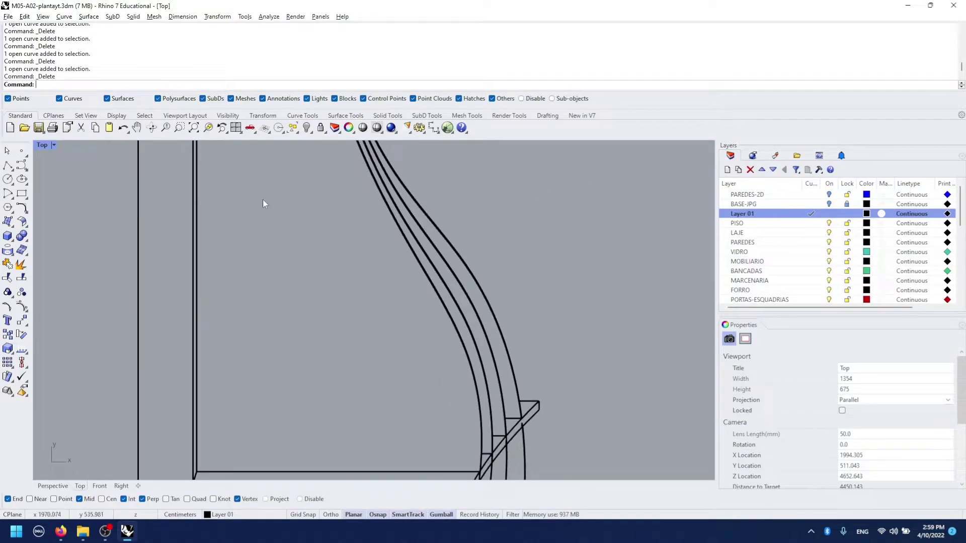
{"action": "right_click_drag", "start_coordinate": [263, 200], "coordinate": [265, 214]}
{"action": "scroll", "coordinate": [238, 262], "scroll_direction": "up", "scroll_amount": 2}
{"action": "scroll", "coordinate": [239, 261], "scroll_direction": "up", "scroll_amount": 1}
{"action": "left_click", "coordinate": [224, 333]}
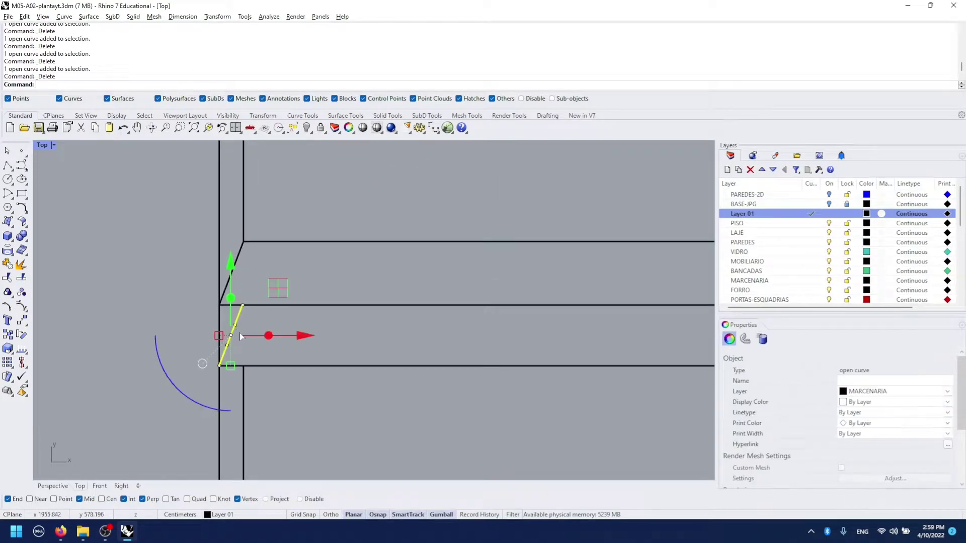
{"action": "left_click", "coordinate": [186, 328]}
{"action": "type", "text": "u"}
{"action": "key", "text": "Return"}
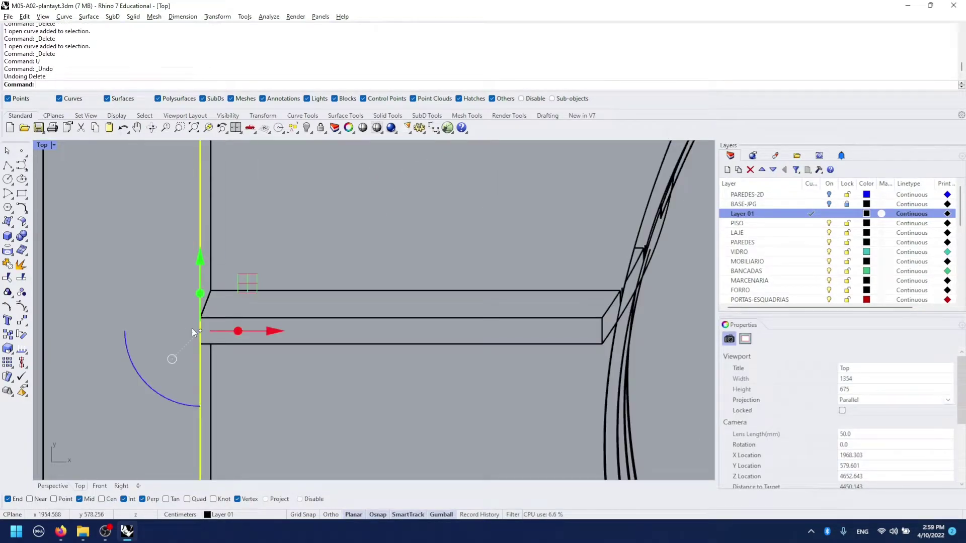
Trim the wall segment inside the slab, using all curves as cutting edges
{"action": "left_click", "coordinate": [193, 329]}
{"action": "type", "text": "trim"}
{"action": "key", "text": "Return"}
{"action": "left_click", "coordinate": [231, 344]}
{"action": "key", "text": "Return"}
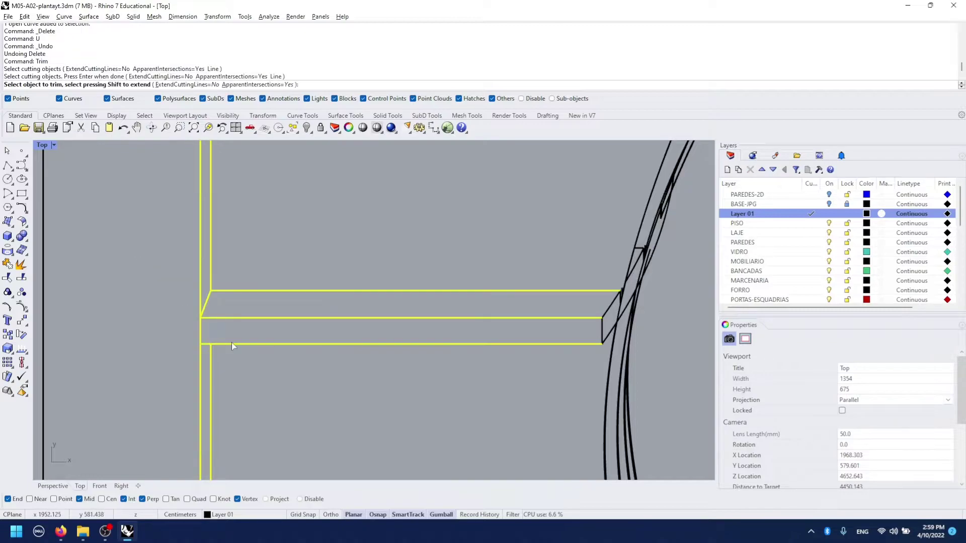
{"action": "left_click", "coordinate": [186, 327]}
{"action": "key", "text": "Return"}
Delete three curves at the slab corner plus a leftover open curve
{"action": "scroll", "coordinate": [186, 328], "scroll_direction": "down", "scroll_amount": 5}
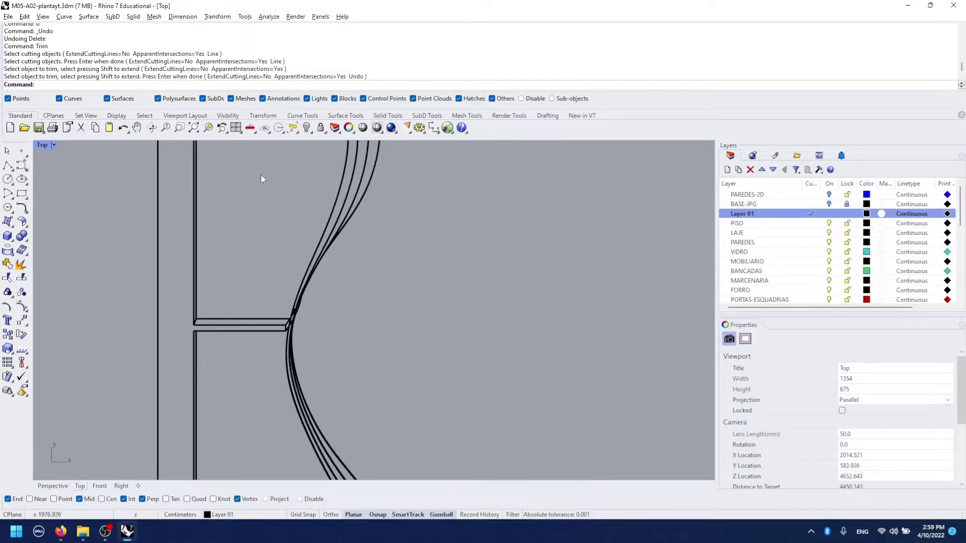
{"action": "scroll", "coordinate": [260, 174], "scroll_direction": "up", "scroll_amount": 2}
{"action": "scroll", "coordinate": [299, 254], "scroll_direction": "up", "scroll_amount": 3}
{"action": "scroll", "coordinate": [204, 284], "scroll_direction": "up", "scroll_amount": 2}
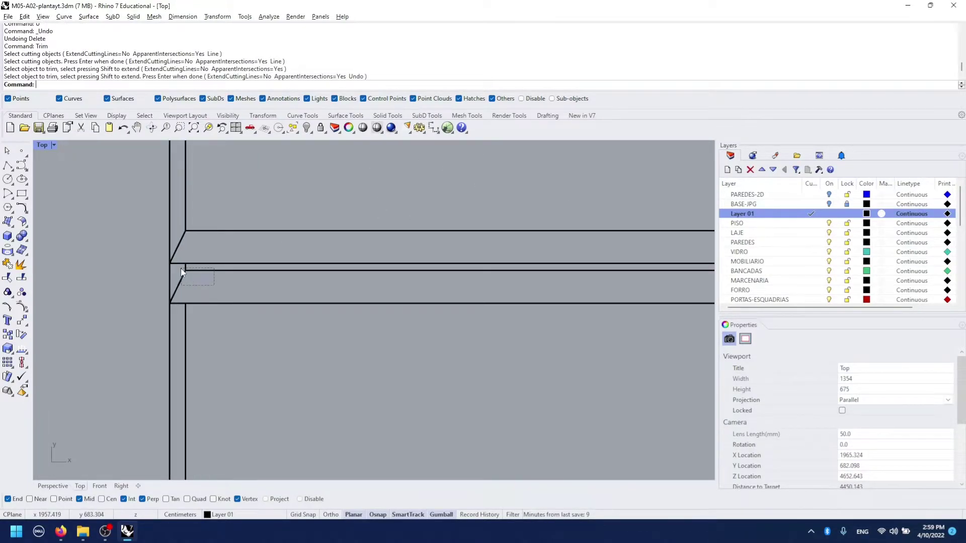
{"action": "left_click_drag", "start_coordinate": [207, 283], "coordinate": [182, 270]}
{"action": "key", "text": "Delete"}
{"action": "left_click", "coordinate": [169, 279]}
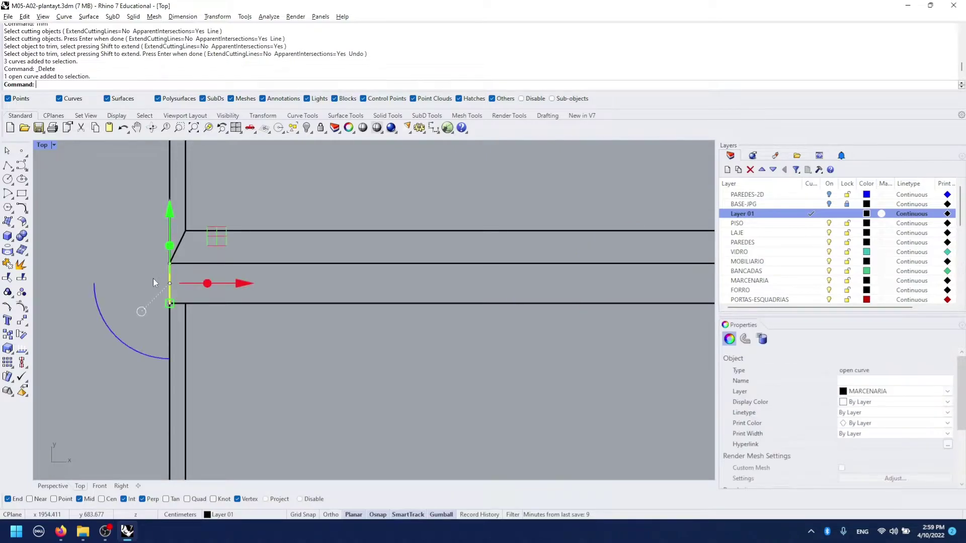
{"action": "key", "text": "Delete"}
Delete three more leftover curves at the slab corner
{"action": "scroll", "coordinate": [282, 252], "scroll_direction": "down", "scroll_amount": 3}
{"action": "scroll", "coordinate": [226, 285], "scroll_direction": "up", "scroll_amount": 4}
{"action": "left_click_drag", "start_coordinate": [225, 289], "coordinate": [192, 277]}
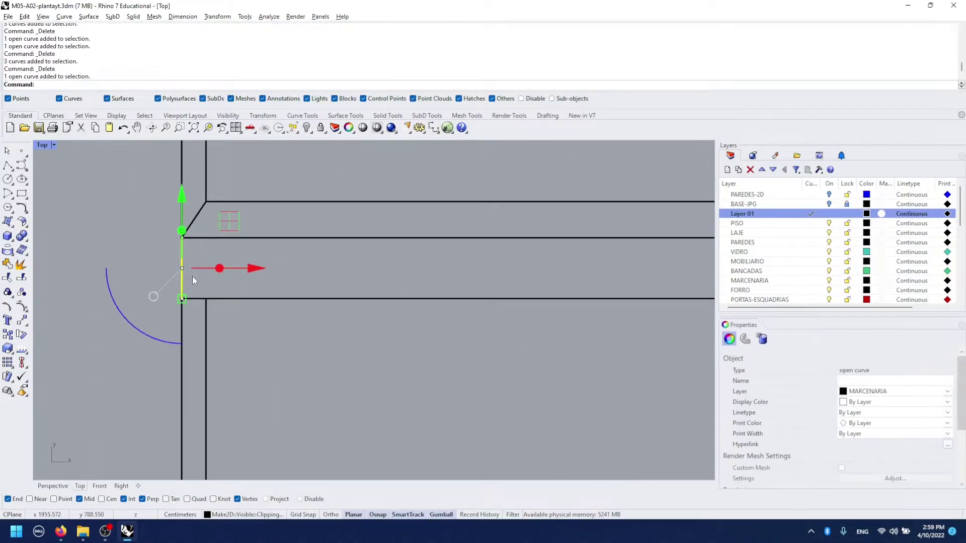
{"action": "key", "text": "Delete"}
{"action": "scroll", "coordinate": [310, 217], "scroll_direction": "down", "scroll_amount": 2}
{"action": "scroll", "coordinate": [298, 310], "scroll_direction": "up", "scroll_amount": 2}
{"action": "scroll", "coordinate": [383, 318], "scroll_direction": "down", "scroll_amount": 3}
{"action": "scroll", "coordinate": [382, 318], "scroll_direction": "up", "scroll_amount": 3}
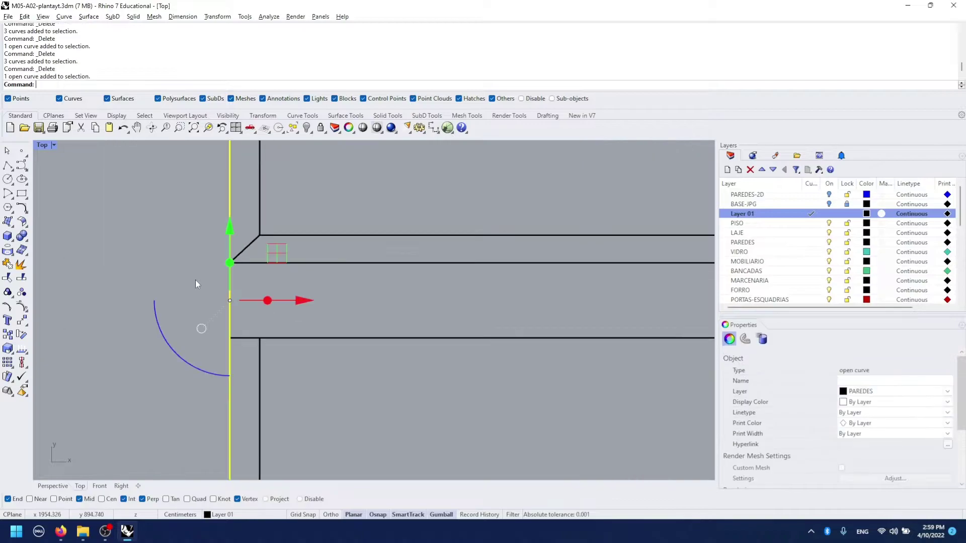
{"action": "key", "text": "Escape"}
{"action": "type", "text": "trim"}
{"action": "key", "text": "Return"}
{"action": "key", "text": "Return"}
Delete the three short duplicate curves at the first wall junction
{"action": "scroll", "coordinate": [255, 279], "scroll_direction": "down", "scroll_amount": 2}
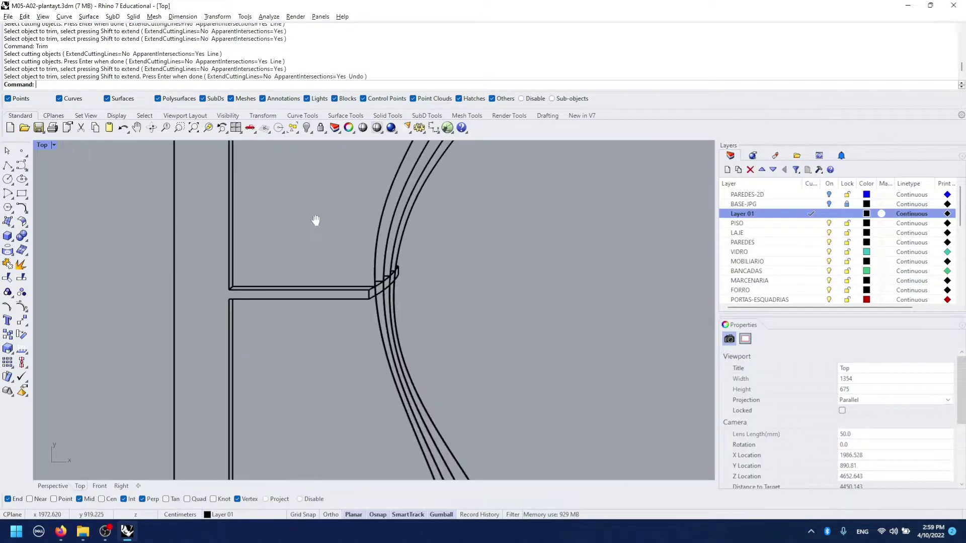
{"action": "scroll", "coordinate": [225, 272], "scroll_direction": "up", "scroll_amount": 2}
{"action": "key", "text": "Return"}
{"action": "left_click_drag", "start_coordinate": [224, 272], "coordinate": [150, 306]}
{"action": "key", "text": "Delete"}
{"action": "key", "text": "Return"}
{"action": "key", "text": "Return"}
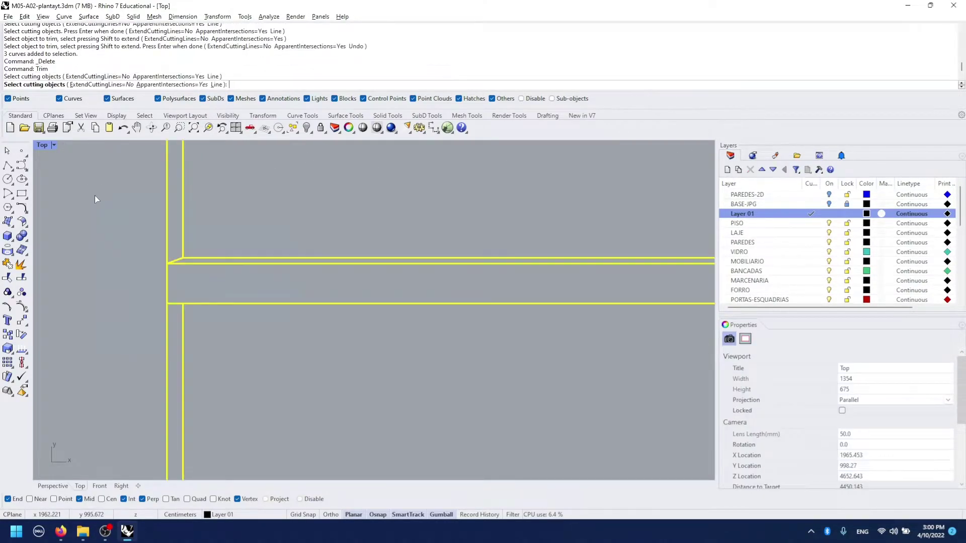
Delete the three duplicate curves at the next wall junction
{"action": "scroll", "coordinate": [95, 195], "scroll_direction": "down", "scroll_amount": 2}
{"action": "scroll", "coordinate": [215, 183], "scroll_direction": "up", "scroll_amount": 2}
{"action": "key", "text": "Return"}
{"action": "left_click_drag", "start_coordinate": [196, 358], "coordinate": [226, 240]}
{"action": "key", "text": "Delete"}
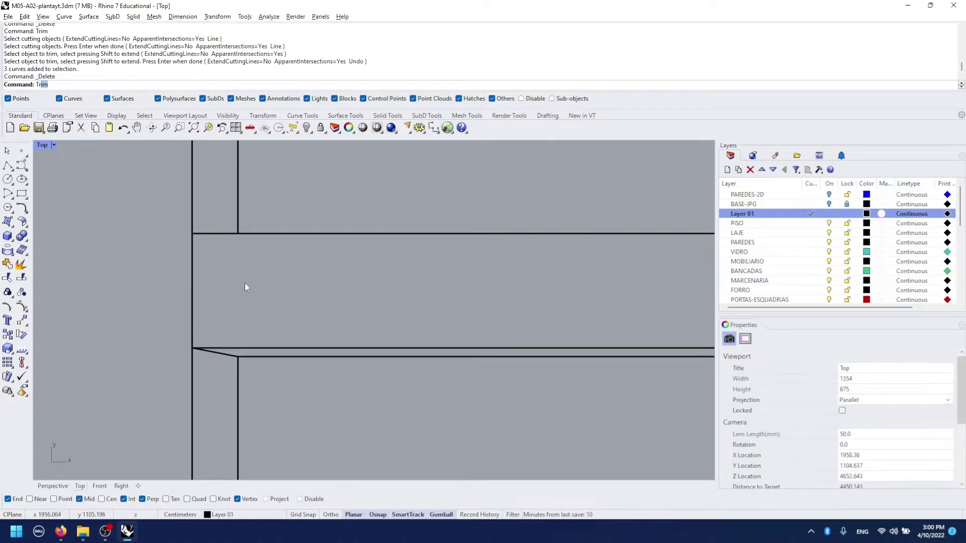
{"action": "key", "text": "Return"}
{"action": "key", "text": "Return"}
Delete the seventeen curves at the wall junction and the other leftover curves nearby
{"action": "scroll", "coordinate": [385, 297], "scroll_direction": "down", "scroll_amount": 2}
{"action": "scroll", "coordinate": [347, 283], "scroll_direction": "up", "scroll_amount": 2}
{"action": "scroll", "coordinate": [346, 283], "scroll_direction": "down", "scroll_amount": 2}
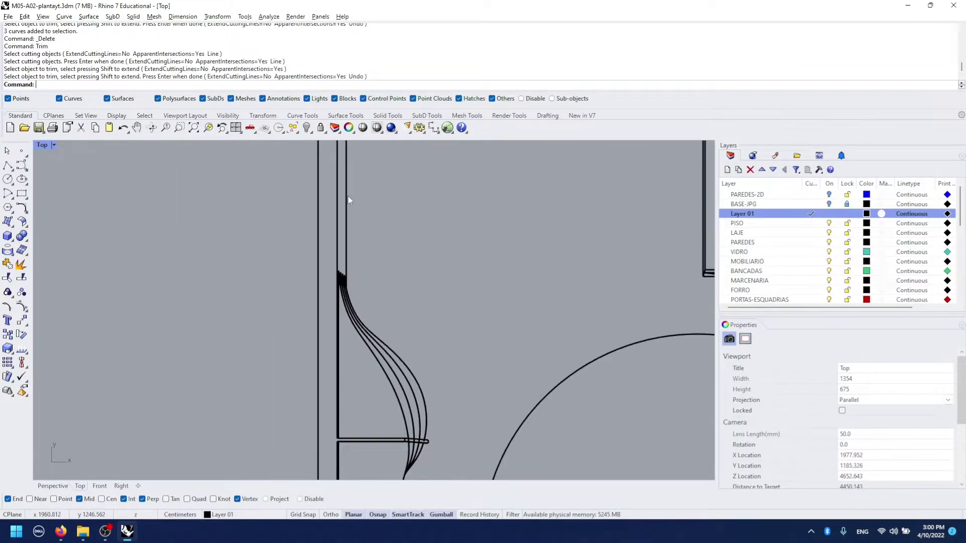
{"action": "scroll", "coordinate": [348, 195], "scroll_direction": "up", "scroll_amount": 2}
{"action": "left_click_drag", "start_coordinate": [443, 240], "coordinate": [272, 237]}
{"action": "key", "text": "Delete"}
{"action": "left_click_drag", "start_coordinate": [474, 237], "coordinate": [176, 198]}
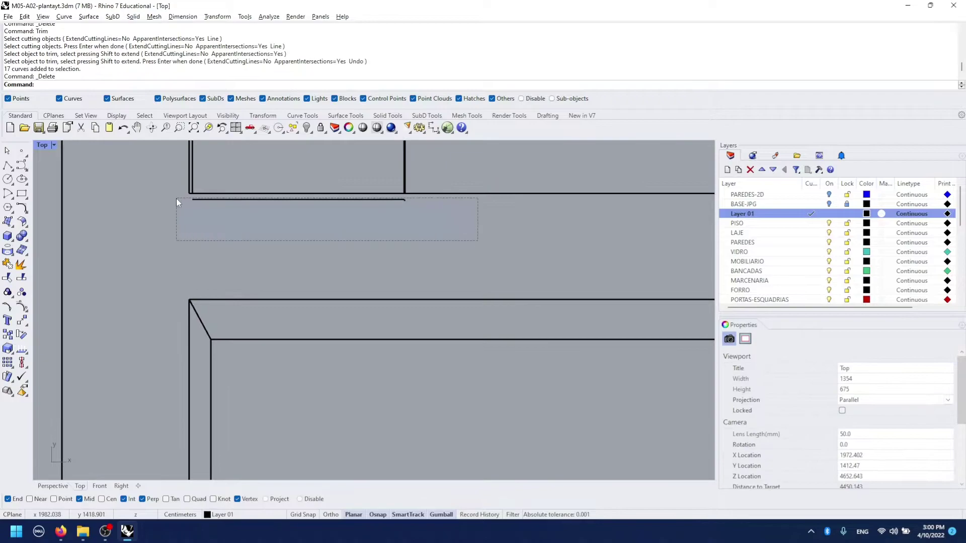
{"action": "key", "text": "Delete"}
{"action": "left_click", "coordinate": [231, 300]}
{"action": "key", "text": "Delete"}
Delete the stray curve beside the wall and the short red segments at the junction
{"action": "scroll", "coordinate": [224, 252], "scroll_direction": "up", "scroll_amount": 2}
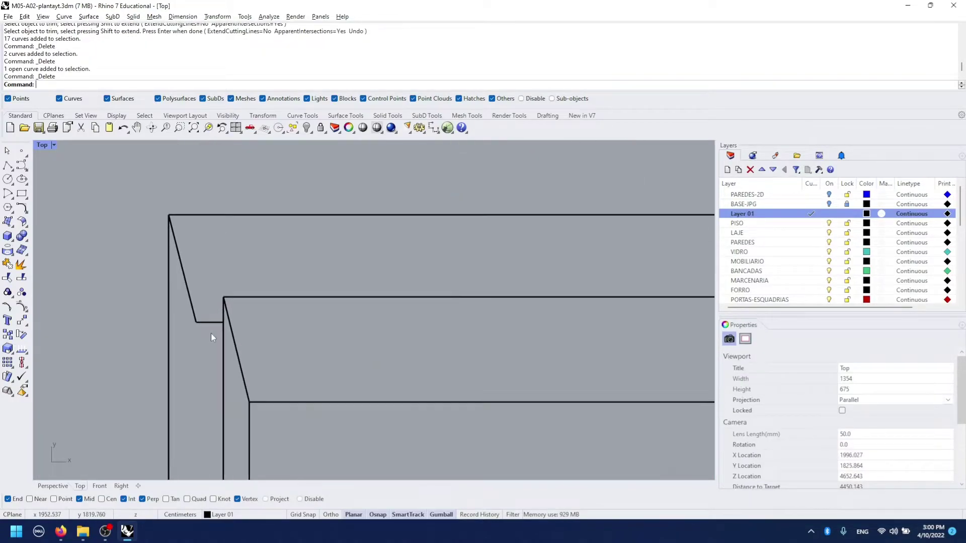
{"action": "scroll", "coordinate": [210, 333], "scroll_direction": "down", "scroll_amount": 2}
{"action": "scroll", "coordinate": [402, 339], "scroll_direction": "up", "scroll_amount": 2}
{"action": "left_click", "coordinate": [301, 210]}
{"action": "key", "text": "Delete"}
{"action": "key", "text": "Delete"}
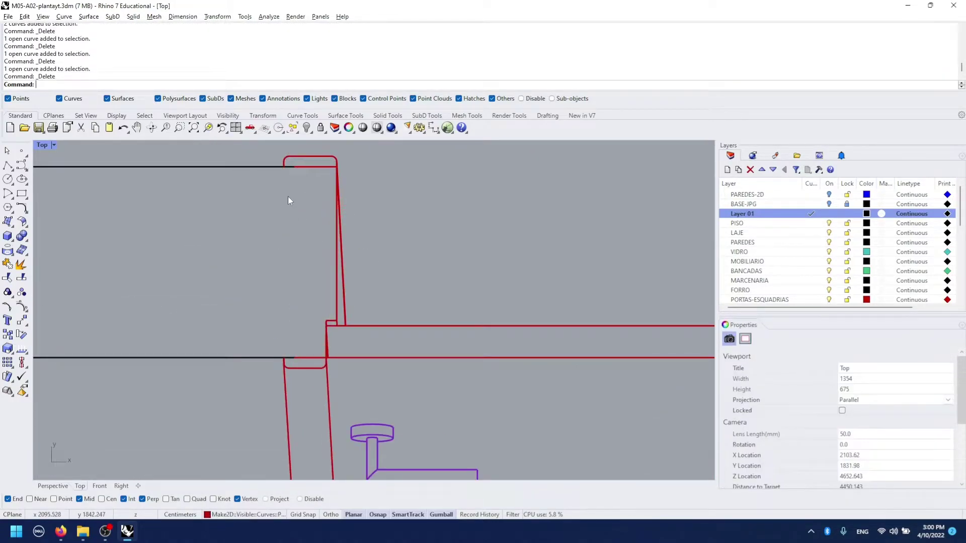
{"action": "left_click", "coordinate": [312, 167]}
{"action": "key", "text": "Delete"}
{"action": "left_click", "coordinate": [307, 357]}
{"action": "key", "text": "Delete"}
{"action": "key", "text": "Return"}
Select the overlapping lines at the wall corner, then start Trim using all curves as cutters
{"action": "key", "text": "ctrl+a"}
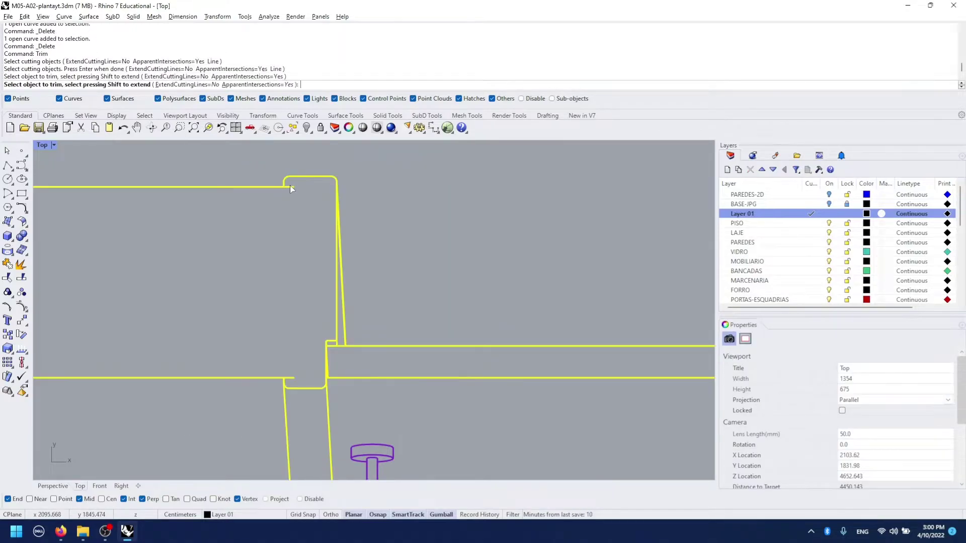
{"action": "key", "text": "Return"}
{"action": "scroll", "coordinate": [354, 345], "scroll_direction": "up", "scroll_amount": 3}
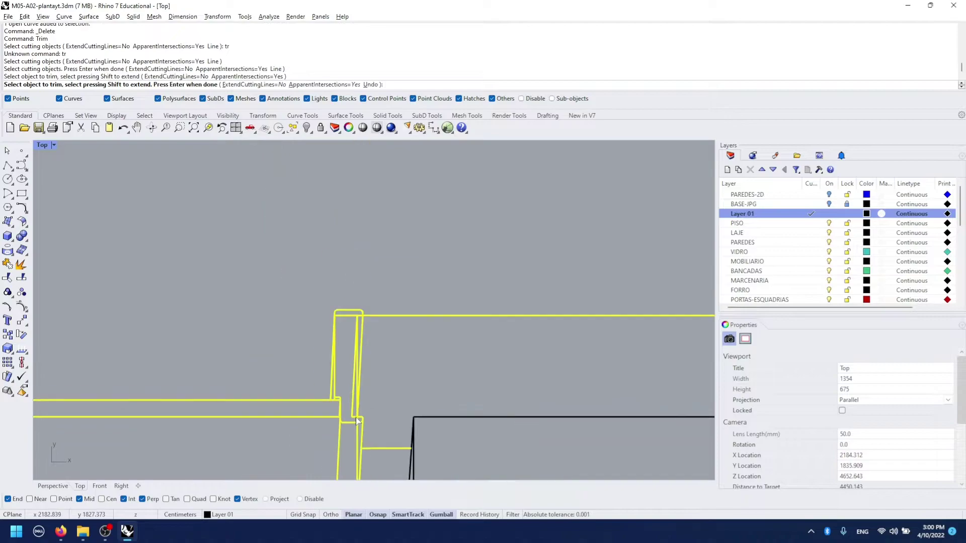
{"action": "right_click_drag", "start_coordinate": [338, 343], "coordinate": [349, 232]}
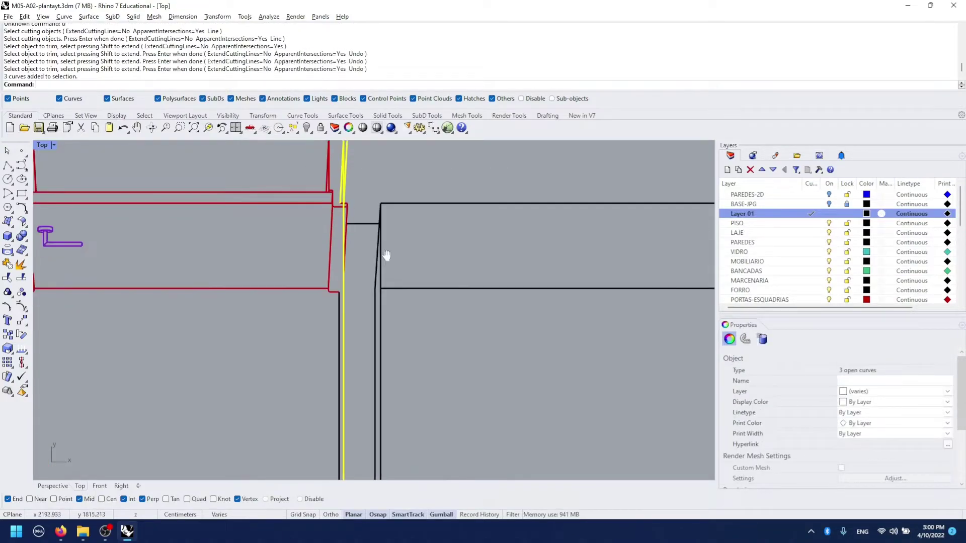
{"action": "key", "text": "Escape"}
{"action": "type", "text": "trim"}
{"action": "key", "text": "Return"}
{"action": "key", "text": "ctrl+a"}
{"action": "key", "text": "Return"}
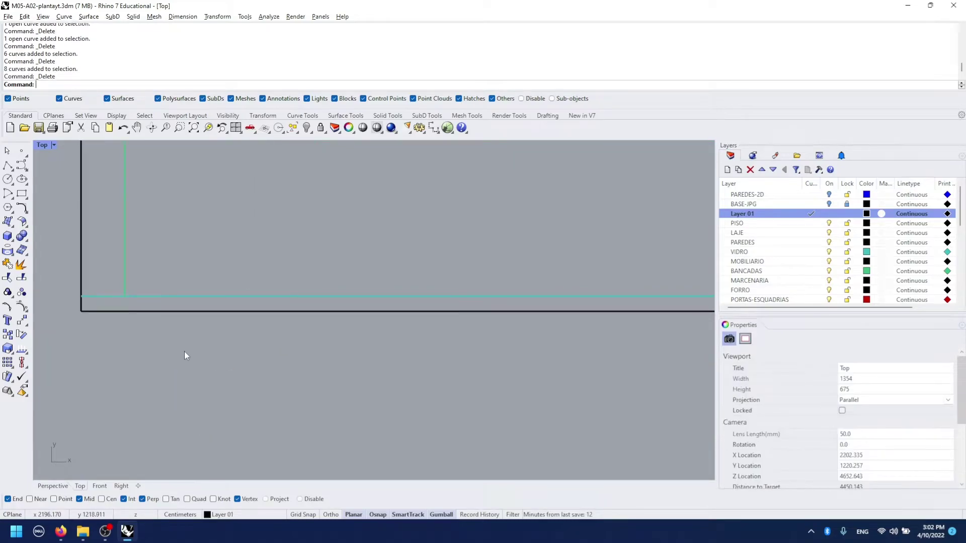
Delete the leftover line at the counter end and select the counter and wall lines
{"action": "scroll", "coordinate": [521, 305], "scroll_direction": "up", "scroll_amount": 3}
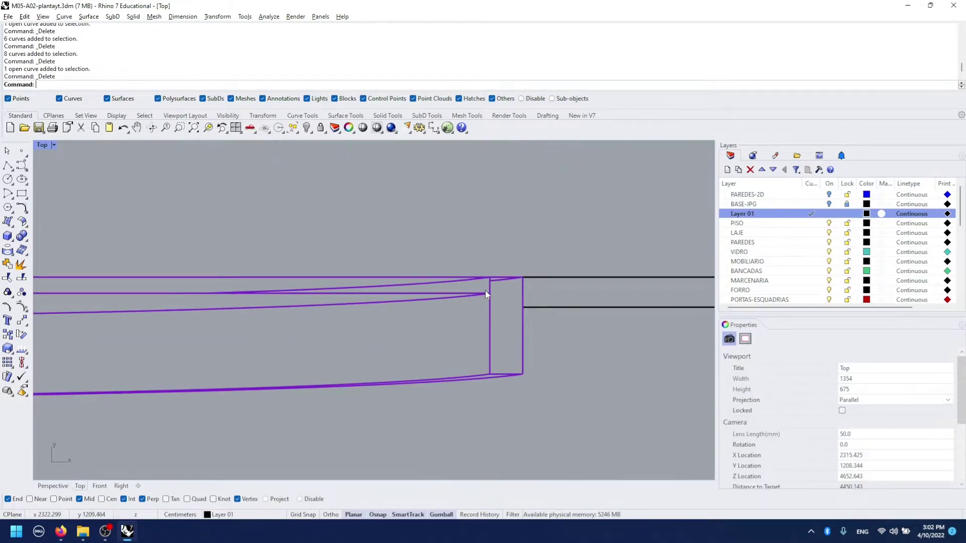
{"action": "left_click", "coordinate": [498, 281]}
{"action": "key", "text": "Delete"}
{"action": "scroll", "coordinate": [250, 294], "scroll_direction": "down", "scroll_amount": 3}
{"action": "scroll", "coordinate": [207, 282], "scroll_direction": "up", "scroll_amount": 3}
{"action": "left_click", "coordinate": [207, 281]}
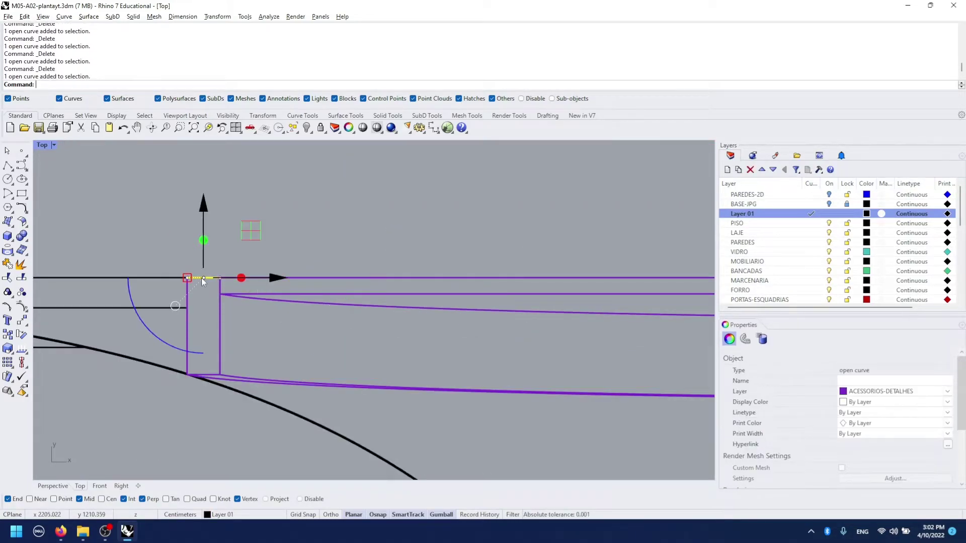
{"action": "left_click", "coordinate": [369, 279]}
{"action": "scroll", "coordinate": [369, 289], "scroll_direction": "up", "scroll_amount": 3}
Trim away the overlapping line segment at the counter corner
{"action": "key", "text": "Escape"}
{"action": "type", "text": "Trim"}
{"action": "key", "text": "Return"}
{"action": "left_click", "coordinate": [346, 298]}
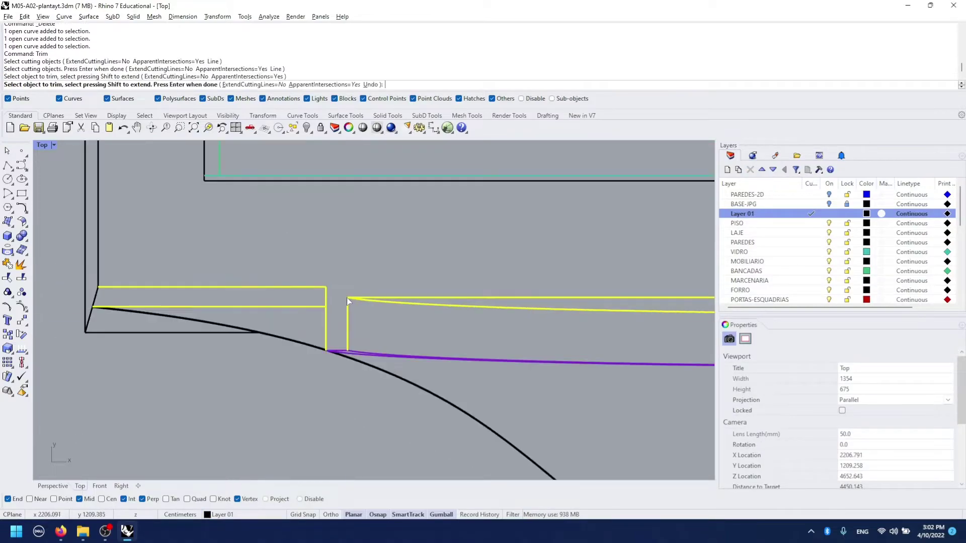
{"action": "key", "text": "Return"}
{"action": "left_click", "coordinate": [463, 305]}
{"action": "key", "text": "Return"}
{"action": "key", "text": "Return"}
{"action": "scroll", "coordinate": [449, 321], "scroll_direction": "up", "scroll_amount": 3}
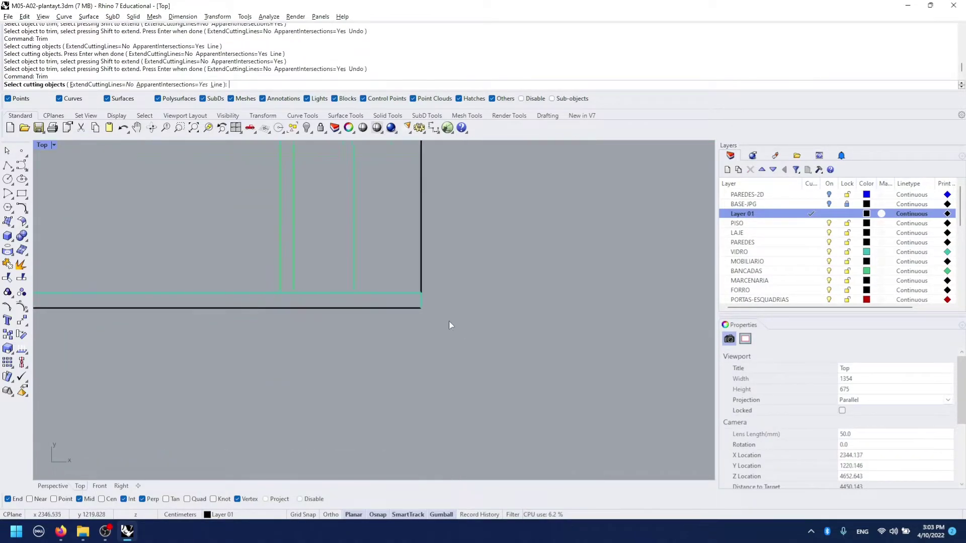
Trim away the overlapping segments at the left wall corner
{"action": "key", "text": "Return"}
{"action": "left_click", "coordinate": [195, 302]}
{"action": "key", "text": "Return"}
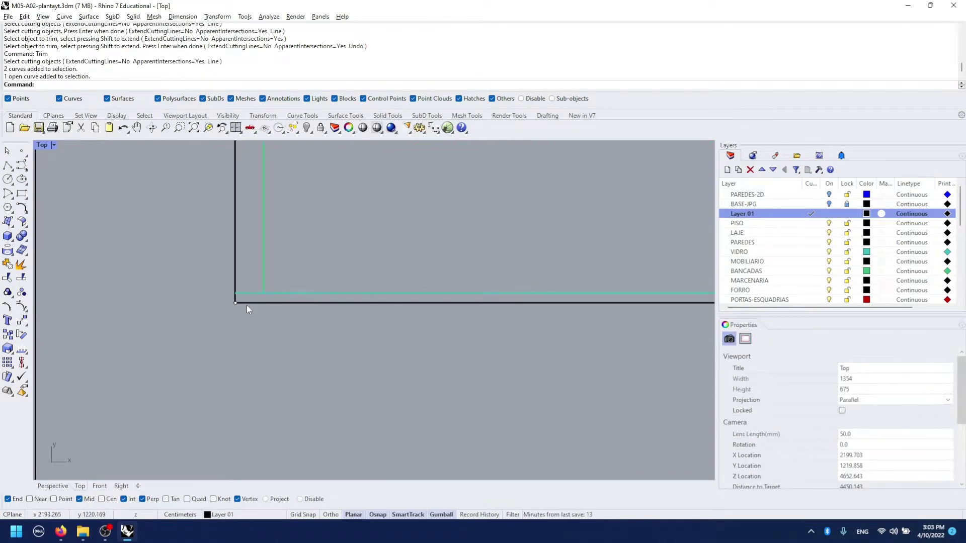
{"action": "left_click_drag", "start_coordinate": [337, 359], "coordinate": [173, 254]}
Delete a stray corner line and trim the overlapping segment at the next wall corner
{"action": "key", "text": "Return"}
{"action": "scroll", "coordinate": [345, 317], "scroll_direction": "down", "scroll_amount": 3}
{"action": "scroll", "coordinate": [484, 310], "scroll_direction": "up", "scroll_amount": 3}
{"action": "scroll", "coordinate": [484, 310], "scroll_direction": "down", "scroll_amount": 3}
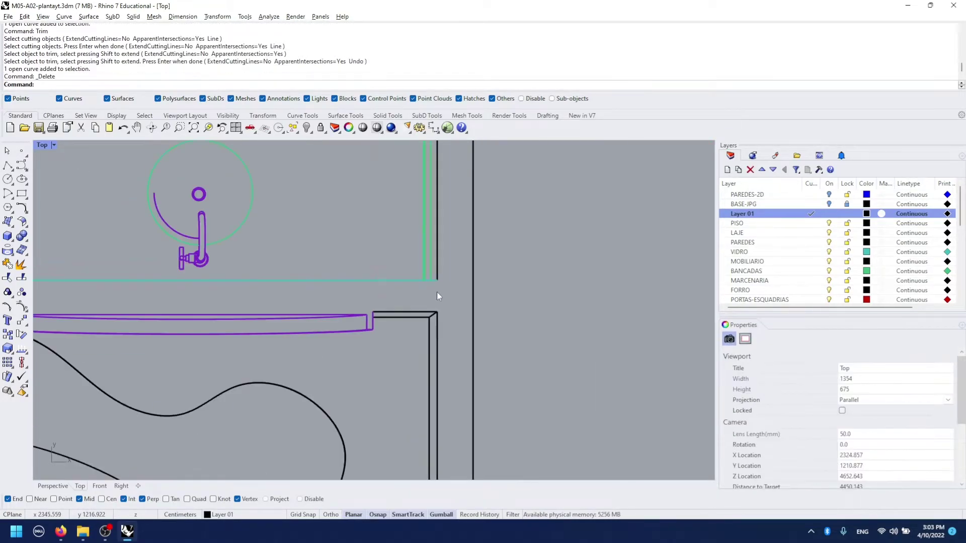
{"action": "left_click", "coordinate": [437, 292]}
{"action": "key", "text": "Delete"}
{"action": "right_click_drag", "start_coordinate": [391, 300], "coordinate": [435, 342]}
{"action": "key", "text": "Return"}
{"action": "key", "text": "Return"}
{"action": "left_click", "coordinate": [231, 348]}
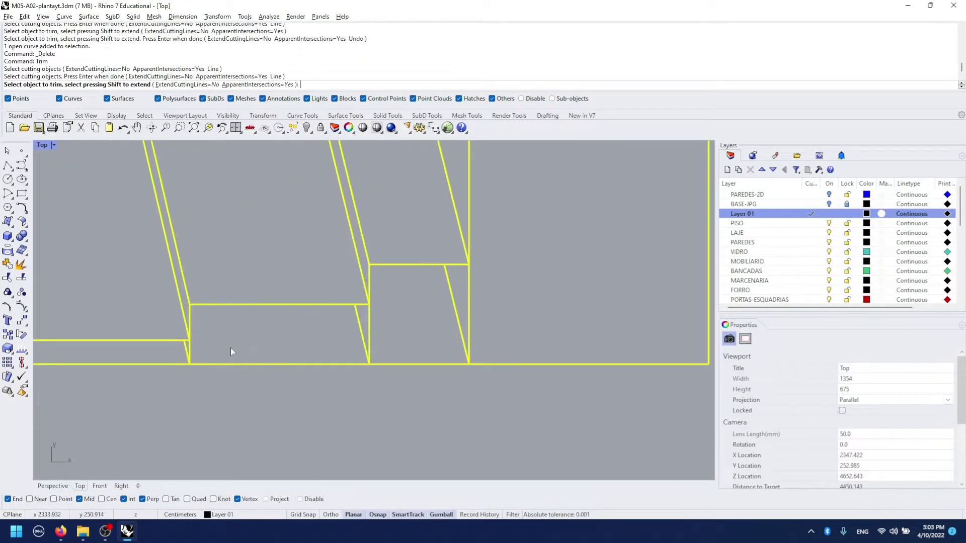
{"action": "left_click", "coordinate": [384, 307]}
{"action": "key", "text": "Return"}
{"action": "scroll", "coordinate": [485, 324], "scroll_direction": "down", "scroll_amount": 2}
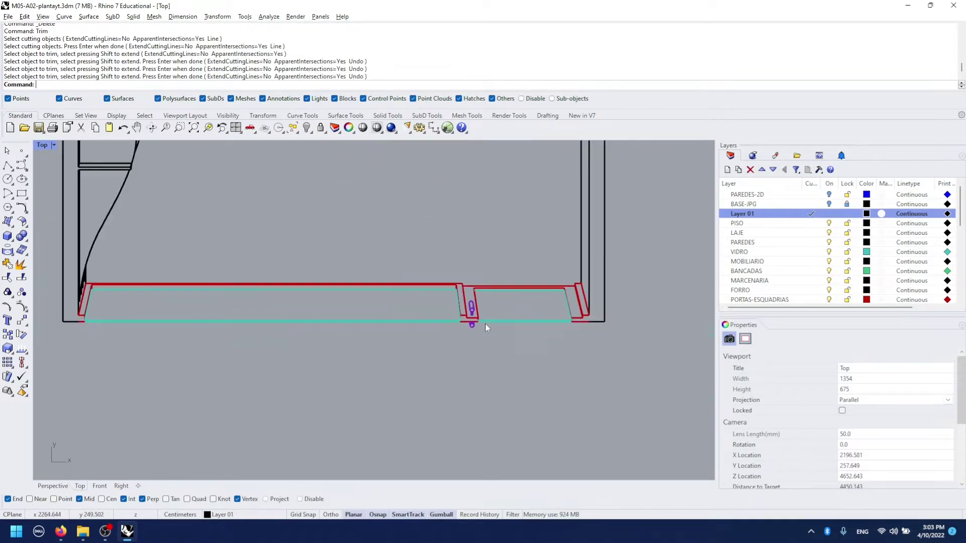
{"action": "scroll", "coordinate": [485, 324], "scroll_direction": "down", "scroll_amount": 3}
{"action": "scroll", "coordinate": [397, 340], "scroll_direction": "down", "scroll_amount": 2}
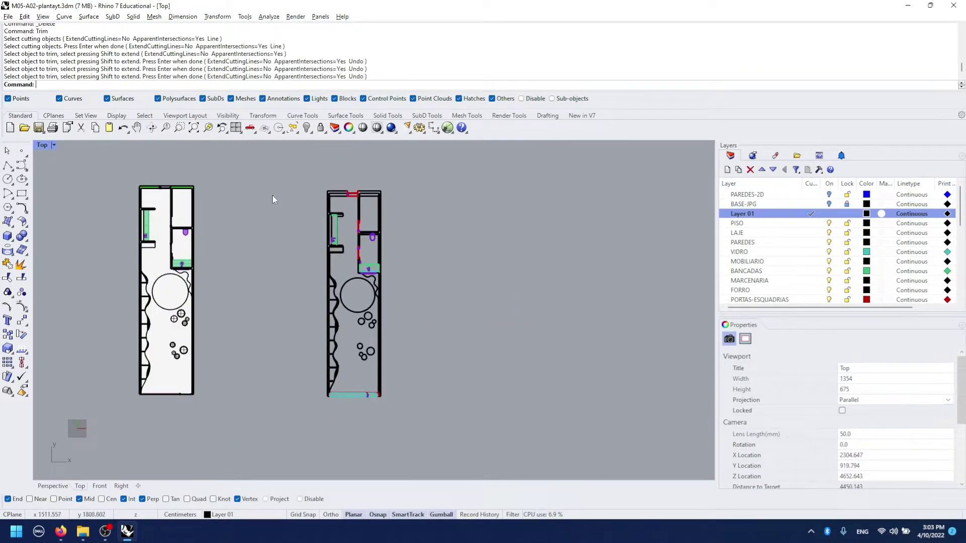
Trim away the black line inside the fixture near the circles, using all curves as cutters
{"action": "scroll", "coordinate": [341, 191], "scroll_direction": "up", "scroll_amount": 5}
{"action": "right_click_drag", "start_coordinate": [444, 451], "coordinate": [380, 288]}
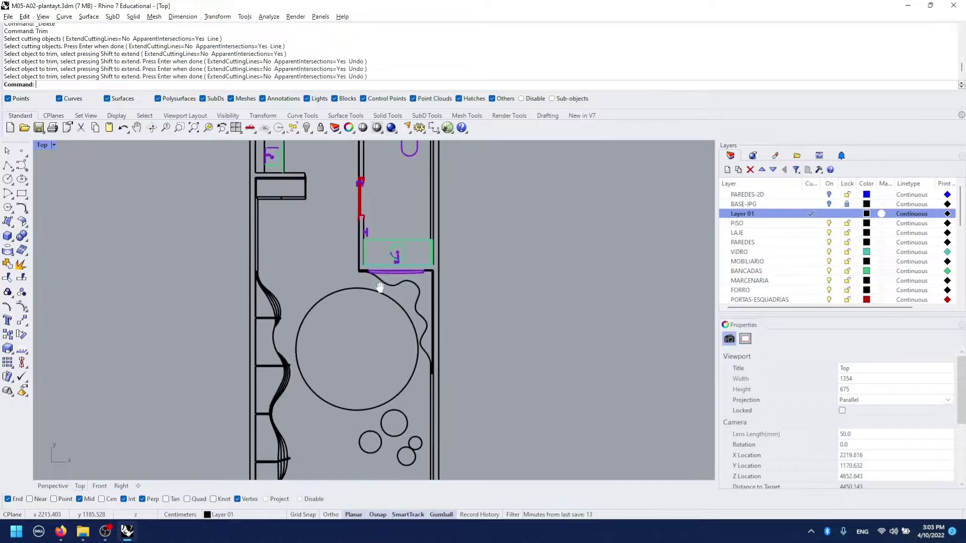
{"action": "scroll", "coordinate": [392, 262], "scroll_direction": "up", "scroll_amount": 5}
{"action": "scroll", "coordinate": [387, 276], "scroll_direction": "up", "scroll_amount": 5}
{"action": "scroll", "coordinate": [492, 280], "scroll_direction": "up", "scroll_amount": 2}
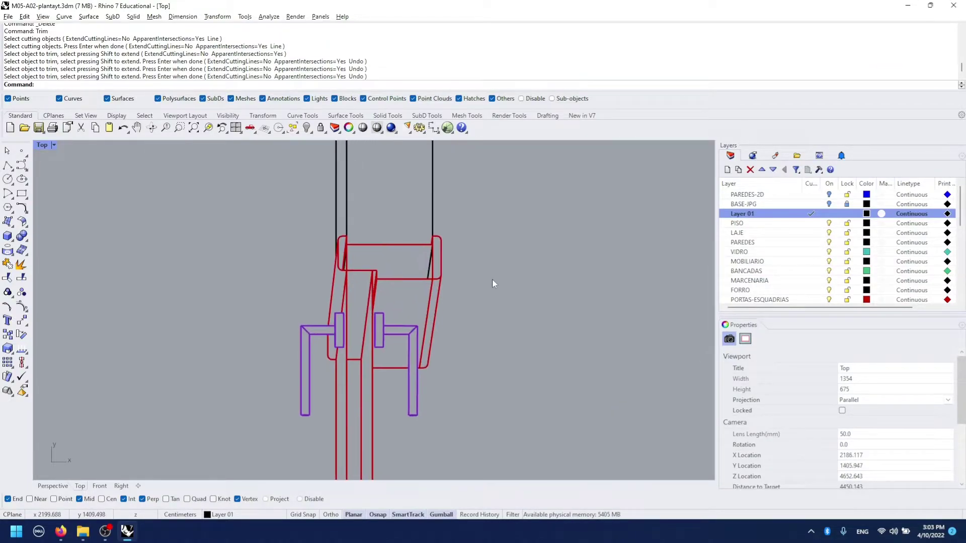
{"action": "right_click", "coordinate": [484, 243]}
{"action": "key", "text": "Return"}
{"action": "scroll", "coordinate": [339, 255], "scroll_direction": "up", "scroll_amount": 3}
{"action": "left_click", "coordinate": [551, 219]}
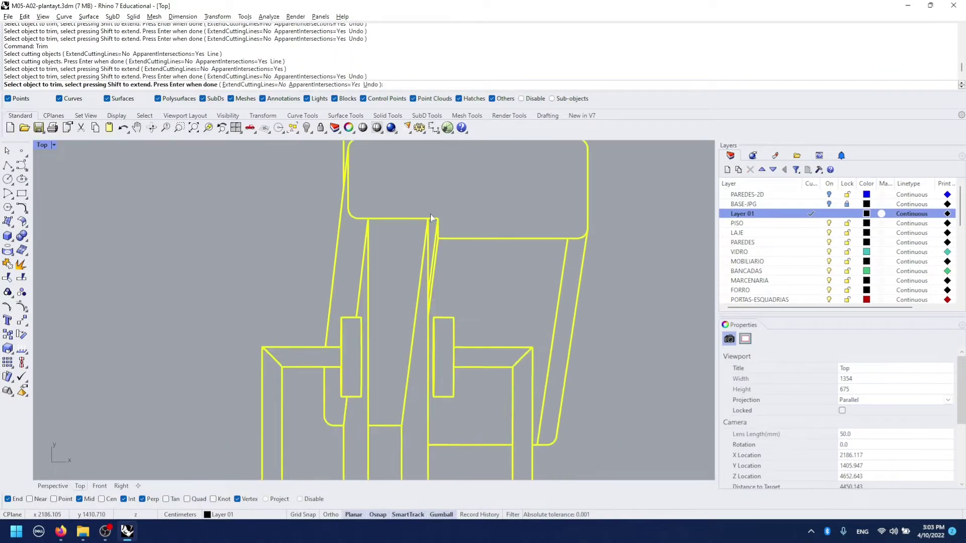
{"action": "key", "text": "Return"}
{"action": "scroll", "coordinate": [412, 387], "scroll_direction": "down", "scroll_amount": 5}
{"action": "scroll", "coordinate": [397, 327], "scroll_direction": "up", "scroll_amount": 4}
{"action": "scroll", "coordinate": [387, 242], "scroll_direction": "up", "scroll_amount": 2}
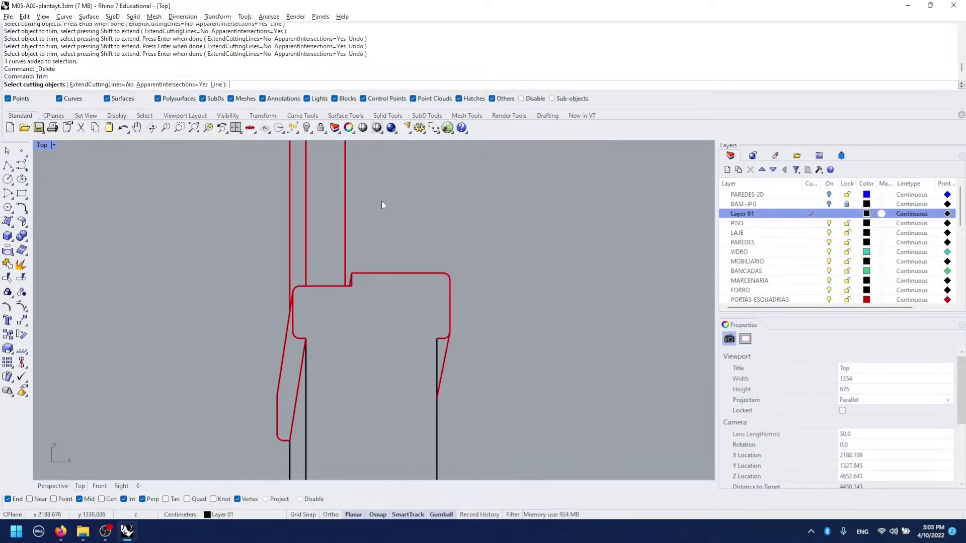
{"action": "scroll", "coordinate": [353, 282], "scroll_direction": "down", "scroll_amount": 2}
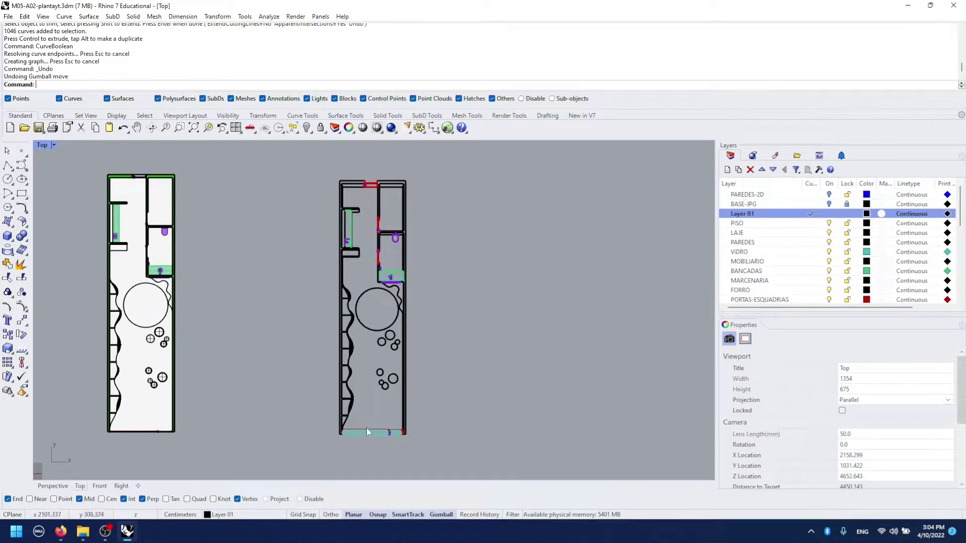
Copy the whole floor plan to the right with an Alt-drag of the gumball
{"action": "left_click_drag", "start_coordinate": [381, 237], "coordinate": [319, 463]}
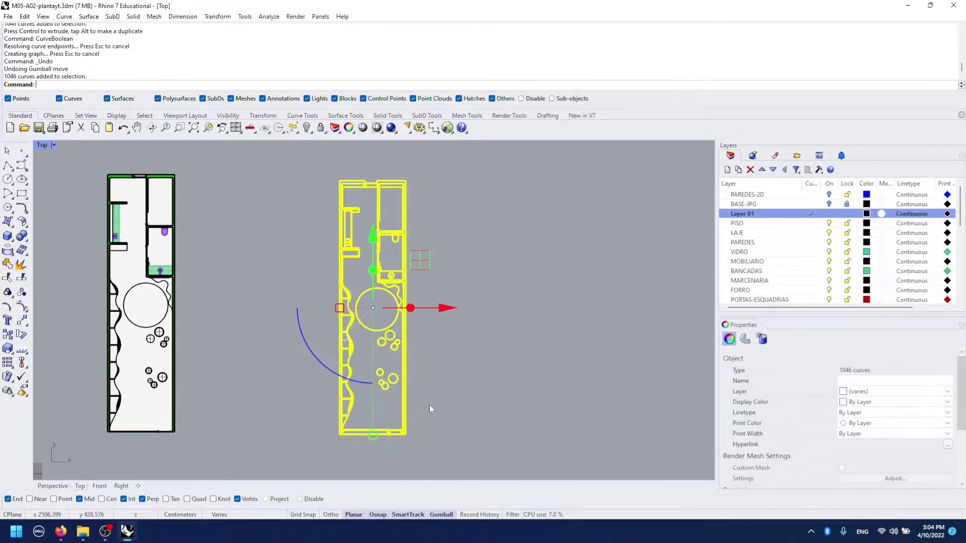
{"action": "left_click_drag", "start_coordinate": [445, 311], "coordinate": [617, 313]}
{"action": "key", "text": "alt"}
{"action": "scroll", "coordinate": [617, 281], "scroll_direction": "up", "scroll_amount": 5}
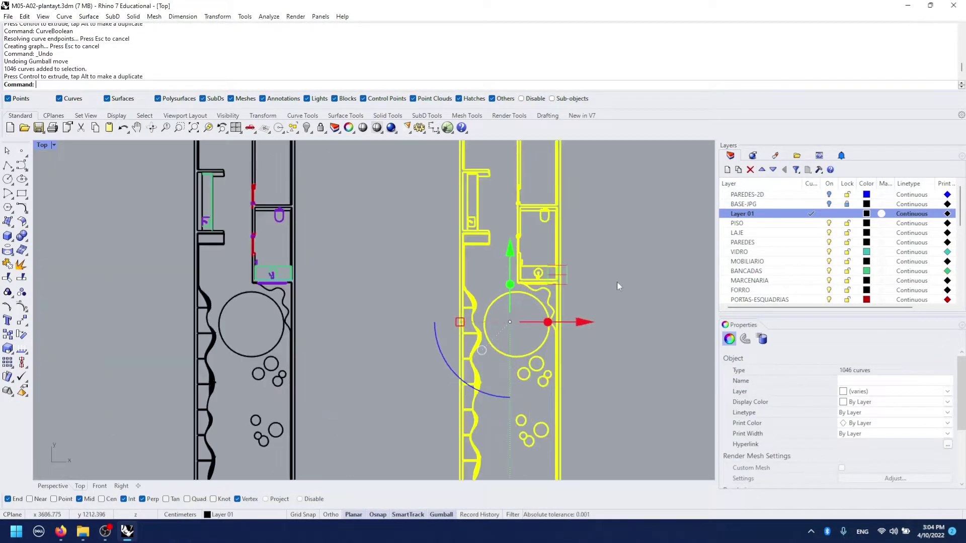
{"action": "key", "text": "Escape"}
{"action": "scroll", "coordinate": [548, 313], "scroll_direction": "up", "scroll_amount": 3}
{"action": "scroll", "coordinate": [482, 417], "scroll_direction": "down", "scroll_amount": 4}
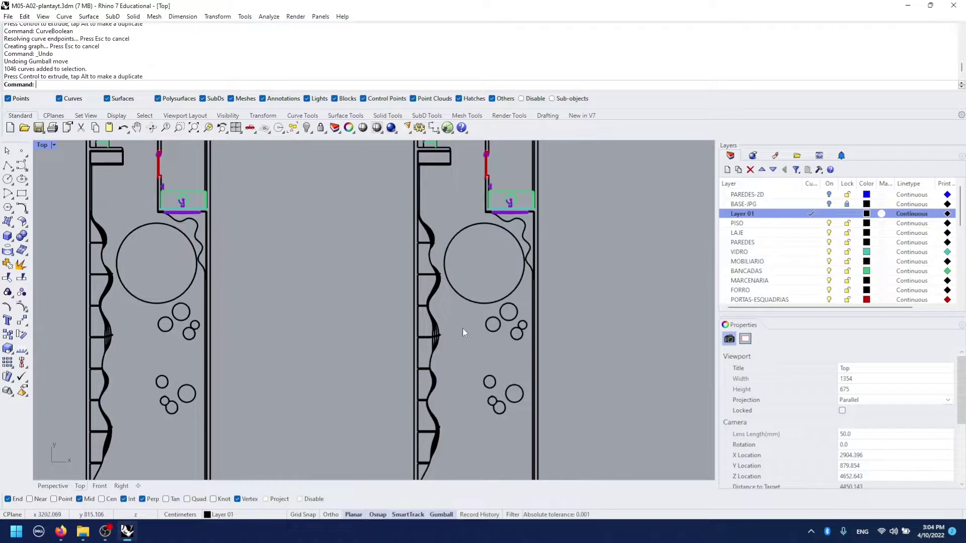
{"action": "scroll", "coordinate": [443, 347], "scroll_direction": "up", "scroll_amount": 5}
{"action": "scroll", "coordinate": [434, 356], "scroll_direction": "down", "scroll_amount": 3}
{"action": "scroll", "coordinate": [432, 330], "scroll_direction": "down", "scroll_amount": 4}
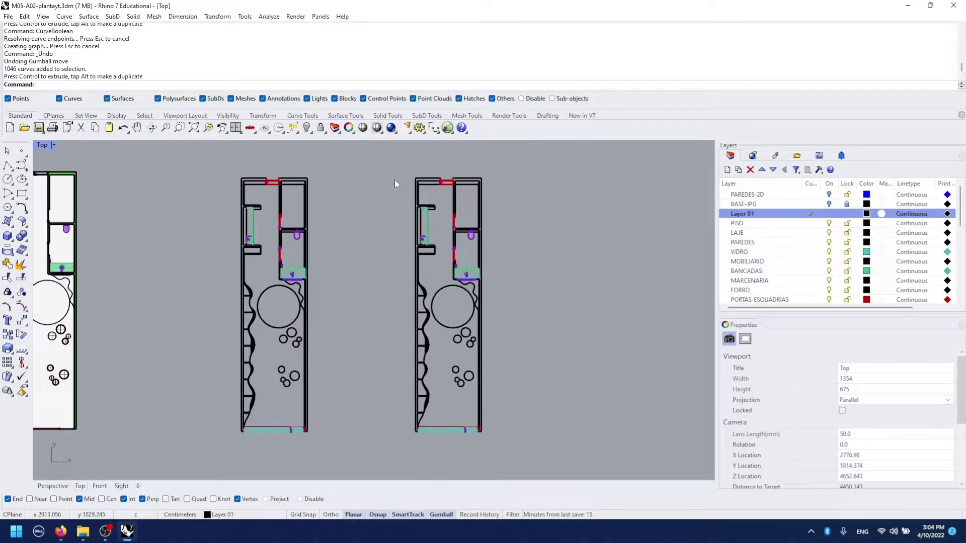
Window-select the copy's top, right, side and upper wall curves
{"action": "left_click_drag", "start_coordinate": [445, 181], "coordinate": [460, 191]}
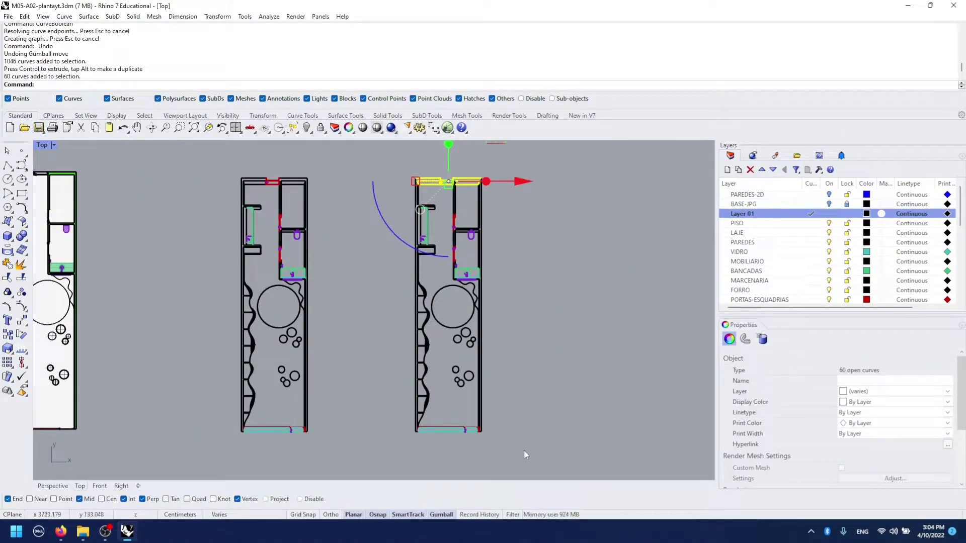
{"action": "mouse_move", "coordinate": [524, 450]}
{"action": "left_mouse_down", "text": "shift"}
{"action": "mouse_move", "coordinate": [472, 159]}
{"action": "mouse_move", "coordinate": [451, 295]}
{"action": "left_mouse_up", "text": "shift"}
{"action": "left_click_drag", "start_coordinate": [471, 448], "coordinate": [419, 424], "text": "shift"}
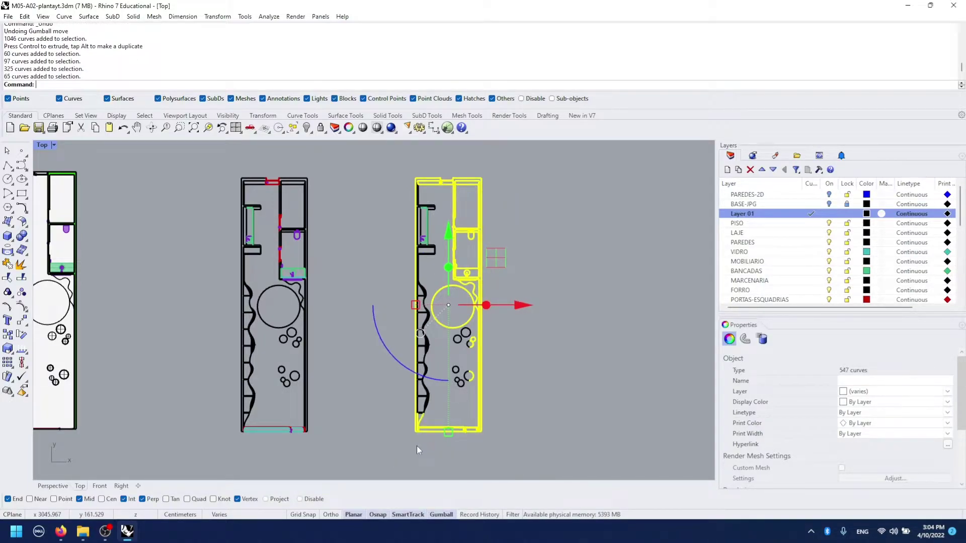
{"action": "left_click_drag", "start_coordinate": [428, 456], "coordinate": [418, 274], "text": "shift"}
{"action": "scroll", "coordinate": [428, 302], "scroll_direction": "up", "scroll_amount": 5}
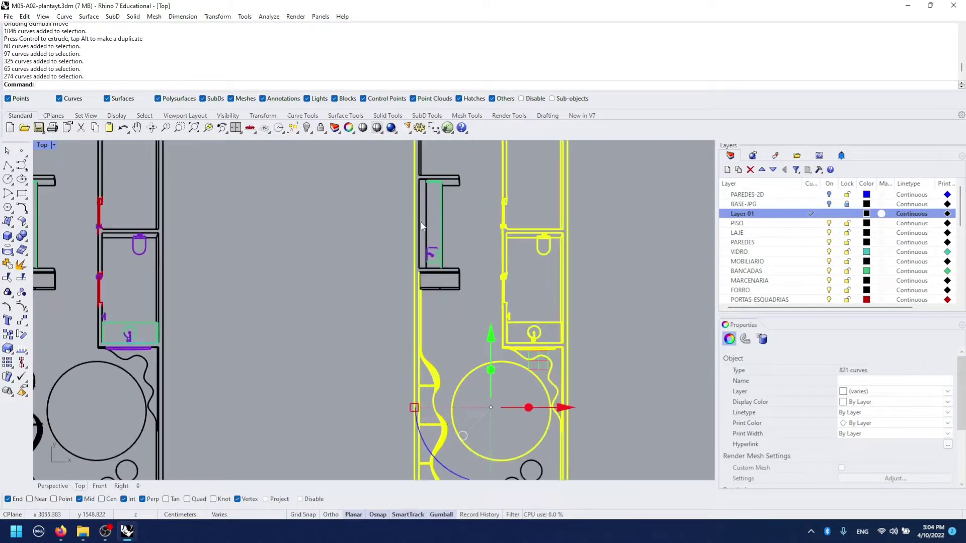
{"action": "scroll", "coordinate": [482, 268], "scroll_direction": "up", "scroll_amount": 3}
{"action": "right_click_drag", "start_coordinate": [482, 267], "coordinate": [501, 358]}
{"action": "left_click_drag", "start_coordinate": [437, 311], "coordinate": [436, 310], "text": "shift"}
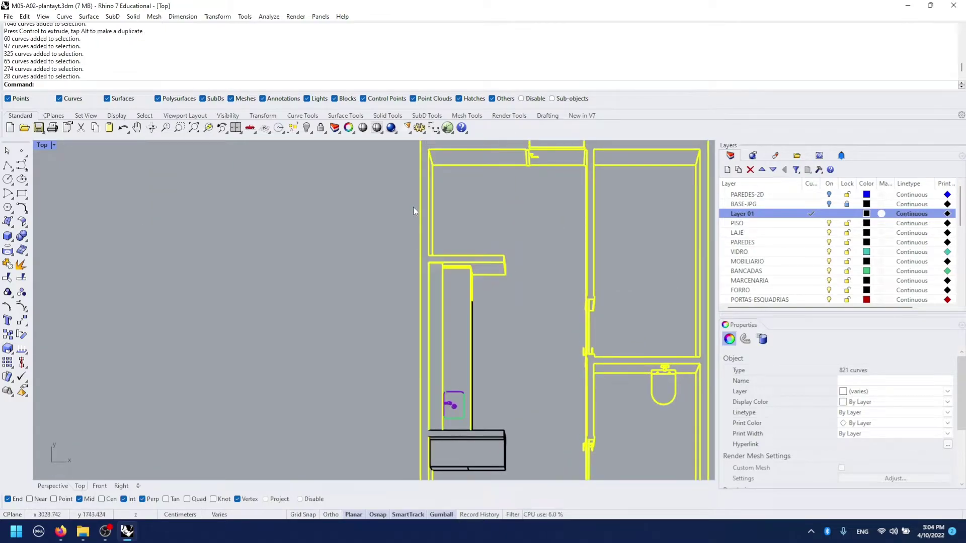
{"action": "scroll", "coordinate": [457, 252], "scroll_direction": "down", "scroll_amount": 1}
{"action": "scroll", "coordinate": [519, 380], "scroll_direction": "down", "scroll_amount": 1}
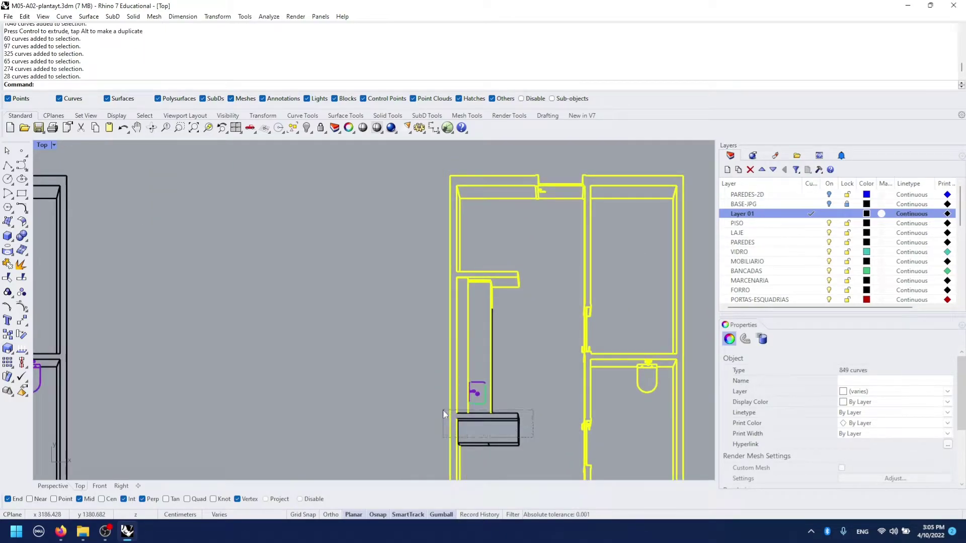
{"action": "left_click_drag", "start_coordinate": [443, 413], "coordinate": [443, 411], "text": "shift"}
{"action": "scroll", "coordinate": [504, 417], "scroll_direction": "up", "scroll_amount": 2}
{"action": "scroll", "coordinate": [524, 409], "scroll_direction": "up", "scroll_amount": 2}
Deselect the cabinet edges, chair outlines, toilet and basin from the wall selection
{"action": "left_click", "coordinate": [546, 452], "text": "ctrl"}
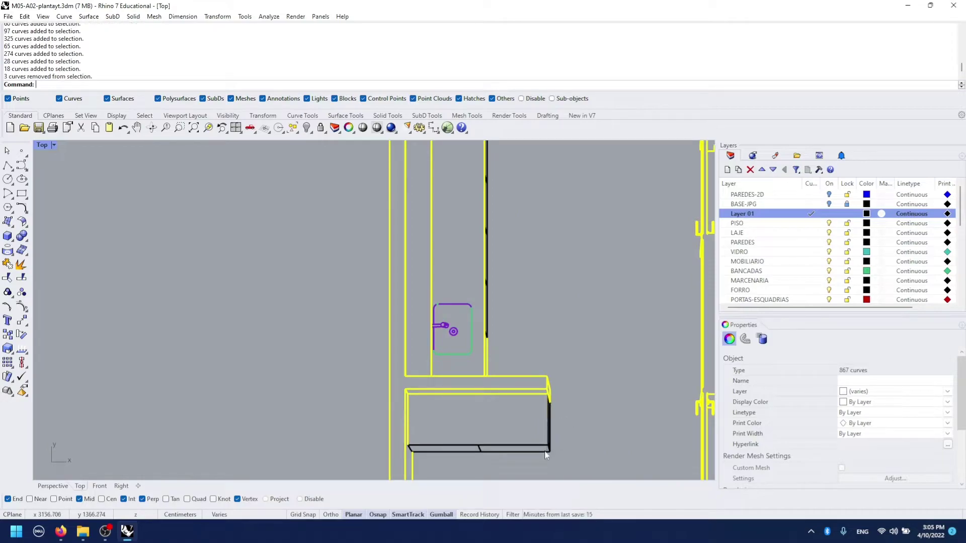
{"action": "scroll", "coordinate": [552, 425], "scroll_direction": "down", "scroll_amount": 2}
{"action": "scroll", "coordinate": [565, 418], "scroll_direction": "up", "scroll_amount": 1}
{"action": "scroll", "coordinate": [603, 411], "scroll_direction": "up", "scroll_amount": 2}
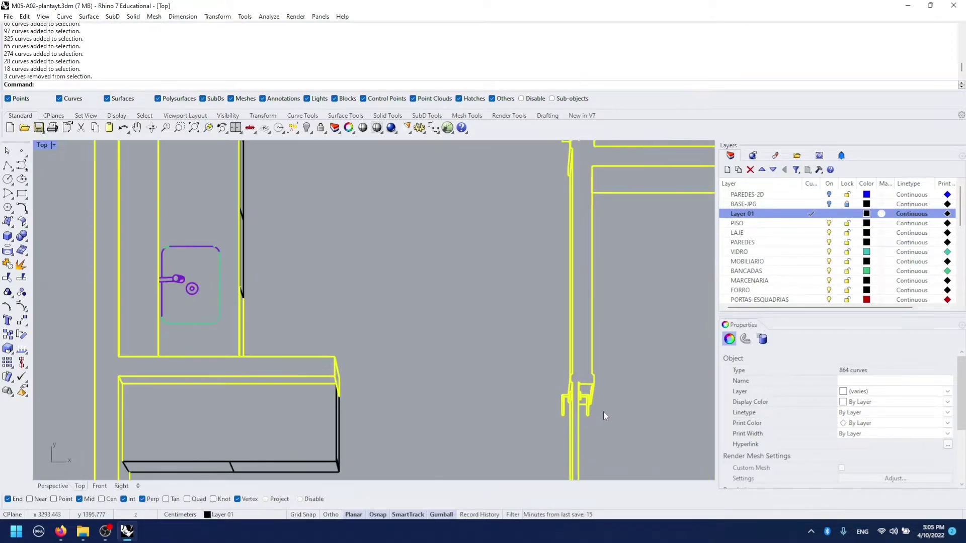
{"action": "scroll", "coordinate": [554, 412], "scroll_direction": "up", "scroll_amount": 3}
{"action": "left_click_drag", "start_coordinate": [433, 359], "coordinate": [433, 359], "text": "ctrl"}
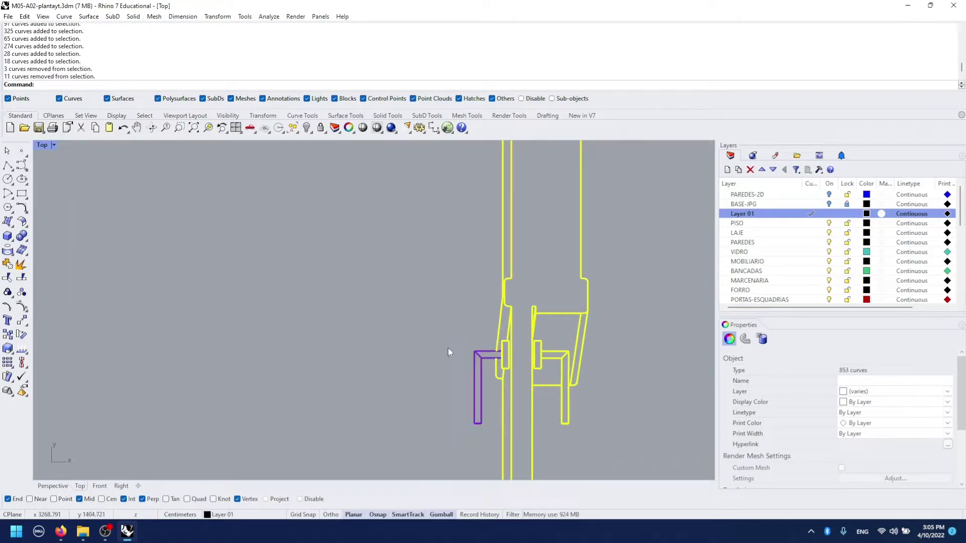
{"action": "scroll", "coordinate": [478, 353], "scroll_direction": "down", "scroll_amount": 3}
{"action": "scroll", "coordinate": [523, 312], "scroll_direction": "up", "scroll_amount": 3}
{"action": "scroll", "coordinate": [549, 302], "scroll_direction": "down", "scroll_amount": 1}
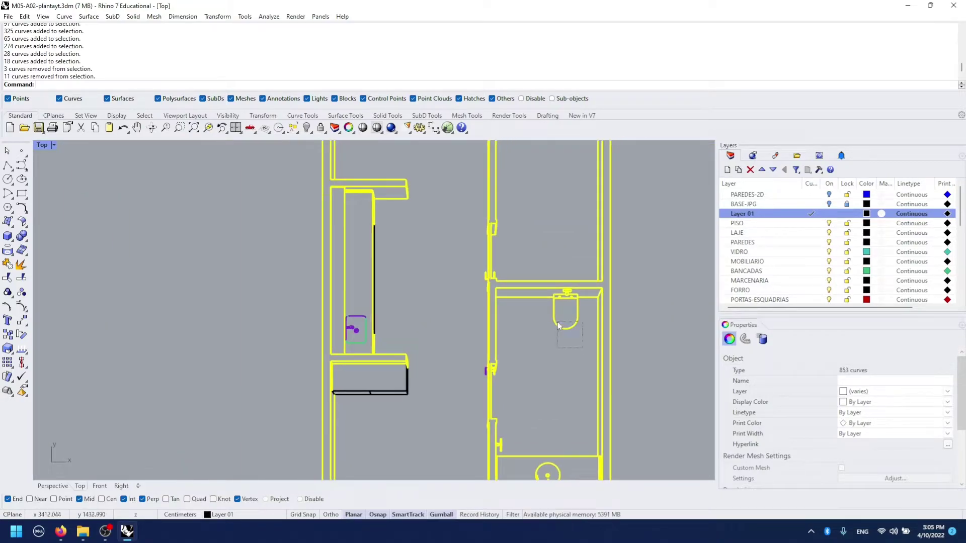
{"action": "left_click", "coordinate": [551, 310], "text": "ctrl"}
{"action": "scroll", "coordinate": [578, 342], "scroll_direction": "up", "scroll_amount": 3}
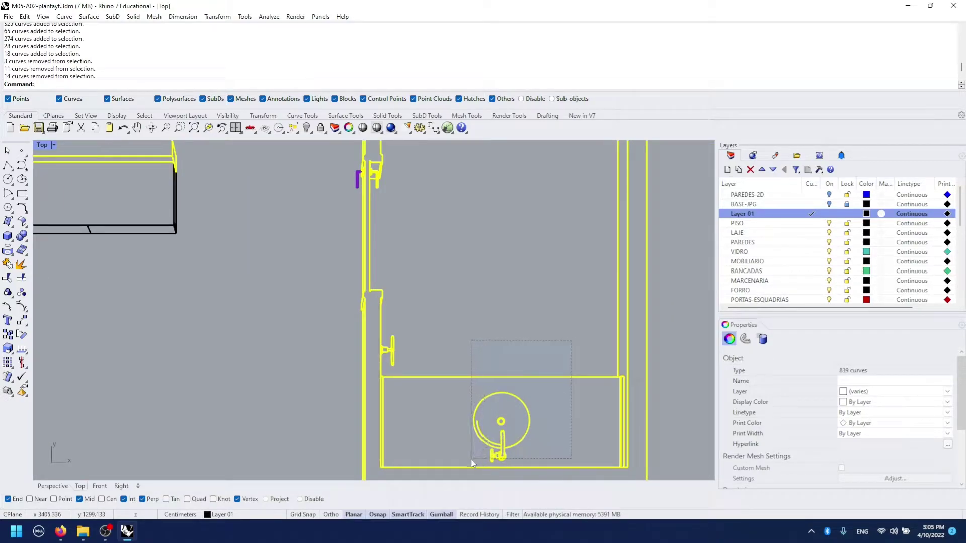
{"action": "left_click_drag", "start_coordinate": [472, 462], "coordinate": [471, 463], "text": "ctrl"}
{"action": "scroll", "coordinate": [458, 416], "scroll_direction": "down", "scroll_amount": 2}
{"action": "scroll", "coordinate": [487, 413], "scroll_direction": "up", "scroll_amount": 1}
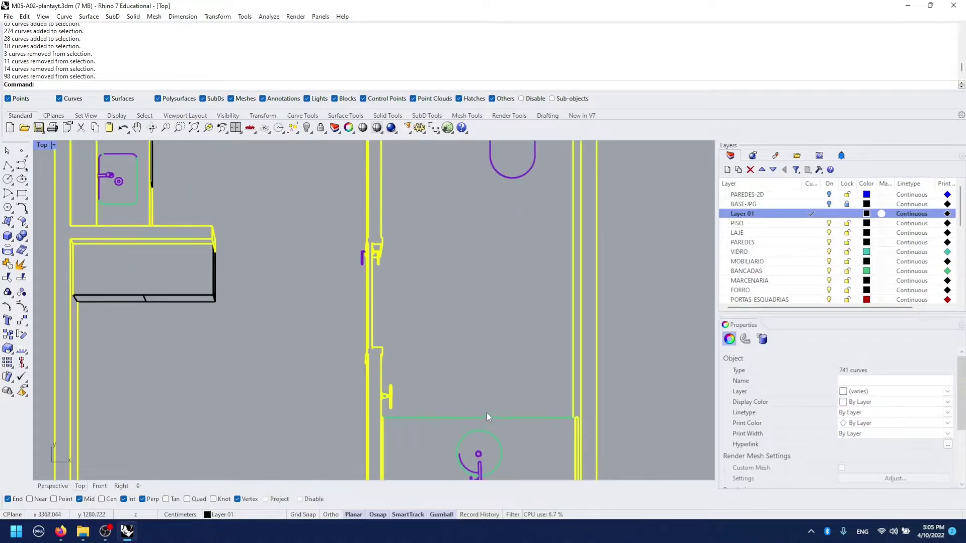
{"action": "scroll", "coordinate": [487, 413], "scroll_direction": "down", "scroll_amount": 3}
{"action": "scroll", "coordinate": [480, 368], "scroll_direction": "down", "scroll_amount": 1}
{"action": "scroll", "coordinate": [429, 252], "scroll_direction": "up", "scroll_amount": 4}
{"action": "scroll", "coordinate": [433, 281], "scroll_direction": "up", "scroll_amount": 2}
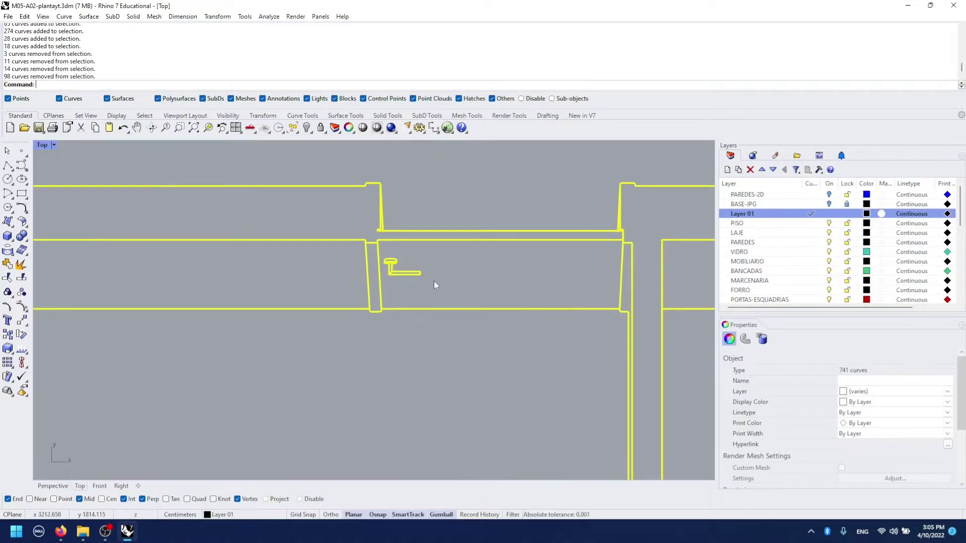
Deselect the small fixture, stray wall-corner curves and thin counter lines
{"action": "left_click", "coordinate": [399, 264], "text": "ctrl"}
{"action": "scroll", "coordinate": [434, 303], "scroll_direction": "down", "scroll_amount": 3}
{"action": "scroll", "coordinate": [439, 380], "scroll_direction": "down", "scroll_amount": 2}
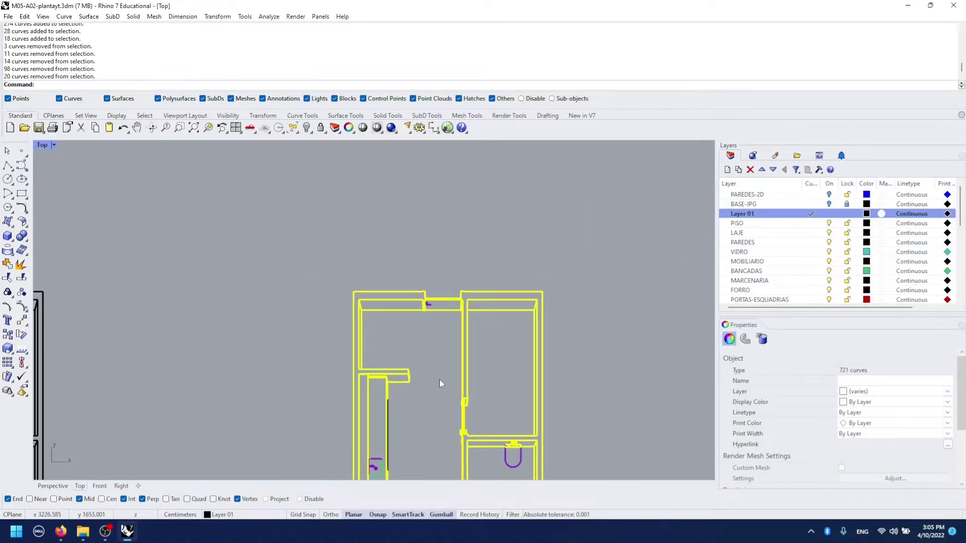
{"action": "scroll", "coordinate": [440, 379], "scroll_direction": "up", "scroll_amount": 1}
{"action": "scroll", "coordinate": [413, 301], "scroll_direction": "up", "scroll_amount": 3}
{"action": "left_click", "coordinate": [373, 322], "text": "ctrl"}
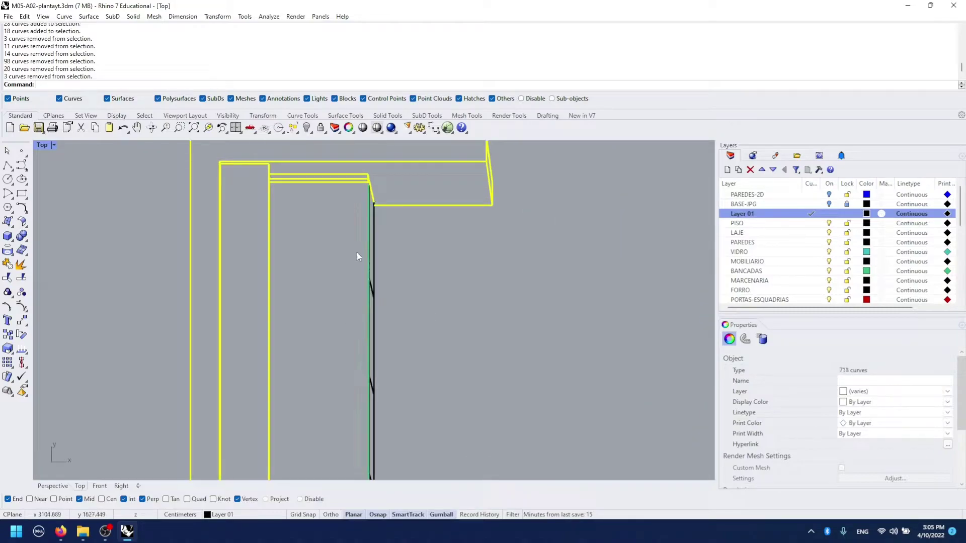
{"action": "right_click_drag", "start_coordinate": [372, 235], "coordinate": [457, 346]}
{"action": "left_click", "coordinate": [353, 356], "text": "ctrl"}
{"action": "scroll", "coordinate": [439, 308], "scroll_direction": "up", "scroll_amount": 2}
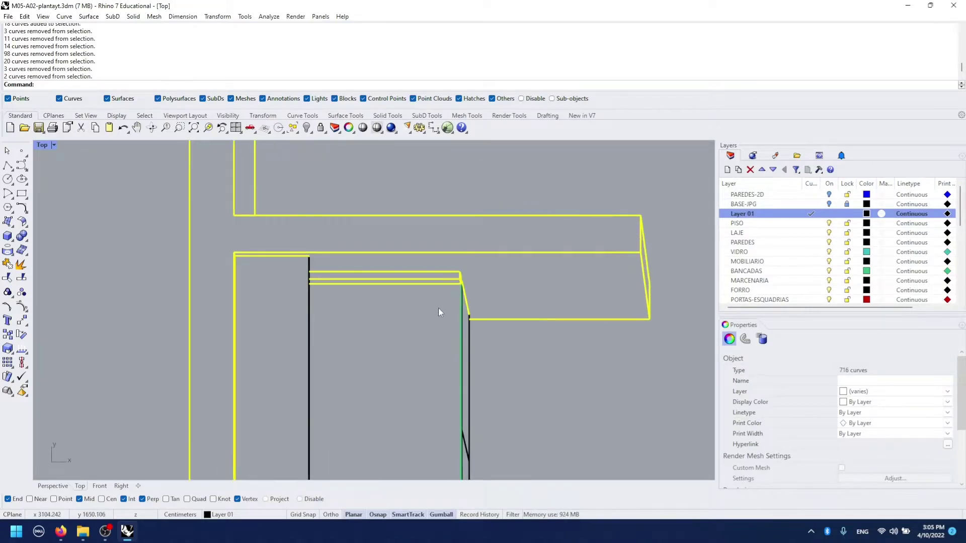
{"action": "scroll", "coordinate": [438, 308], "scroll_direction": "up", "scroll_amount": 1}
{"action": "left_click_drag", "start_coordinate": [296, 296], "coordinate": [274, 303], "text": "ctrl"}
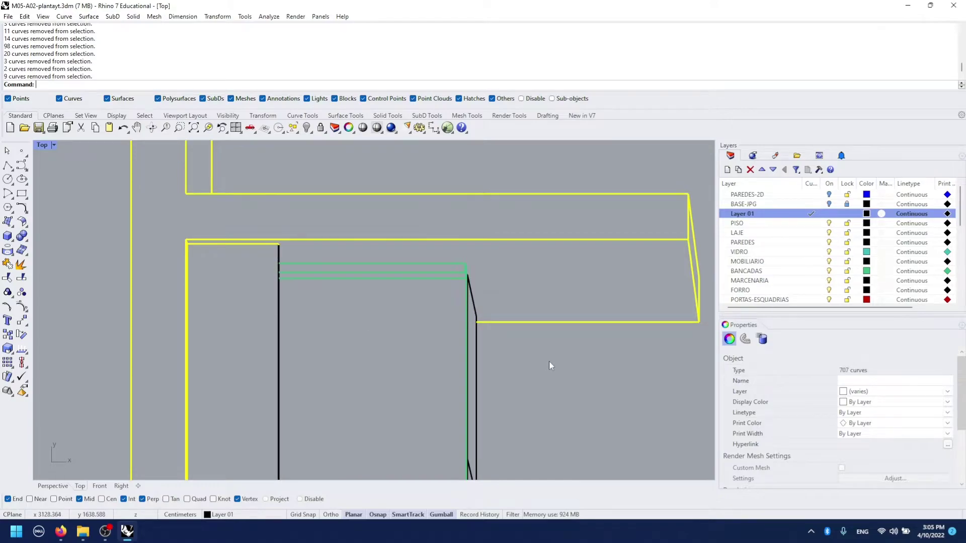
{"action": "left_click", "coordinate": [538, 322], "text": "ctrl"}
{"action": "scroll", "coordinate": [536, 325], "scroll_direction": "down", "scroll_amount": 4}
Deselect the curves by the door, the large circle and the small circles
{"action": "right_click_drag", "start_coordinate": [535, 326], "coordinate": [490, 286]}
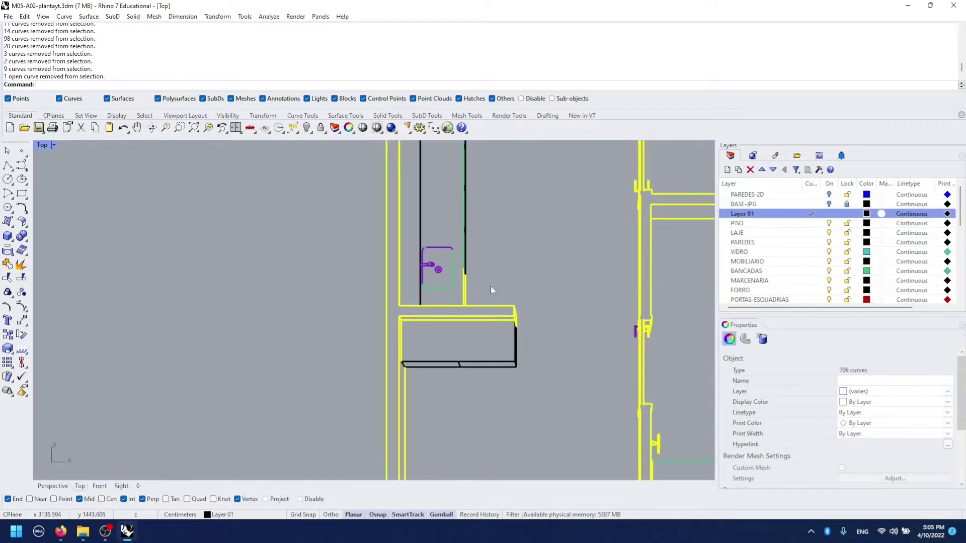
{"action": "scroll", "coordinate": [490, 286], "scroll_direction": "up", "scroll_amount": 2}
{"action": "left_click", "coordinate": [442, 282], "text": "ctrl"}
{"action": "scroll", "coordinate": [444, 297], "scroll_direction": "down", "scroll_amount": 3}
{"action": "scroll", "coordinate": [478, 352], "scroll_direction": "up", "scroll_amount": 3}
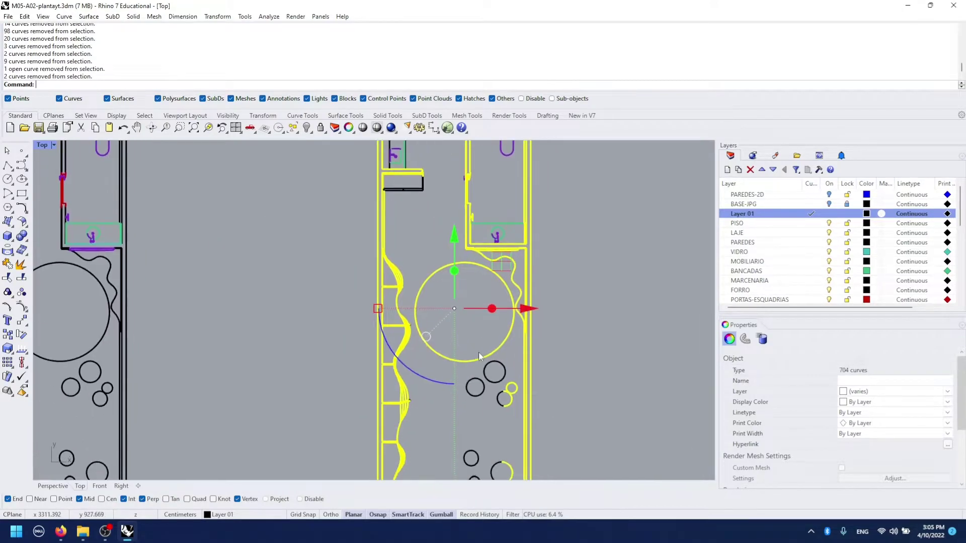
{"action": "scroll", "coordinate": [509, 260], "scroll_direction": "up", "scroll_amount": 1}
{"action": "scroll", "coordinate": [548, 184], "scroll_direction": "up", "scroll_amount": 2}
{"action": "left_click_drag", "start_coordinate": [548, 184], "coordinate": [467, 294], "text": "ctrl"}
{"action": "scroll", "coordinate": [473, 300], "scroll_direction": "down", "scroll_amount": 2}
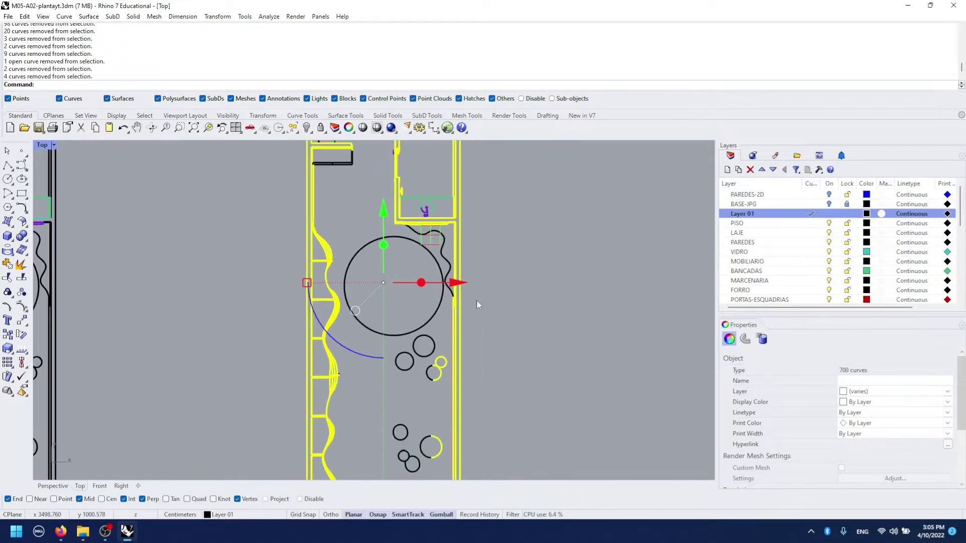
{"action": "scroll", "coordinate": [473, 300], "scroll_direction": "up", "scroll_amount": 3}
{"action": "scroll", "coordinate": [417, 312], "scroll_direction": "up", "scroll_amount": 1}
{"action": "scroll", "coordinate": [445, 319], "scroll_direction": "down", "scroll_amount": 2}
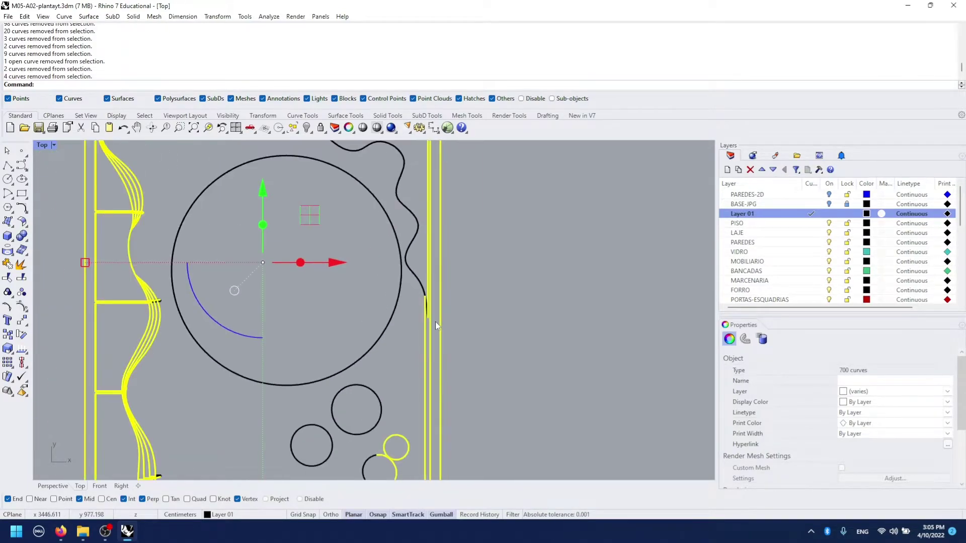
{"action": "left_click", "coordinate": [423, 332], "text": "ctrl"}
{"action": "right_click_drag", "start_coordinate": [423, 332], "coordinate": [491, 196]}
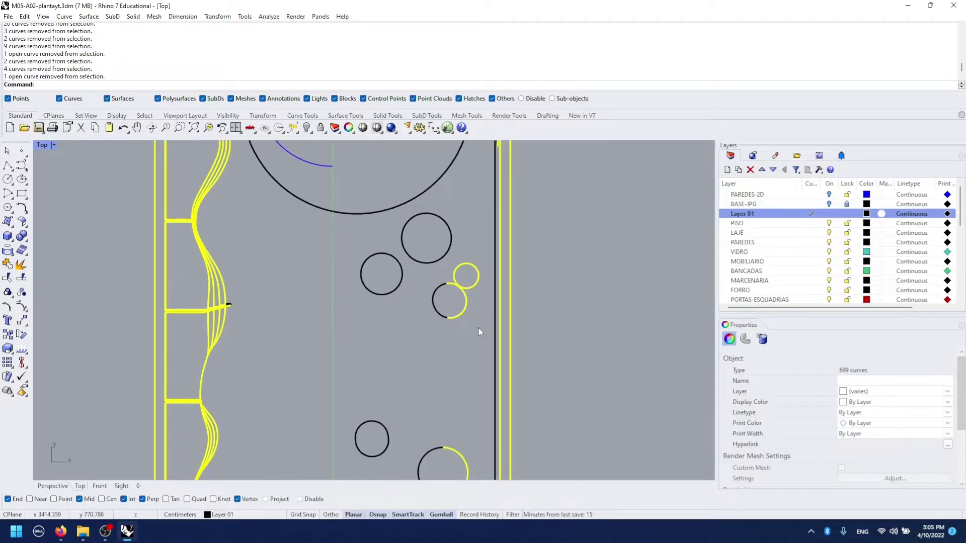
{"action": "left_click", "coordinate": [444, 296], "text": "ctrl"}
{"action": "scroll", "coordinate": [443, 297], "scroll_direction": "down", "scroll_amount": 2}
{"action": "scroll", "coordinate": [443, 296], "scroll_direction": "down", "scroll_amount": 2}
{"action": "scroll", "coordinate": [510, 303], "scroll_direction": "up", "scroll_amount": 4}
{"action": "left_click", "coordinate": [509, 303], "text": "ctrl"}
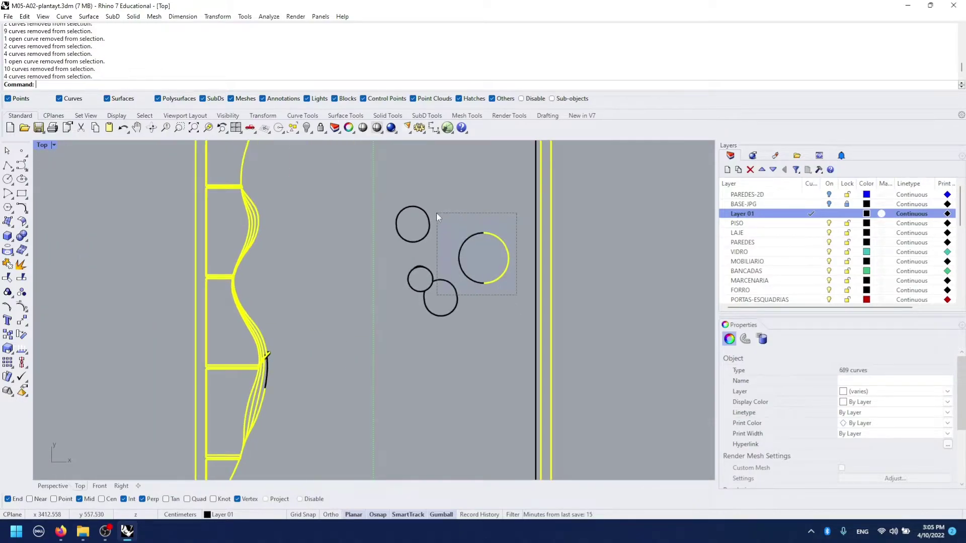
{"action": "scroll", "coordinate": [328, 245], "scroll_direction": "down", "scroll_amount": 3}
Deselect the wavy shelf curves along the walls and the remaining 42 fixture curves
{"action": "right_click_drag", "start_coordinate": [328, 245], "coordinate": [411, 249]}
{"action": "left_click", "coordinate": [422, 250], "text": "ctrl"}
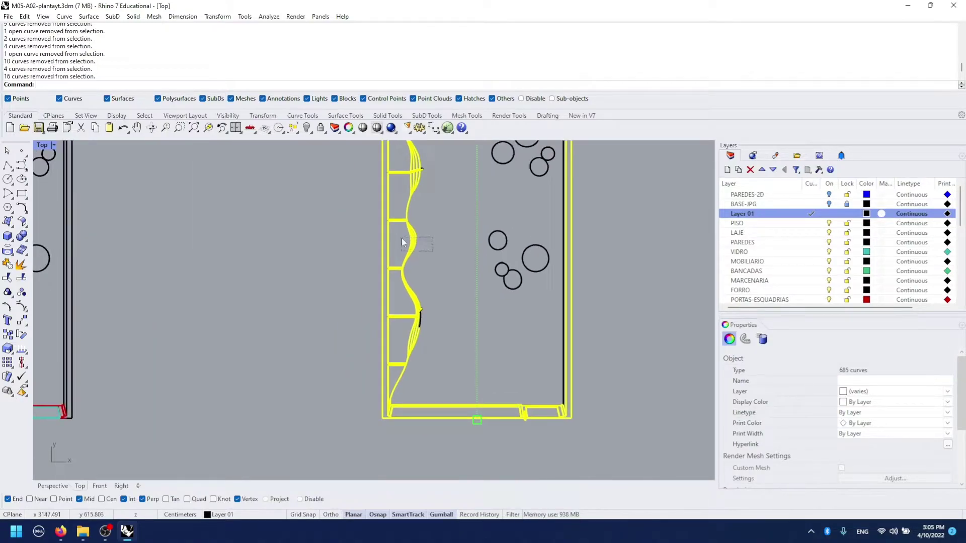
{"action": "left_click", "coordinate": [421, 290], "text": "ctrl"}
{"action": "left_click", "coordinate": [421, 336], "text": "ctrl"}
{"action": "left_click", "coordinate": [403, 379], "text": "ctrl"}
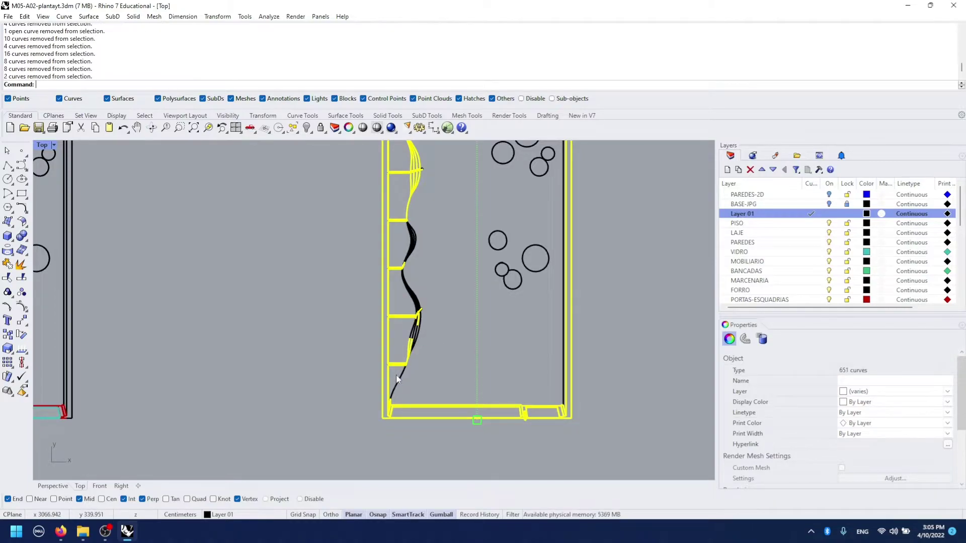
{"action": "scroll", "coordinate": [443, 382], "scroll_direction": "up", "scroll_amount": 3}
{"action": "scroll", "coordinate": [435, 291], "scroll_direction": "up", "scroll_amount": 2}
{"action": "left_click_drag", "start_coordinate": [442, 305], "coordinate": [398, 301], "text": "ctrl"}
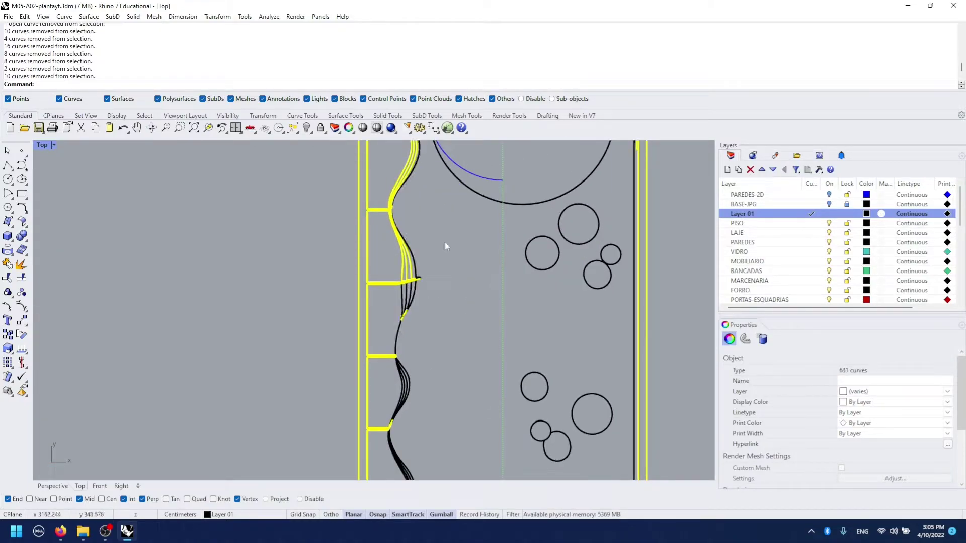
{"action": "scroll", "coordinate": [445, 241], "scroll_direction": "down", "scroll_amount": 2}
{"action": "left_click", "coordinate": [420, 332], "text": "ctrl"}
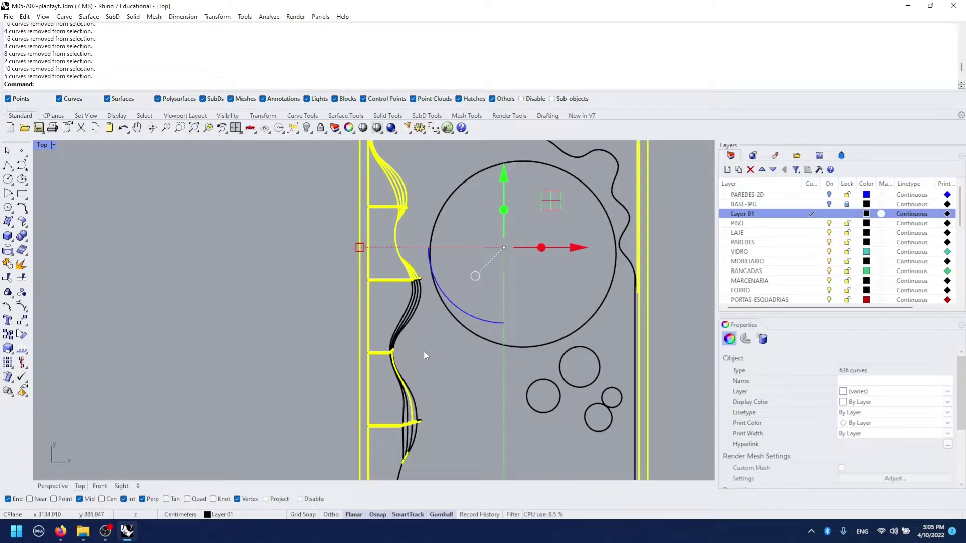
{"action": "left_click", "coordinate": [406, 396], "text": "ctrl"}
{"action": "right_click_drag", "start_coordinate": [416, 248], "coordinate": [432, 312]}
{"action": "left_click", "coordinate": [413, 297], "text": "ctrl"}
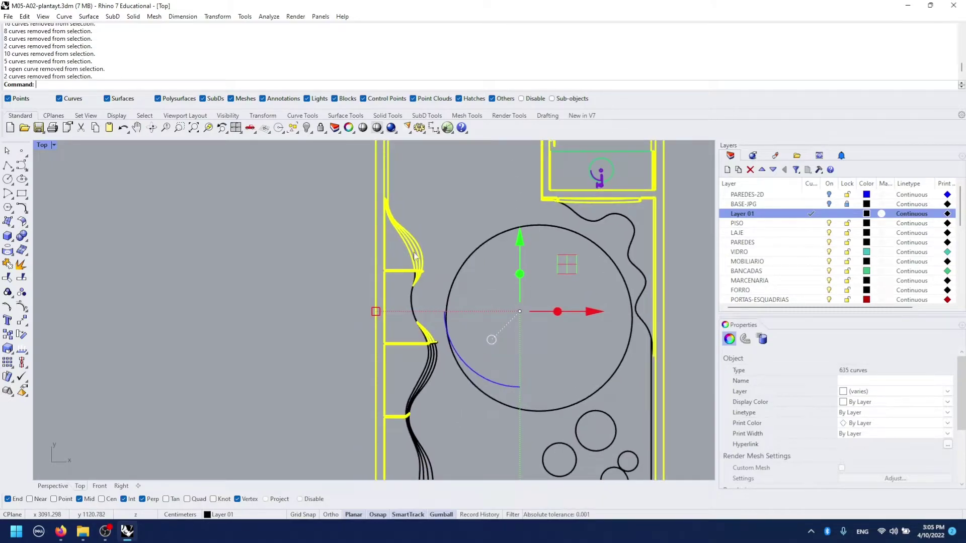
{"action": "left_click_drag", "start_coordinate": [403, 248], "coordinate": [398, 249], "text": "ctrl"}
{"action": "right_click_drag", "start_coordinate": [472, 206], "coordinate": [429, 306]}
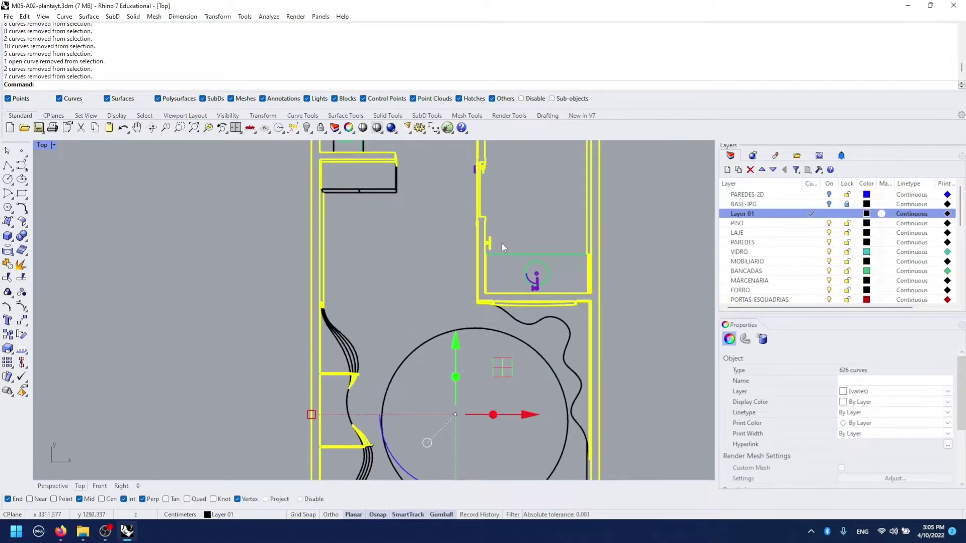
{"action": "right_click_drag", "start_coordinate": [502, 247], "coordinate": [509, 364]}
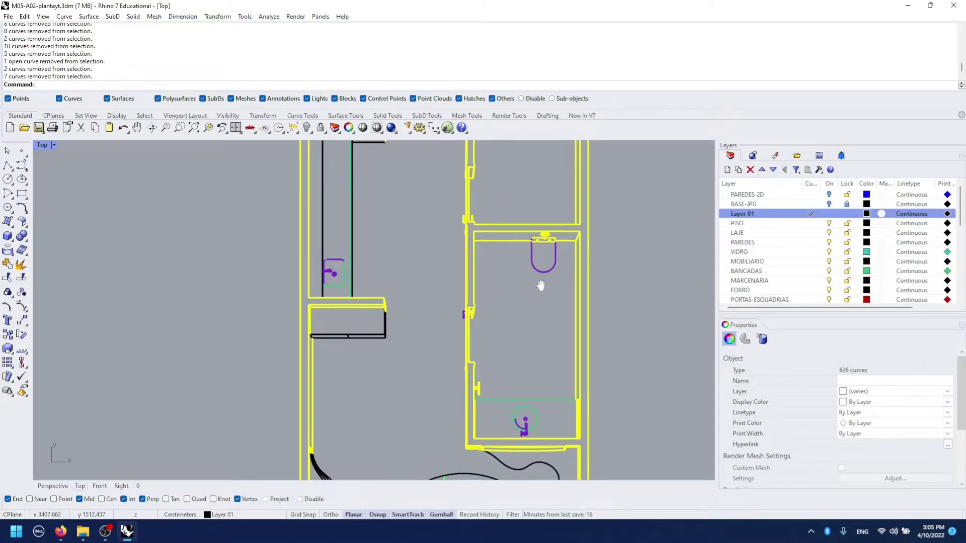
{"action": "scroll", "coordinate": [538, 282], "scroll_direction": "up", "scroll_amount": 5}
{"action": "scroll", "coordinate": [530, 303], "scroll_direction": "up", "scroll_amount": 5}
{"action": "left_click_drag", "start_coordinate": [351, 202], "coordinate": [352, 202], "text": "ctrl"}
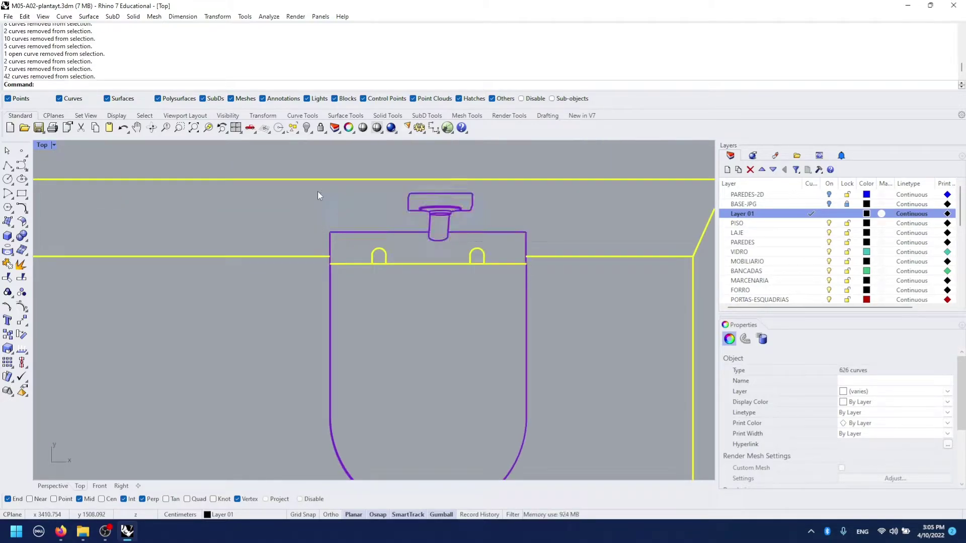
{"action": "scroll", "coordinate": [409, 255], "scroll_direction": "down", "scroll_amount": 4}
{"action": "scroll", "coordinate": [415, 268], "scroll_direction": "down", "scroll_amount": 4}
{"action": "scroll", "coordinate": [434, 270], "scroll_direction": "down", "scroll_amount": 2}
{"action": "scroll", "coordinate": [417, 397], "scroll_direction": "up", "scroll_amount": 4}
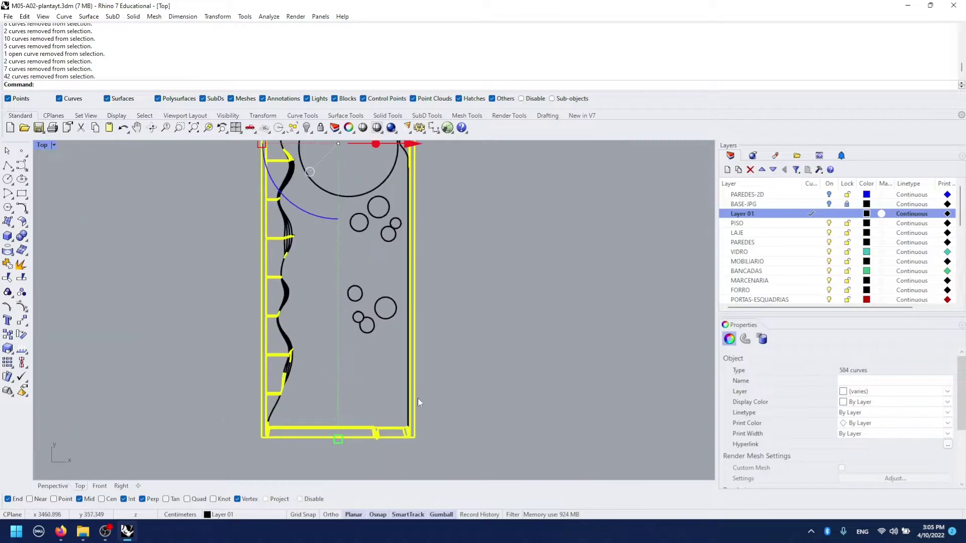
{"action": "scroll", "coordinate": [381, 433], "scroll_direction": "up", "scroll_amount": 4}
Deselect the door slot, door handle circle and rectangle, and the last 8 fixture curves
{"action": "right_click_drag", "start_coordinate": [381, 433], "coordinate": [567, 299]}
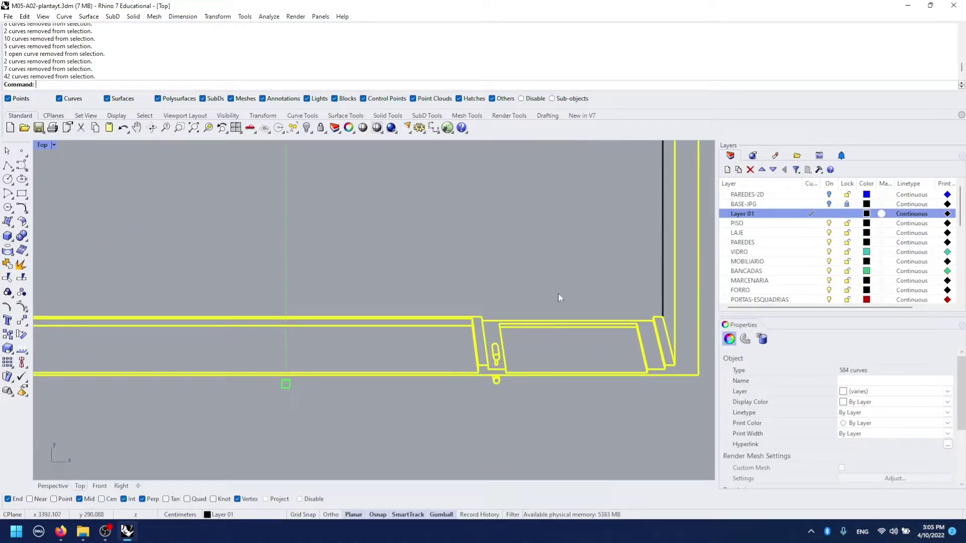
{"action": "scroll", "coordinate": [593, 301], "scroll_direction": "up", "scroll_amount": 3}
{"action": "scroll", "coordinate": [617, 307], "scroll_direction": "up", "scroll_amount": 3}
{"action": "left_click_drag", "start_coordinate": [578, 249], "coordinate": [581, 250]}
{"action": "left_click", "coordinate": [591, 311], "text": "ctrl"}
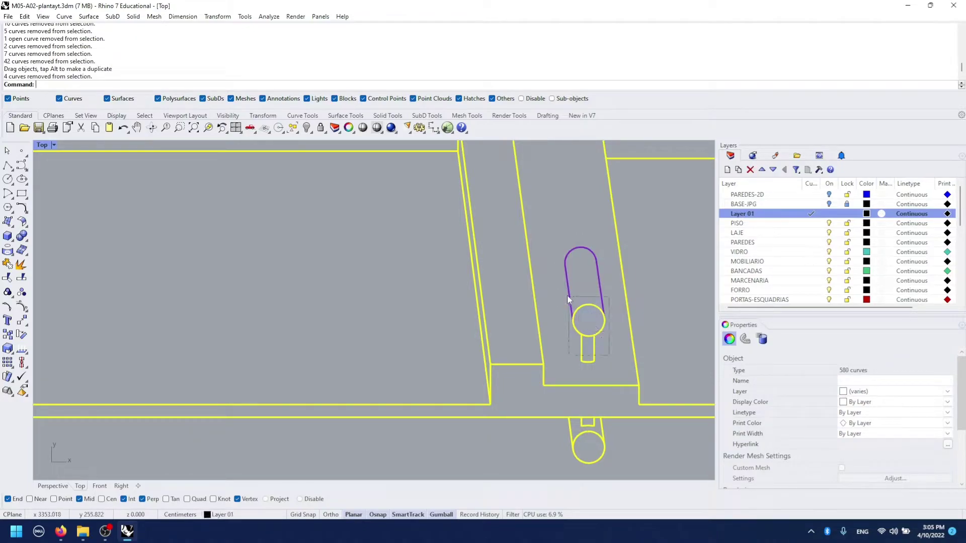
{"action": "left_click_drag", "start_coordinate": [568, 299], "coordinate": [568, 298], "text": "ctrl"}
{"action": "left_click", "coordinate": [588, 363], "text": "ctrl"}
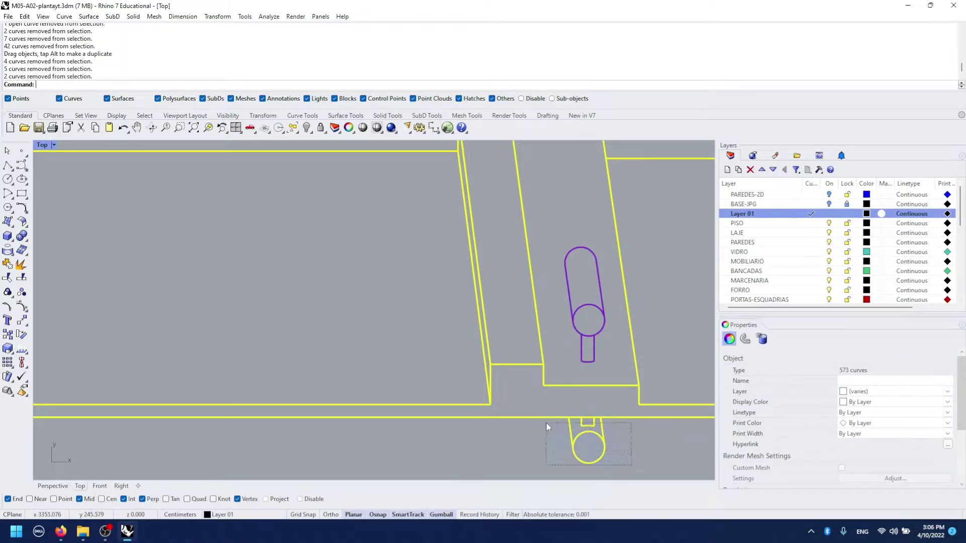
{"action": "left_click_drag", "start_coordinate": [546, 426], "coordinate": [546, 426], "text": "ctrl"}
{"action": "scroll", "coordinate": [546, 426], "scroll_direction": "down", "scroll_amount": 3}
{"action": "scroll", "coordinate": [502, 369], "scroll_direction": "down", "scroll_amount": 3}
{"action": "scroll", "coordinate": [509, 297], "scroll_direction": "down", "scroll_amount": 2}
{"action": "scroll", "coordinate": [509, 297], "scroll_direction": "down", "scroll_amount": 2}
{"action": "right_click_drag", "start_coordinate": [509, 298], "coordinate": [503, 377]}
{"action": "scroll", "coordinate": [455, 336], "scroll_direction": "down", "scroll_amount": 2}
{"action": "scroll", "coordinate": [455, 336], "scroll_direction": "down", "scroll_amount": 2}
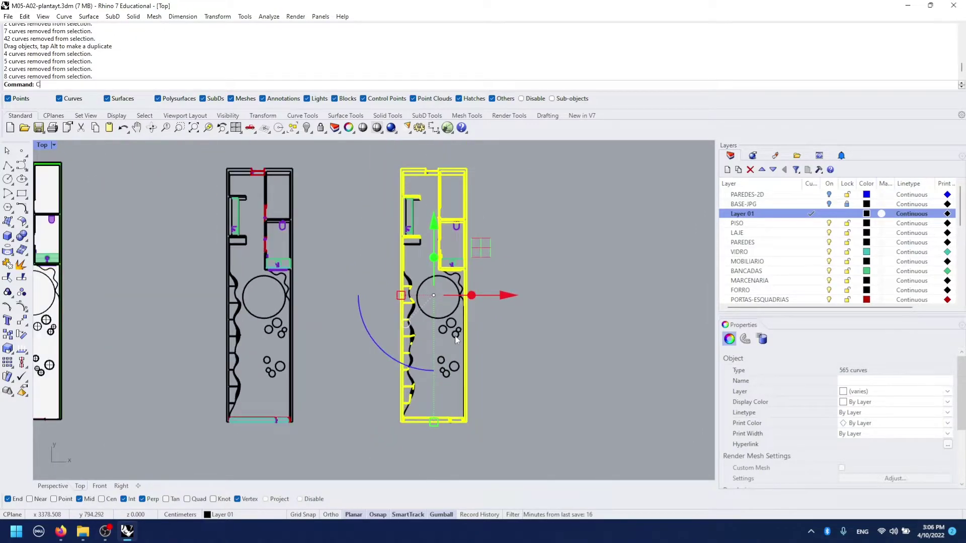
Start CurveBoolean on the selected walls with DeleteInput set to All
{"action": "key", "text": "Return"}
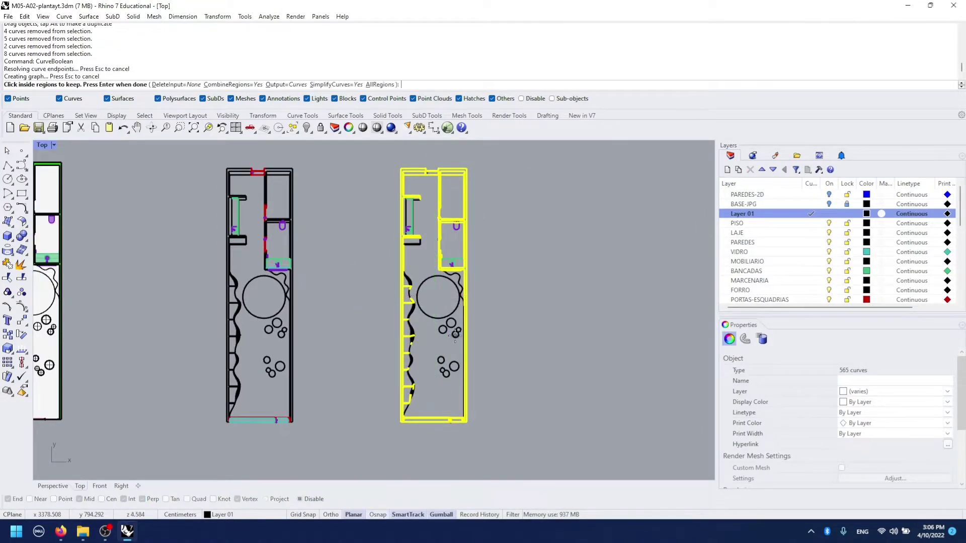
{"action": "left_click", "coordinate": [171, 86]}
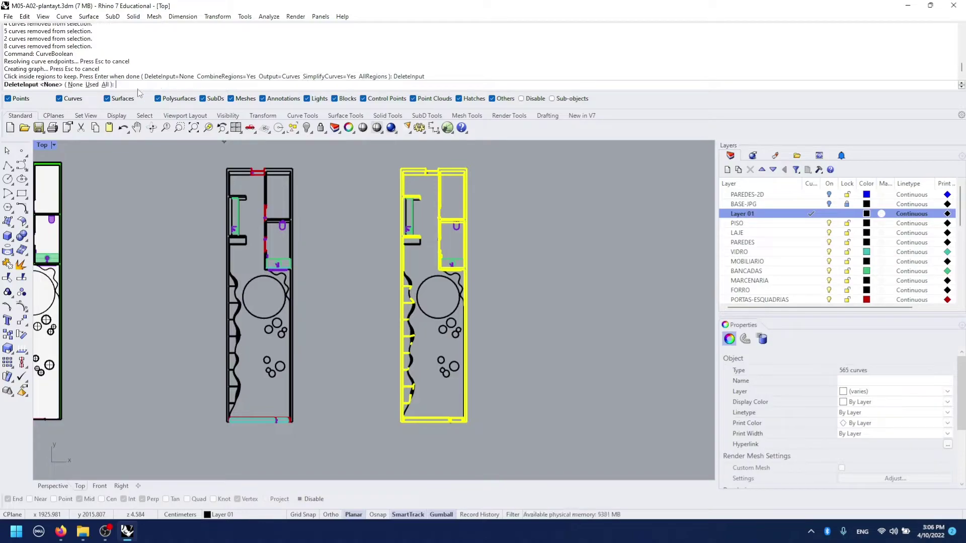
{"action": "left_click", "coordinate": [105, 85]}
{"action": "scroll", "coordinate": [462, 166], "scroll_direction": "up", "scroll_amount": 4}
{"action": "scroll", "coordinate": [462, 166], "scroll_direction": "up", "scroll_amount": 3}
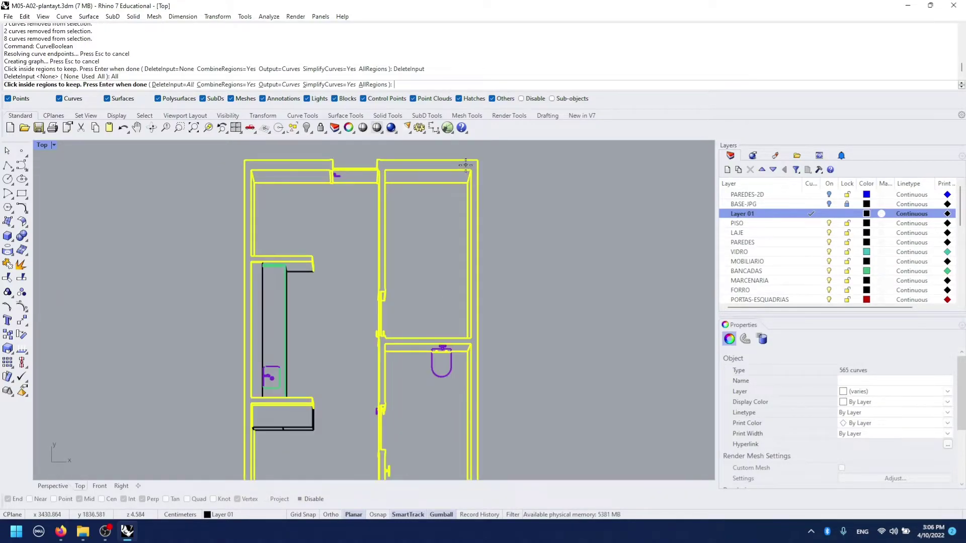
{"action": "scroll", "coordinate": [394, 193], "scroll_direction": "down", "scroll_amount": 5}
{"action": "scroll", "coordinate": [443, 233], "scroll_direction": "down", "scroll_amount": 2}
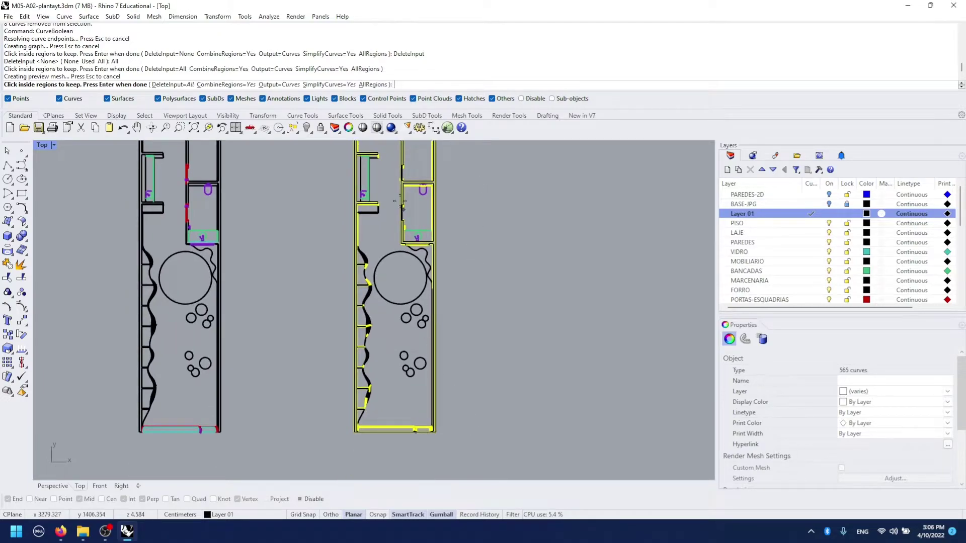
{"action": "scroll", "coordinate": [401, 204], "scroll_direction": "up", "scroll_amount": 2}
{"action": "scroll", "coordinate": [362, 221], "scroll_direction": "up", "scroll_amount": 2}
{"action": "scroll", "coordinate": [328, 240], "scroll_direction": "up", "scroll_amount": 2}
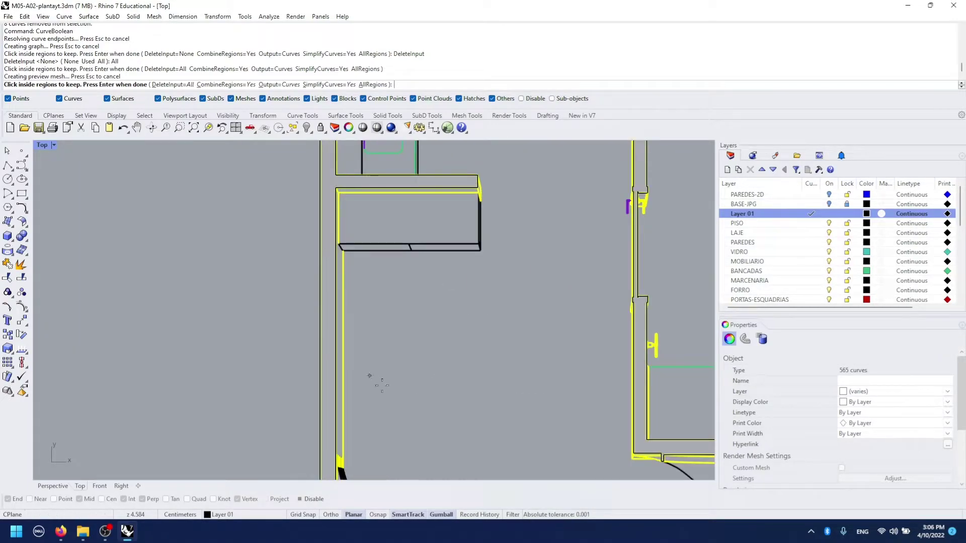
{"action": "scroll", "coordinate": [370, 376], "scroll_direction": "down", "scroll_amount": 2}
{"action": "scroll", "coordinate": [433, 324], "scroll_direction": "up", "scroll_amount": 2}
{"action": "scroll", "coordinate": [425, 370], "scroll_direction": "down", "scroll_amount": 1}
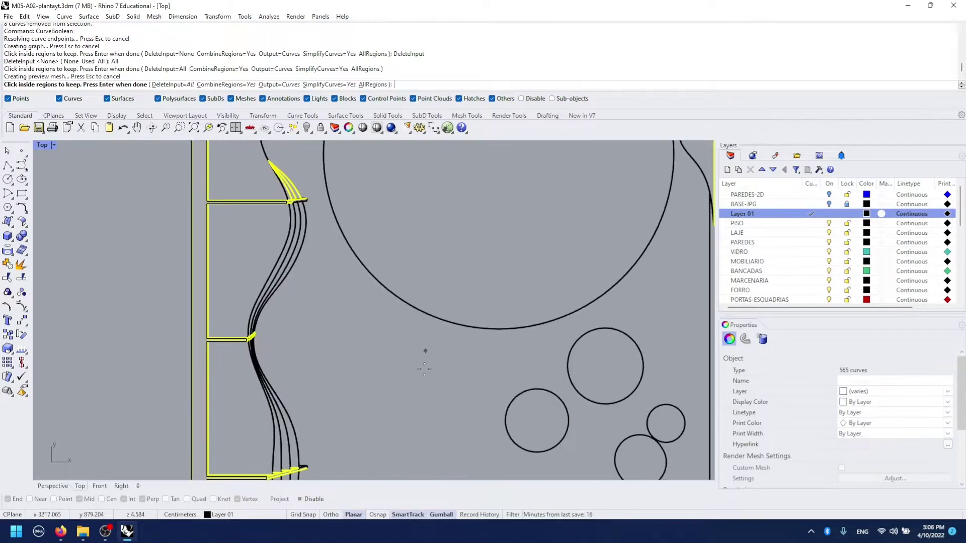
{"action": "scroll", "coordinate": [402, 282], "scroll_direction": "down", "scroll_amount": 2}
{"action": "scroll", "coordinate": [135, 318], "scroll_direction": "up", "scroll_amount": 2}
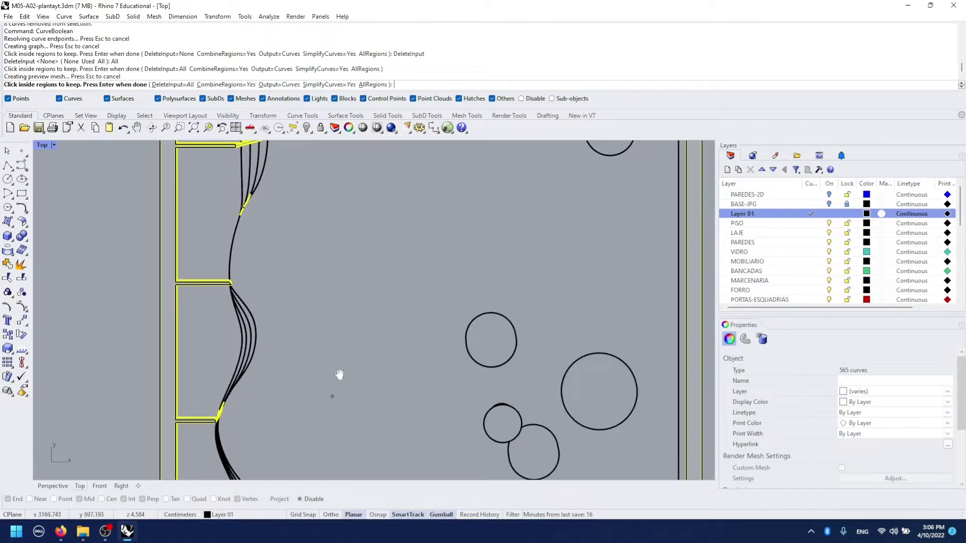
Pick the wall regions across the plan and finish, leaving three closed boundary curves
{"action": "mouse_move", "coordinate": [339, 374]}
{"action": "right_mouse_down"}
{"action": "mouse_move", "coordinate": [464, 341]}
{"action": "mouse_move", "coordinate": [463, 352]}
{"action": "mouse_move", "coordinate": [472, 347]}
{"action": "right_mouse_up"}
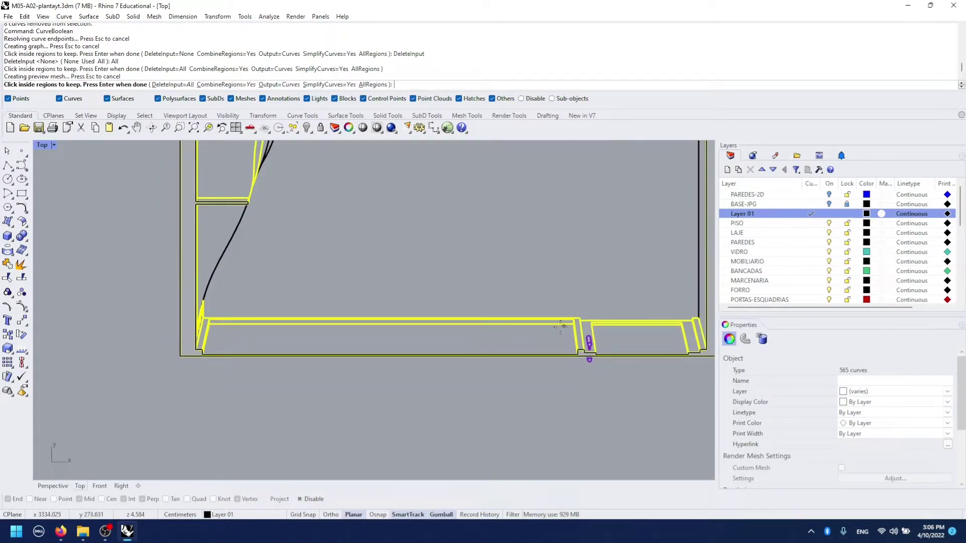
{"action": "right_click_drag", "start_coordinate": [563, 326], "coordinate": [296, 316]}
{"action": "mouse_move", "coordinate": [298, 385]}
{"action": "right_mouse_down"}
{"action": "mouse_move", "coordinate": [282, 381]}
{"action": "mouse_move", "coordinate": [370, 438]}
{"action": "right_mouse_up"}
{"action": "scroll", "coordinate": [446, 300], "scroll_direction": "down", "scroll_amount": 3}
{"action": "scroll", "coordinate": [405, 287], "scroll_direction": "up", "scroll_amount": 2}
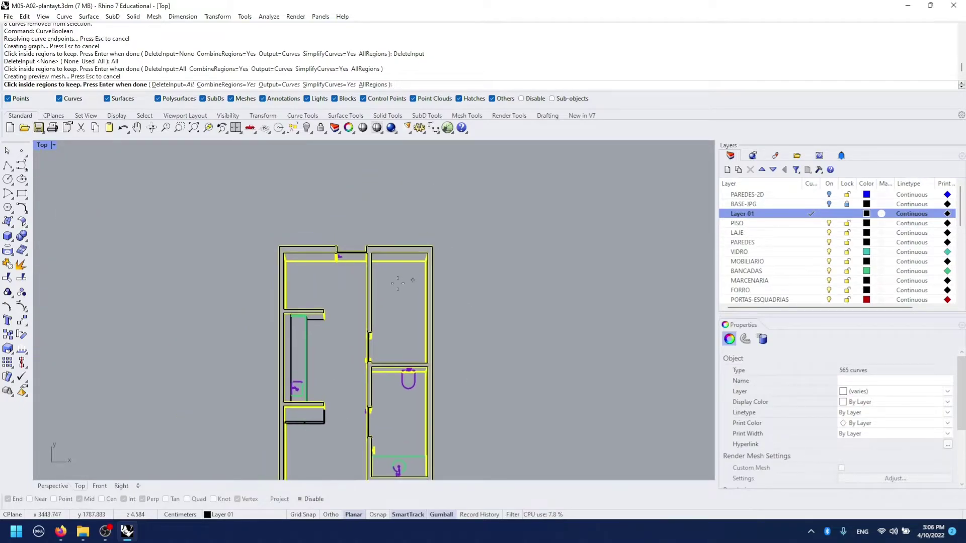
{"action": "scroll", "coordinate": [463, 330], "scroll_direction": "up", "scroll_amount": 2}
{"action": "scroll", "coordinate": [504, 358], "scroll_direction": "up", "scroll_amount": 2}
{"action": "right_click_drag", "start_coordinate": [504, 358], "coordinate": [507, 269]}
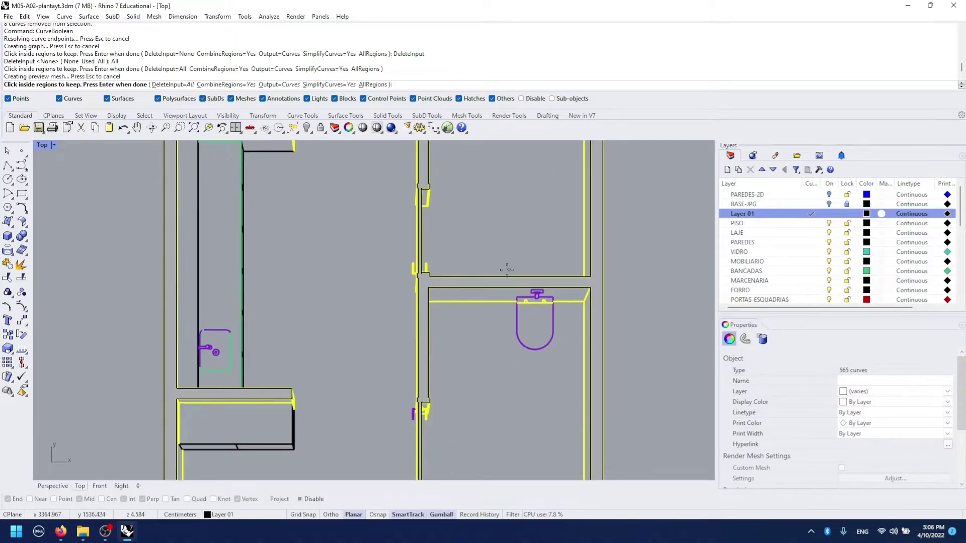
{"action": "scroll", "coordinate": [467, 290], "scroll_direction": "down", "scroll_amount": 3}
{"action": "scroll", "coordinate": [476, 288], "scroll_direction": "down", "scroll_amount": 3}
{"action": "scroll", "coordinate": [484, 285], "scroll_direction": "down", "scroll_amount": 2}
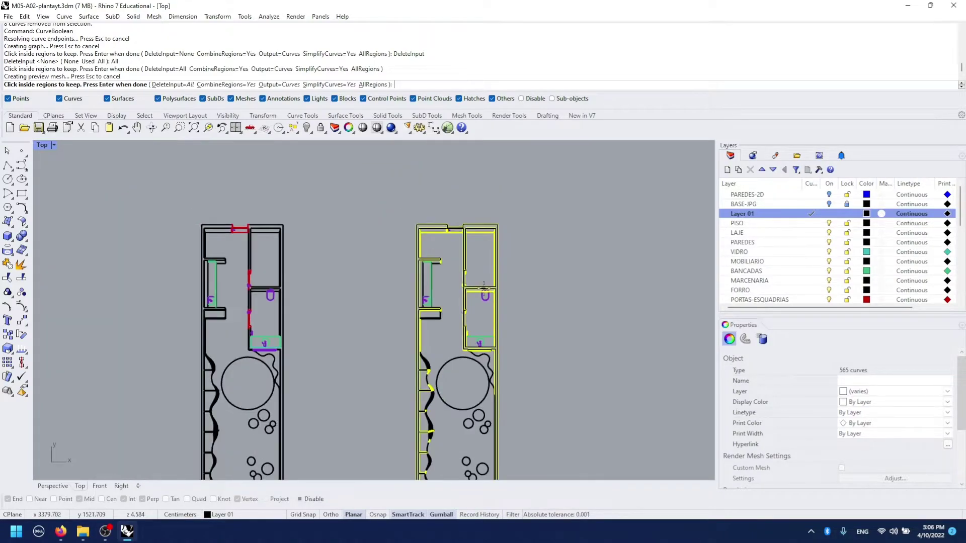
{"action": "key", "text": "Return"}
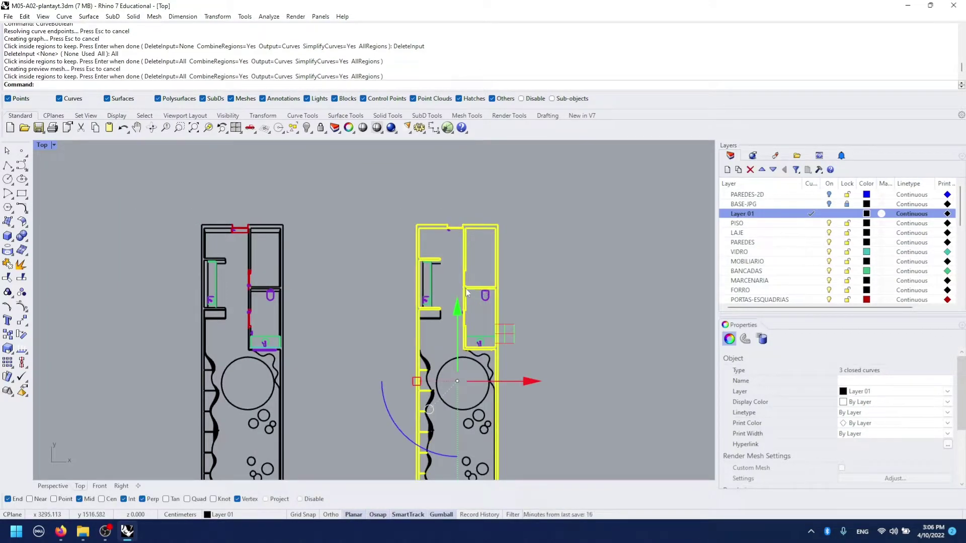
Shift the three wall curves right and delete the 481 leftover copied curves
{"action": "right_click_drag", "start_coordinate": [467, 292], "coordinate": [537, 215]}
{"action": "mouse_move", "coordinate": [633, 305]}
{"action": "left_mouse_down"}
{"action": "mouse_move", "coordinate": [674, 309]}
{"action": "mouse_move", "coordinate": [515, 307]}
{"action": "left_mouse_up"}
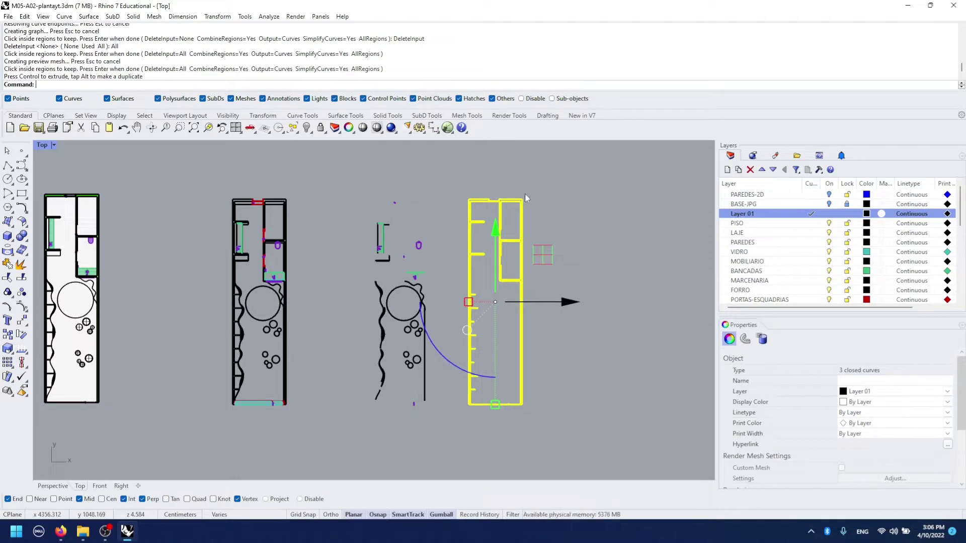
{"action": "left_click_drag", "start_coordinate": [346, 173], "coordinate": [454, 423]}
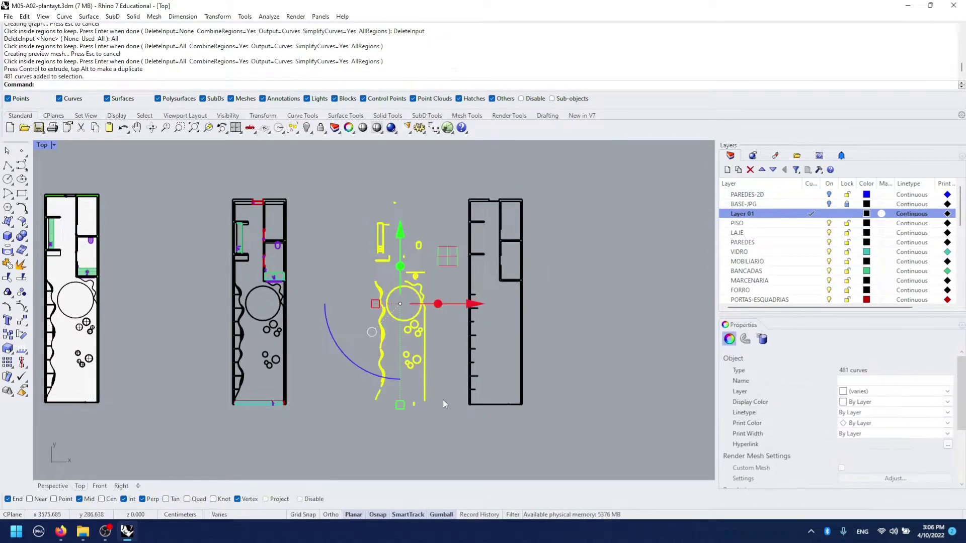
{"action": "key", "text": "Delete"}
Reselect the three closed wall curves, turn Ortho on, and start a Move
{"action": "left_click_drag", "start_coordinate": [439, 180], "coordinate": [556, 448]}
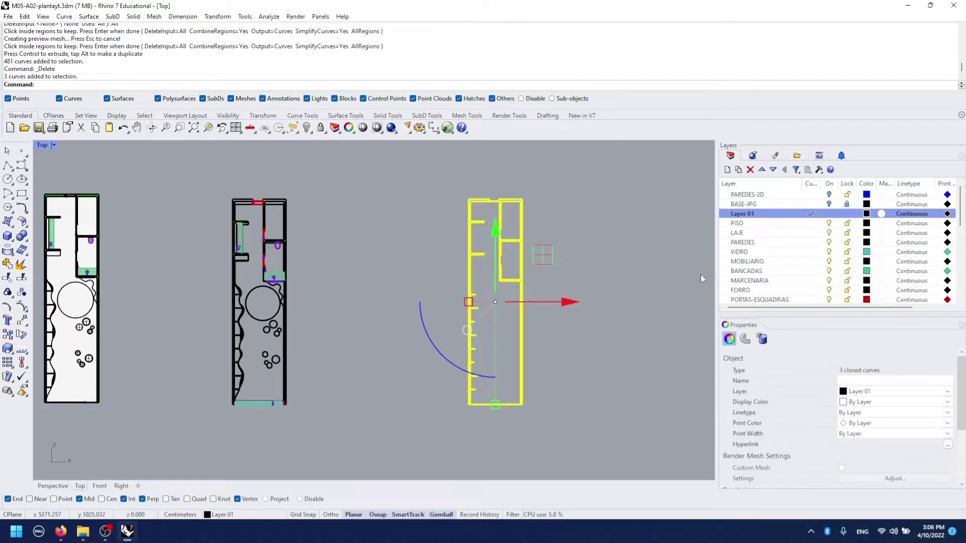
{"action": "right_click_drag", "start_coordinate": [573, 222], "coordinate": [630, 218]}
{"action": "type", "text": "0"}
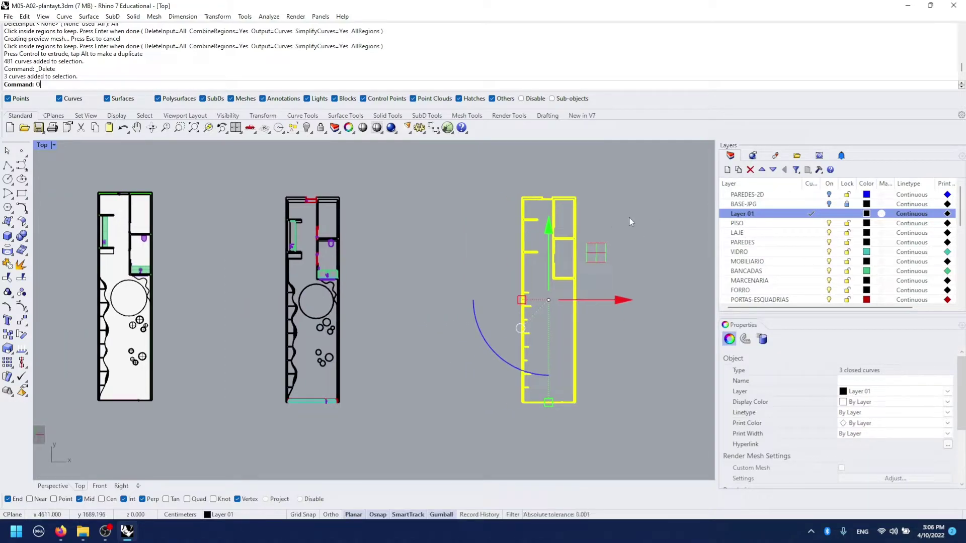
{"action": "key", "text": "Return"}
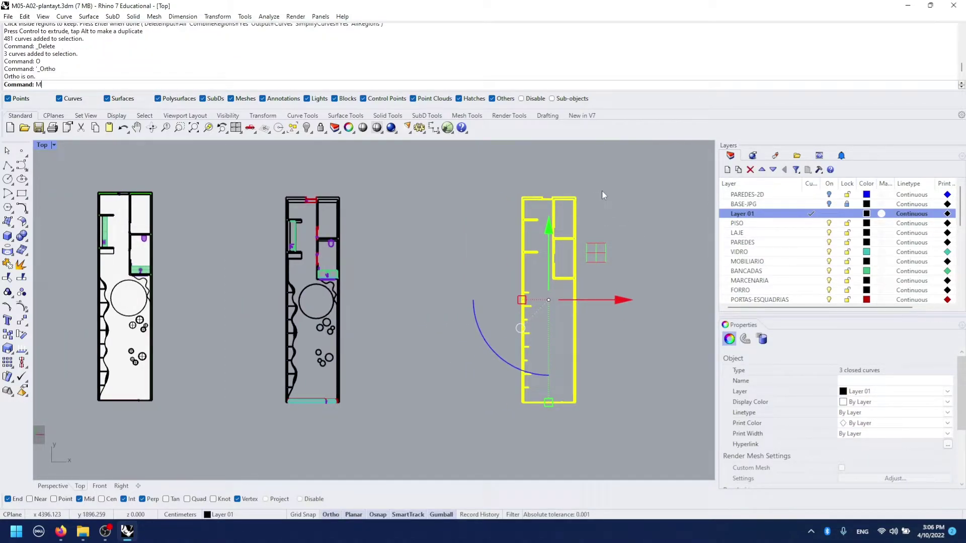
{"action": "key", "text": "Return"}
Move the wall outline from its top-right corner onto the original plan's matching corner
{"action": "left_click", "coordinate": [575, 198]}
{"action": "scroll", "coordinate": [337, 187], "scroll_direction": "up", "scroll_amount": 3}
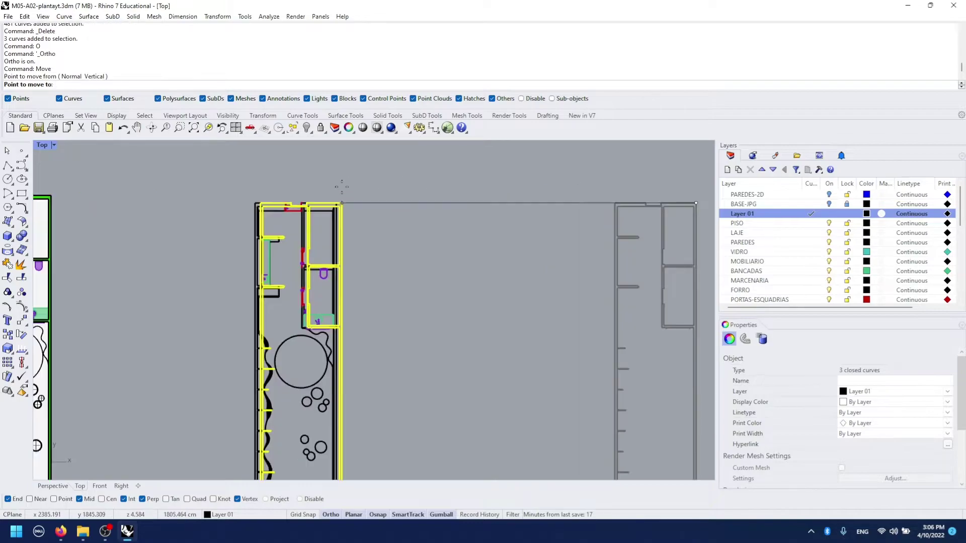
{"action": "scroll", "coordinate": [341, 191], "scroll_direction": "up", "scroll_amount": 2}
{"action": "scroll", "coordinate": [337, 207], "scroll_direction": "up", "scroll_amount": 2}
{"action": "left_click", "coordinate": [328, 216]}
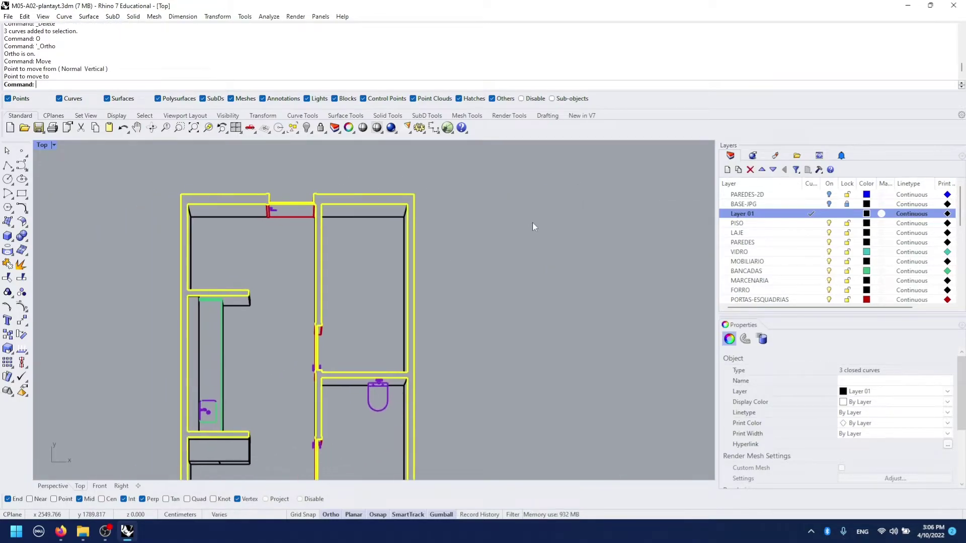
Zoom into the rounded fixture corner to inspect the moved curves, then zoom back out
{"action": "scroll", "coordinate": [533, 226], "scroll_direction": "down", "scroll_amount": 3}
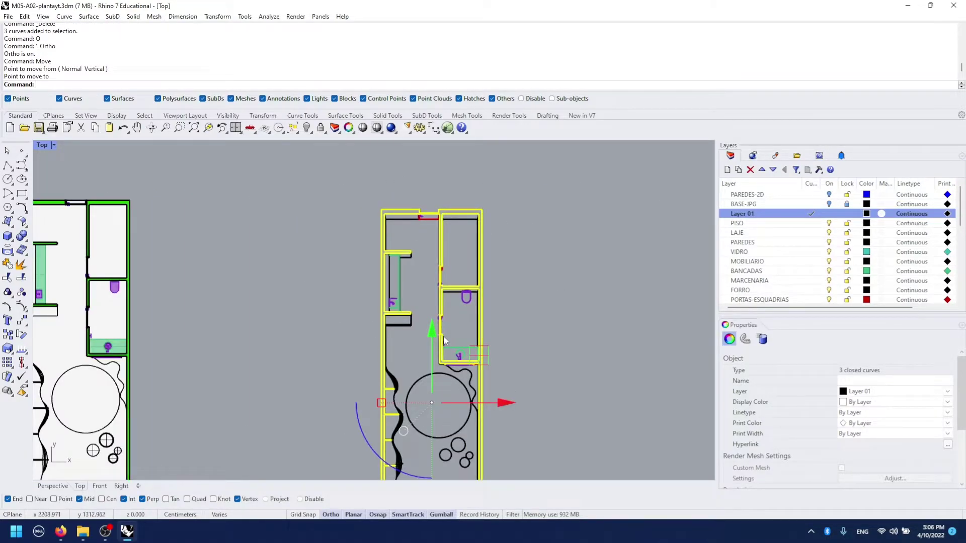
{"action": "scroll", "coordinate": [418, 326], "scroll_direction": "up", "scroll_amount": 2}
{"action": "scroll", "coordinate": [399, 302], "scroll_direction": "up", "scroll_amount": 2}
{"action": "scroll", "coordinate": [402, 286], "scroll_direction": "up", "scroll_amount": 2}
{"action": "scroll", "coordinate": [410, 302], "scroll_direction": "down", "scroll_amount": 2}
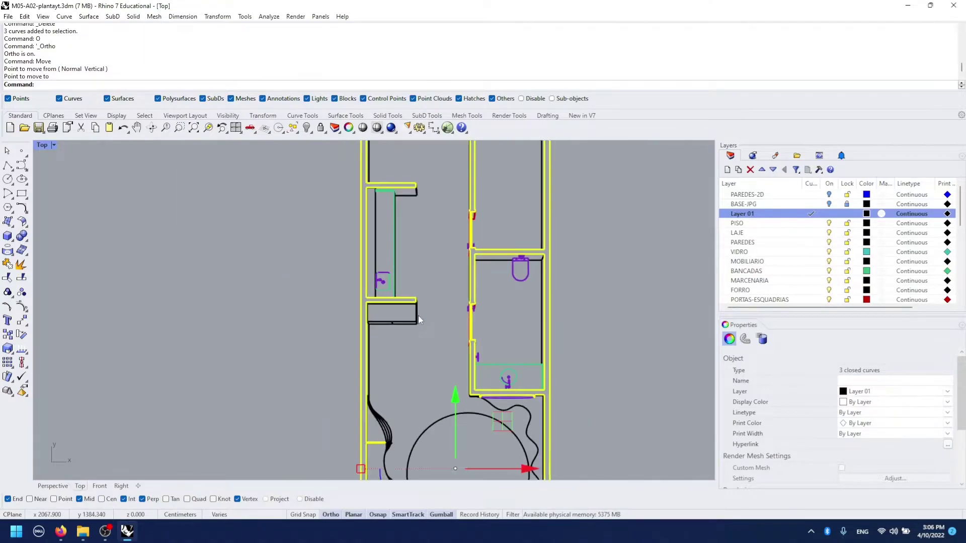
{"action": "scroll", "coordinate": [418, 316], "scroll_direction": "down", "scroll_amount": 2}
{"action": "right_click_drag", "start_coordinate": [617, 398], "coordinate": [600, 336]}
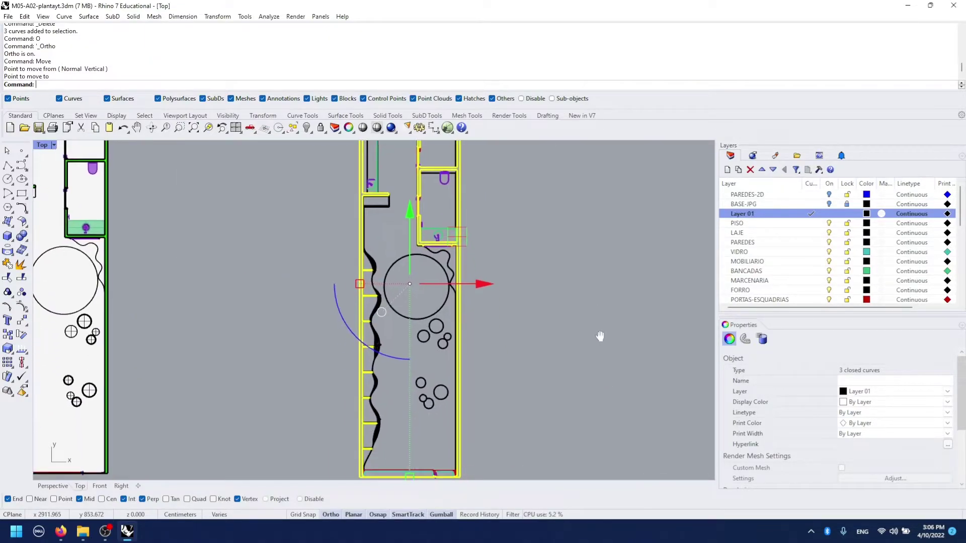
{"action": "scroll", "coordinate": [606, 343], "scroll_direction": "down", "scroll_amount": 2}
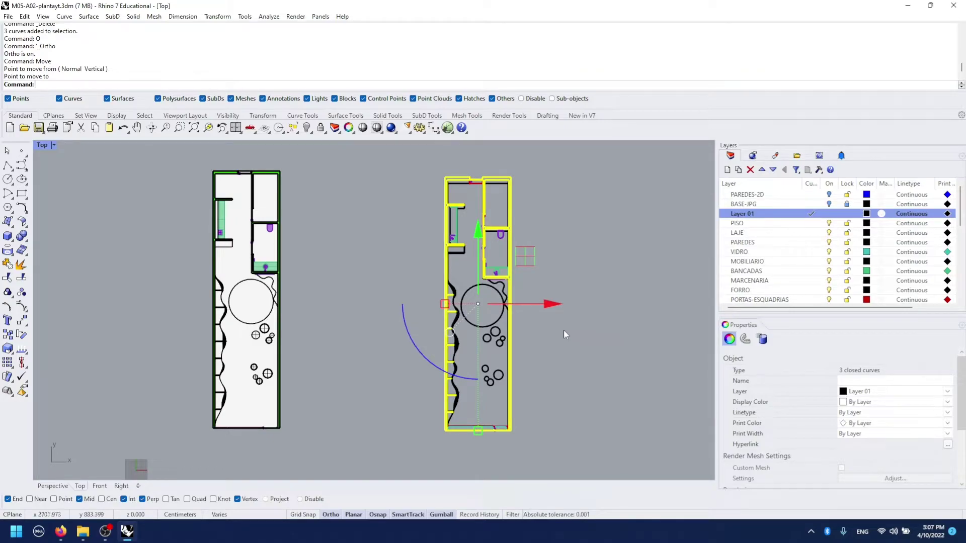
{"action": "scroll", "coordinate": [431, 210], "scroll_direction": "up", "scroll_amount": 3}
{"action": "scroll", "coordinate": [433, 208], "scroll_direction": "up", "scroll_amount": 3}
{"action": "scroll", "coordinate": [430, 209], "scroll_direction": "up", "scroll_amount": 2}
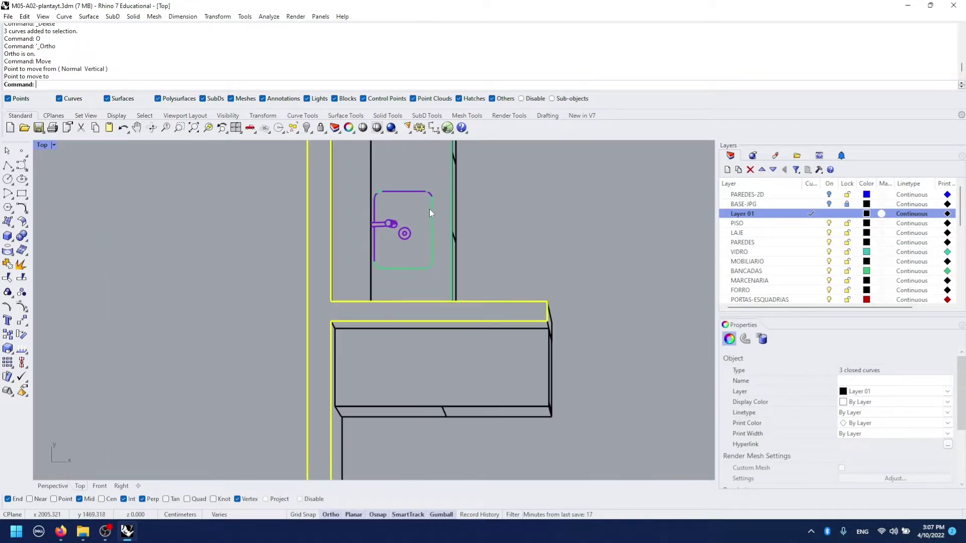
{"action": "scroll", "coordinate": [406, 196], "scroll_direction": "up", "scroll_amount": 1}
{"action": "scroll", "coordinate": [371, 194], "scroll_direction": "up", "scroll_amount": 2}
{"action": "scroll", "coordinate": [334, 189], "scroll_direction": "up", "scroll_amount": 3}
{"action": "scroll", "coordinate": [319, 192], "scroll_direction": "up", "scroll_amount": 2}
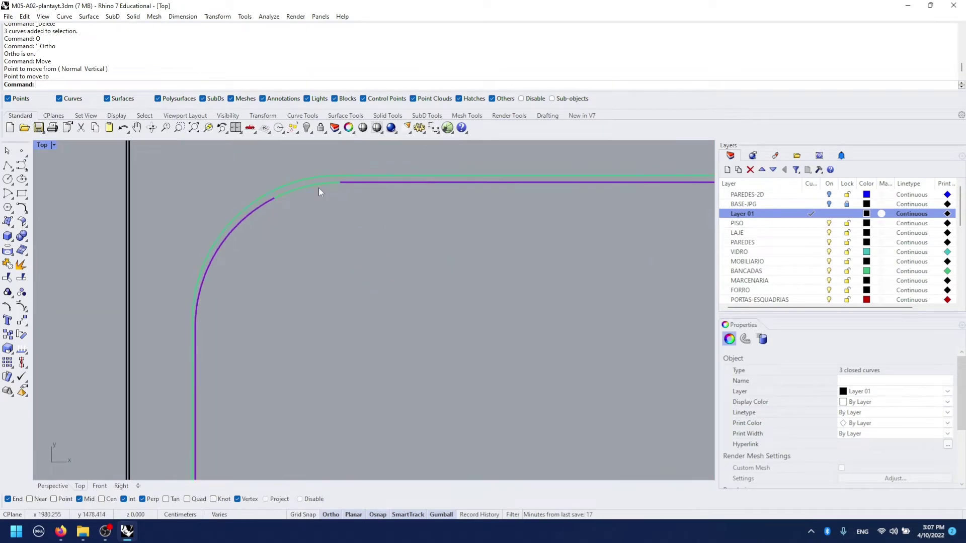
{"action": "scroll", "coordinate": [333, 374], "scroll_direction": "down", "scroll_amount": 1}
{"action": "scroll", "coordinate": [333, 352], "scroll_direction": "down", "scroll_amount": 3}
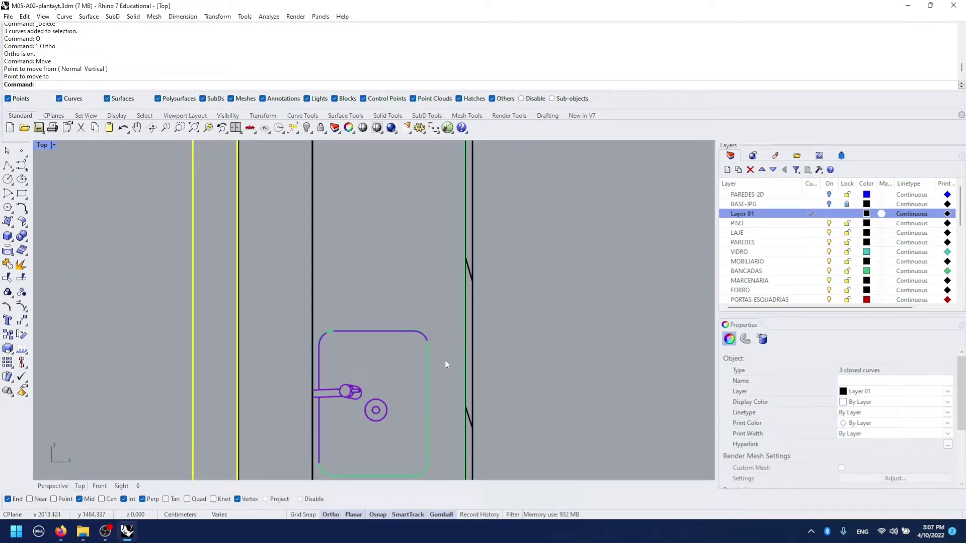
{"action": "scroll", "coordinate": [445, 360], "scroll_direction": "down", "scroll_amount": 2}
{"action": "scroll", "coordinate": [429, 344], "scroll_direction": "down", "scroll_amount": 2}
{"action": "scroll", "coordinate": [427, 345], "scroll_direction": "down", "scroll_amount": 2}
{"action": "right_click_drag", "start_coordinate": [638, 427], "coordinate": [582, 339]}
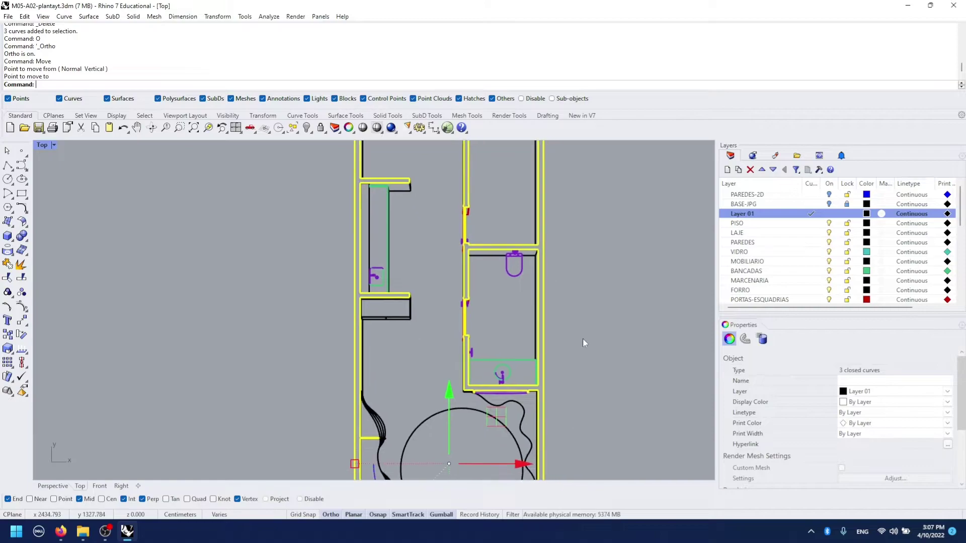
Deselect the curves and frame both floor plans side by side in the Top view
{"action": "key", "text": "Escape"}
{"action": "scroll", "coordinate": [600, 365], "scroll_direction": "down", "scroll_amount": 3}
{"action": "scroll", "coordinate": [579, 386], "scroll_direction": "up", "scroll_amount": 2}
{"action": "scroll", "coordinate": [579, 387], "scroll_direction": "down", "scroll_amount": 2}
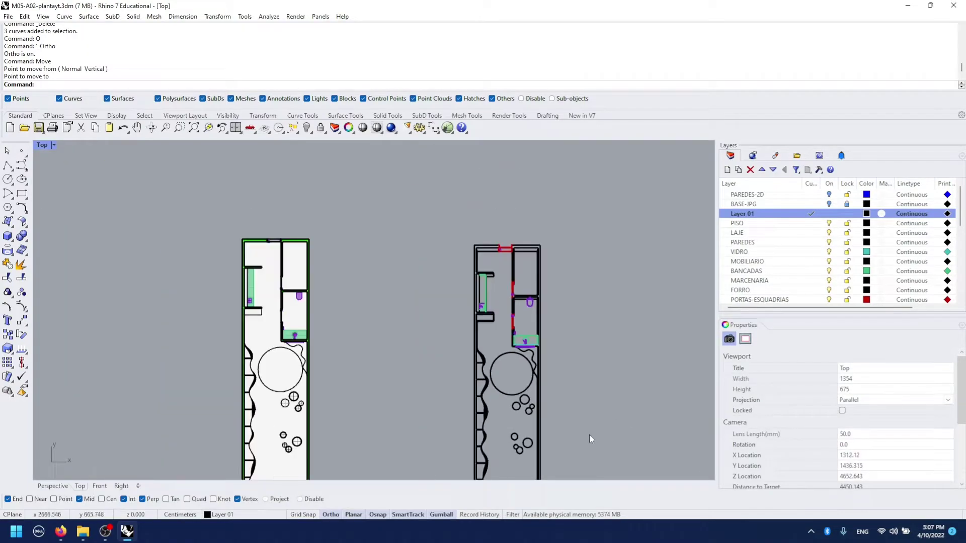
{"action": "right_click_drag", "start_coordinate": [590, 436], "coordinate": [526, 363]}
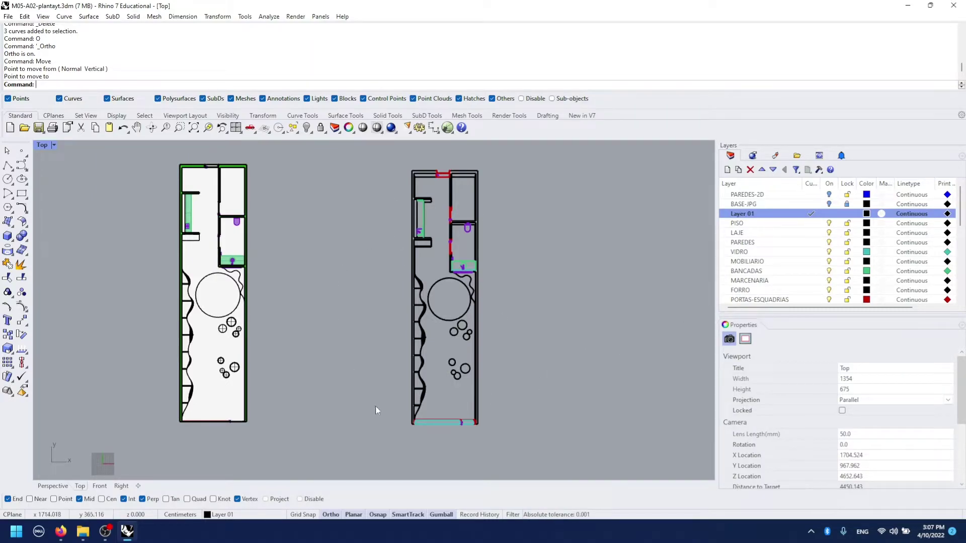
{"action": "right_click_drag", "start_coordinate": [517, 348], "coordinate": [551, 400]}
Export the right-hand plan linework to the Desktop as Adobe Illustrator file yt-planta-perspectivada.AI
{"action": "left_click_drag", "start_coordinate": [512, 434], "coordinate": [344, 172]}
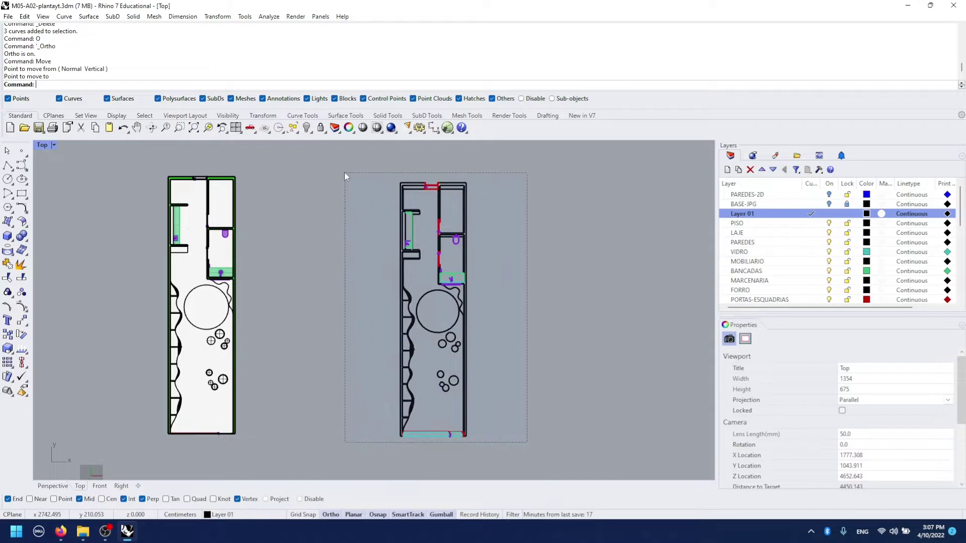
{"action": "type", "text": "Export"}
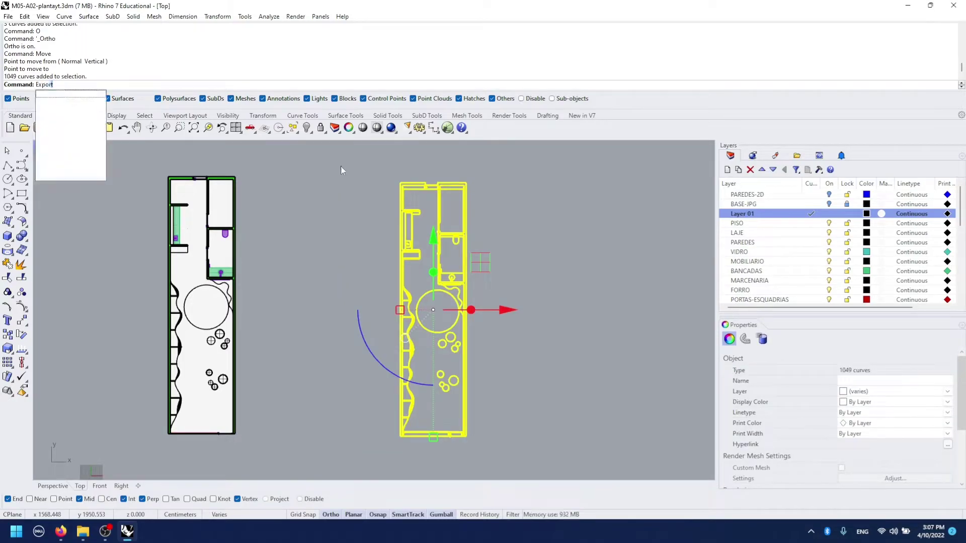
{"action": "key", "text": "Return"}
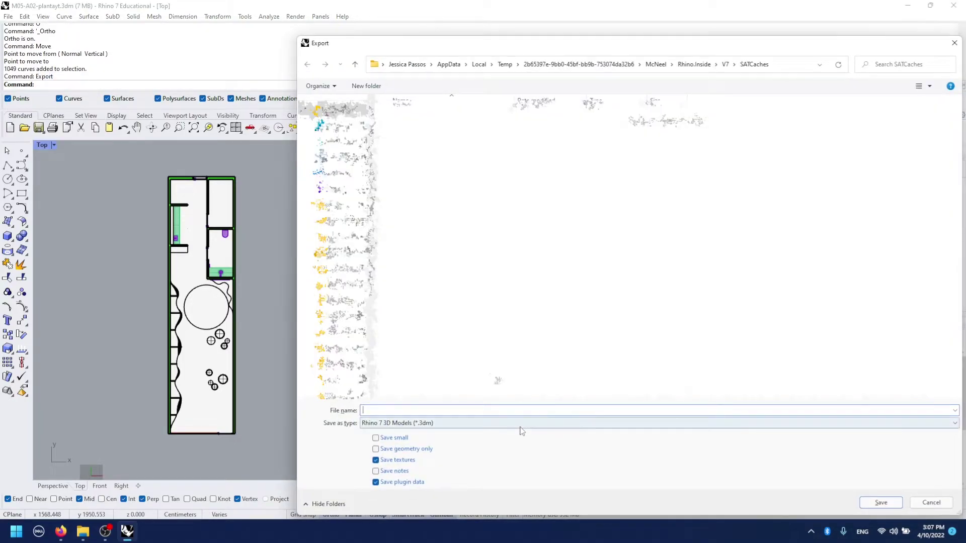
{"action": "left_click", "coordinate": [511, 423]}
{"action": "left_click", "coordinate": [503, 260]}
{"action": "type", "text": "yt-plant"}
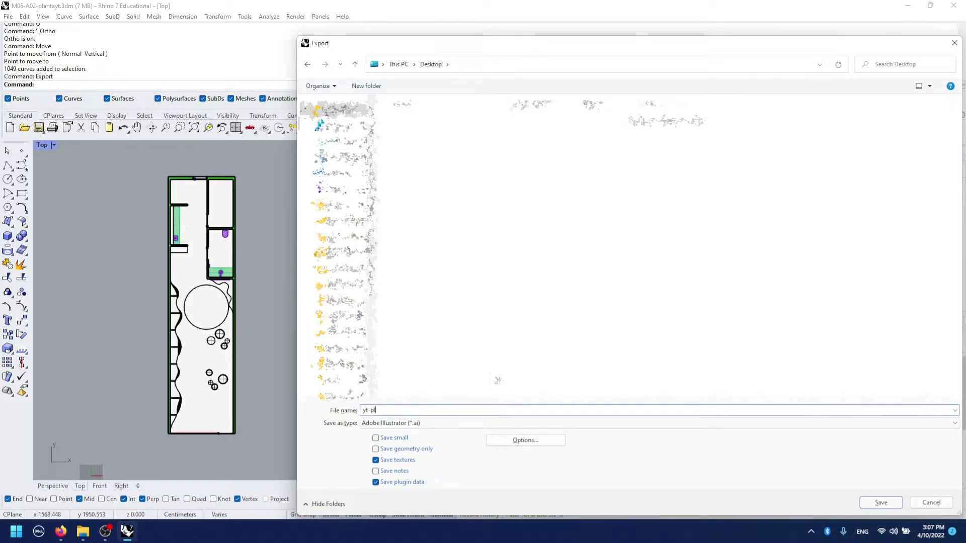
{"action": "type", "text": "a"}
{"action": "type", "text": "a-perspectivada"}
{"action": "key", "text": "Return"}
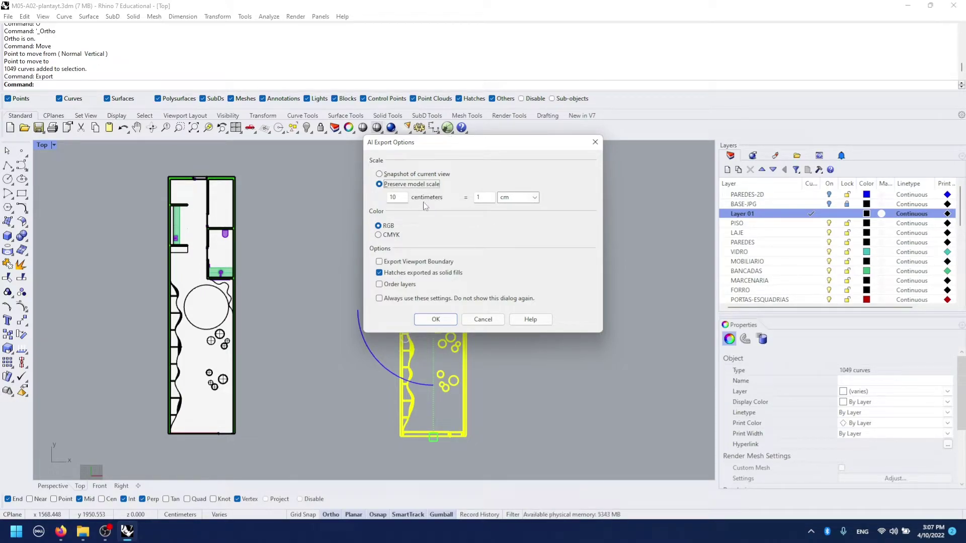
Set the export scale to 5 cm = 1 cm, write the file, and deselect
{"action": "left_click_drag", "start_coordinate": [403, 198], "coordinate": [370, 197]}
{"action": "type", "text": "5"}
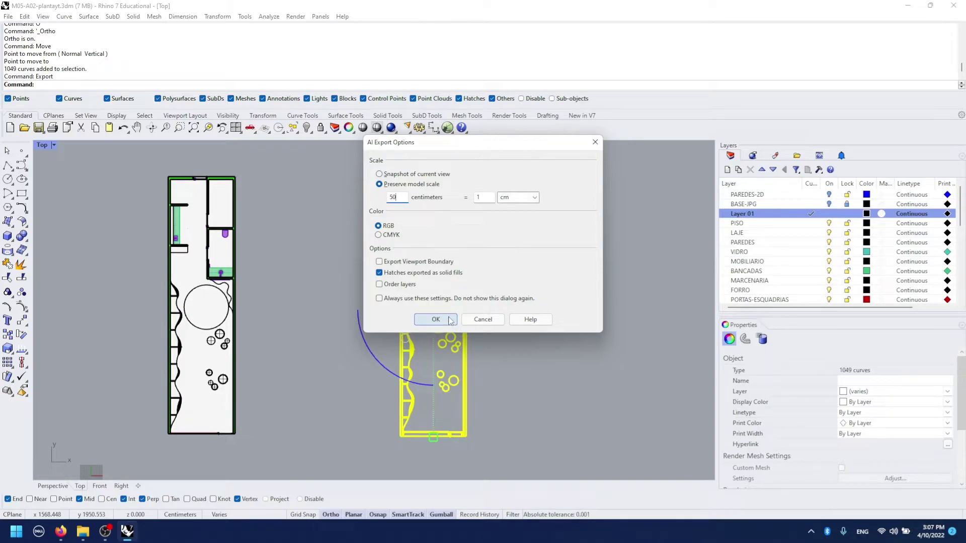
{"action": "left_click", "coordinate": [450, 321]}
{"action": "left_click", "coordinate": [285, 433]}
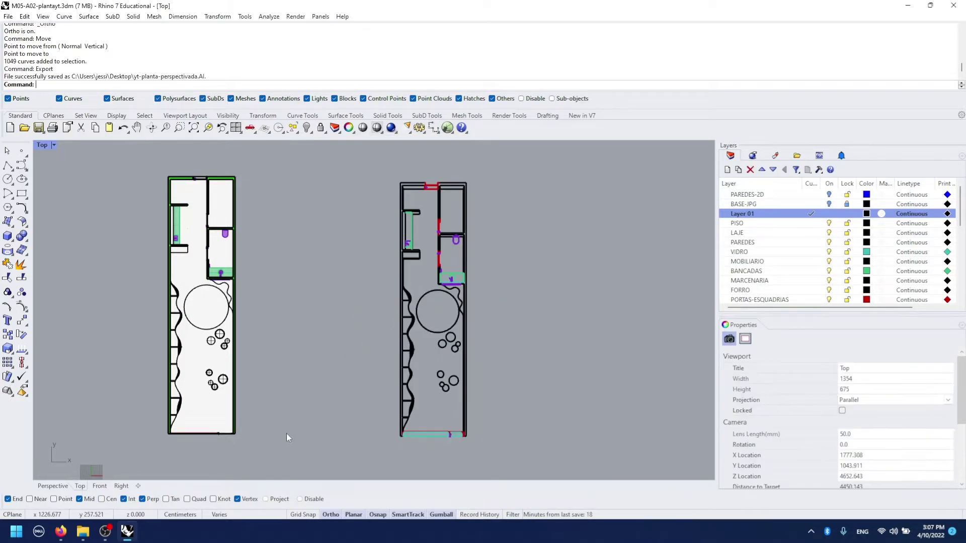
Launch Illustrator 2022 from the Start menu and open the exported yt-planta-perspectivada.AI
{"action": "key", "text": "super"}
{"action": "type", "text": "il"}
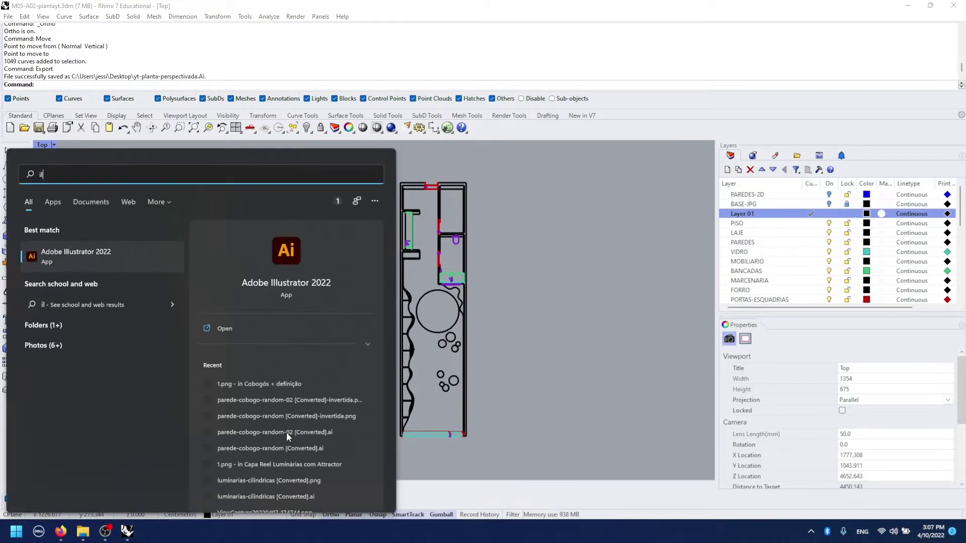
{"action": "left_click", "coordinate": [76, 249]}
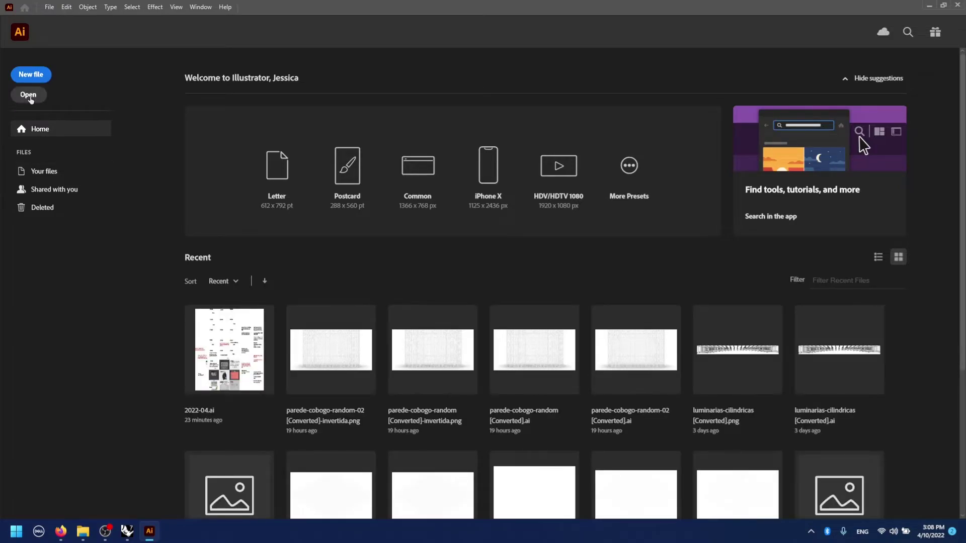
{"action": "left_click", "coordinate": [30, 99]}
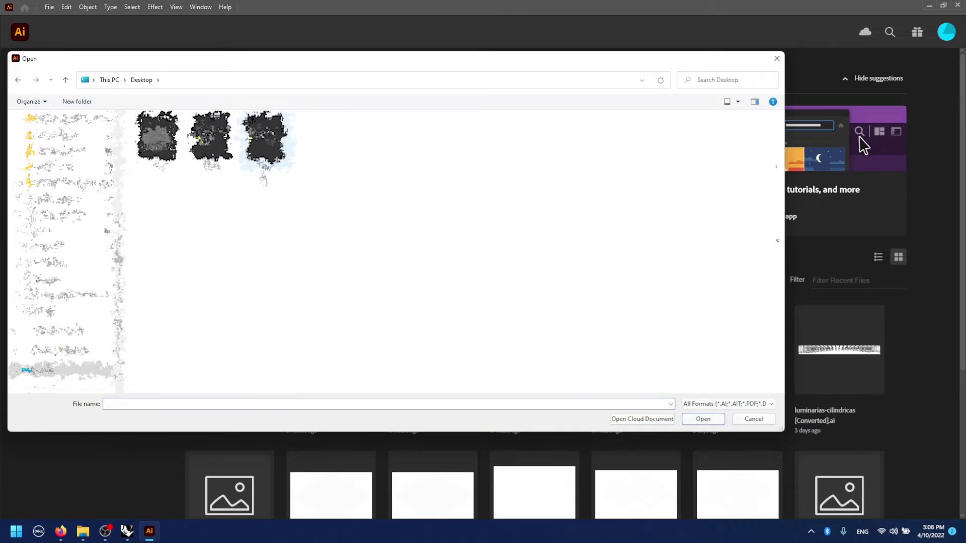
{"action": "key", "text": "Escape"}
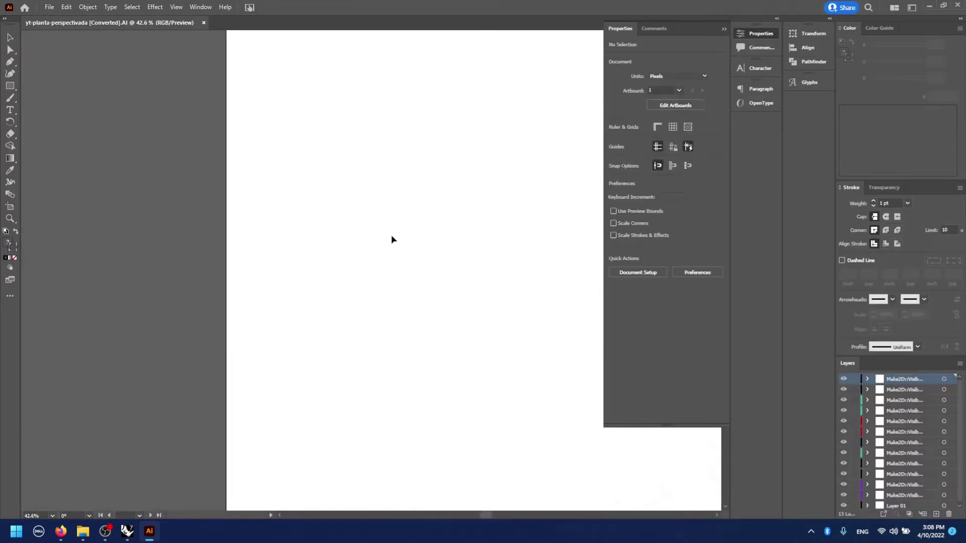
Move the imported floor-plan linework onto the artboard
{"action": "scroll", "coordinate": [425, 221], "scroll_direction": "down", "scroll_amount": 2, "text": "alt"}
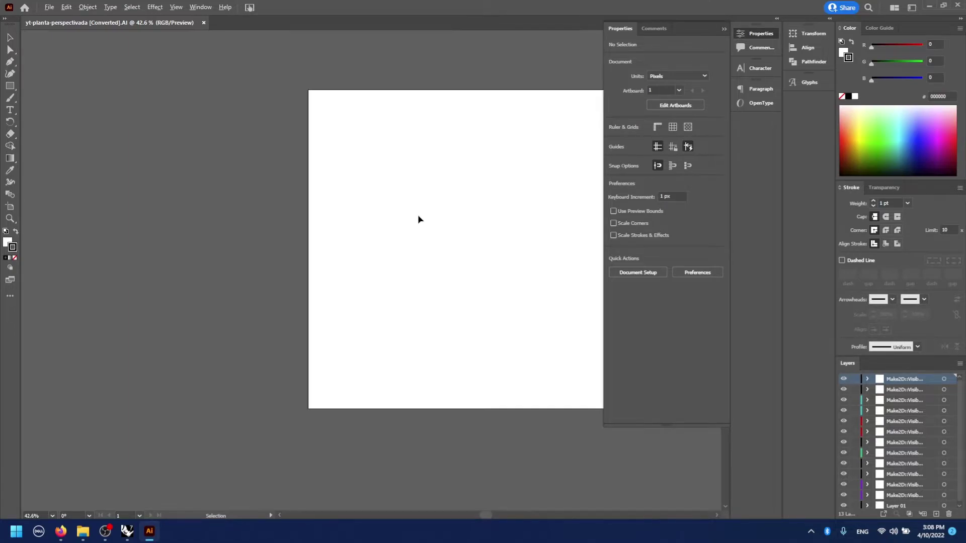
{"action": "left_click_drag", "start_coordinate": [482, 191], "coordinate": [294, 221]}
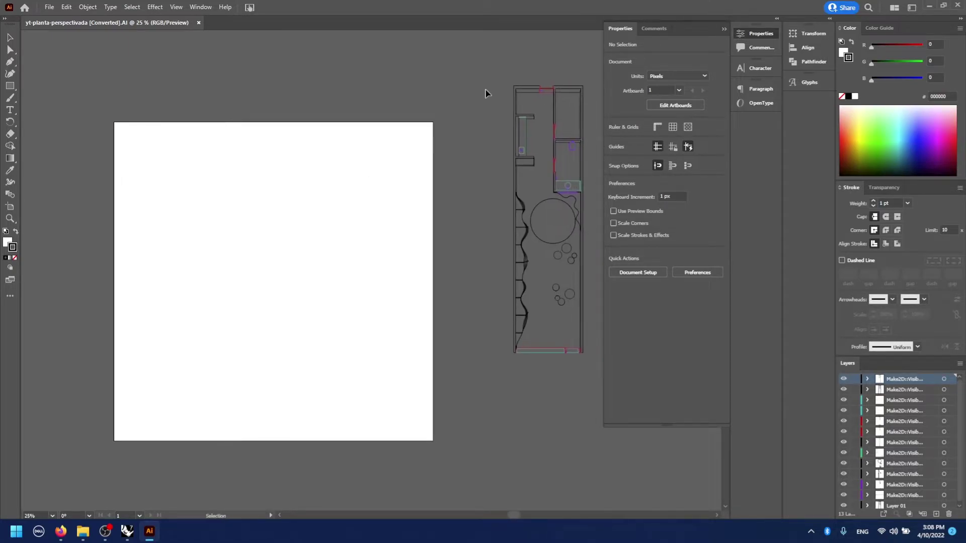
{"action": "mouse_move", "coordinate": [608, 385]}
{"action": "left_mouse_down"}
{"action": "mouse_move", "coordinate": [586, 322]}
{"action": "mouse_move", "coordinate": [409, 320]}
{"action": "mouse_move", "coordinate": [322, 369]}
{"action": "mouse_move", "coordinate": [315, 385]}
{"action": "mouse_move", "coordinate": [309, 376]}
{"action": "left_mouse_up"}
{"action": "key", "text": "ctrl+z"}
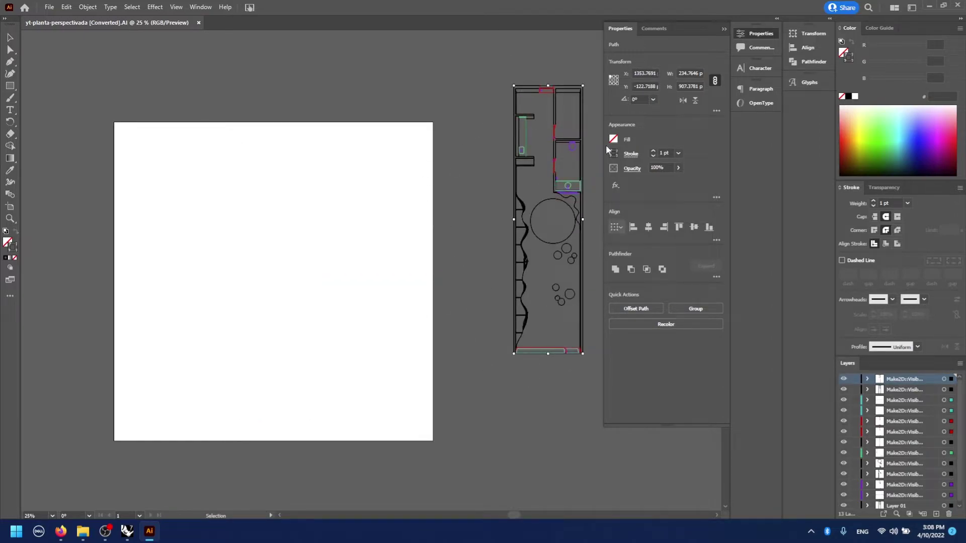
{"action": "key", "text": "alt+Tab"}
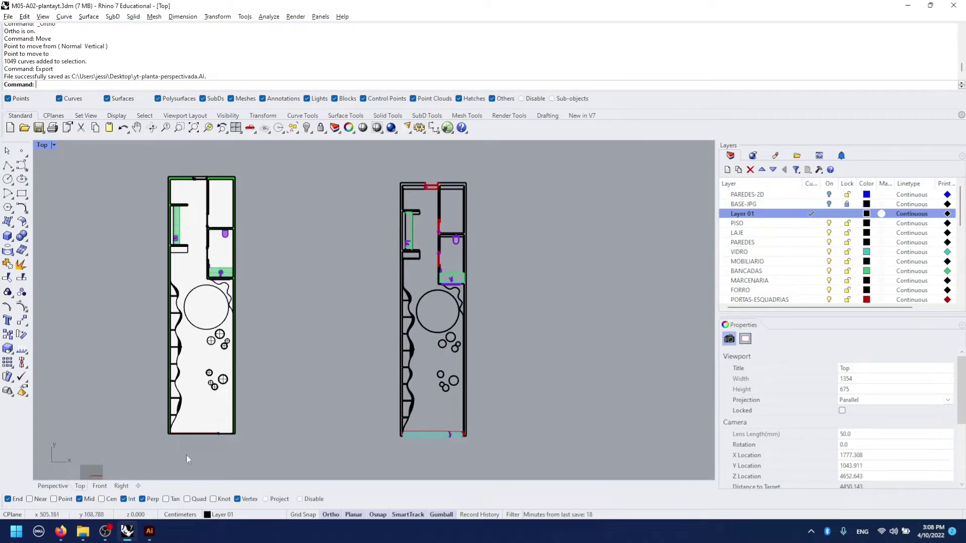
{"action": "key", "text": "alt+Tab"}
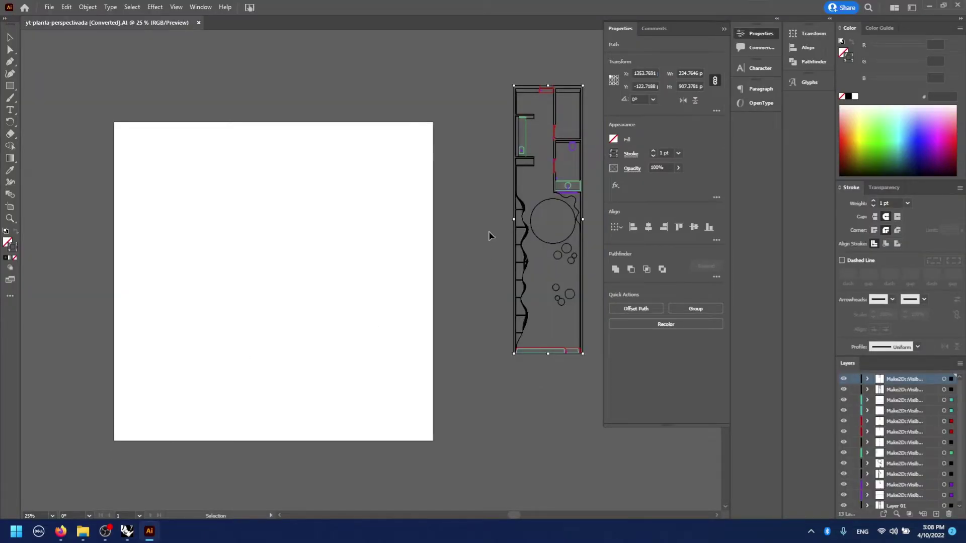
{"action": "left_click_drag", "start_coordinate": [576, 203], "coordinate": [295, 264]}
{"action": "left_click", "coordinate": [343, 258]}
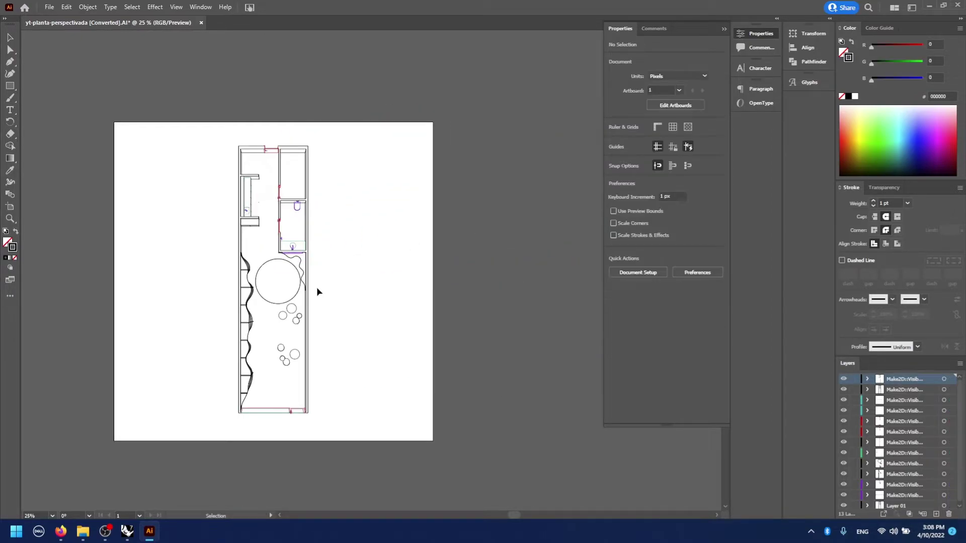
Select the Make2D layers and drag Layer 01 to the top of the stack
{"action": "scroll", "coordinate": [316, 287], "scroll_direction": "up", "scroll_amount": 1, "text": "alt"}
{"action": "right_click", "coordinate": [374, 282]}
{"action": "left_click", "coordinate": [378, 192]}
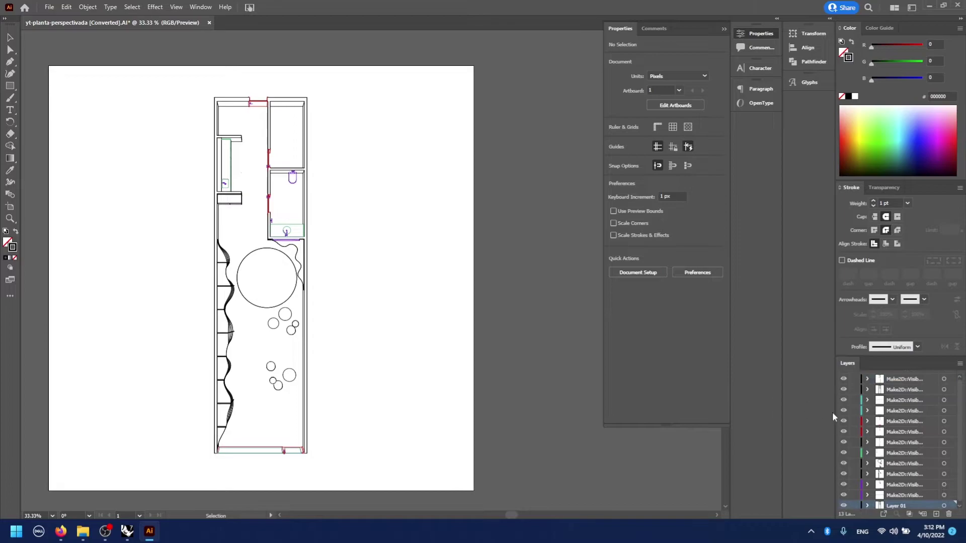
{"action": "scroll", "coordinate": [900, 493], "scroll_direction": "down", "scroll_amount": 1}
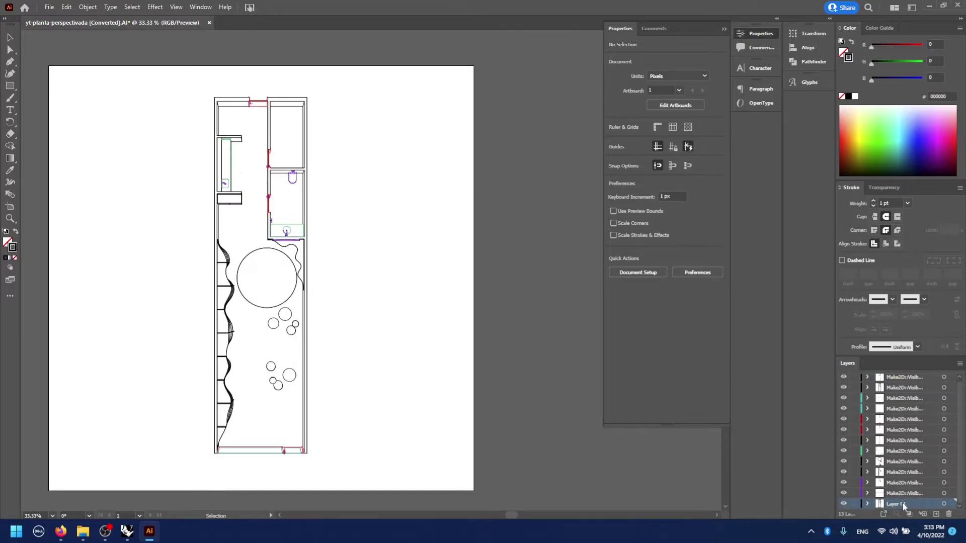
{"action": "left_click", "coordinate": [907, 388], "text": "shift"}
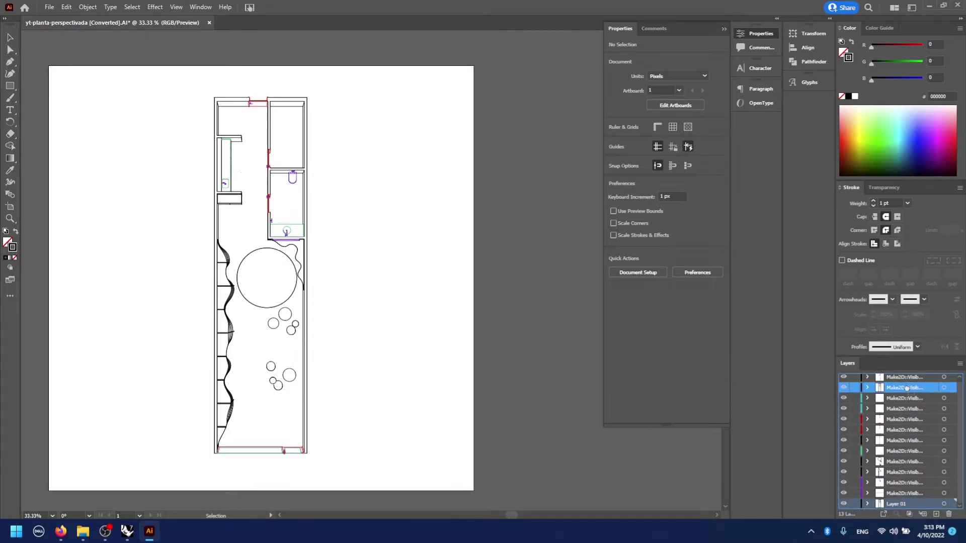
{"action": "left_click_drag", "start_coordinate": [906, 388], "coordinate": [907, 375]}
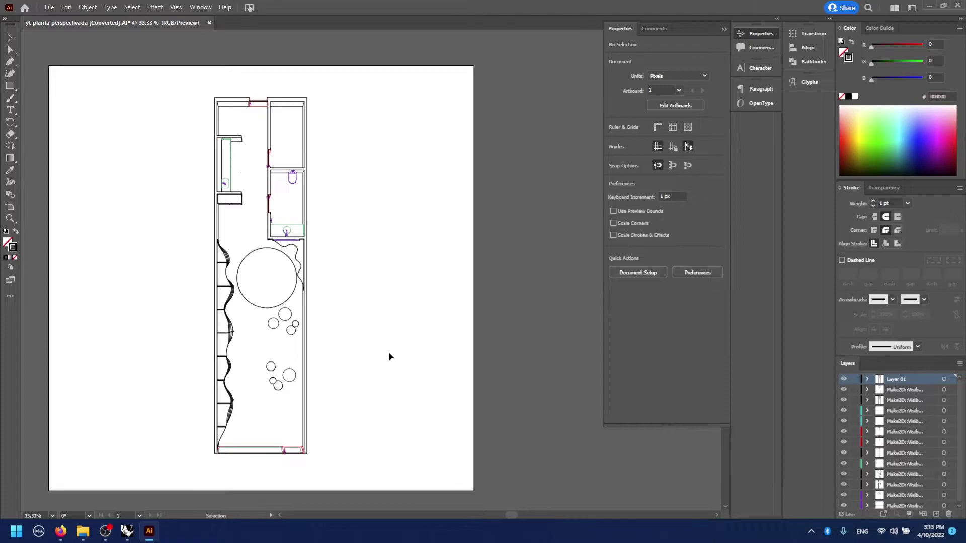
Search 'pho' in the Start menu and launch Adobe Photoshop 2022
{"action": "key", "text": "super"}
{"action": "type", "text": "pho"}
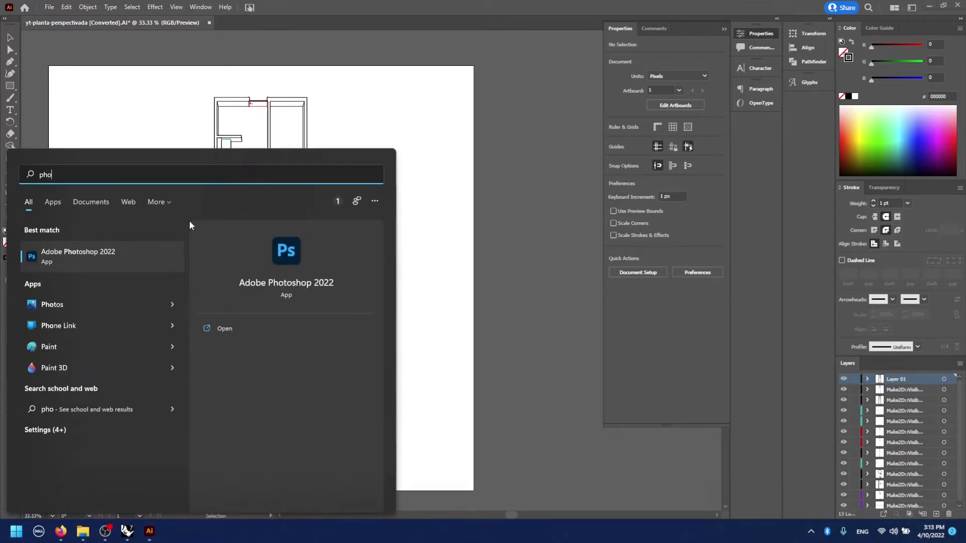
{"action": "left_click", "coordinate": [98, 254]}
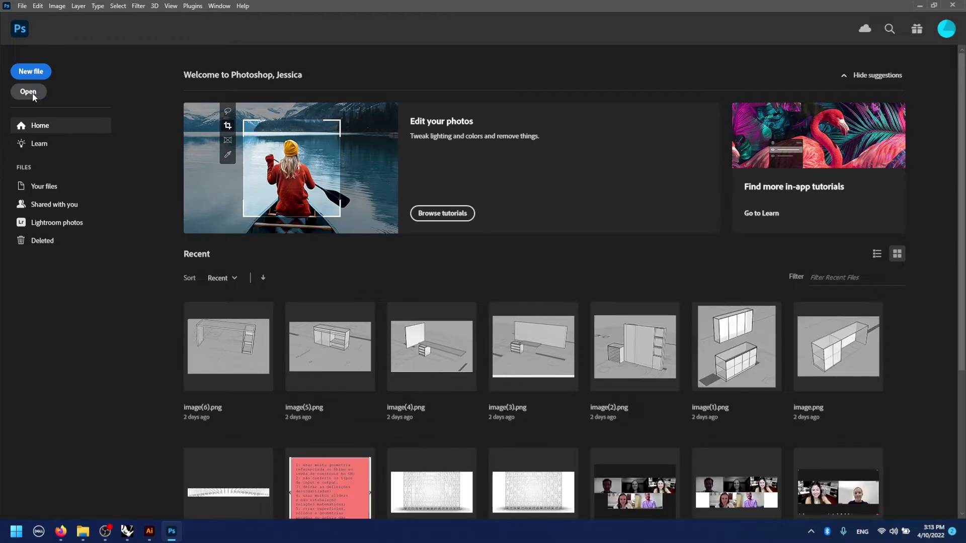
Open ViewCapture20220410_145653.png, trim its transparent margins to 302 × 652 px, and save
{"action": "left_click", "coordinate": [29, 92]}
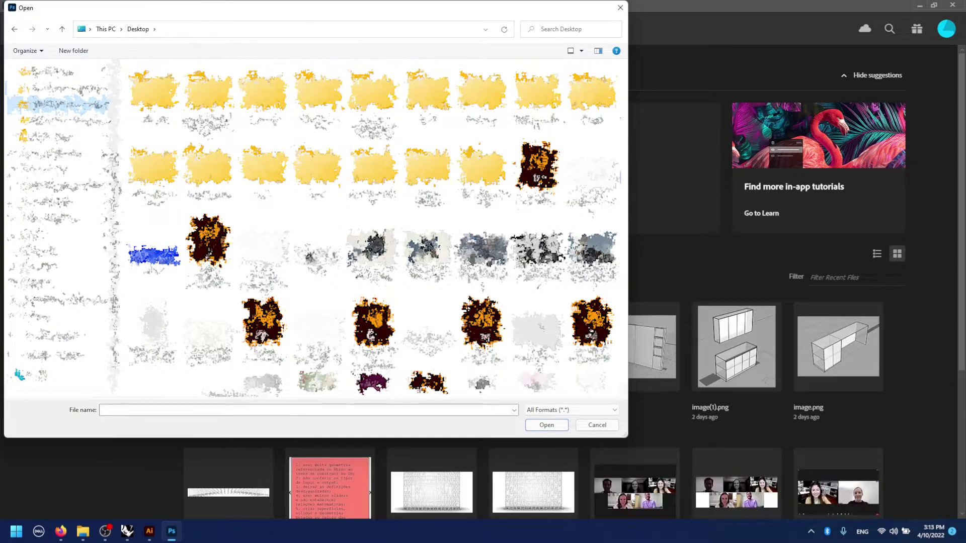
{"action": "double_click", "coordinate": [373, 249]}
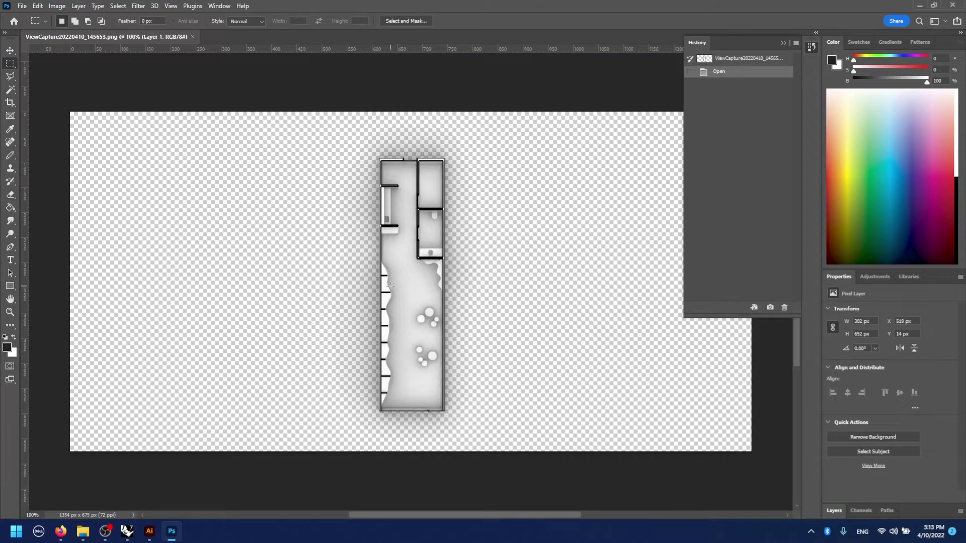
{"action": "left_click", "coordinate": [57, 6]}
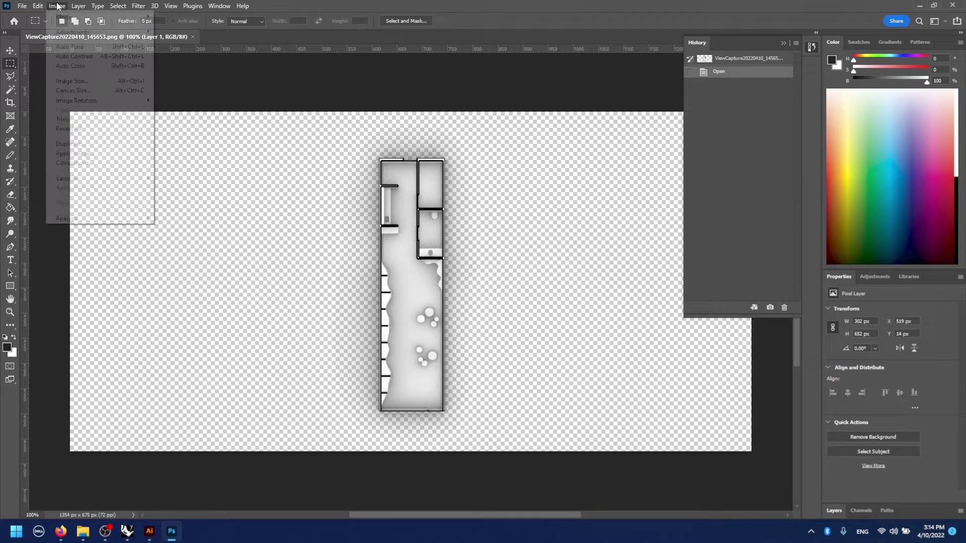
{"action": "left_click", "coordinate": [64, 119]}
{"action": "left_click", "coordinate": [940, 132]}
{"action": "key", "text": "m"}
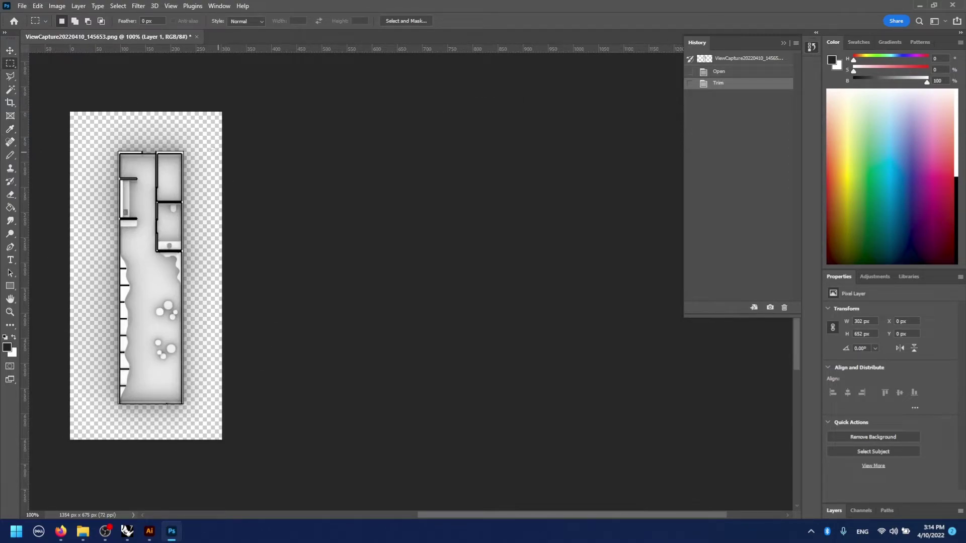
{"action": "key", "text": "ctrl+s"}
Close the saved render, return to the Illustrator plan, and hide Layer 01
{"action": "left_click", "coordinate": [193, 37]}
{"action": "left_click", "coordinate": [920, 7]}
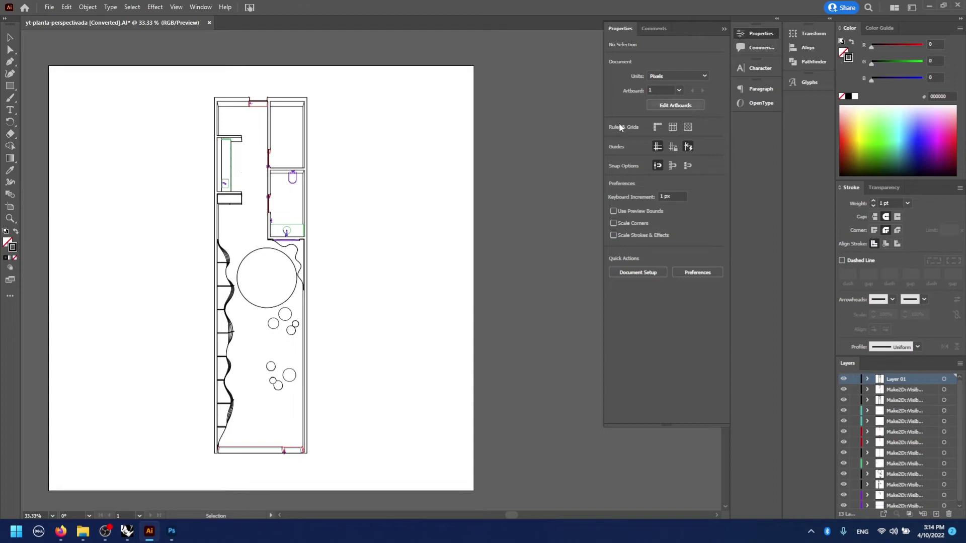
{"action": "scroll", "coordinate": [935, 452], "scroll_direction": "down", "scroll_amount": 1}
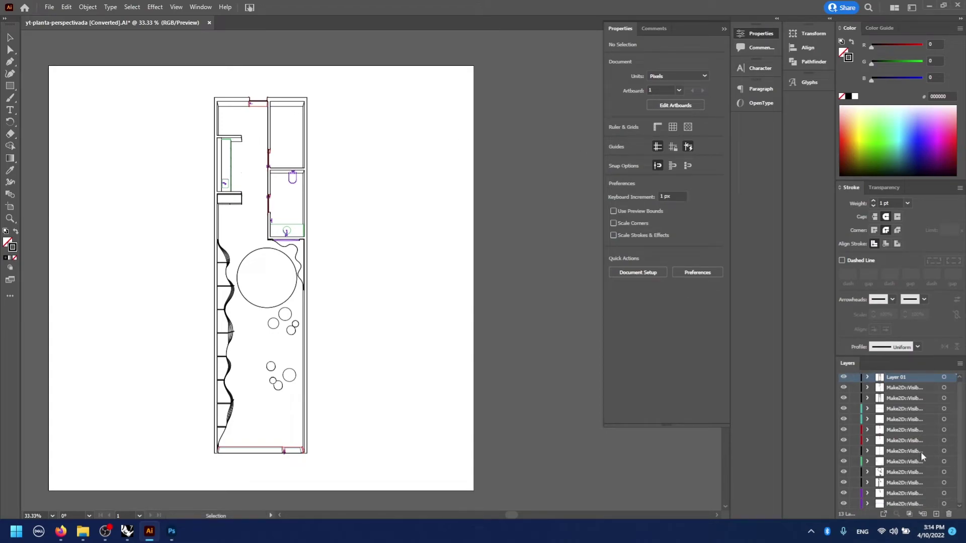
{"action": "left_click", "coordinate": [907, 504]}
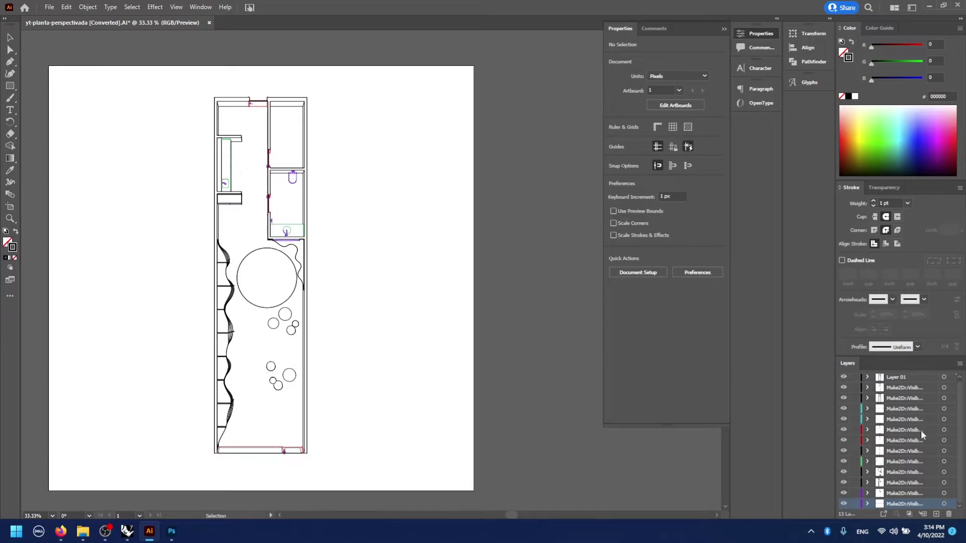
{"action": "scroll", "coordinate": [886, 410], "scroll_direction": "up", "scroll_amount": 1}
{"action": "left_click", "coordinate": [843, 380]}
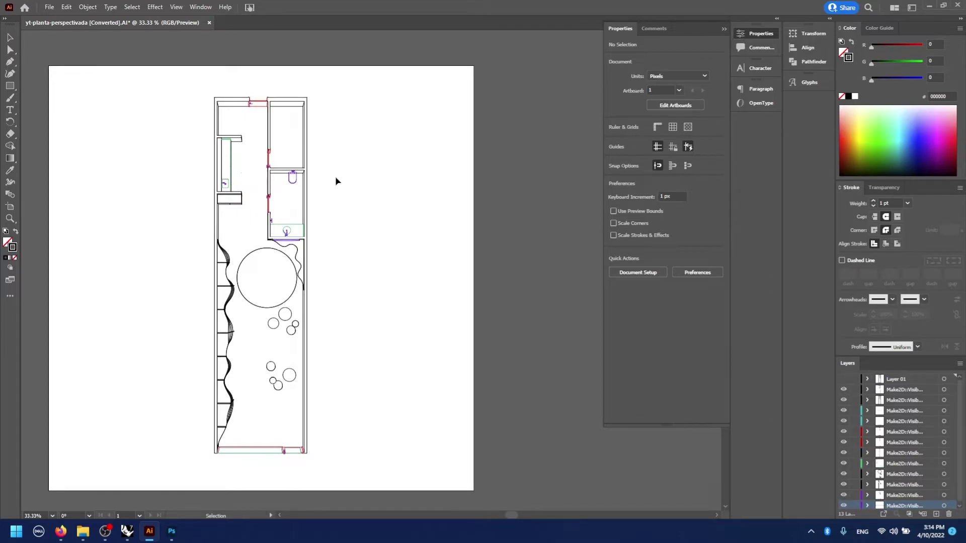
Group the whole plan linework and merge the Make2D layers into one layer
{"action": "left_click_drag", "start_coordinate": [260, 164], "coordinate": [195, 461]}
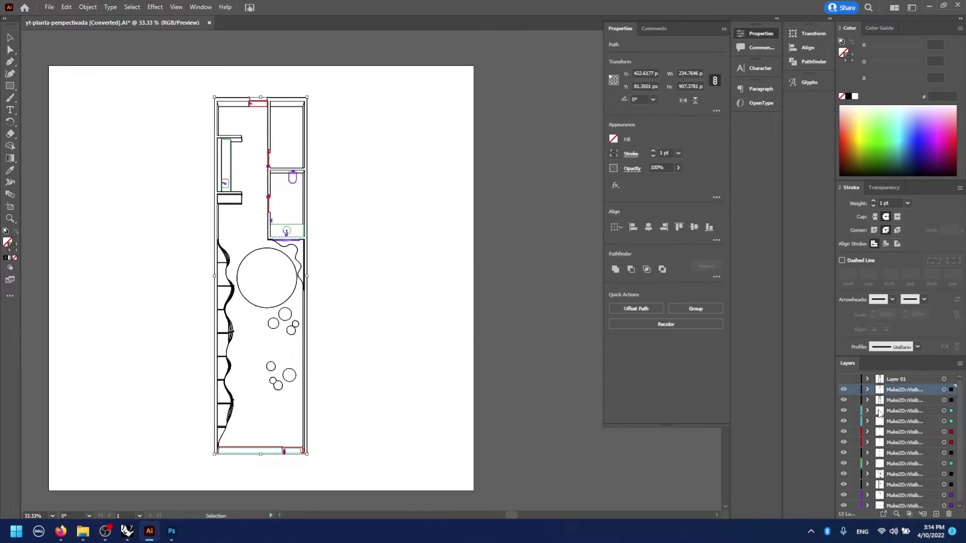
{"action": "key", "text": "a"}
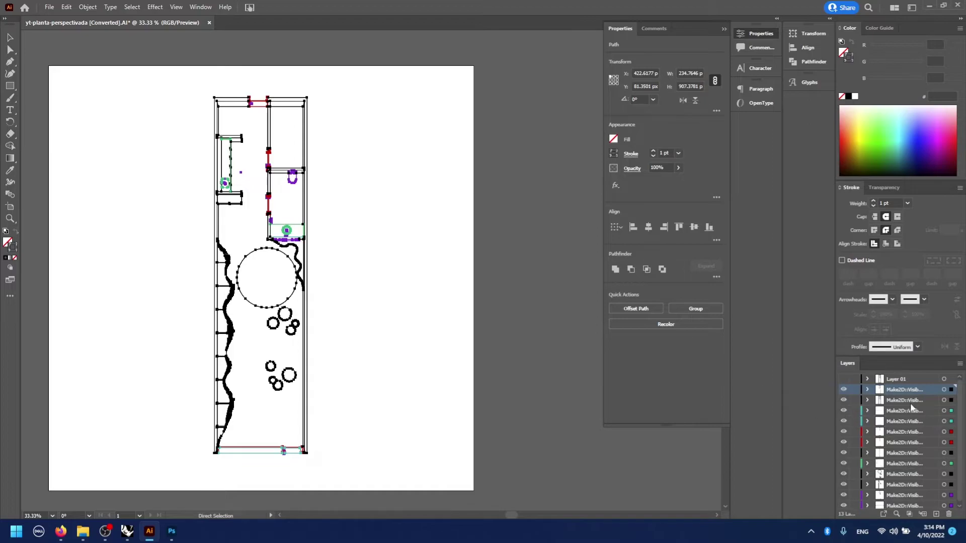
{"action": "key", "text": "ctrl+g"}
{"action": "key", "text": "v"}
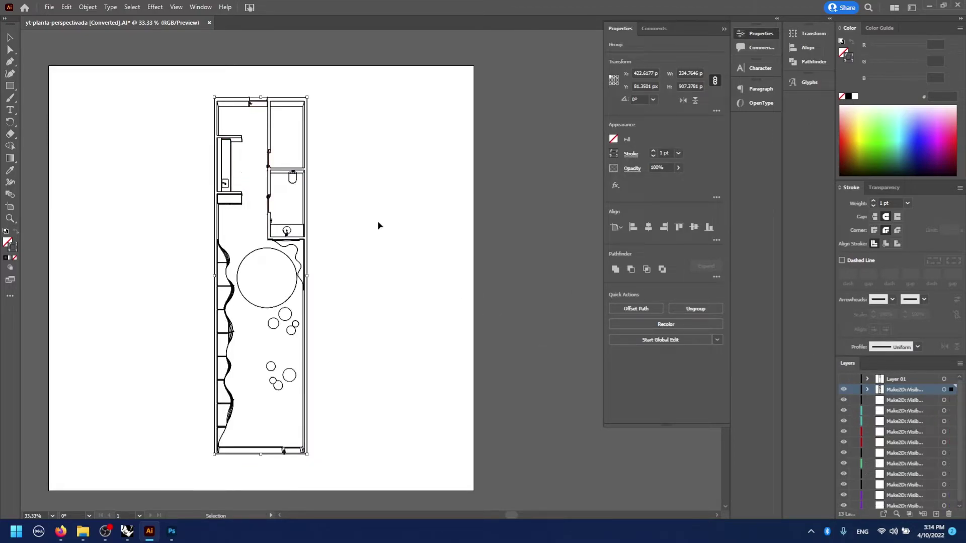
{"action": "left_click", "coordinate": [377, 220]}
{"action": "left_click", "coordinate": [910, 401]}
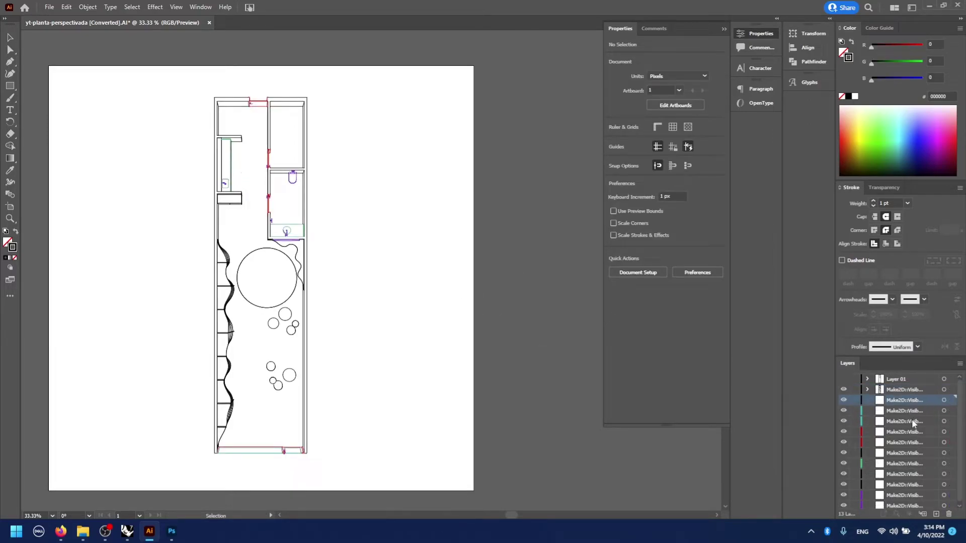
{"action": "left_click", "coordinate": [902, 504], "text": "shift"}
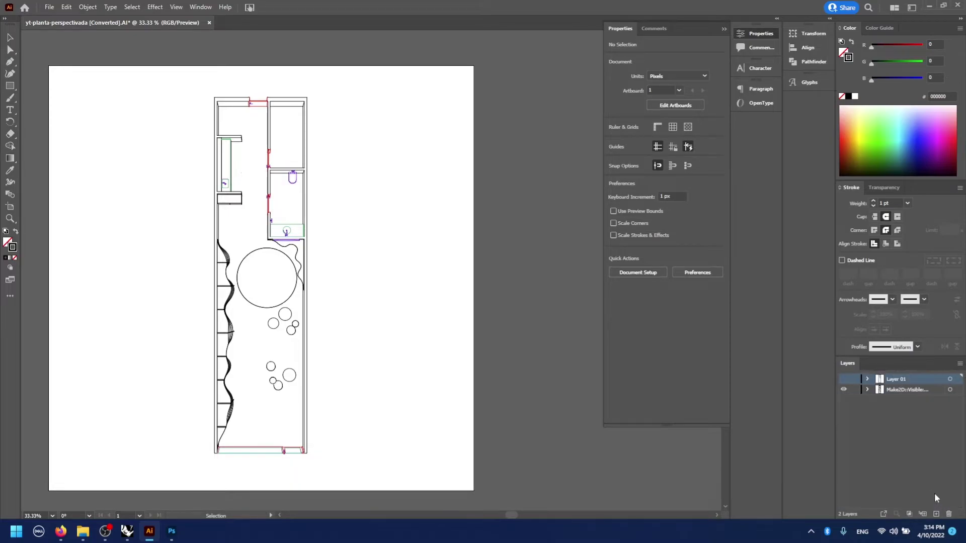
Ungroup the plan linework and add a new Layer 3 at the bottom of the stack
{"action": "left_click", "coordinate": [305, 213]}
{"action": "right_click", "coordinate": [304, 212]}
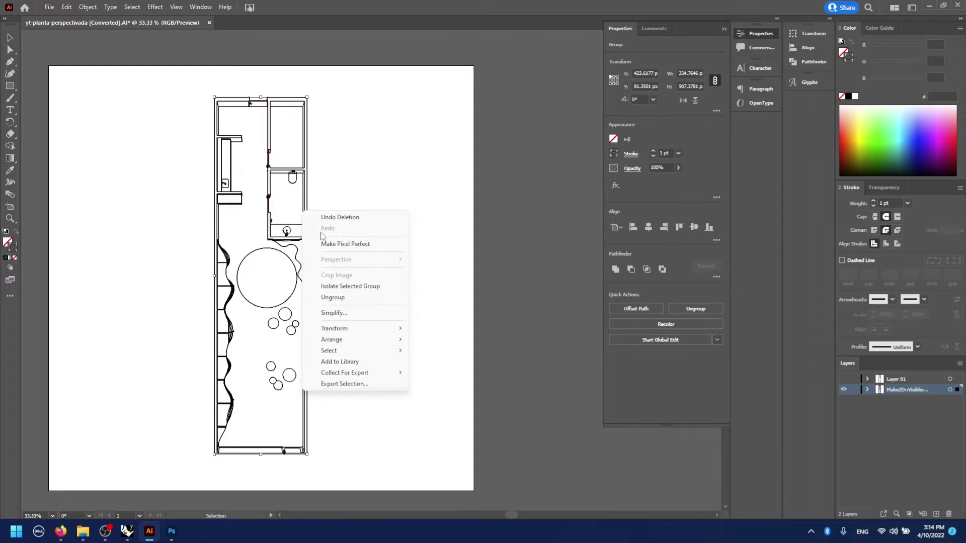
{"action": "left_click", "coordinate": [344, 298]}
{"action": "left_click", "coordinate": [391, 297]}
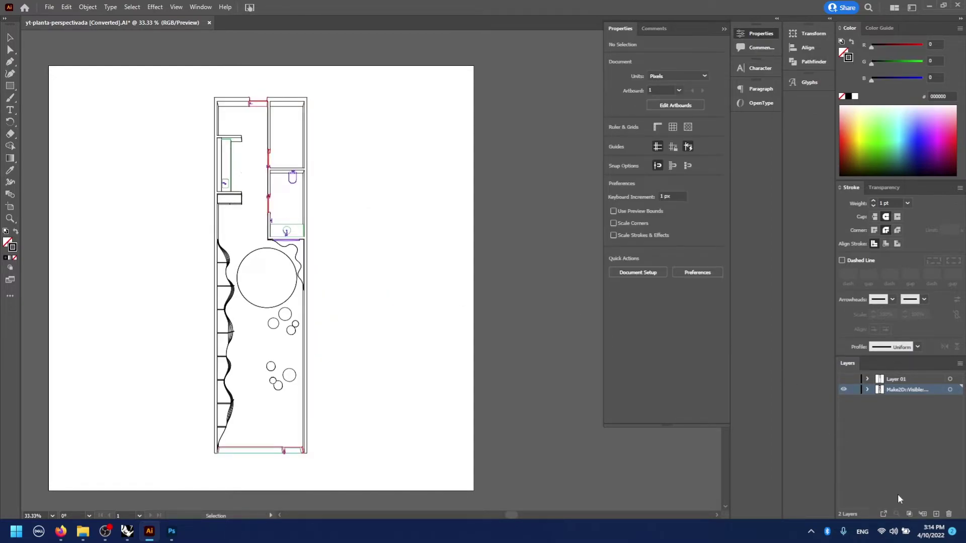
{"action": "left_click", "coordinate": [935, 514]}
{"action": "left_click_drag", "start_coordinate": [921, 392], "coordinate": [916, 406]}
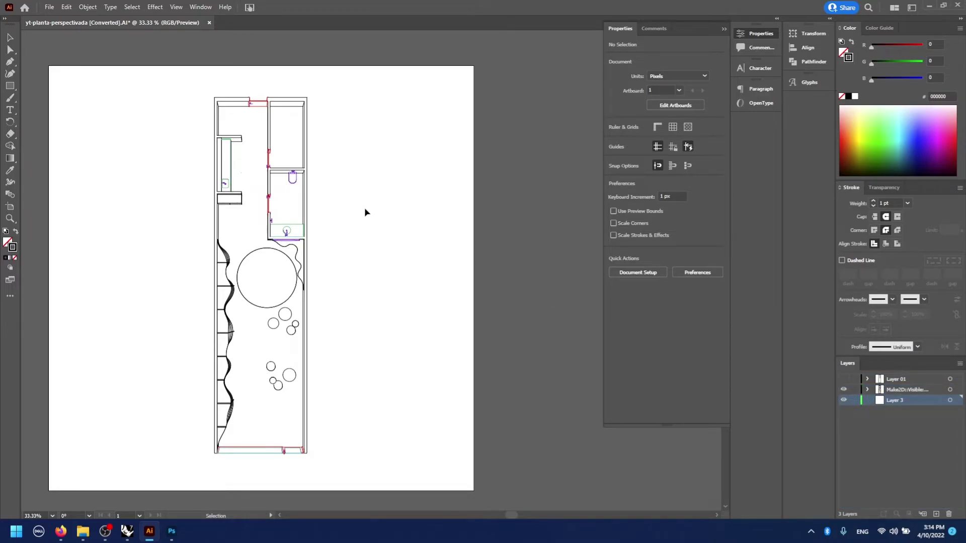
Place the trimmed shaded plan render on the artboard over the plan
{"action": "left_click", "coordinate": [50, 7]}
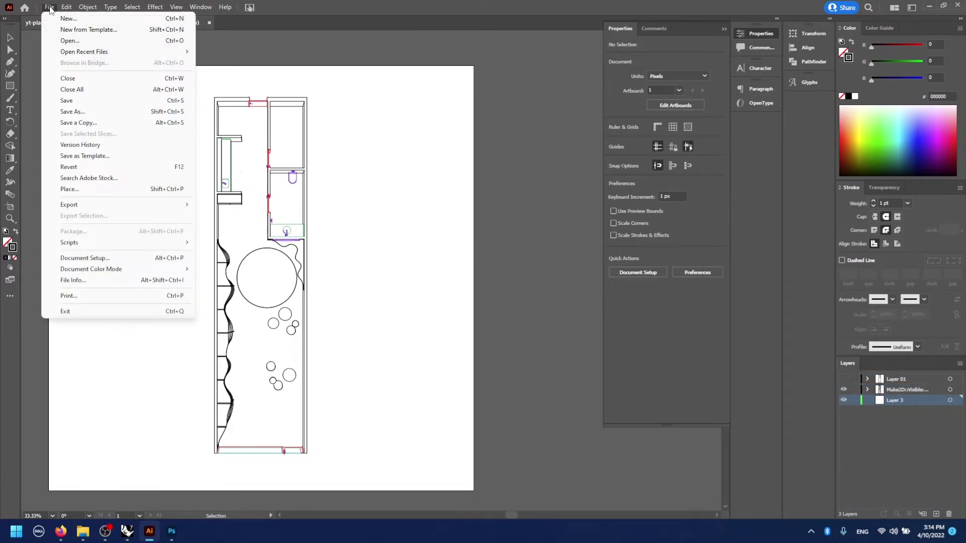
{"action": "left_click", "coordinate": [91, 179]}
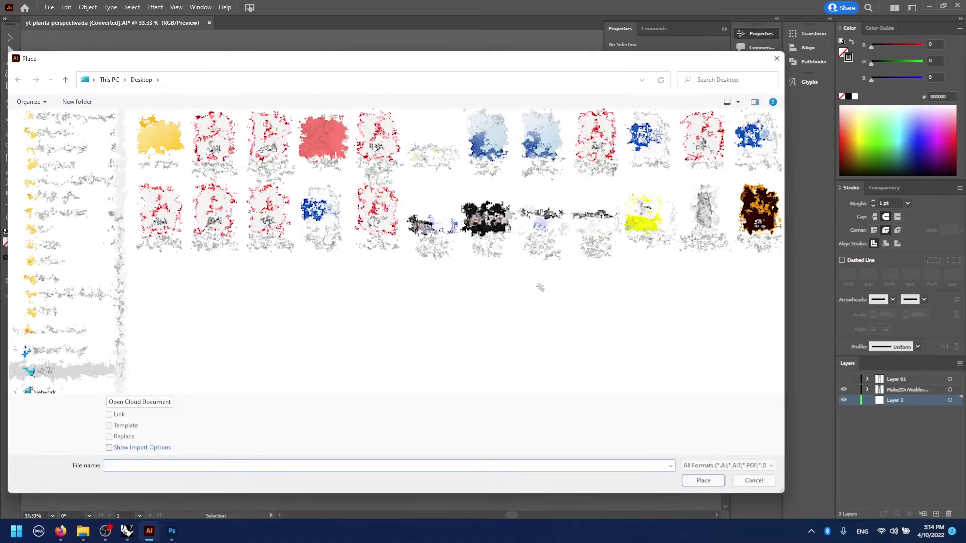
{"action": "double_click", "coordinate": [378, 217]}
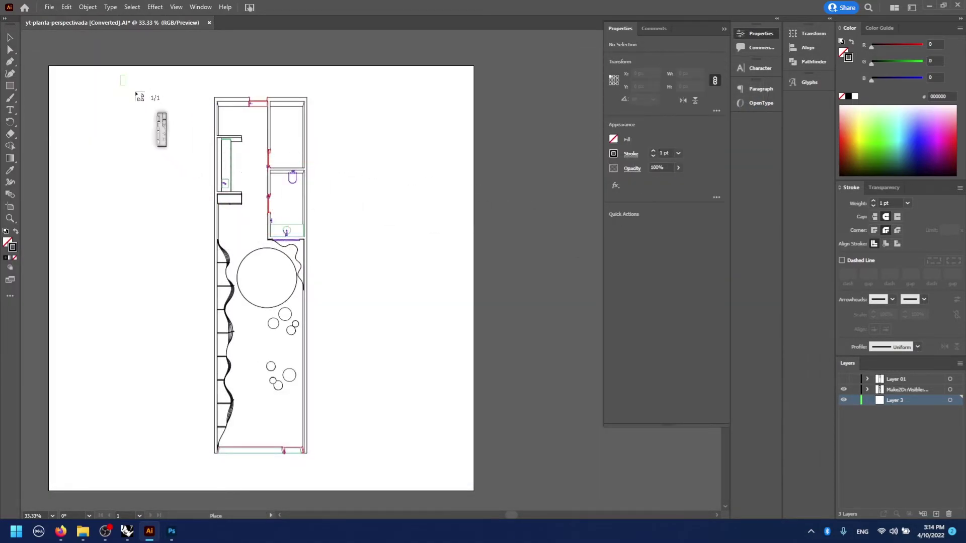
{"action": "left_click_drag", "start_coordinate": [424, 403], "coordinate": [455, 441]}
{"action": "left_click_drag", "start_coordinate": [200, 229], "coordinate": [220, 222]}
Enlarge the render by its corner handles to roughly match the plan's size
{"action": "mouse_move", "coordinate": [330, 416]}
{"action": "left_mouse_down"}
{"action": "mouse_move", "coordinate": [424, 493]}
{"action": "mouse_move", "coordinate": [417, 504]}
{"action": "left_mouse_up"}
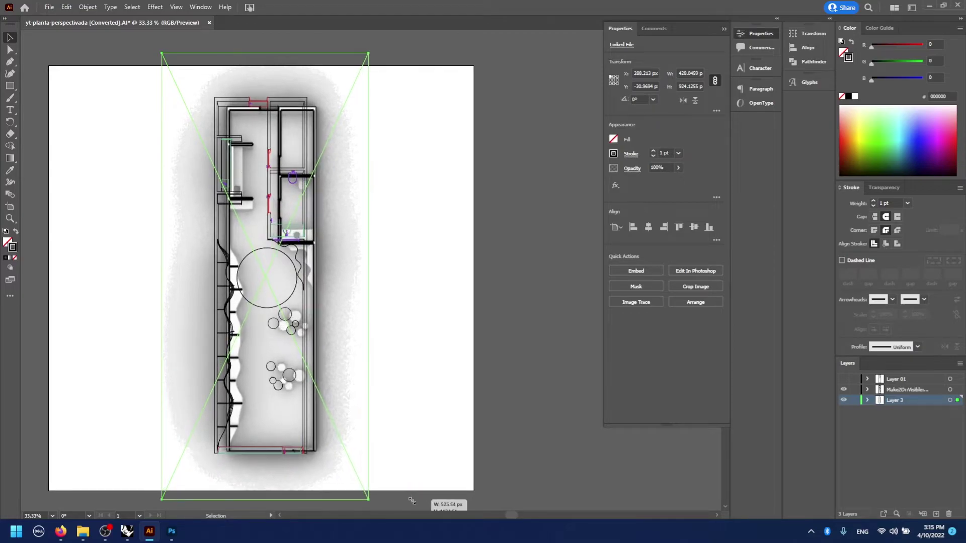
{"action": "left_click_drag", "start_coordinate": [417, 504], "coordinate": [410, 503]}
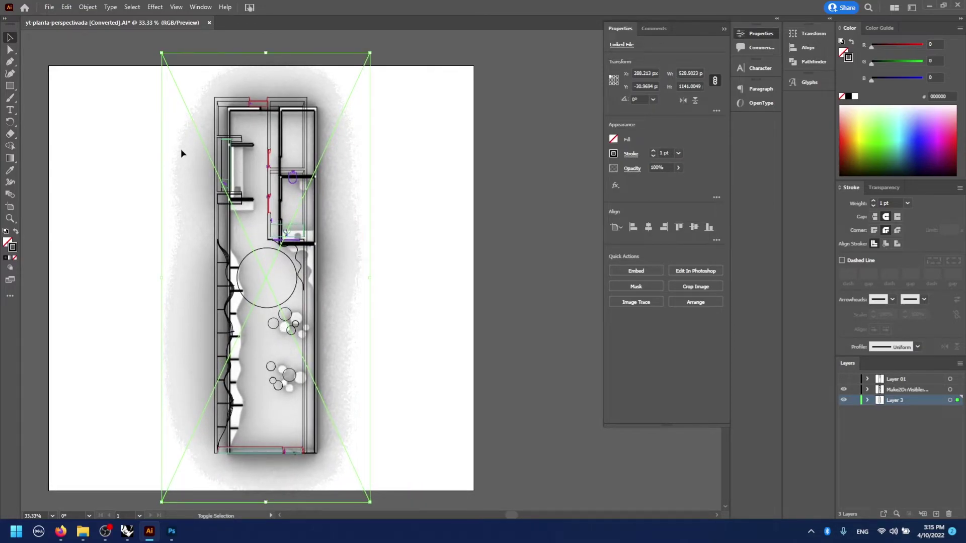
{"action": "left_click_drag", "start_coordinate": [162, 52], "coordinate": [136, 42]}
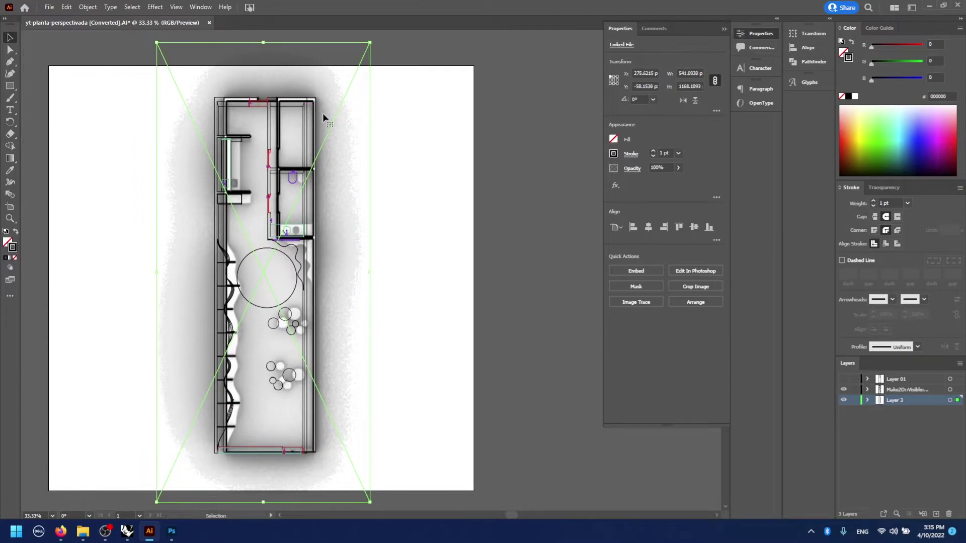
{"action": "left_click_drag", "start_coordinate": [322, 113], "coordinate": [315, 113]}
Nudge the render left onto the walls and zoom to check alignment with the linework
{"action": "scroll", "coordinate": [224, 112], "scroll_direction": "up", "scroll_amount": 2, "text": "alt"}
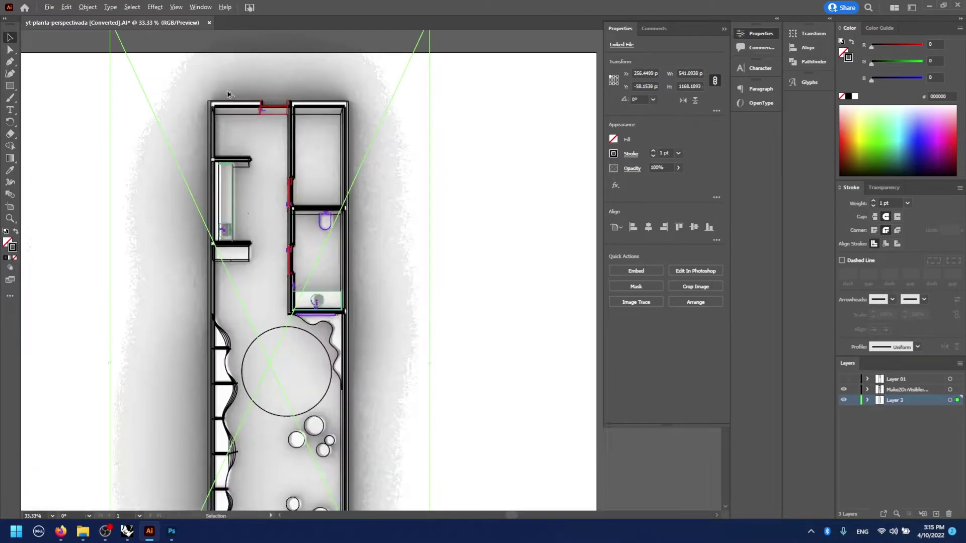
{"action": "scroll", "coordinate": [225, 112], "scroll_direction": "up", "scroll_amount": 3, "text": "alt"}
{"action": "scroll", "coordinate": [224, 112], "scroll_direction": "up", "scroll_amount": 2, "text": "alt"}
{"action": "left_click_drag", "start_coordinate": [184, 118], "coordinate": [170, 118]}
{"action": "left_click_drag", "start_coordinate": [170, 116], "coordinate": [171, 117]}
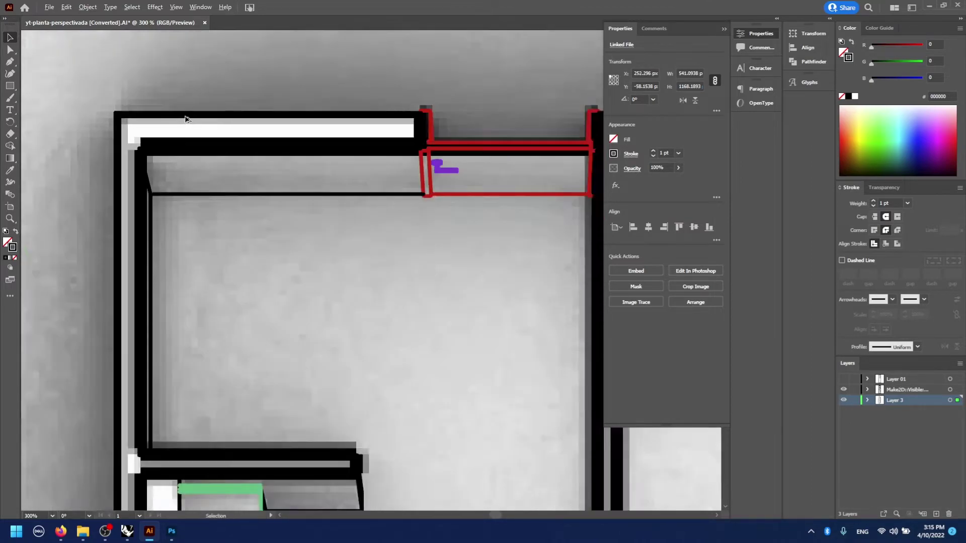
{"action": "scroll", "coordinate": [171, 117], "scroll_direction": "down", "scroll_amount": 5, "text": "alt"}
{"action": "scroll", "coordinate": [252, 123], "scroll_direction": "up", "scroll_amount": 4, "text": "alt"}
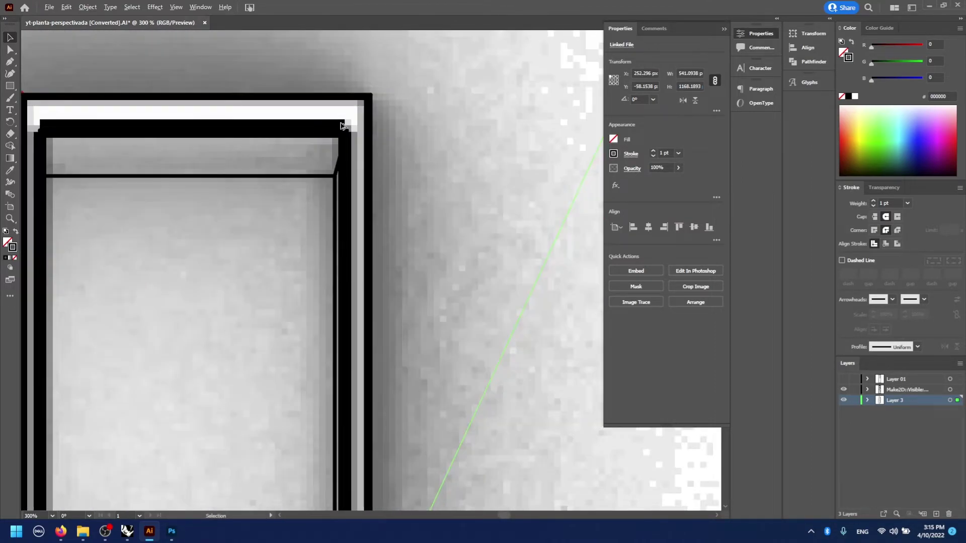
{"action": "scroll", "coordinate": [321, 128], "scroll_direction": "down", "scroll_amount": 3, "text": "alt"}
{"action": "scroll", "coordinate": [321, 128], "scroll_direction": "down", "scroll_amount": 2, "text": "alt"}
{"action": "scroll", "coordinate": [360, 369], "scroll_direction": "up", "scroll_amount": 5, "text": "alt"}
{"action": "scroll", "coordinate": [361, 358], "scroll_direction": "up", "scroll_amount": 1, "text": "alt"}
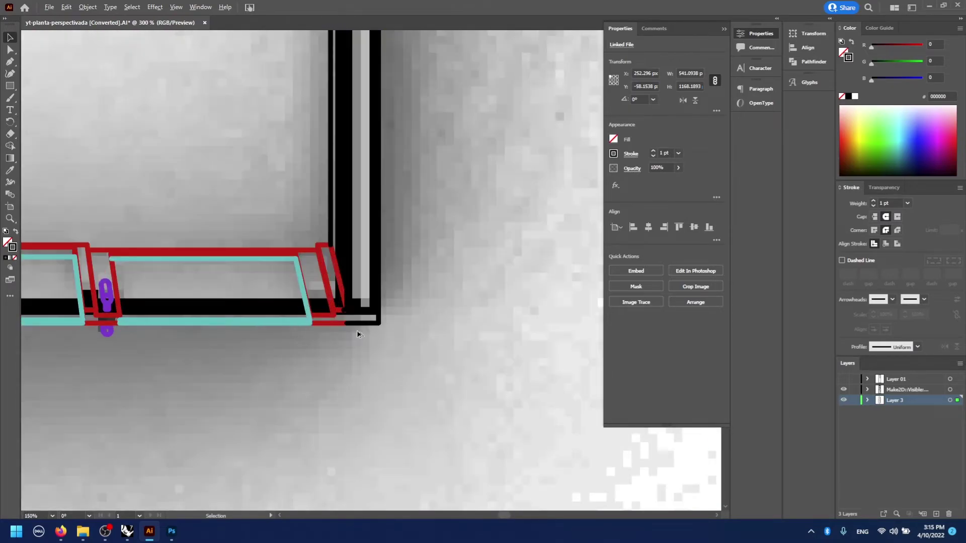
{"action": "scroll", "coordinate": [358, 330], "scroll_direction": "up", "scroll_amount": 1, "text": "alt"}
{"action": "scroll", "coordinate": [357, 330], "scroll_direction": "up", "scroll_amount": 1, "text": "alt"}
{"action": "scroll", "coordinate": [363, 333], "scroll_direction": "up", "scroll_amount": 1, "text": "alt"}
{"action": "scroll", "coordinate": [365, 334], "scroll_direction": "down", "scroll_amount": 5, "text": "alt"}
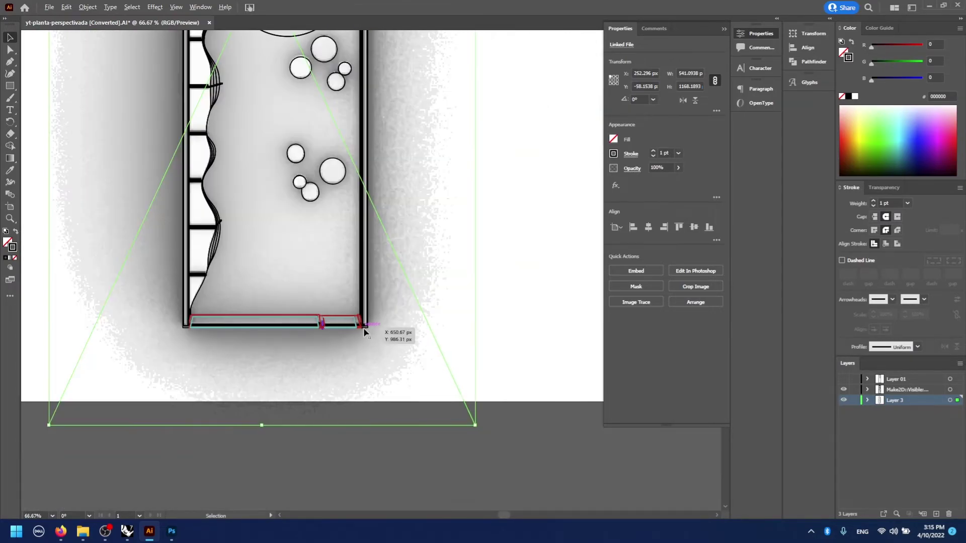
{"action": "scroll", "coordinate": [366, 330], "scroll_direction": "down", "scroll_amount": 1, "text": "alt"}
{"action": "scroll", "coordinate": [367, 330], "scroll_direction": "down", "scroll_amount": 1, "text": "alt"}
{"action": "scroll", "coordinate": [405, 121], "scroll_direction": "up", "scroll_amount": 1}
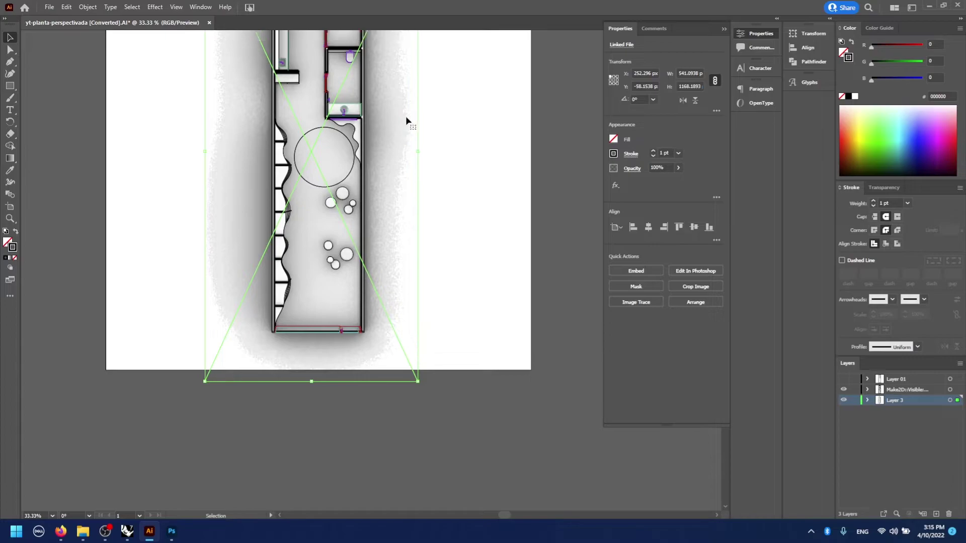
{"action": "scroll", "coordinate": [406, 121], "scroll_direction": "up", "scroll_amount": 3}
Set the render's width to 542 px proportionally, then reselect it via Layer 3
{"action": "left_click", "coordinate": [687, 73]}
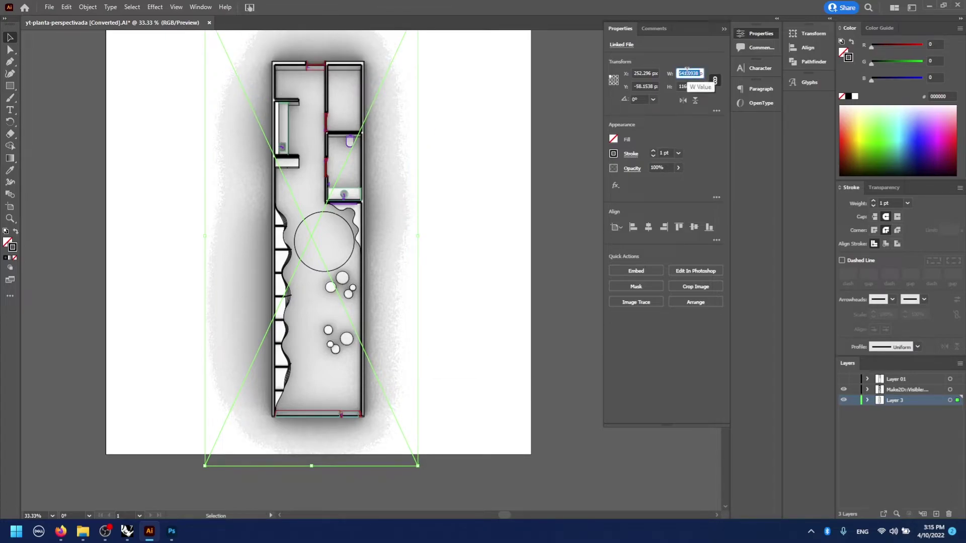
{"action": "type", "text": "542"}
{"action": "key", "text": "Return"}
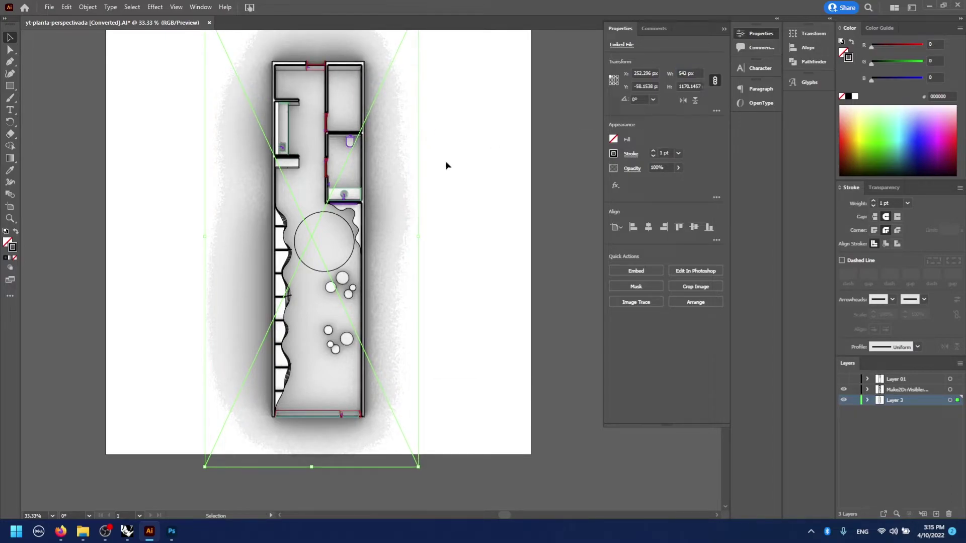
{"action": "scroll", "coordinate": [337, 60], "scroll_direction": "up", "scroll_amount": 4, "text": "alt"}
{"action": "scroll", "coordinate": [399, 122], "scroll_direction": "down", "scroll_amount": 3, "text": "alt"}
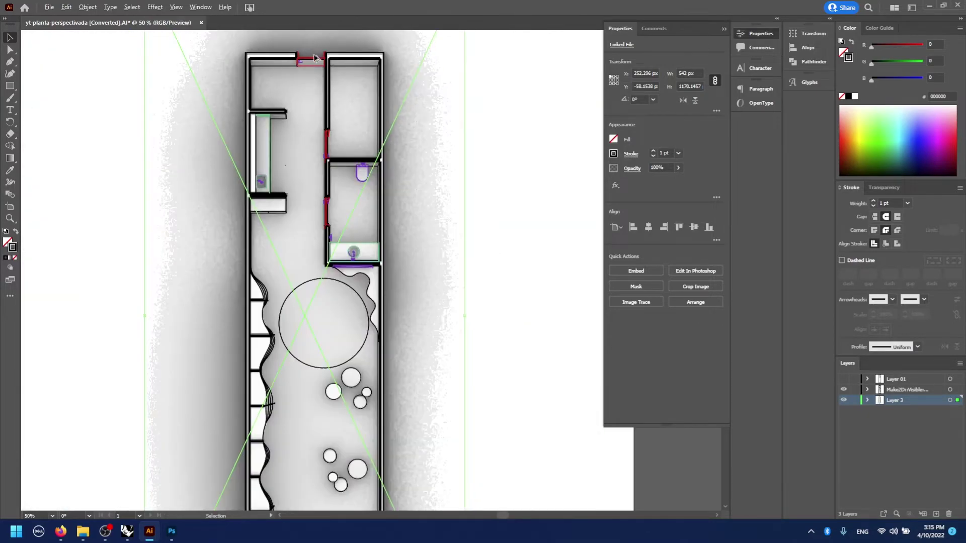
{"action": "scroll", "coordinate": [399, 123], "scroll_direction": "down", "scroll_amount": 2, "text": "alt"}
{"action": "left_click", "coordinate": [424, 99]}
{"action": "scroll", "coordinate": [425, 131], "scroll_direction": "up", "scroll_amount": 3}
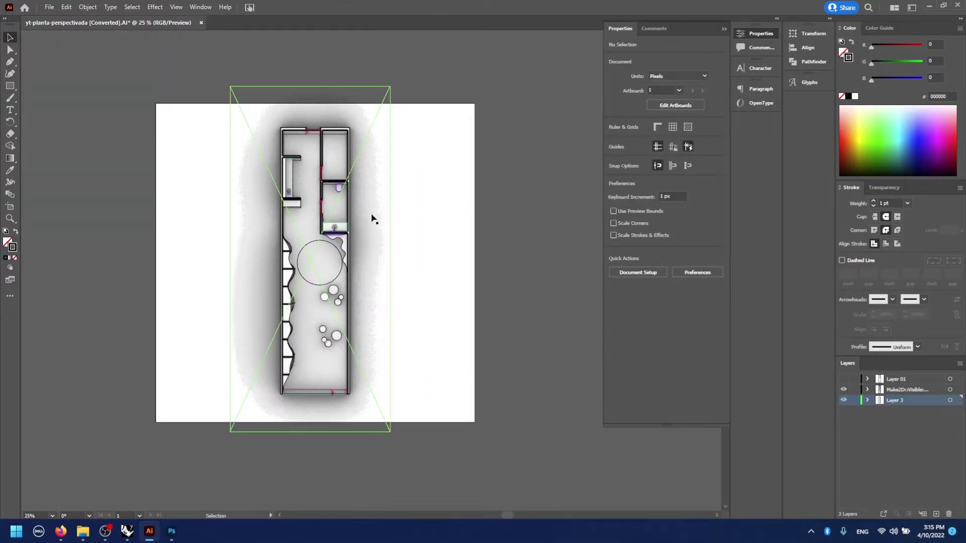
{"action": "scroll", "coordinate": [336, 265], "scroll_direction": "up", "scroll_amount": 1, "text": "alt"}
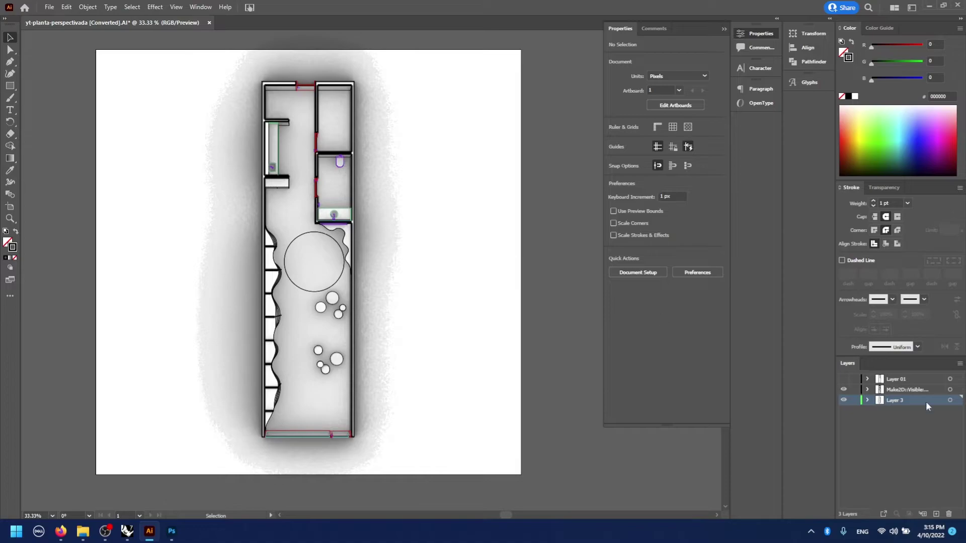
{"action": "left_click", "coordinate": [950, 400]}
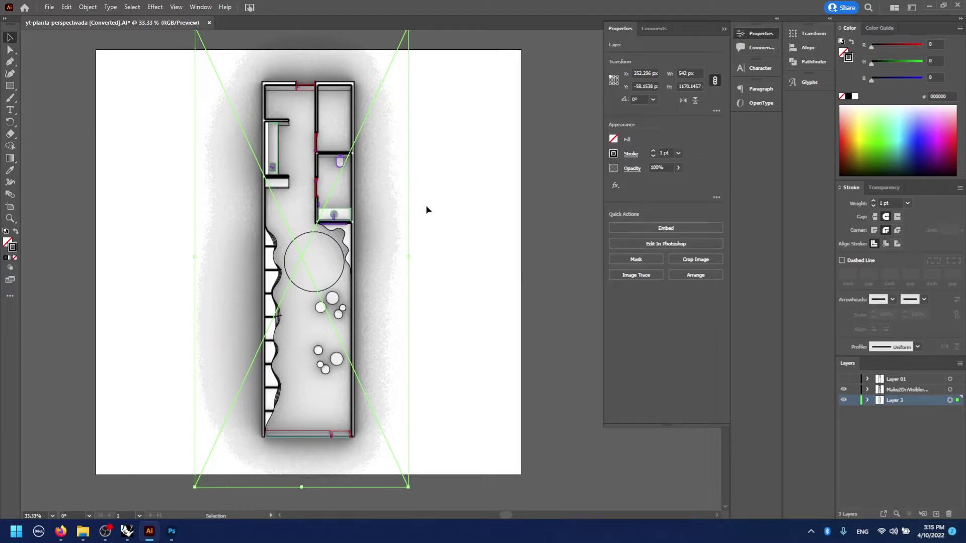
Lower the shadow image's opacity to 20% and toggle its layer to compare the fade
{"action": "left_click", "coordinate": [657, 169]}
{"action": "type", "text": "20"}
{"action": "key", "text": "Return"}
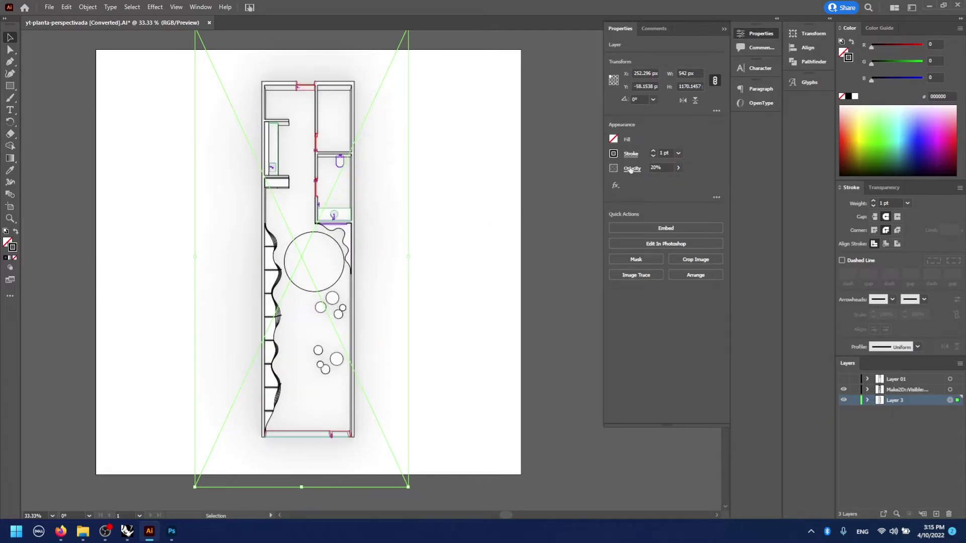
{"action": "left_click", "coordinate": [508, 204]}
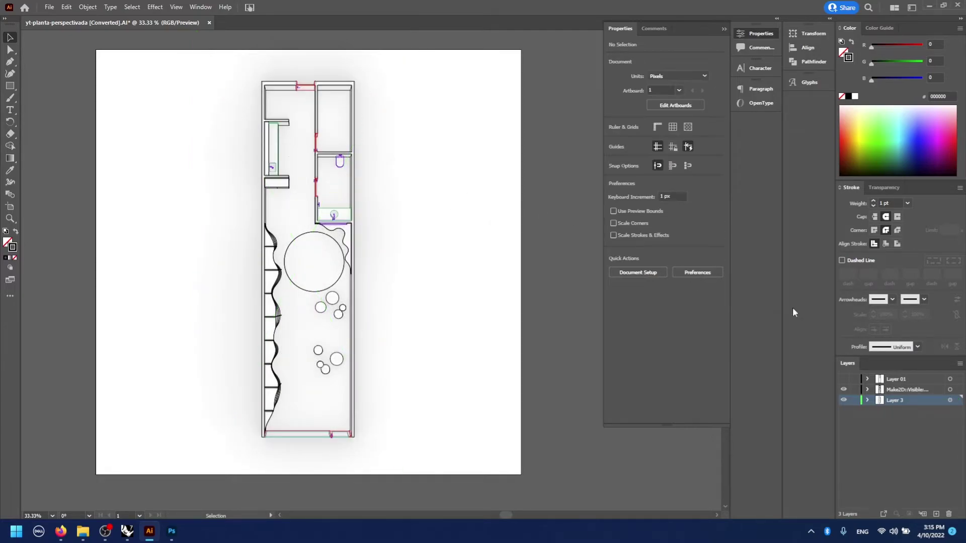
{"action": "left_click", "coordinate": [844, 401]}
{"action": "left_click", "coordinate": [844, 401]}
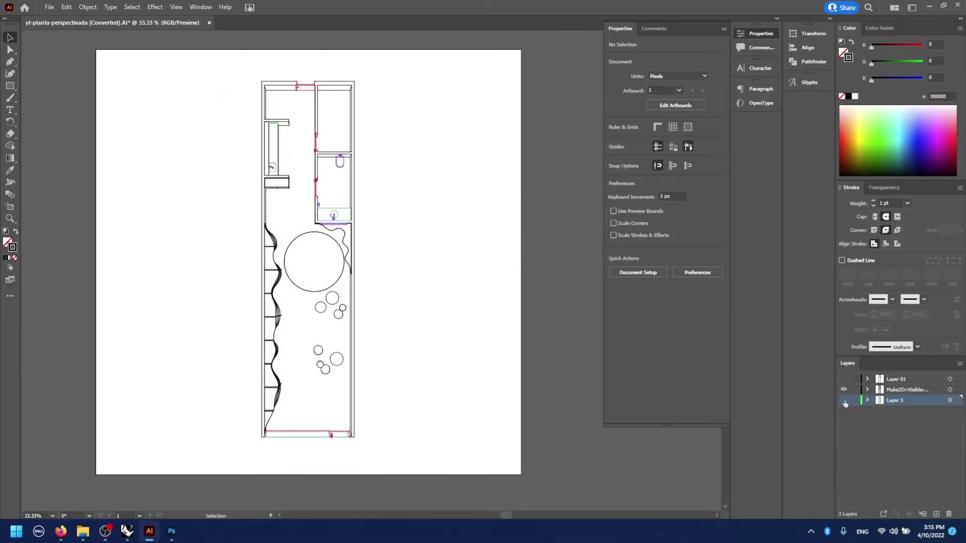
{"action": "left_click", "coordinate": [845, 401]}
{"action": "left_click", "coordinate": [844, 401]}
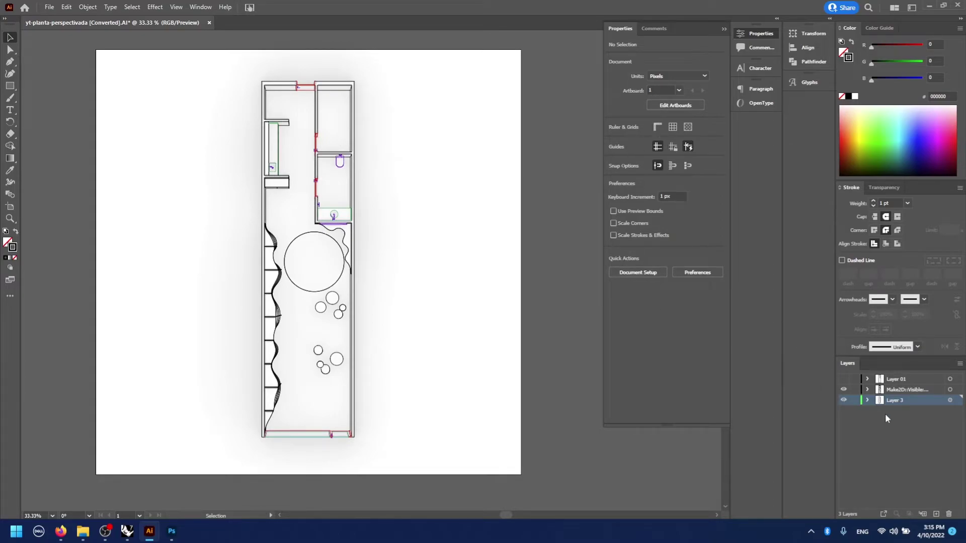
Try the shadow image at 50% opacity
{"action": "left_click", "coordinate": [949, 401]}
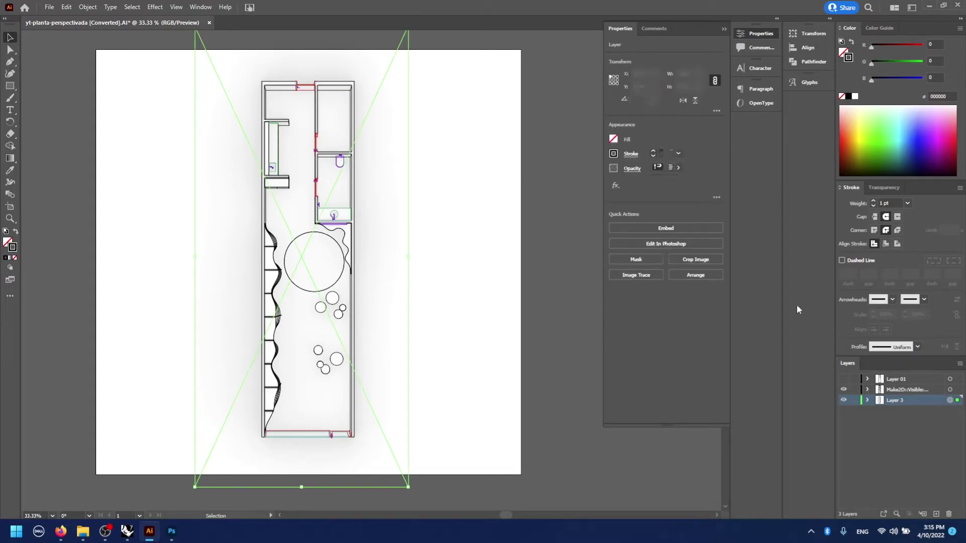
{"action": "left_click", "coordinate": [656, 167]}
{"action": "type", "text": "50"}
{"action": "key", "text": "Return"}
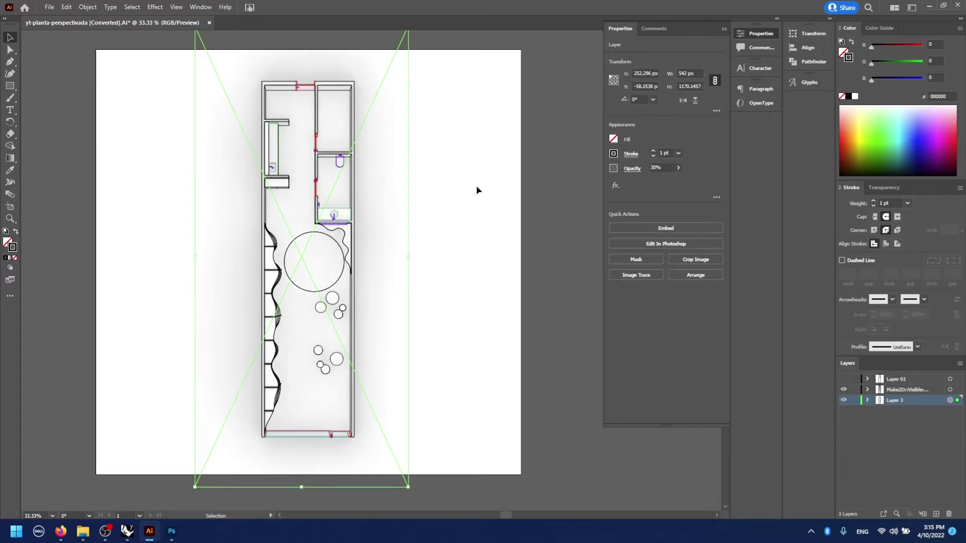
{"action": "left_click", "coordinate": [477, 189]}
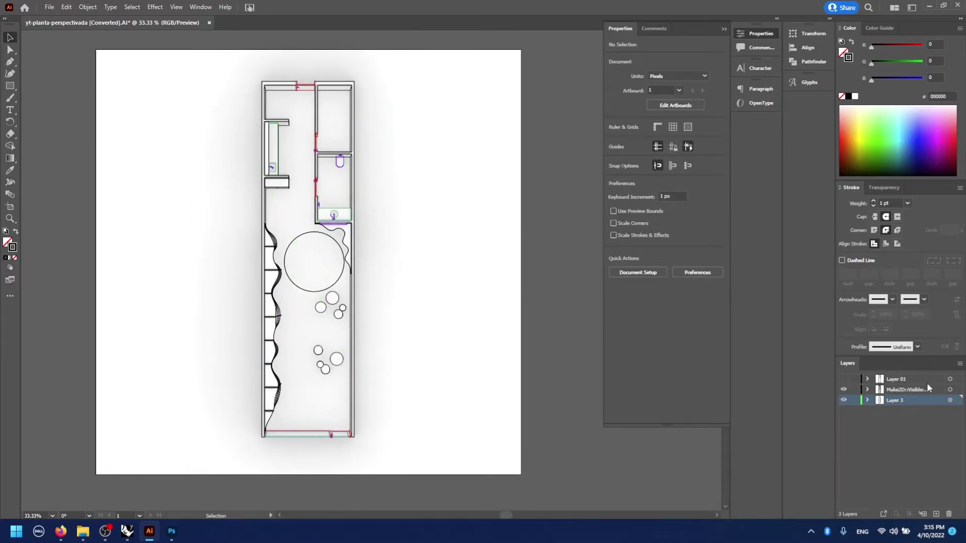
Settle the shadow image at 25% opacity and show the Layer 01 linework again
{"action": "left_click", "coordinate": [950, 401]}
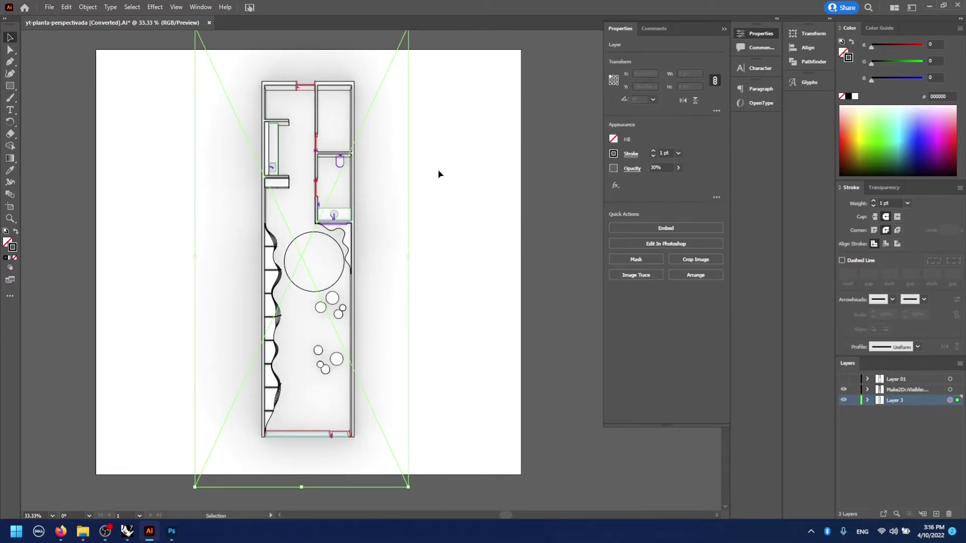
{"action": "left_click", "coordinate": [655, 168]}
{"action": "type", "text": "25"}
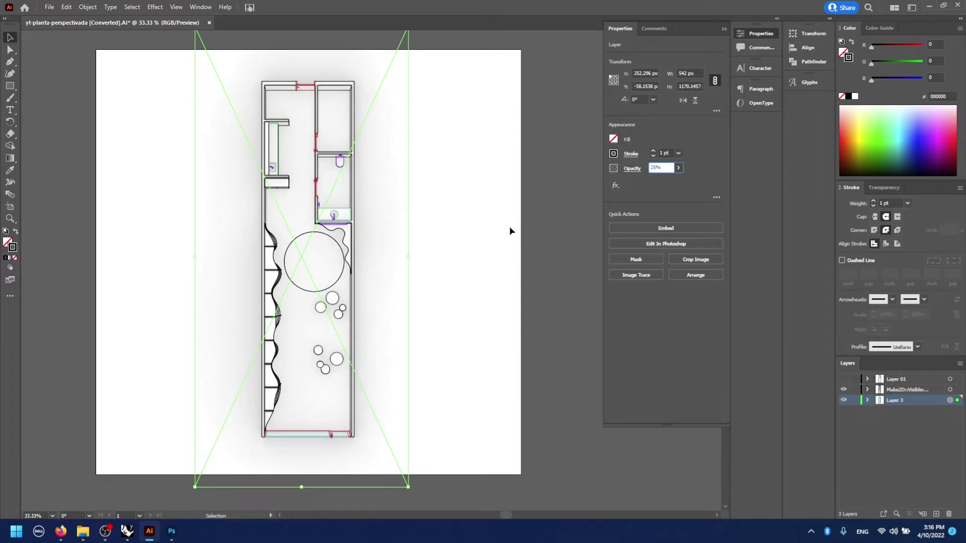
{"action": "key", "text": "Return"}
{"action": "left_click", "coordinate": [464, 220]}
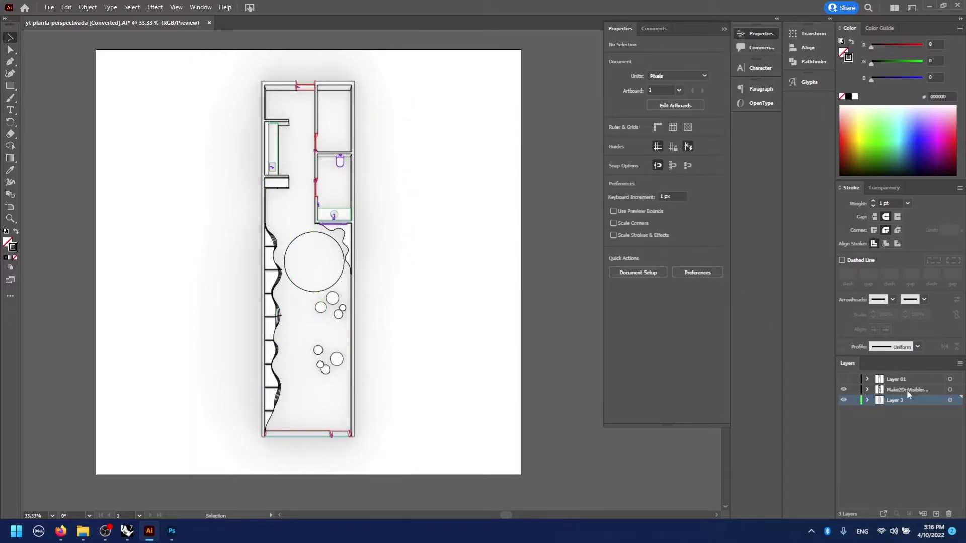
{"action": "left_click", "coordinate": [950, 400]}
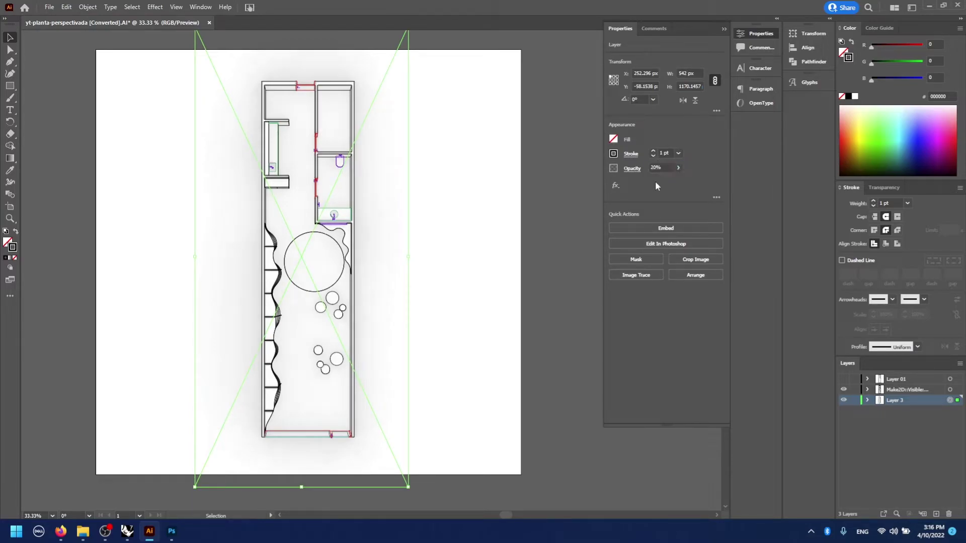
{"action": "left_click", "coordinate": [467, 254]}
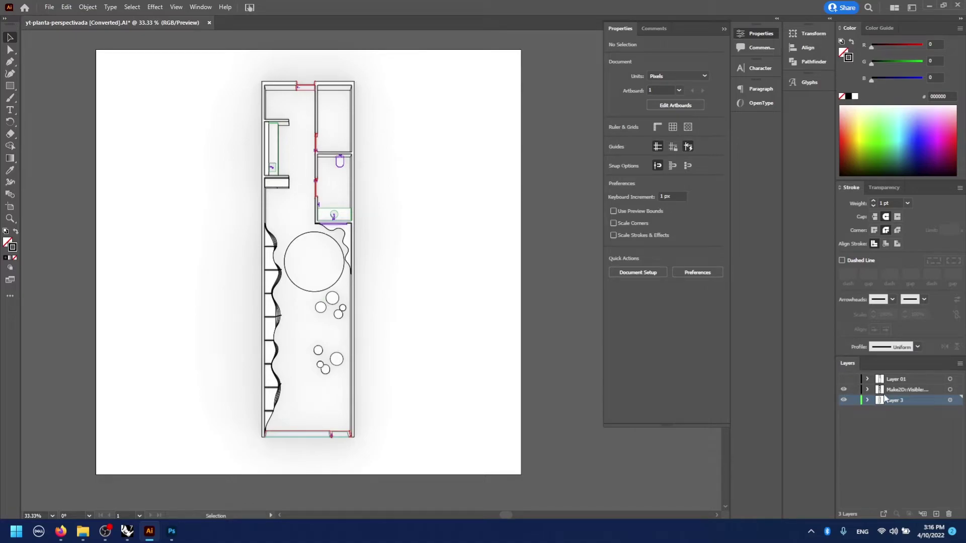
{"action": "left_click", "coordinate": [846, 379]}
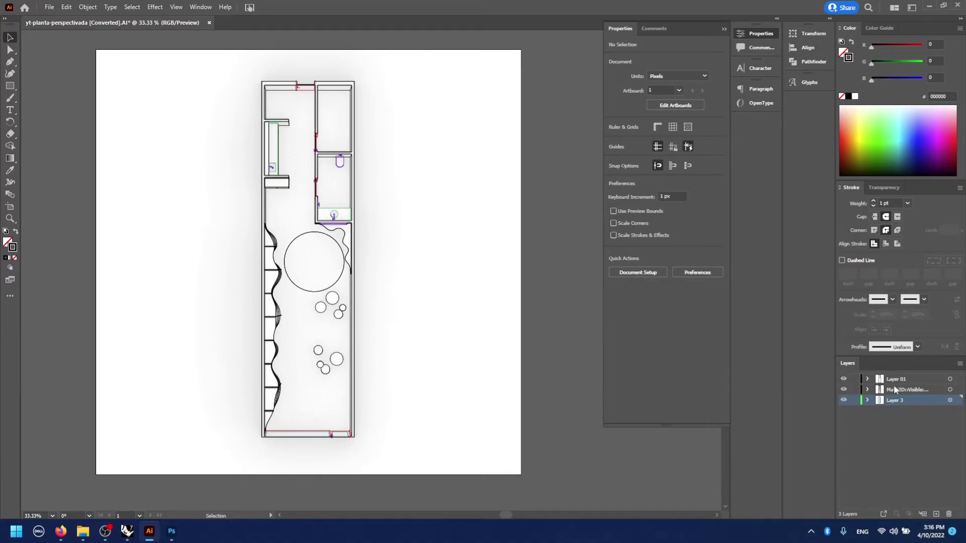
{"action": "left_click", "coordinate": [950, 391]}
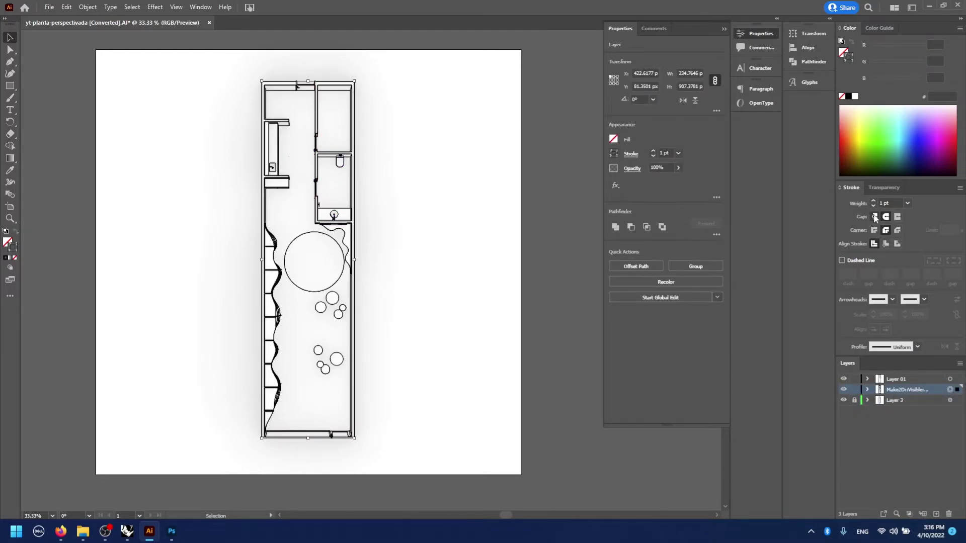
Give the Make2D linework a 0.5 pt stroke in dark grey 343434
{"action": "left_click", "coordinate": [908, 205]}
{"action": "left_click", "coordinate": [905, 224]}
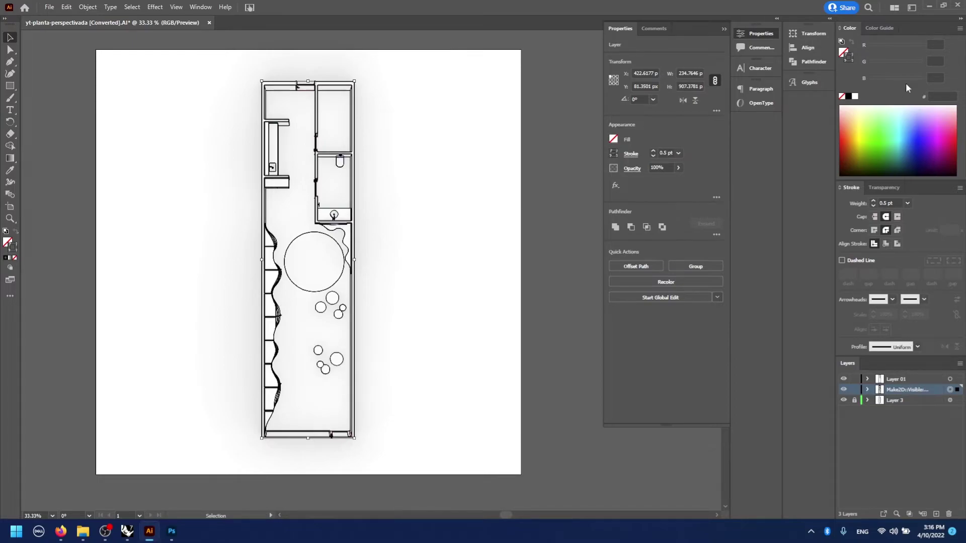
{"action": "left_click", "coordinate": [937, 93]}
{"action": "key", "text": "Return"}
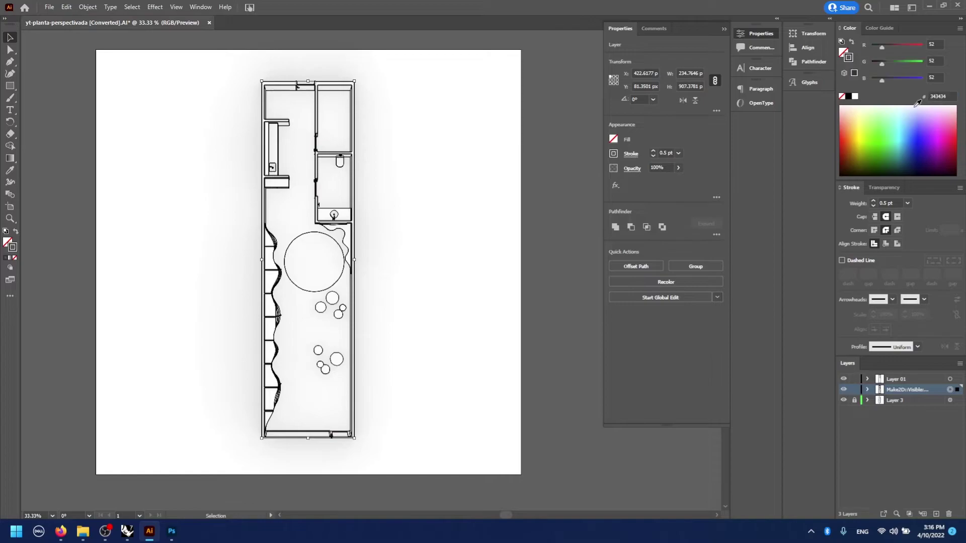
{"action": "left_click", "coordinate": [493, 181]}
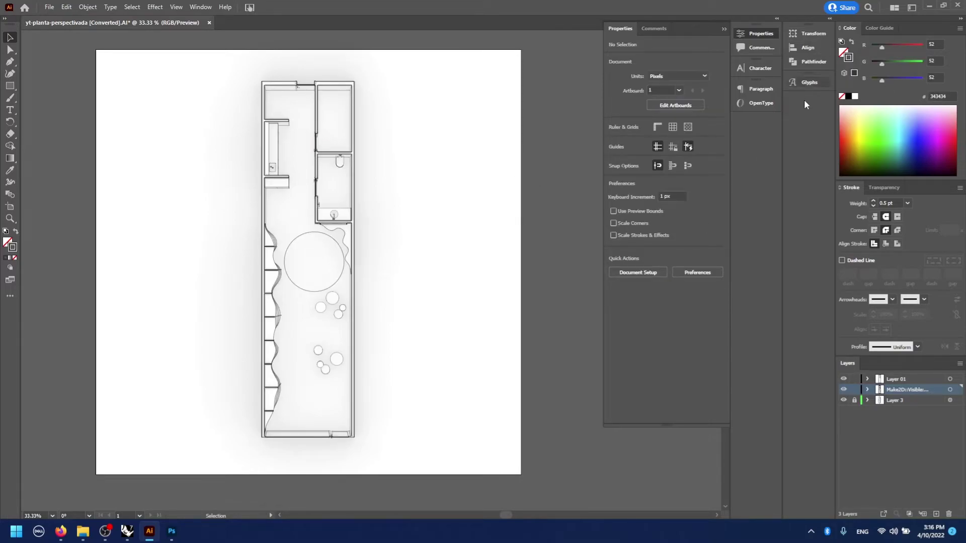
Set Layer 01's wall strokes to butt caps and miter joins
{"action": "left_click", "coordinate": [951, 380]}
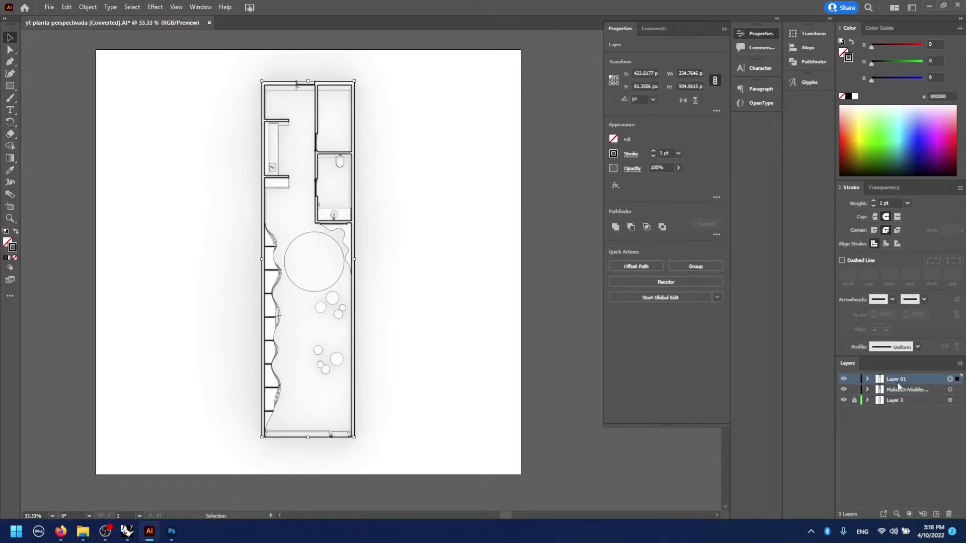
{"action": "left_click", "coordinate": [874, 217]}
{"action": "left_click", "coordinate": [875, 230]}
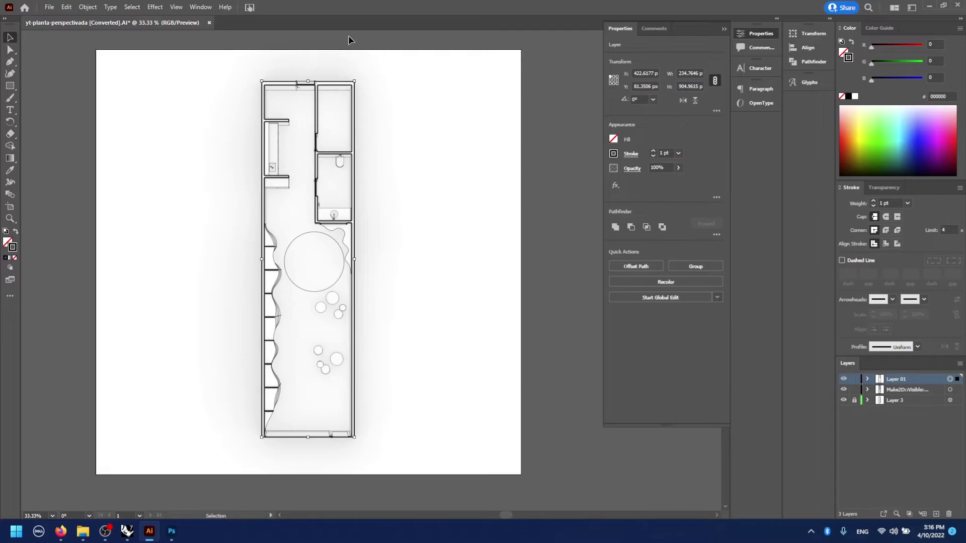
Switch the wall strokes to round caps and hide the Make2D and shadow layers
{"action": "scroll", "coordinate": [373, 81], "scroll_direction": "up", "scroll_amount": 6, "text": "alt"}
{"action": "scroll", "coordinate": [330, 80], "scroll_direction": "up", "scroll_amount": 3, "text": "alt"}
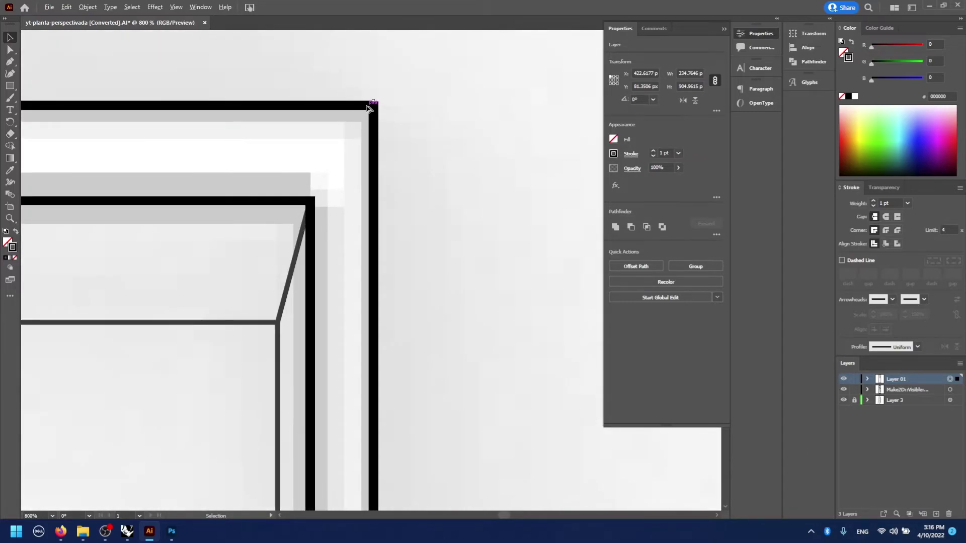
{"action": "left_click", "coordinate": [885, 218]}
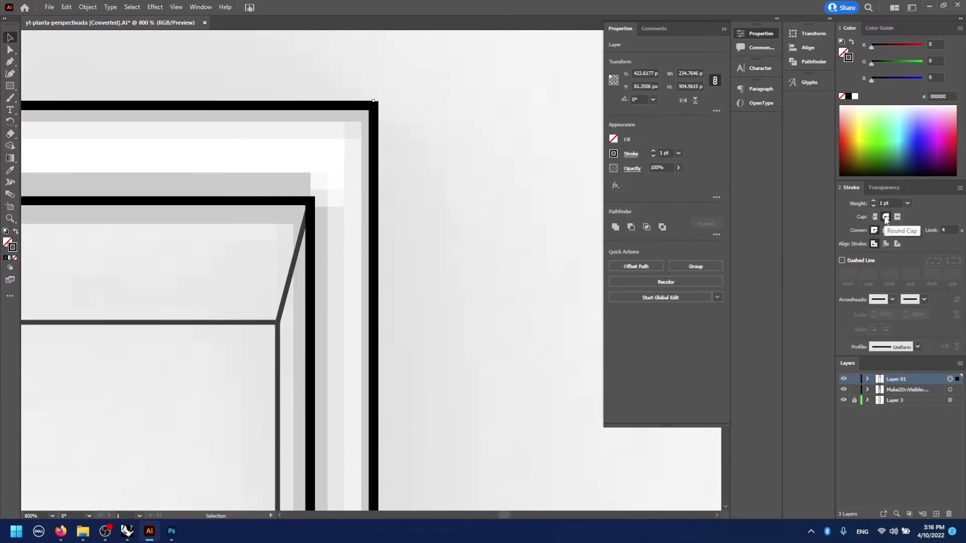
{"action": "left_click", "coordinate": [369, 141]}
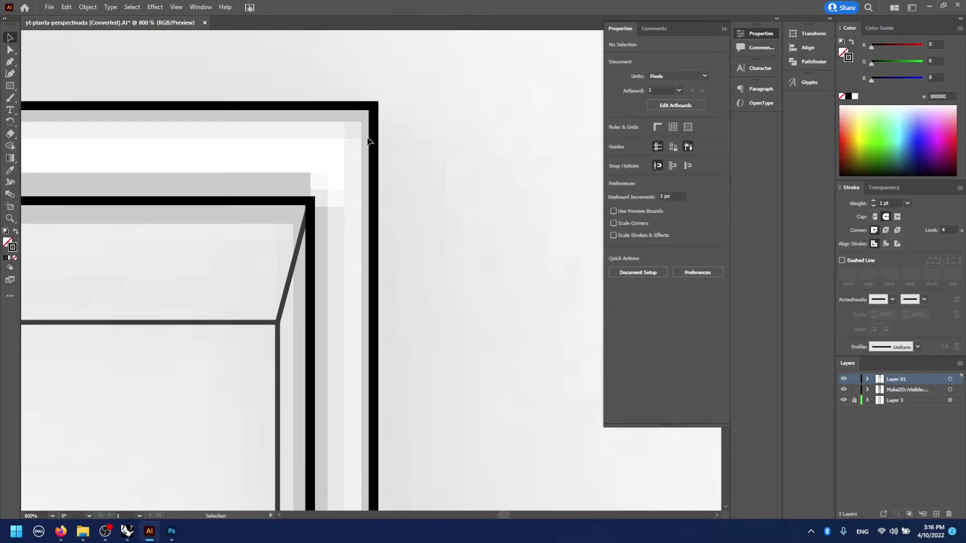
{"action": "left_click", "coordinate": [844, 389]}
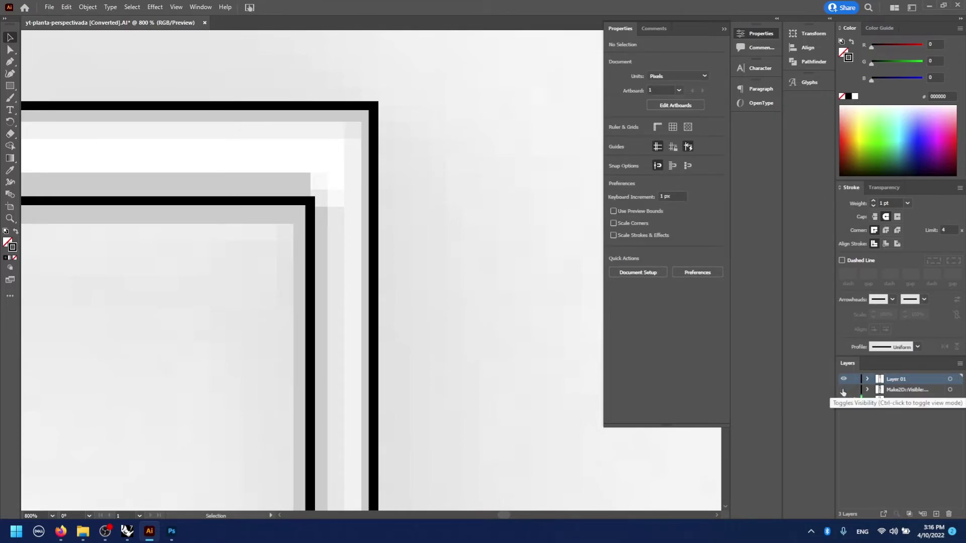
{"action": "left_click", "coordinate": [844, 400]}
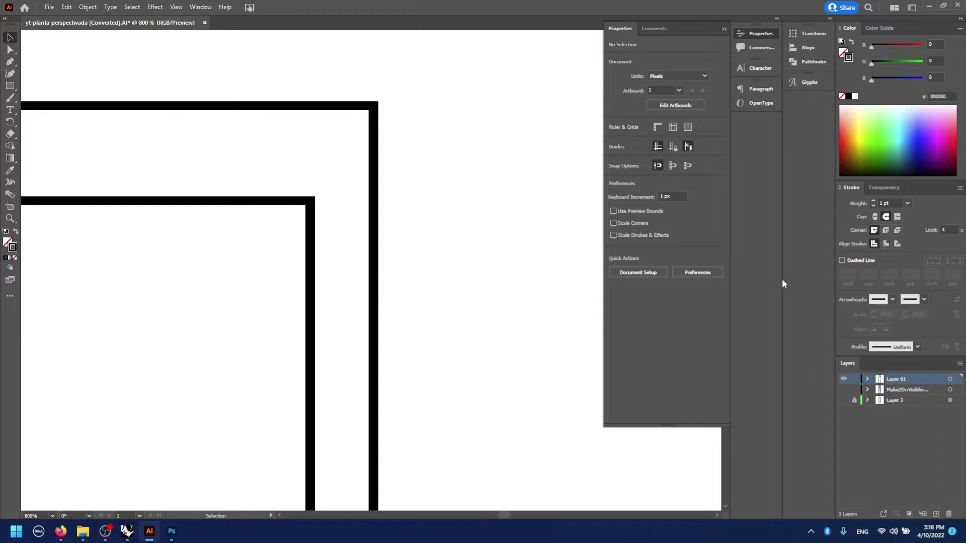
{"action": "left_click", "coordinate": [948, 380]}
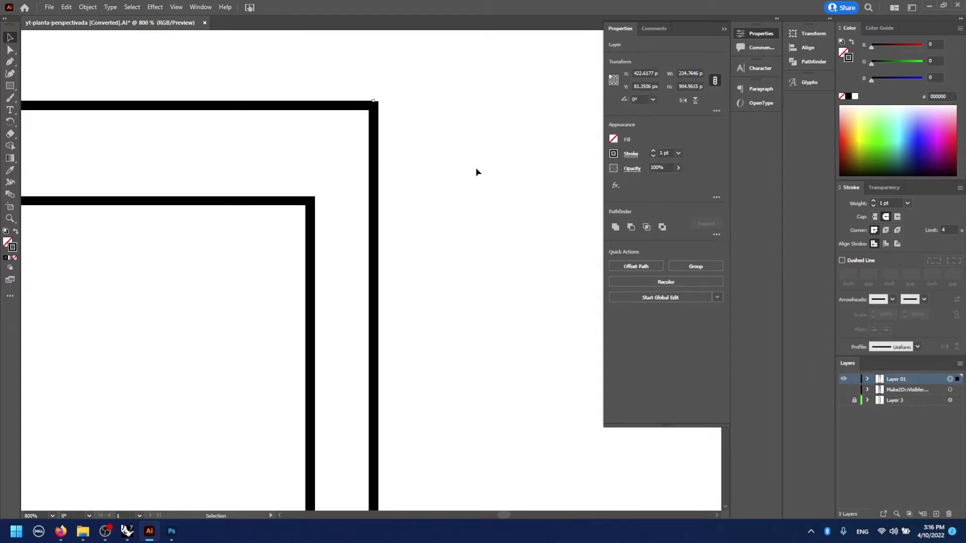
Try joining the outer wall path's open ends and dismiss the cannot-join error
{"action": "left_click", "coordinate": [374, 121]}
{"action": "right_click", "coordinate": [375, 120]}
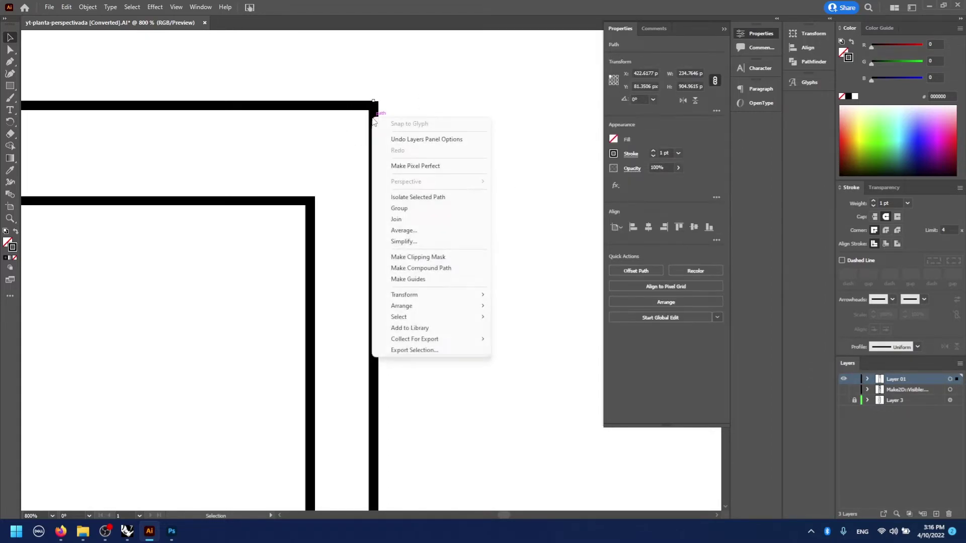
{"action": "left_click", "coordinate": [415, 220]}
{"action": "key", "text": "Return"}
{"action": "left_click", "coordinate": [388, 151]}
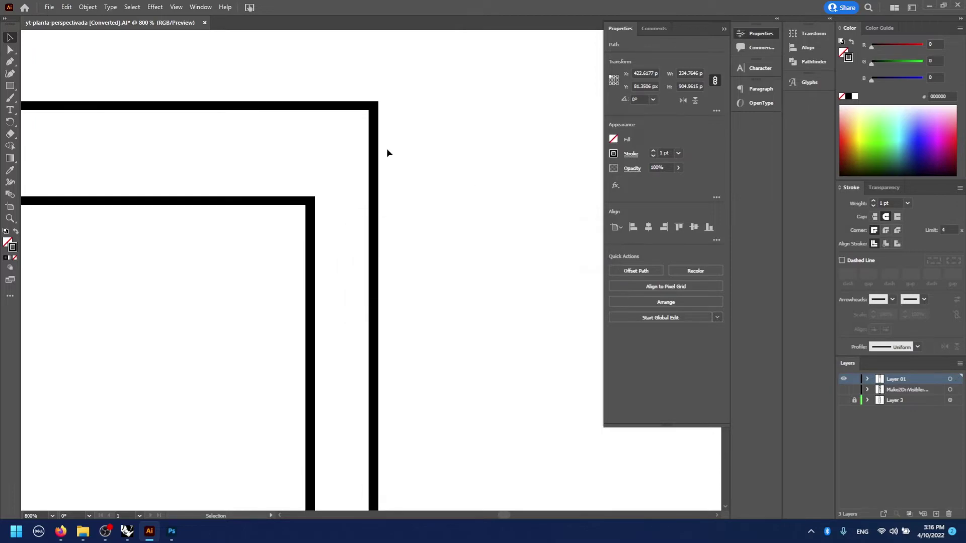
Try rounded corners on both L-shaped wall outlines, then settle on butt caps and miter joins
{"action": "left_click", "coordinate": [376, 146]}
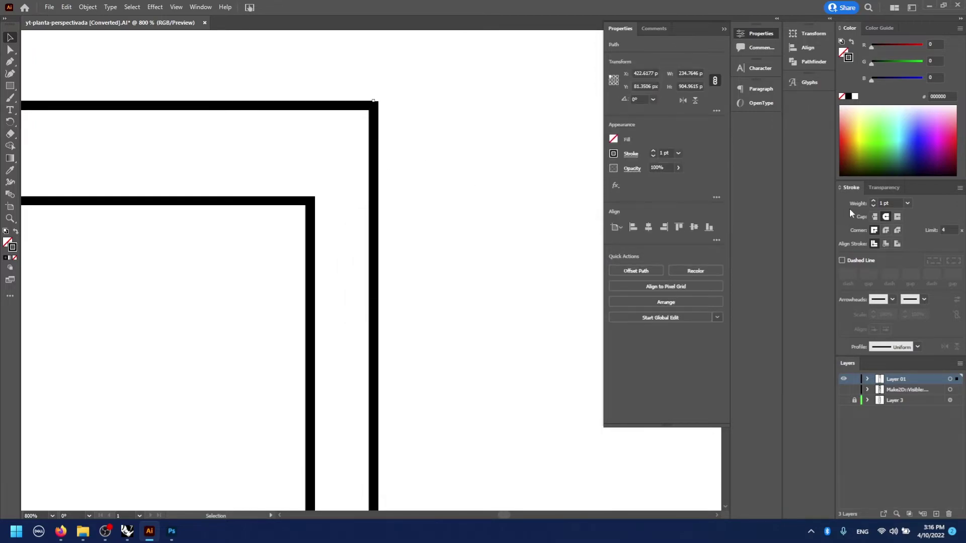
{"action": "left_click", "coordinate": [885, 230]}
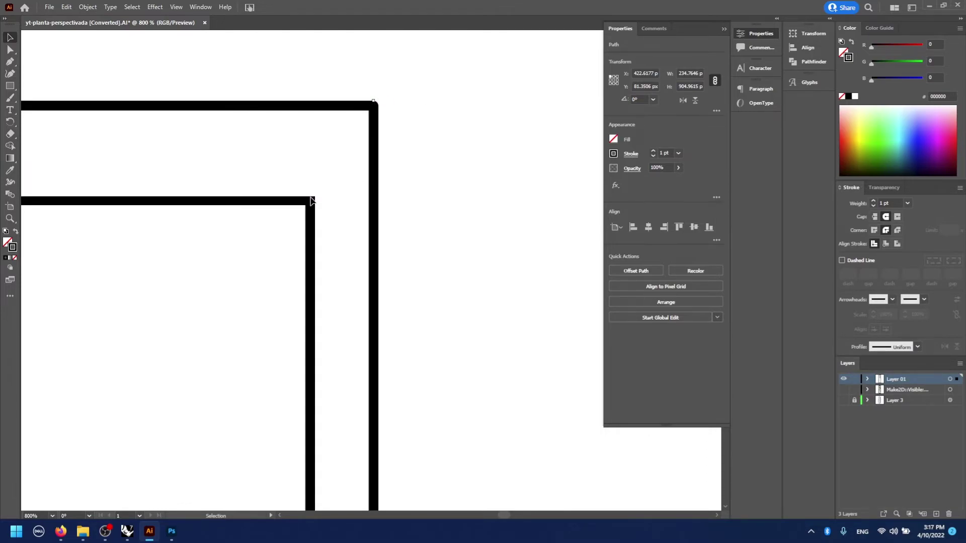
{"action": "left_click", "coordinate": [875, 216]}
{"action": "left_click_drag", "start_coordinate": [458, 220], "coordinate": [262, 119]}
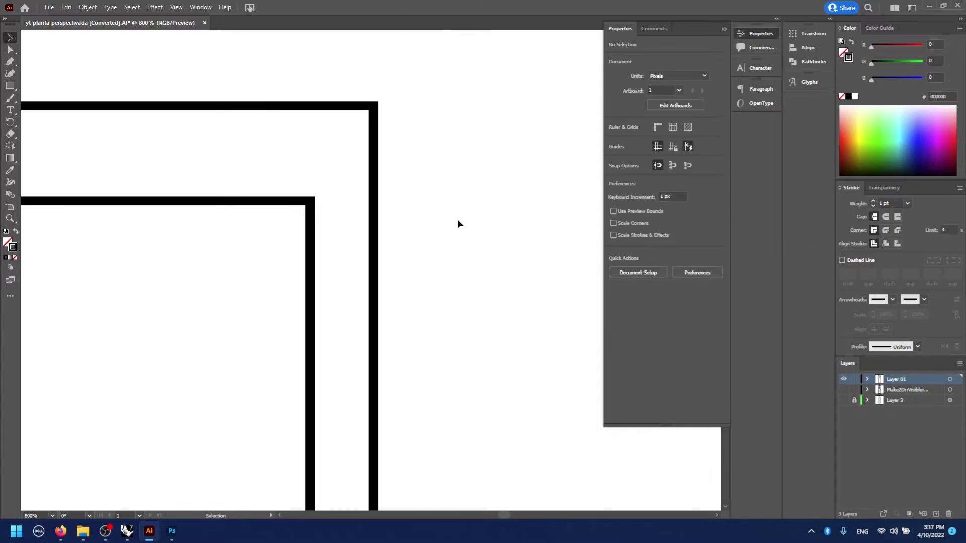
{"action": "left_click", "coordinate": [886, 230]}
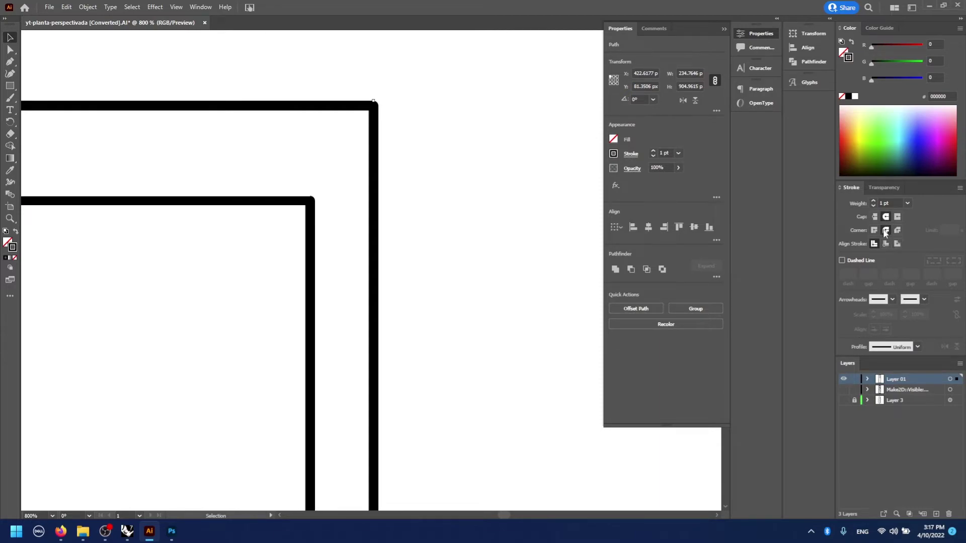
{"action": "left_click", "coordinate": [874, 216]}
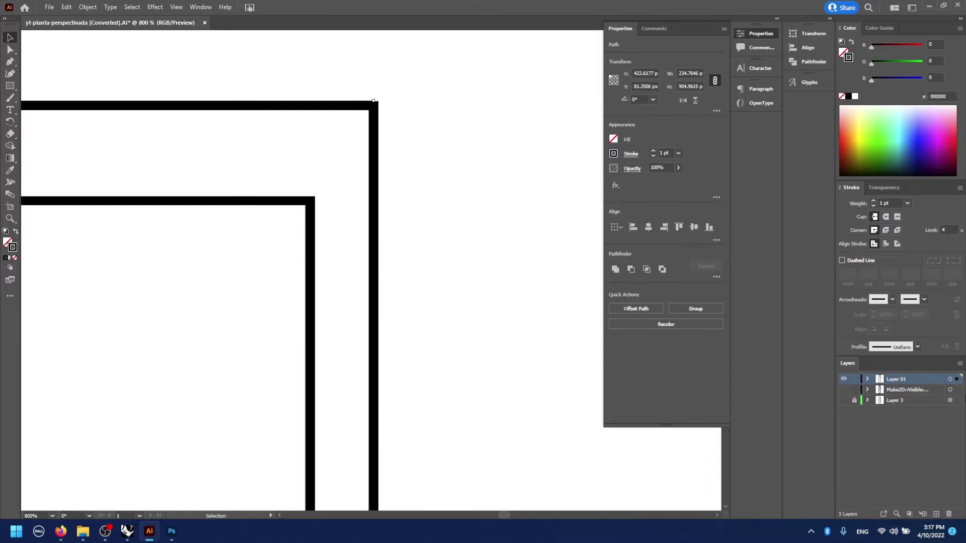
{"action": "scroll", "coordinate": [482, 269], "scroll_direction": "down", "scroll_amount": 2, "text": "alt"}
Zoom out to the whole floor plan and convert its paths into a Live Paint group
{"action": "scroll", "coordinate": [478, 276], "scroll_direction": "down", "scroll_amount": 3, "text": "alt"}
{"action": "scroll", "coordinate": [332, 272], "scroll_direction": "up", "scroll_amount": 2, "text": "alt"}
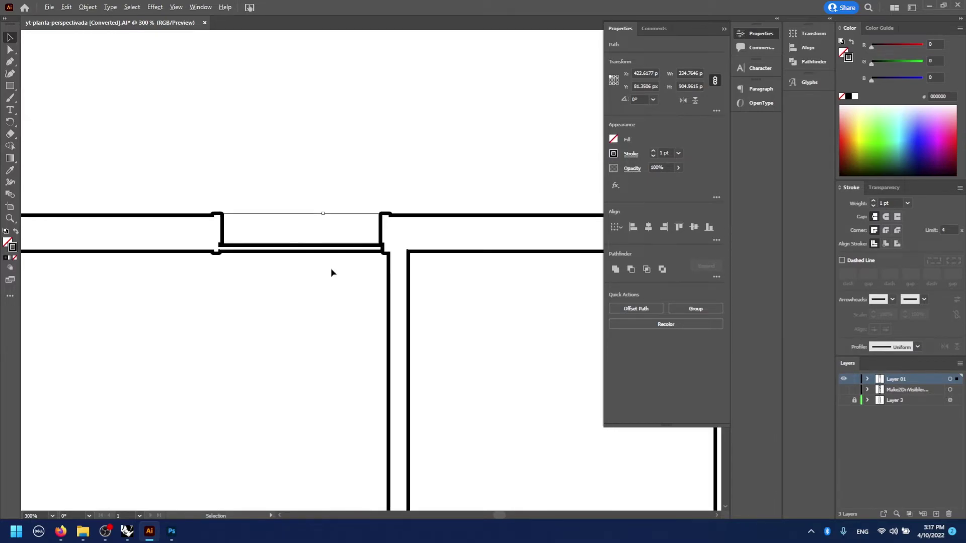
{"action": "scroll", "coordinate": [330, 268], "scroll_direction": "down", "scroll_amount": 4, "text": "alt"}
{"action": "scroll", "coordinate": [378, 330], "scroll_direction": "down", "scroll_amount": 1, "text": "alt"}
{"action": "scroll", "coordinate": [386, 310], "scroll_direction": "down", "scroll_amount": 3}
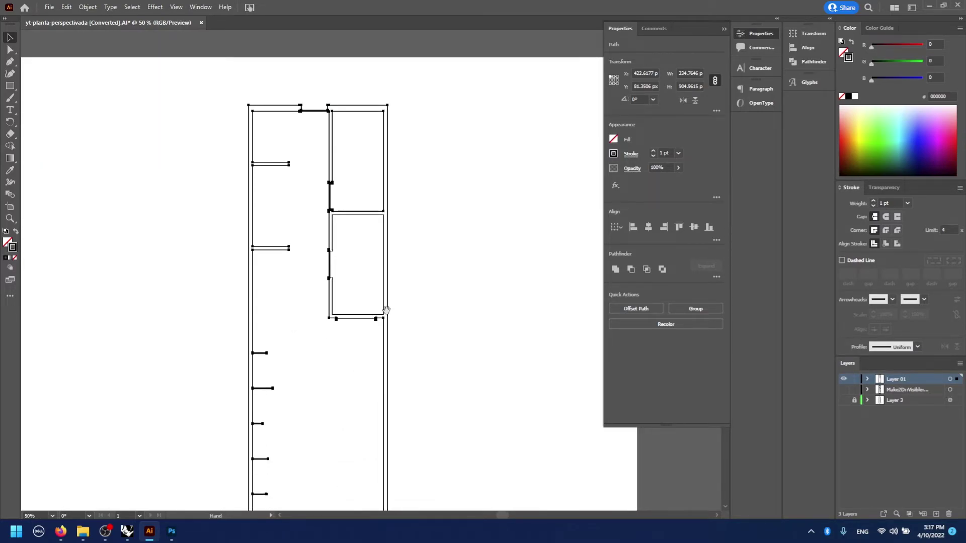
{"action": "left_click_drag", "start_coordinate": [385, 310], "coordinate": [414, 228]}
{"action": "scroll", "coordinate": [421, 244], "scroll_direction": "down", "scroll_amount": 1, "text": "alt"}
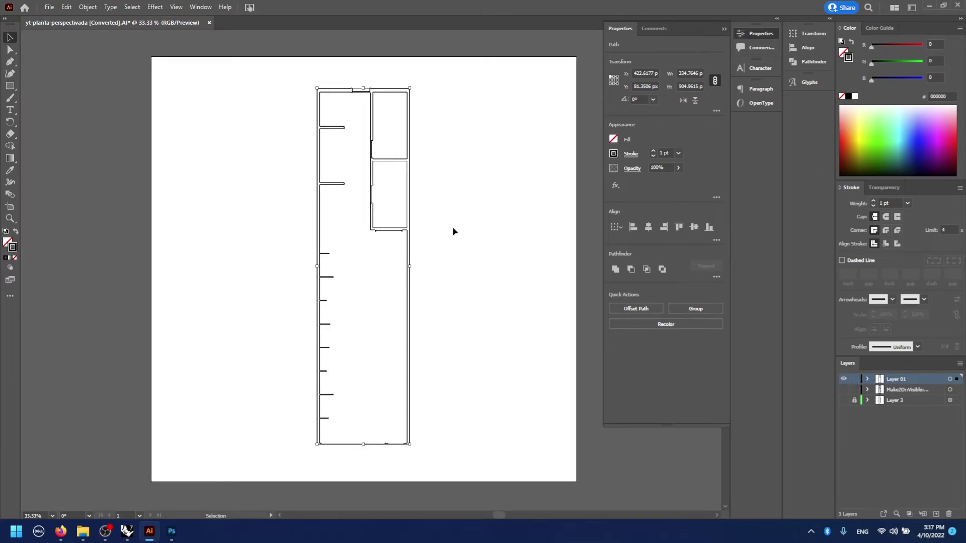
{"action": "key", "text": "k"}
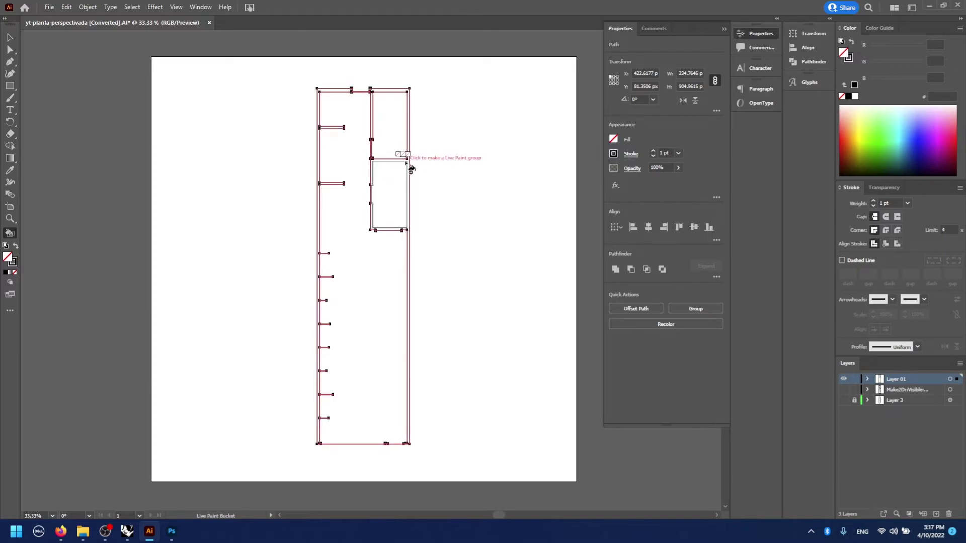
{"action": "left_click", "coordinate": [411, 171]}
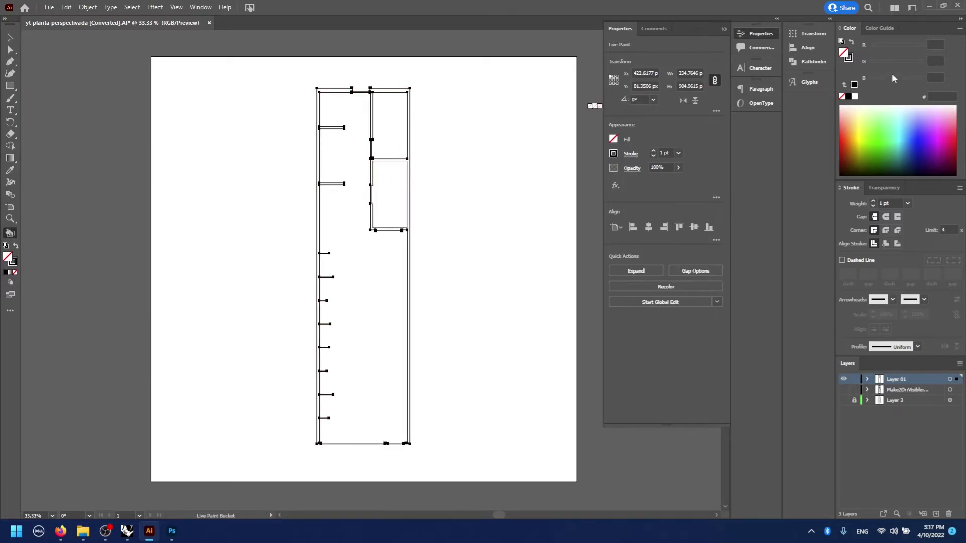
Set the paint colour to dark grey 343434
{"action": "left_click", "coordinate": [851, 61]}
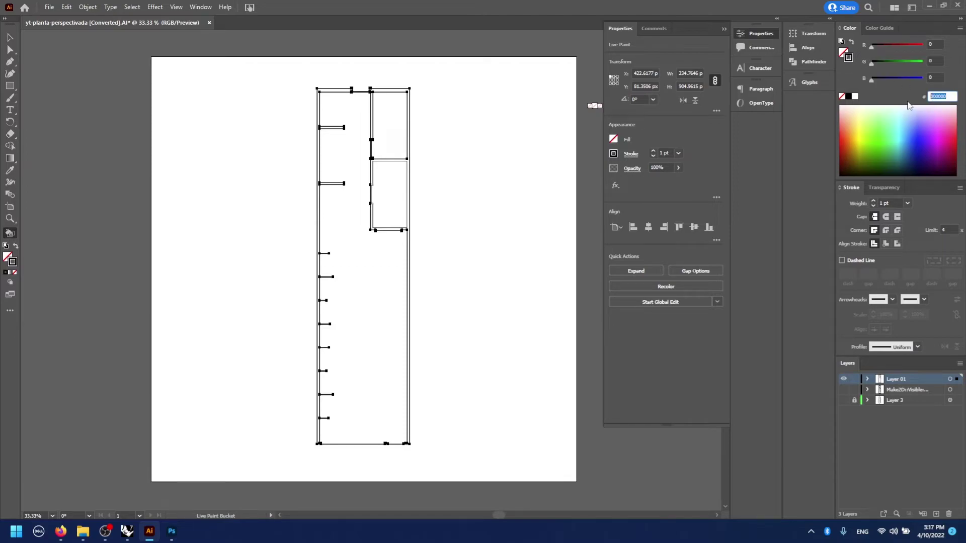
{"action": "type", "text": "343434"}
{"action": "key", "text": "Return"}
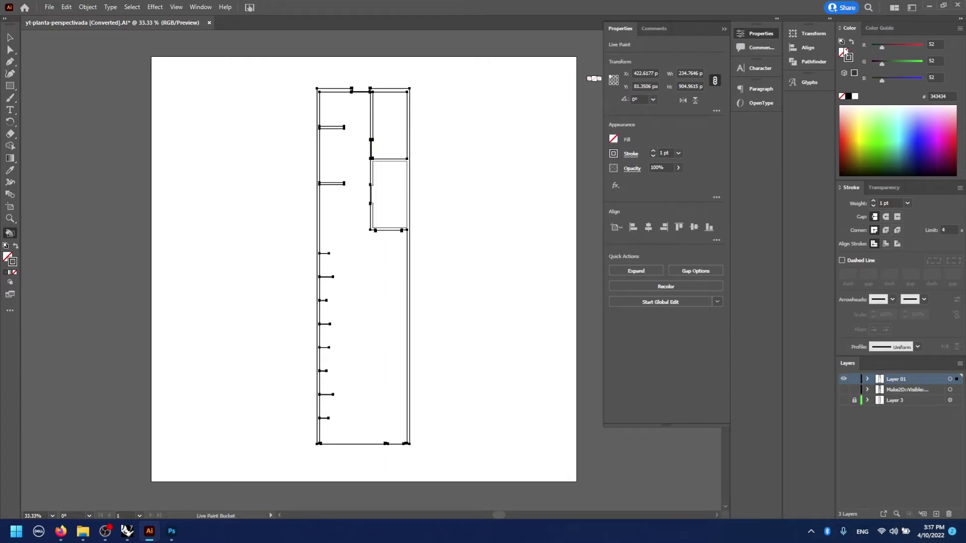
{"action": "left_click", "coordinate": [943, 96]}
{"action": "key", "text": "BackSpace"}
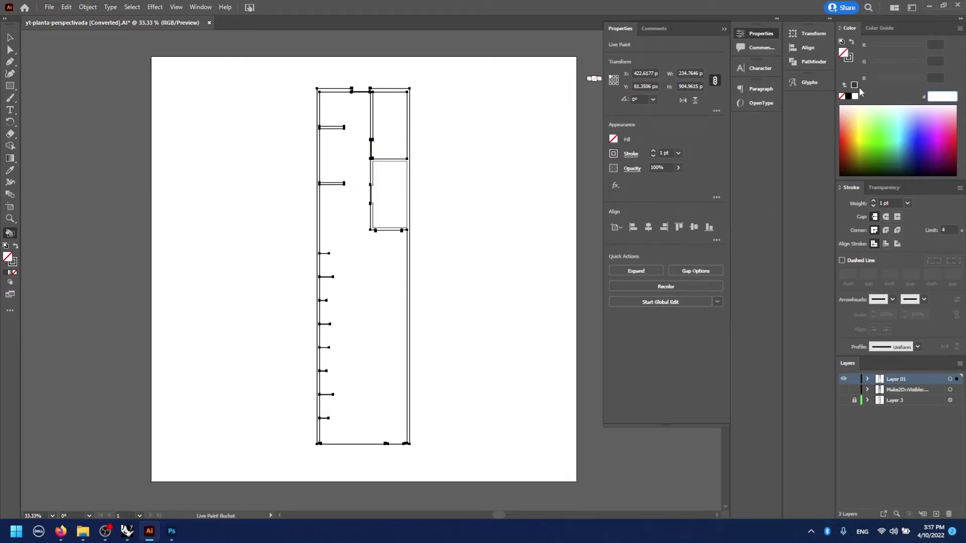
Fill the right-hand room and left wall strip dark grey, then undo both fills
{"action": "left_click", "coordinate": [378, 95]}
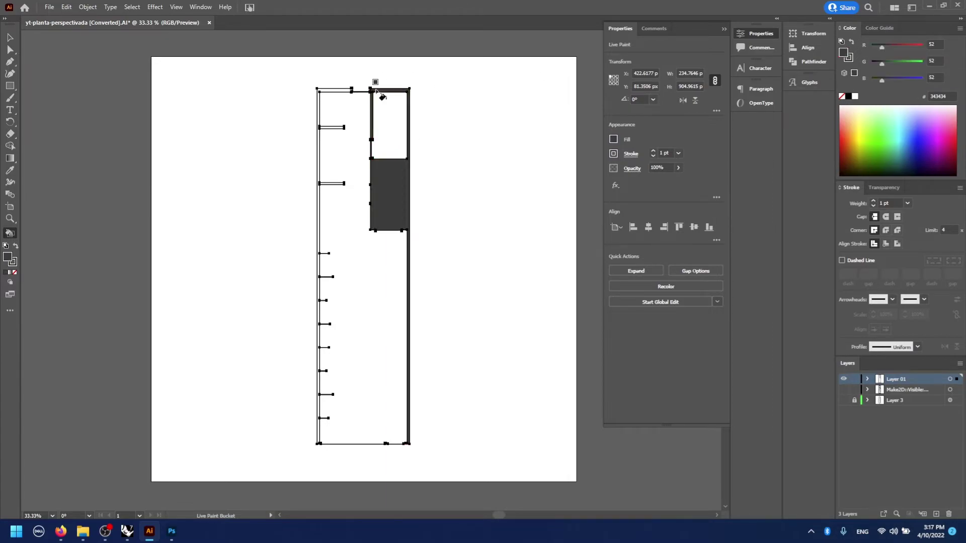
{"action": "left_click", "coordinate": [331, 91]}
{"action": "scroll", "coordinate": [390, 188], "scroll_direction": "up", "scroll_amount": 3, "text": "alt"}
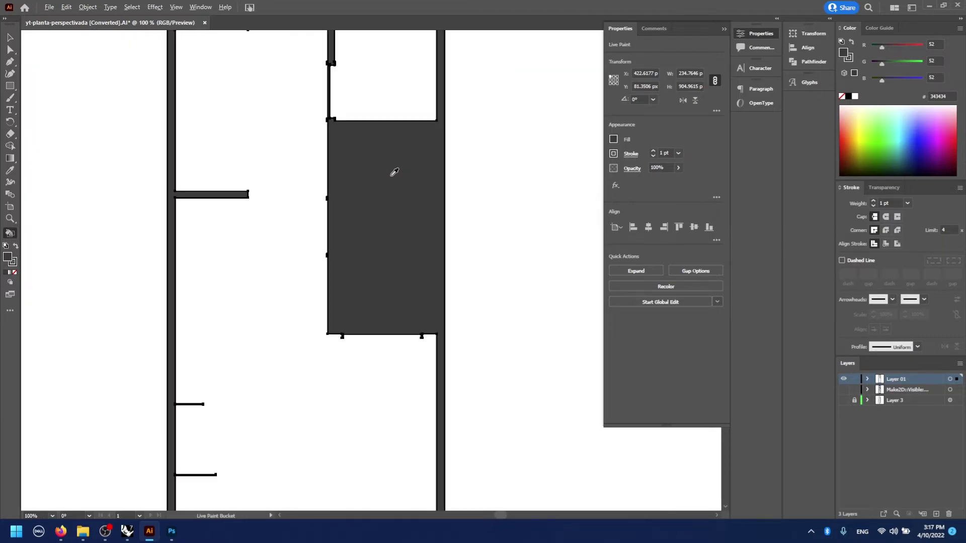
{"action": "scroll", "coordinate": [393, 168], "scroll_direction": "up", "scroll_amount": 1, "text": "alt"}
{"action": "key", "text": "ctrl+z"}
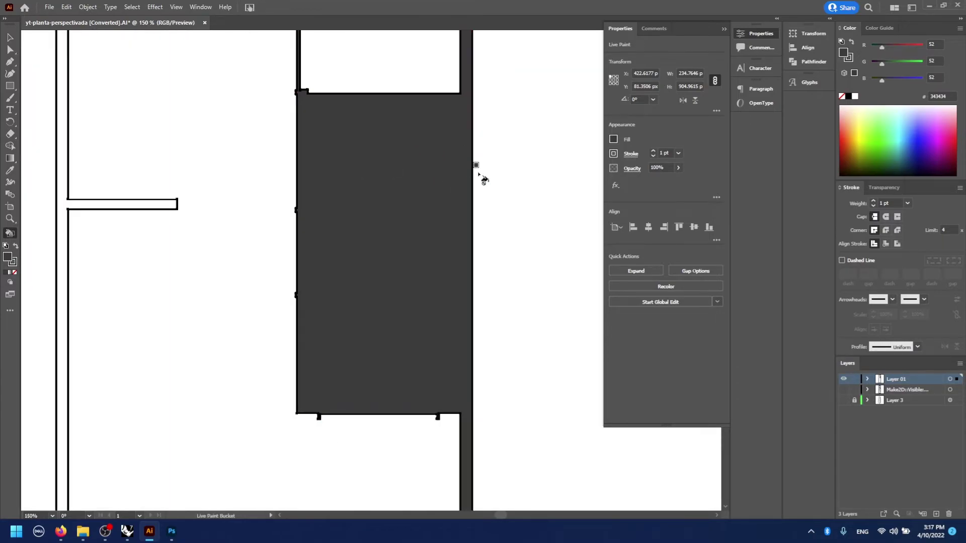
{"action": "key", "text": "ctrl+z"}
Select all the floor-plan paths with a marquee
{"action": "key", "text": "v"}
{"action": "scroll", "coordinate": [475, 159], "scroll_direction": "down", "scroll_amount": 2, "text": "alt"}
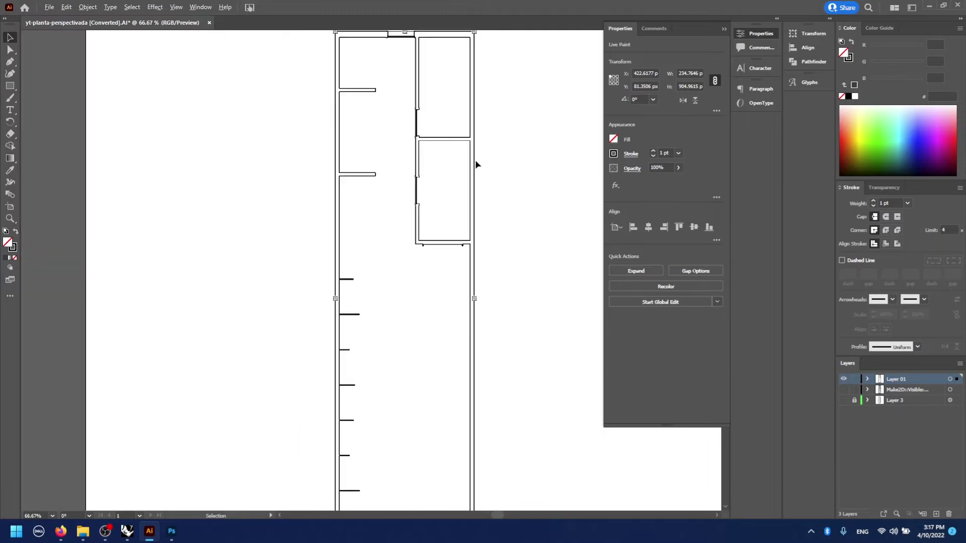
{"action": "scroll", "coordinate": [478, 151], "scroll_direction": "down", "scroll_amount": 3, "text": "alt"}
{"action": "left_click", "coordinate": [498, 95]}
{"action": "key", "text": "ctrl+a"}
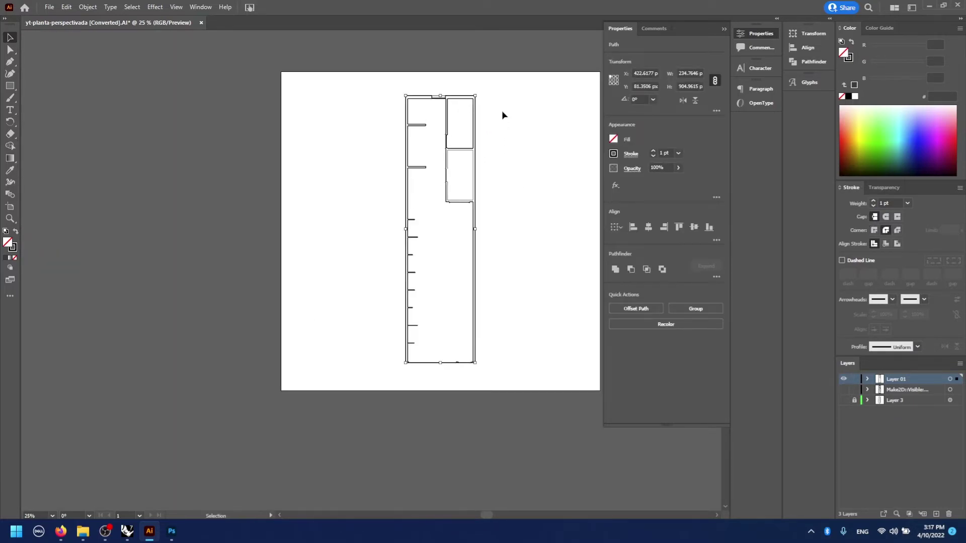
{"action": "left_click", "coordinate": [502, 110]}
{"action": "left_click", "coordinate": [475, 118]}
{"action": "key", "text": "ctrl+a"}
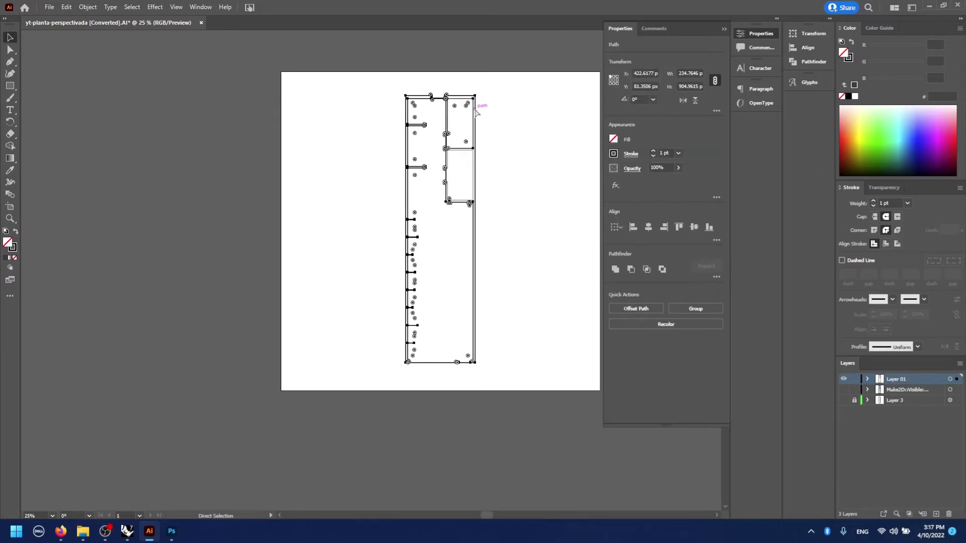
{"action": "left_click", "coordinate": [472, 132]}
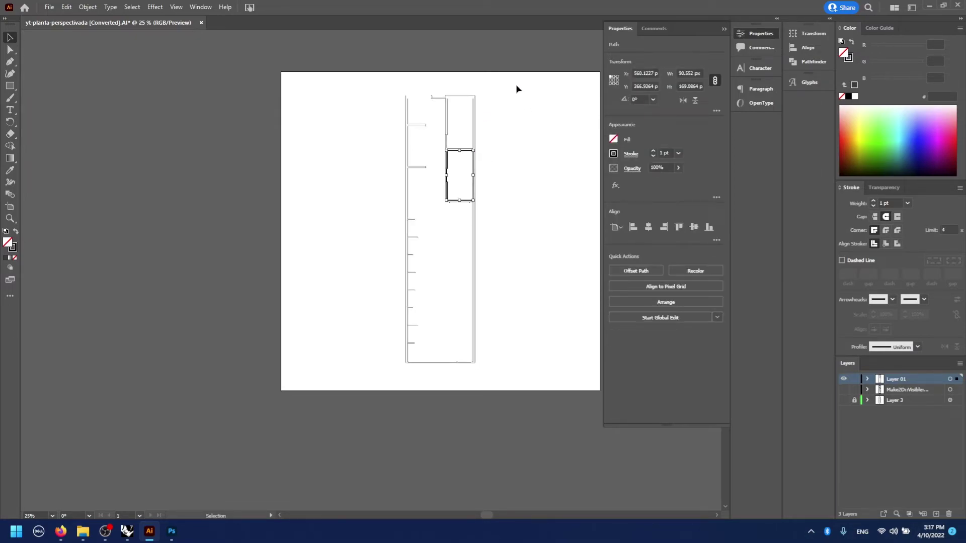
{"action": "left_click_drag", "start_coordinate": [495, 82], "coordinate": [379, 373]}
{"action": "scroll", "coordinate": [479, 161], "scroll_direction": "up", "scroll_amount": 1, "text": "alt"}
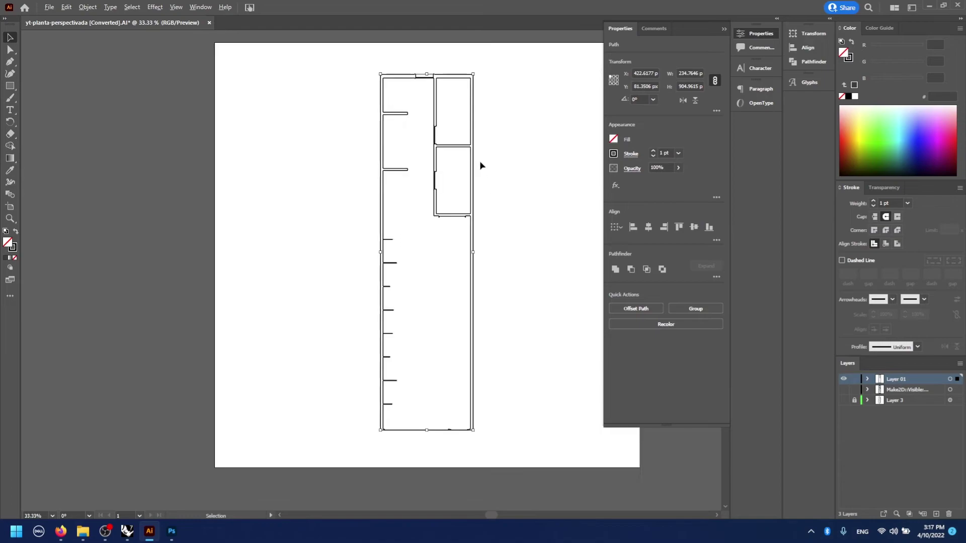
Convert the selected paths into a Live Paint group and paint the right-hand wall edges dark grey
{"action": "key", "text": "k"}
{"action": "left_click", "coordinate": [465, 170]}
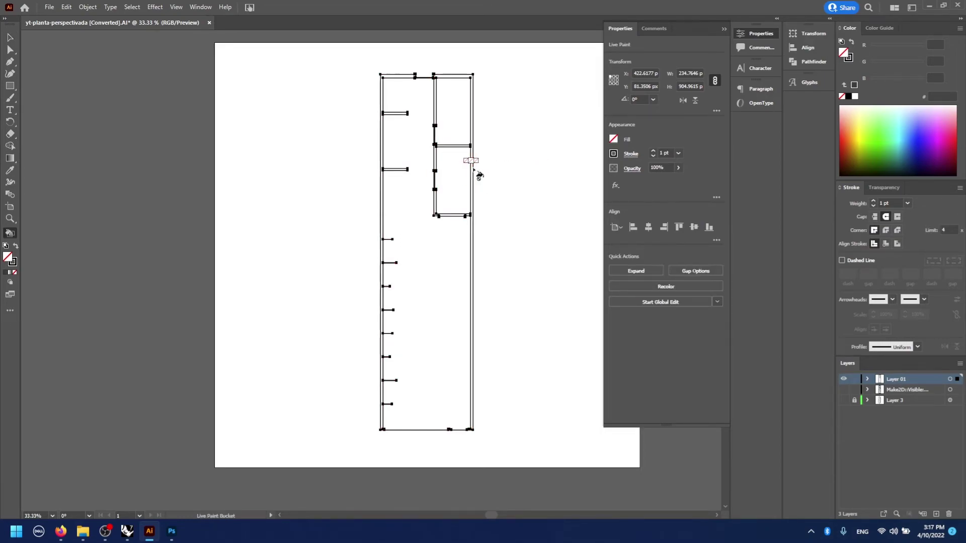
{"action": "left_click", "coordinate": [855, 86]}
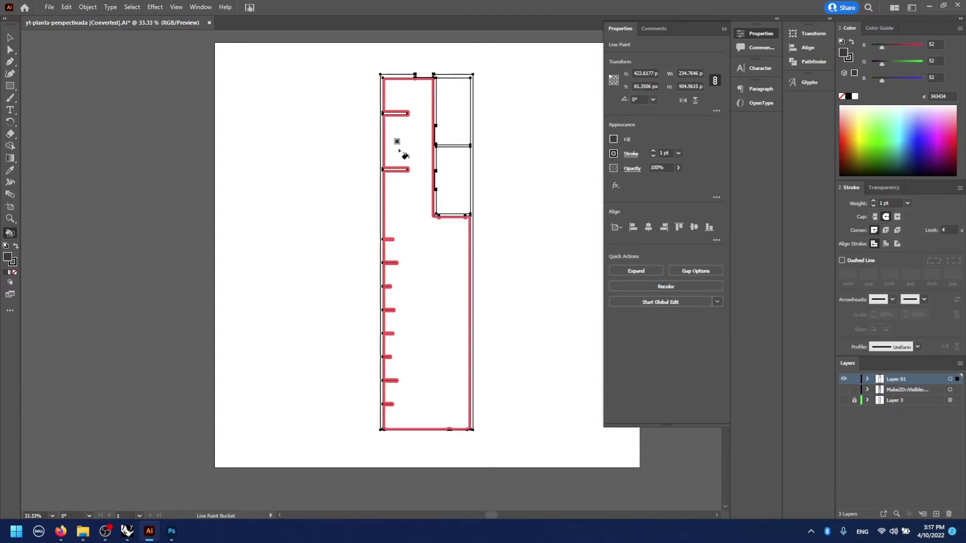
{"action": "left_click", "coordinate": [438, 149]}
Set the stroke colour to 343434 and check the stroke weight list
{"action": "left_click", "coordinate": [850, 58]}
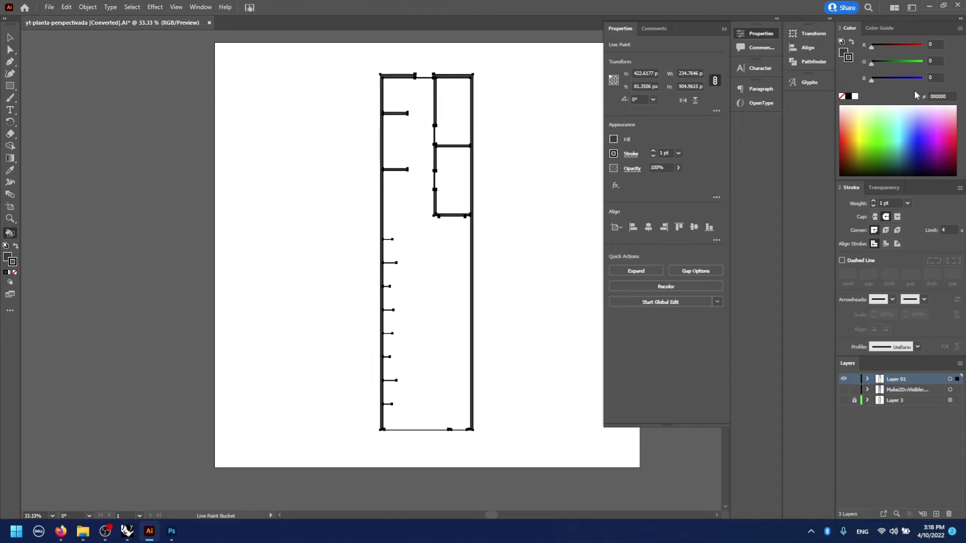
{"action": "left_click", "coordinate": [952, 97]}
{"action": "type", "text": "2"}
{"action": "type", "text": "343434"}
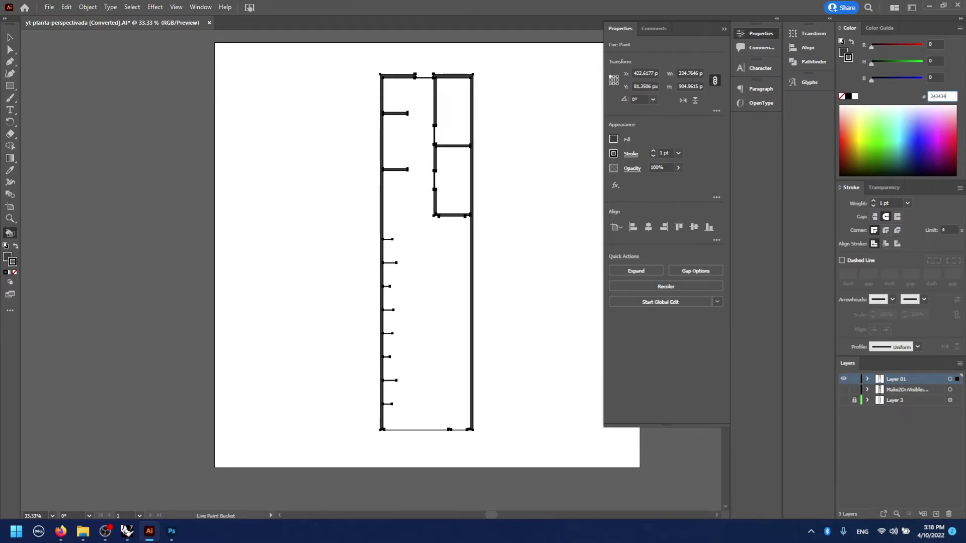
{"action": "key", "text": "Return"}
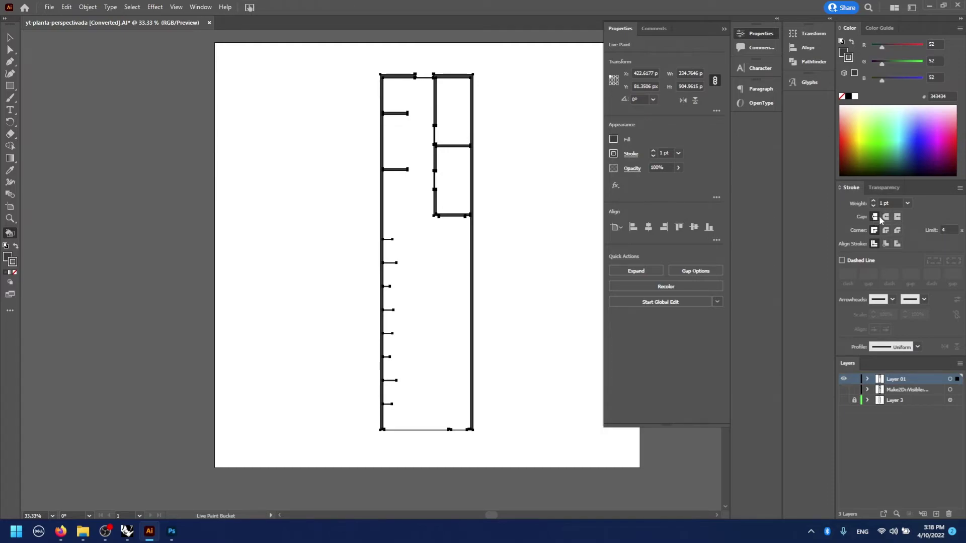
{"action": "left_click", "coordinate": [908, 205]}
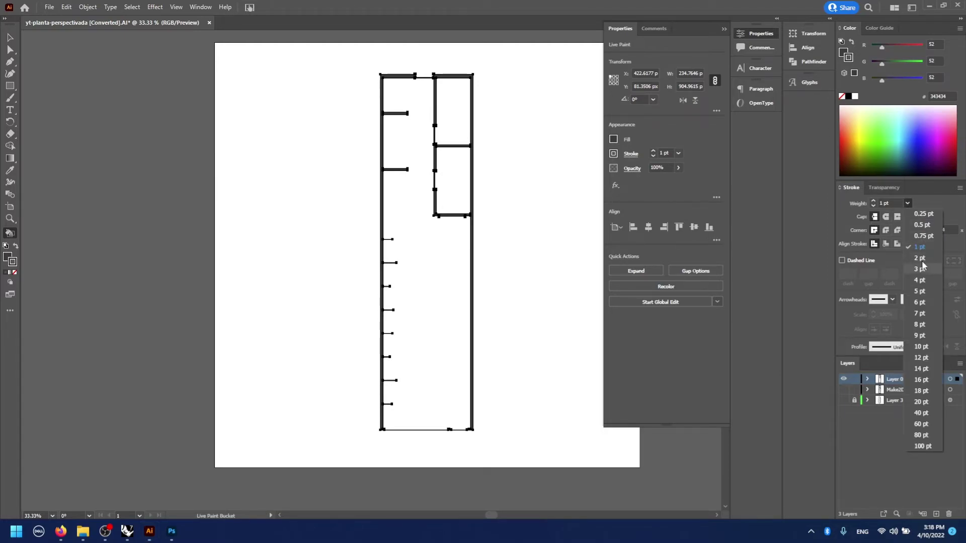
{"action": "key", "text": "Escape"}
Recolour the Live Paint wall outlines' stroke to 343434 and zoom out to check the plan
{"action": "key", "text": "v"}
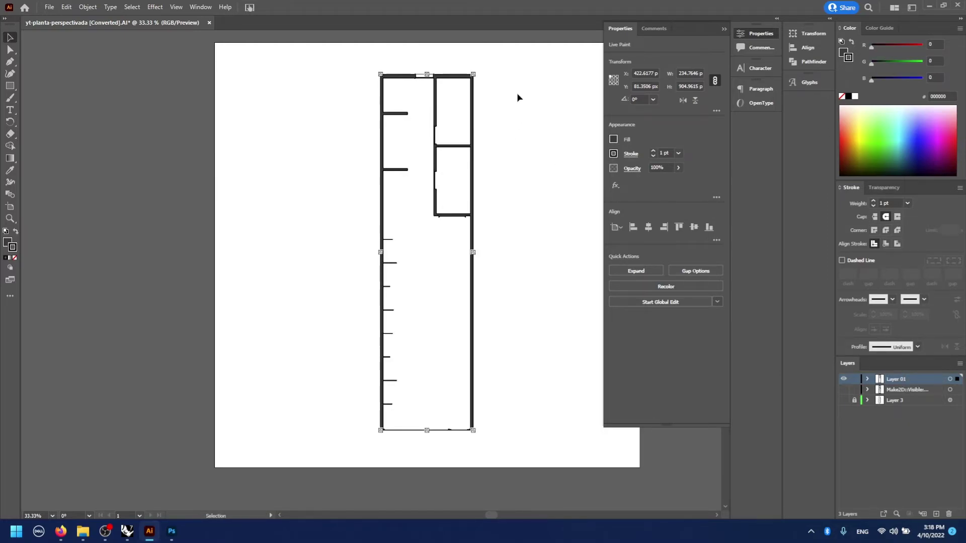
{"action": "left_click", "coordinate": [517, 93]}
{"action": "scroll", "coordinate": [442, 72], "scroll_direction": "up", "scroll_amount": 4, "text": "alt"}
{"action": "scroll", "coordinate": [393, 96], "scroll_direction": "up", "scroll_amount": 2, "text": "alt"}
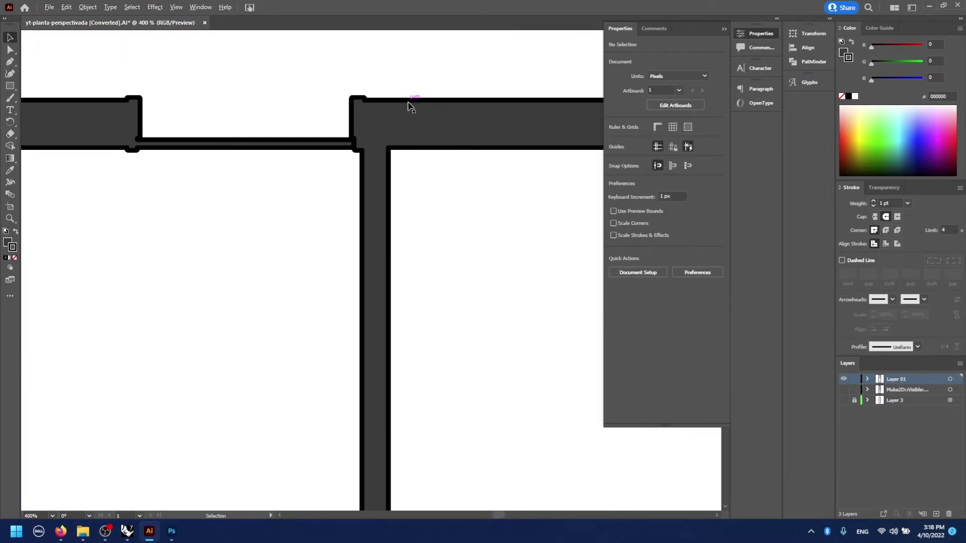
{"action": "left_click", "coordinate": [407, 101]}
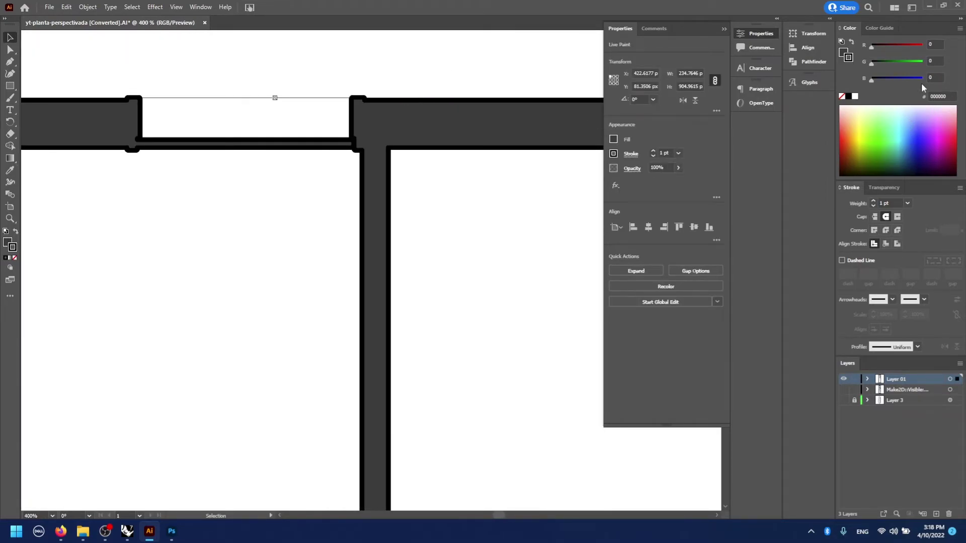
{"action": "left_click", "coordinate": [944, 96]}
{"action": "type", "text": "343434"}
{"action": "key", "text": "Return"}
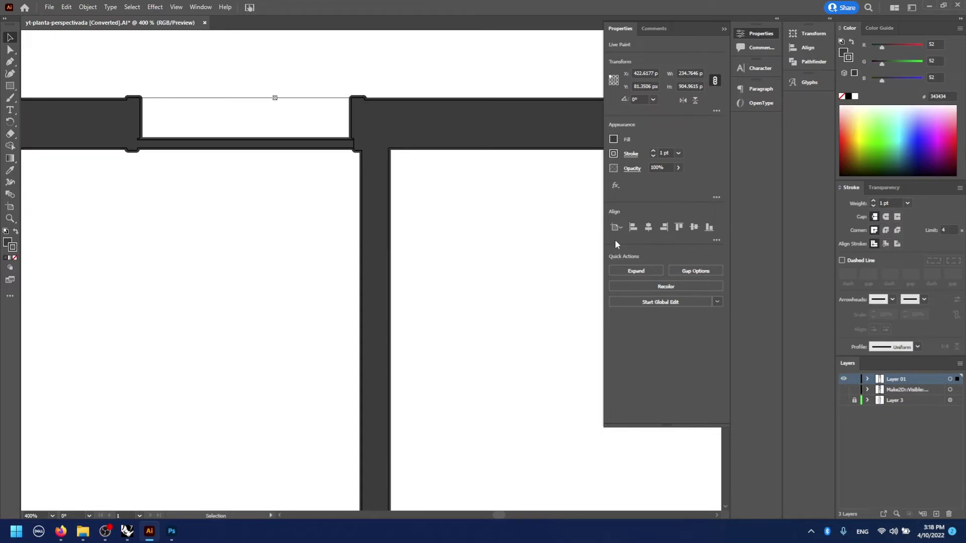
{"action": "left_click", "coordinate": [466, 215]}
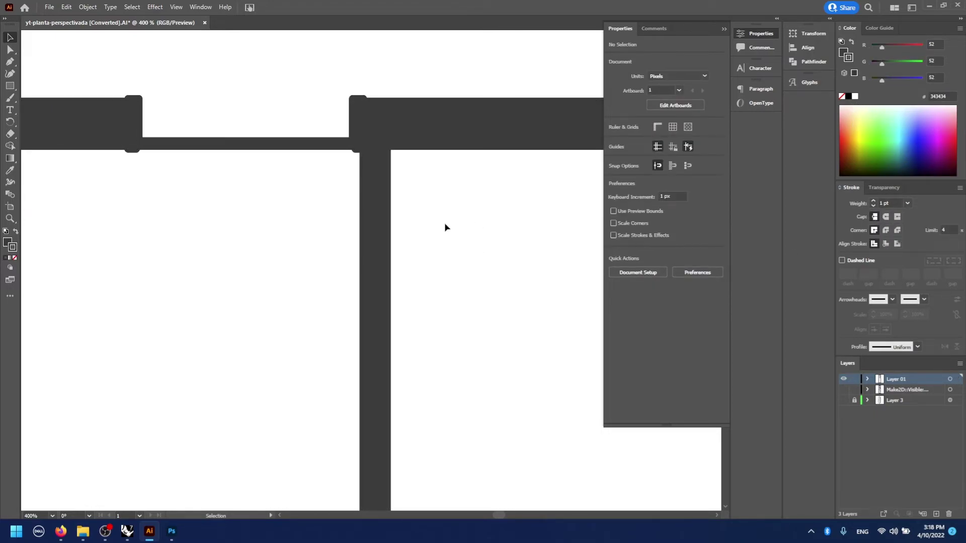
{"action": "scroll", "coordinate": [445, 224], "scroll_direction": "down", "scroll_amount": 3, "text": "alt"}
{"action": "scroll", "coordinate": [443, 217], "scroll_direction": "down", "scroll_amount": 2, "text": "alt"}
{"action": "scroll", "coordinate": [505, 312], "scroll_direction": "down", "scroll_amount": 1, "text": "alt"}
{"action": "left_click_drag", "start_coordinate": [513, 362], "coordinate": [474, 205]}
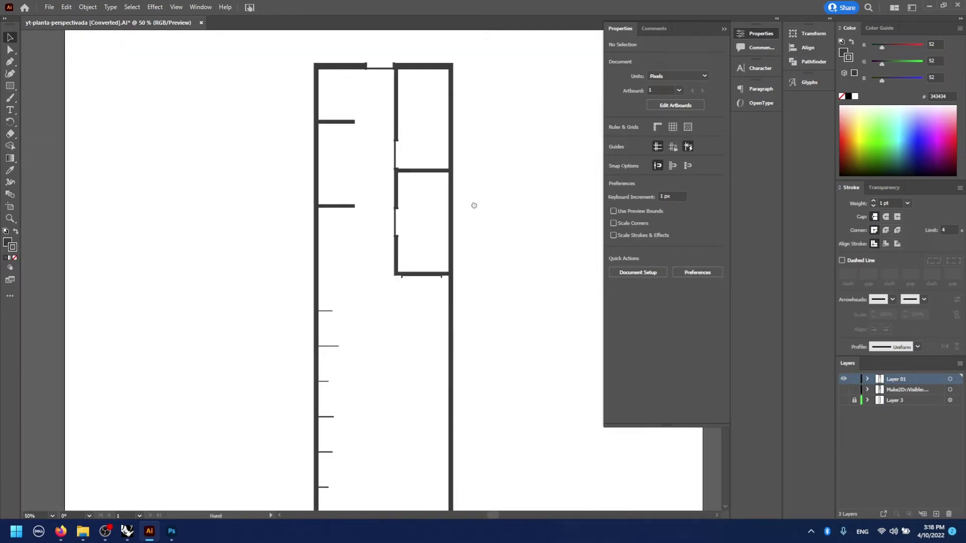
{"action": "scroll", "coordinate": [478, 189], "scroll_direction": "down", "scroll_amount": 1, "text": "alt"}
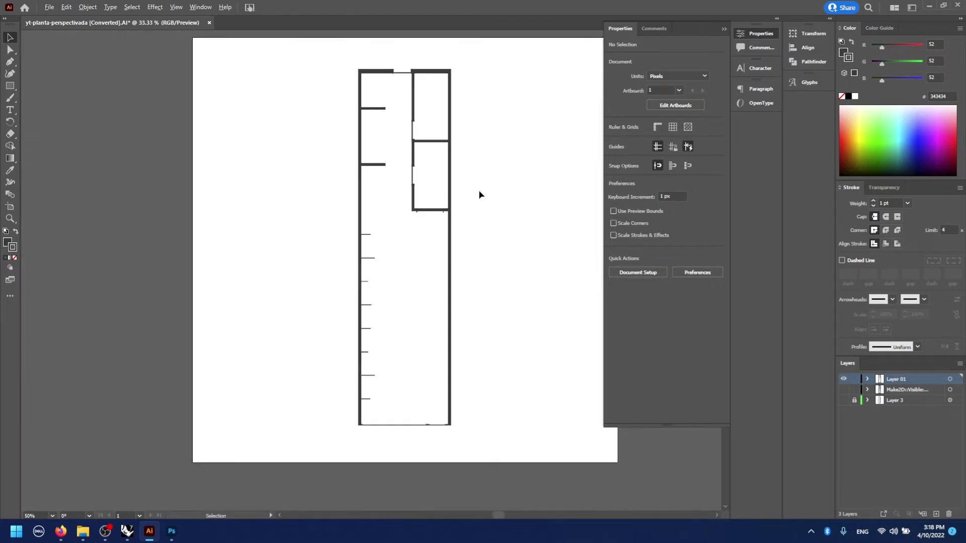
Show the Make2D and shadow layers, lock the three existing layers, and add Layer 4 on top
{"action": "left_click", "coordinate": [844, 390]}
{"action": "scroll", "coordinate": [535, 297], "scroll_direction": "up", "scroll_amount": 1}
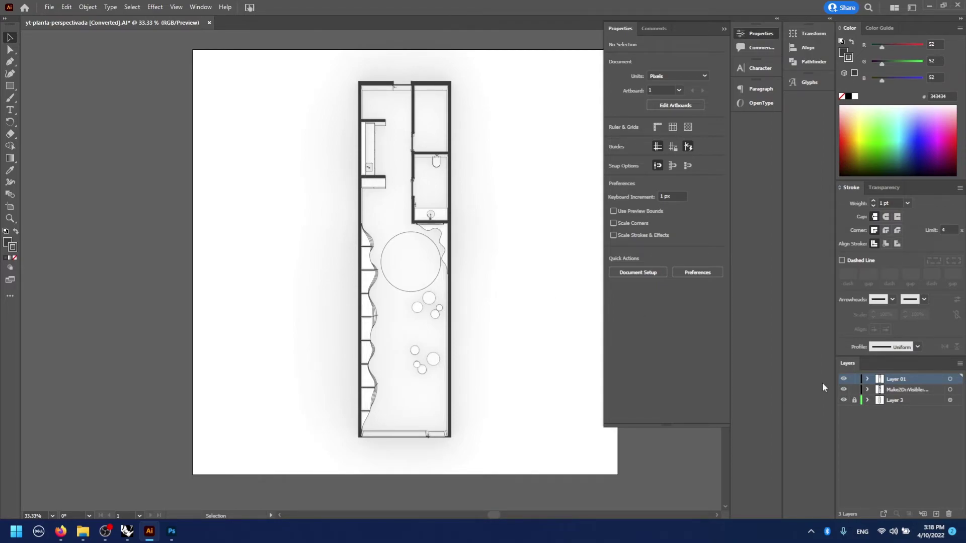
{"action": "left_click", "coordinate": [844, 401]}
{"action": "left_click_drag", "start_coordinate": [854, 390], "coordinate": [855, 378]}
{"action": "left_click", "coordinate": [936, 513]}
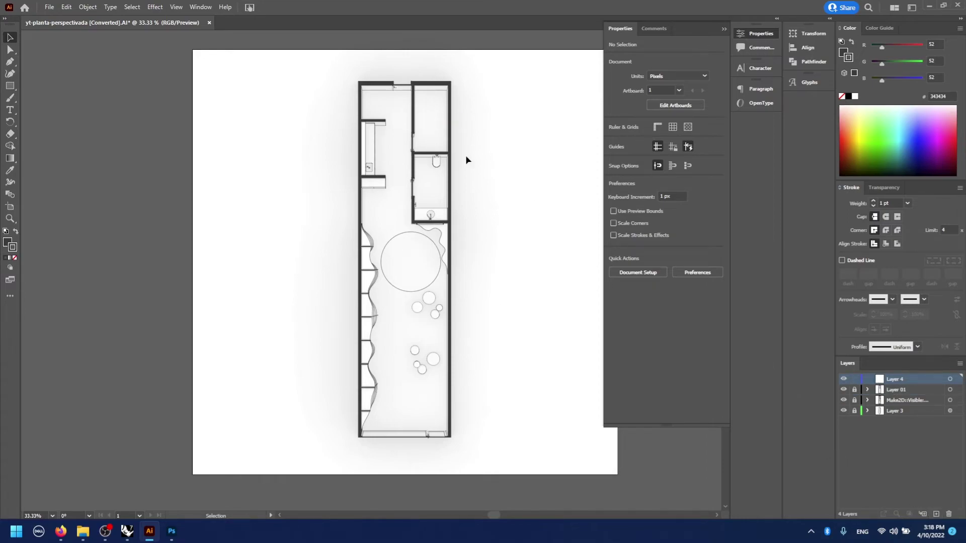
Unlock the plan layers and set the Make2D linework stroke to 0.75 pt
{"action": "scroll", "coordinate": [467, 158], "scroll_direction": "up", "scroll_amount": 1, "text": "alt"}
{"action": "scroll", "coordinate": [478, 151], "scroll_direction": "up", "scroll_amount": 1}
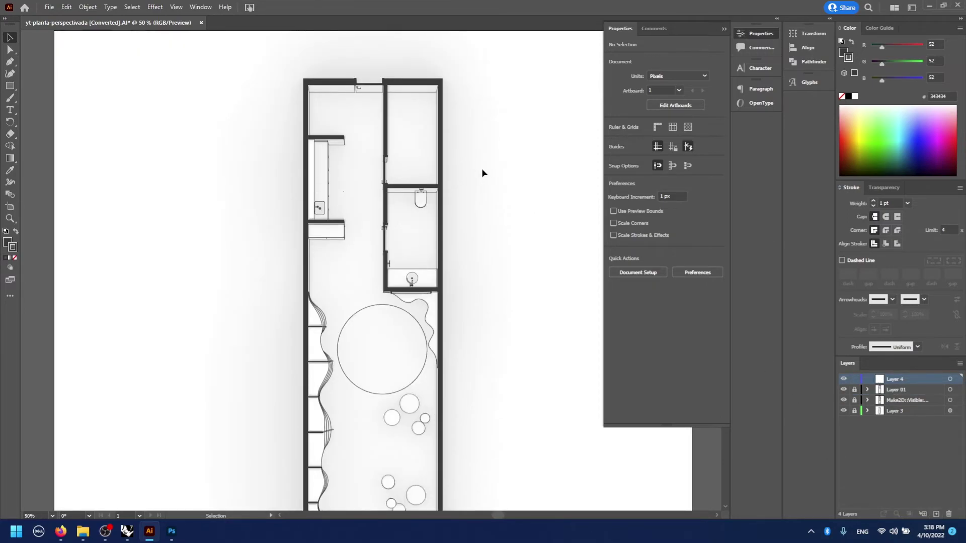
{"action": "left_click_drag", "start_coordinate": [854, 389], "coordinate": [855, 418]}
{"action": "left_click", "coordinate": [844, 413]}
{"action": "left_click", "coordinate": [950, 401]}
{"action": "left_click", "coordinate": [908, 204]}
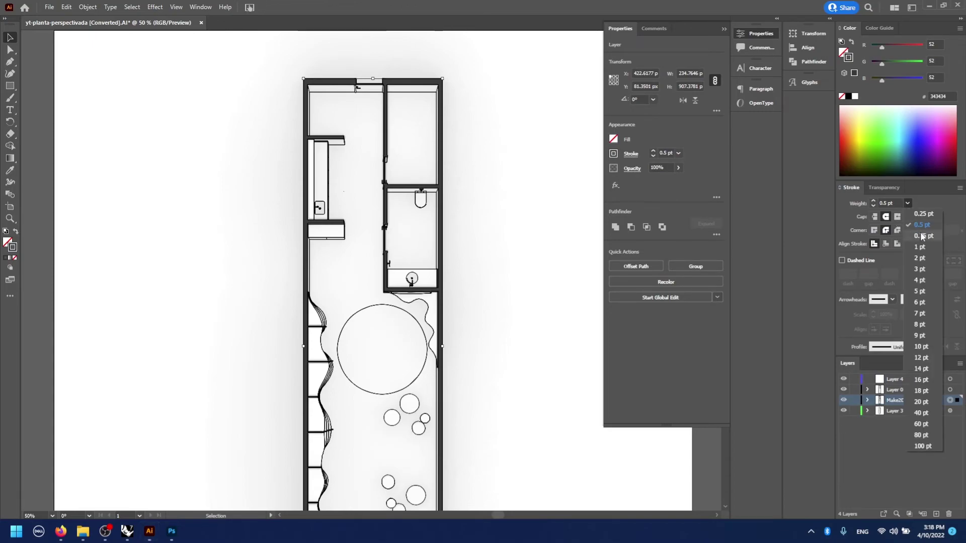
{"action": "left_click", "coordinate": [922, 237]}
{"action": "left_click", "coordinate": [560, 206]}
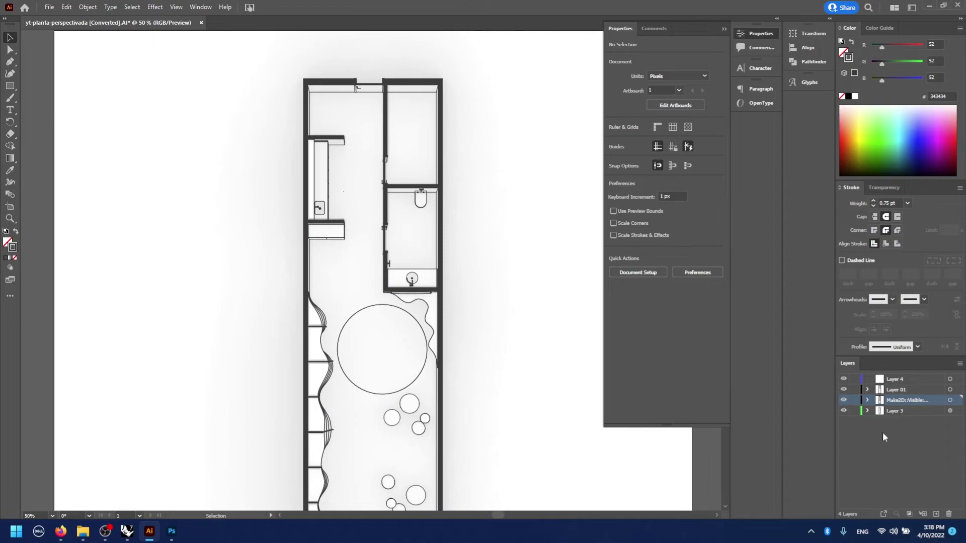
Isolate the Layer 01 Live Paint walls and thicken their stroke to 2 pt
{"action": "left_click", "coordinate": [950, 390]}
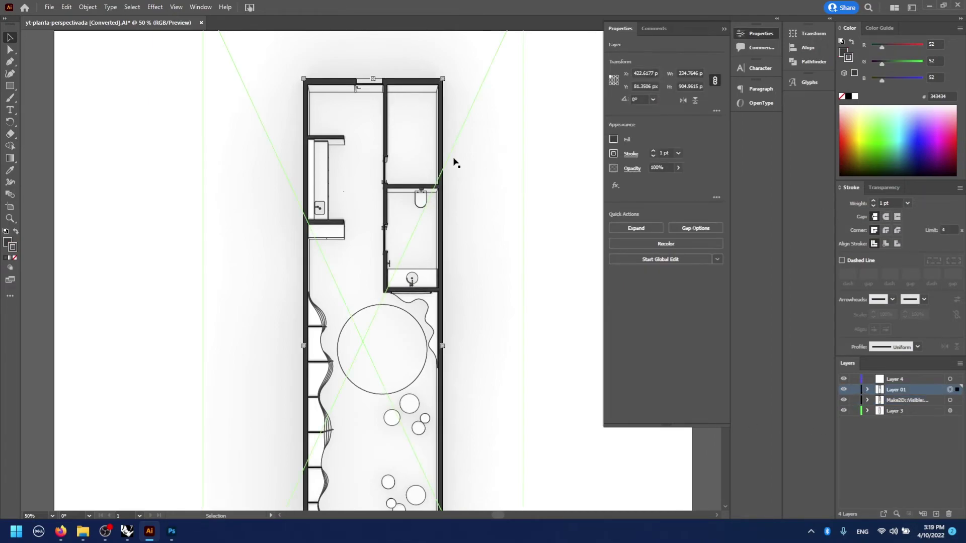
{"action": "double_click", "coordinate": [443, 139]}
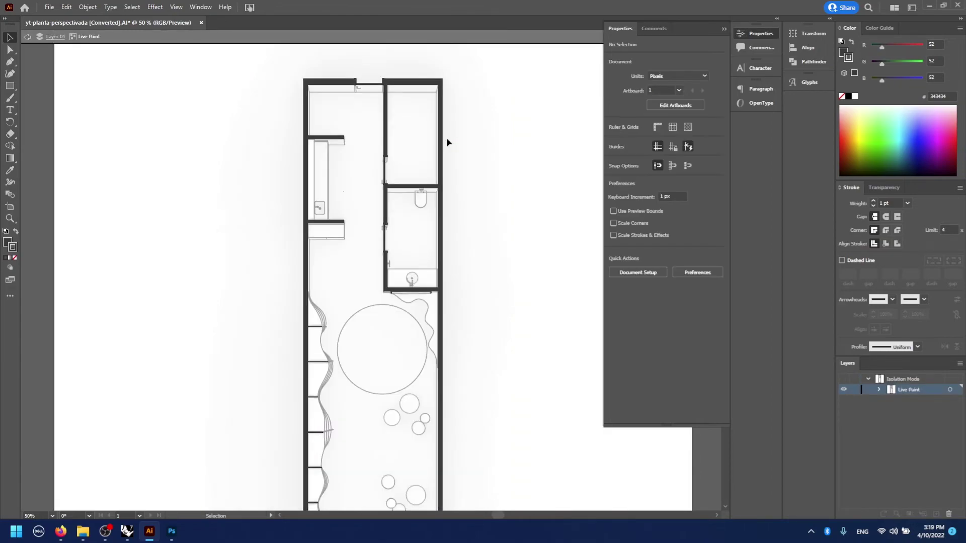
{"action": "left_click", "coordinate": [950, 390]}
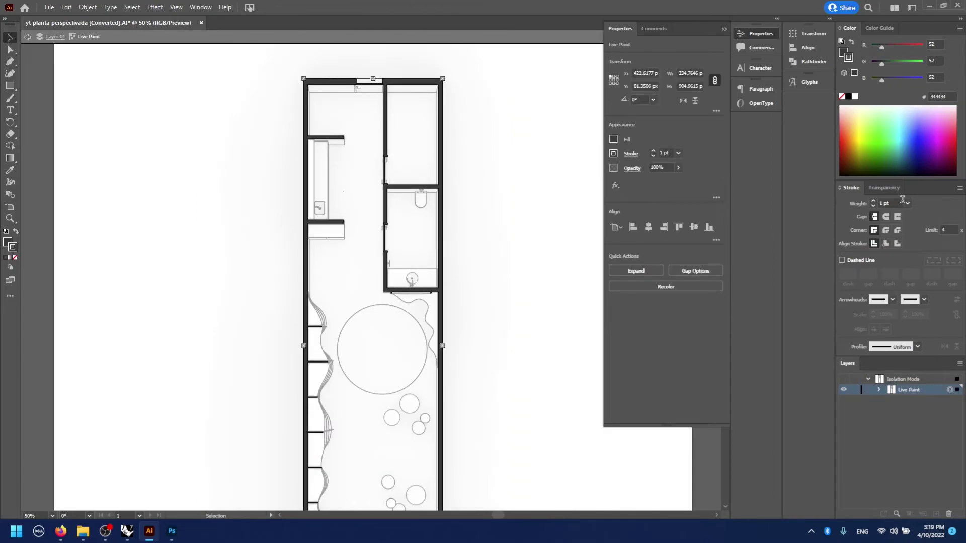
{"action": "left_click", "coordinate": [907, 203]}
{"action": "left_click", "coordinate": [918, 261]}
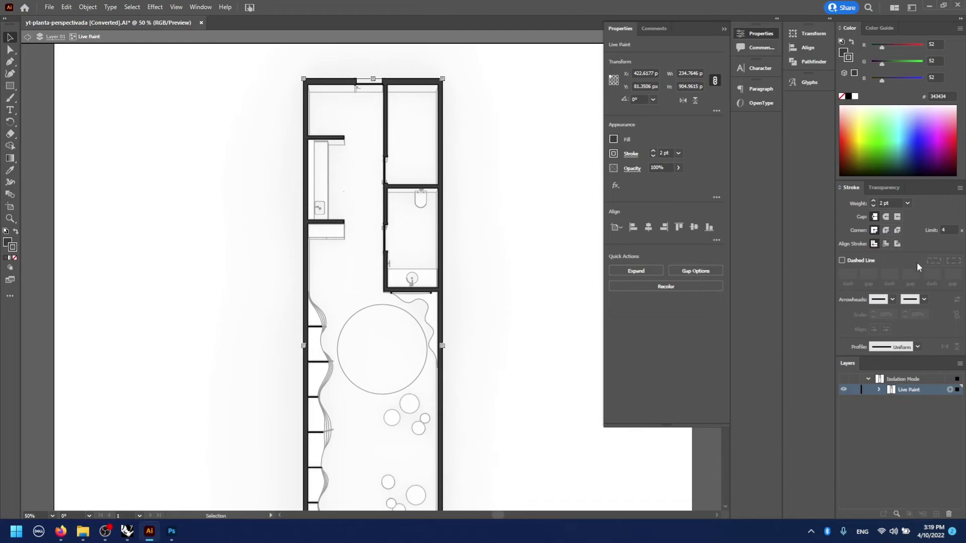
{"action": "double_click", "coordinate": [556, 176]}
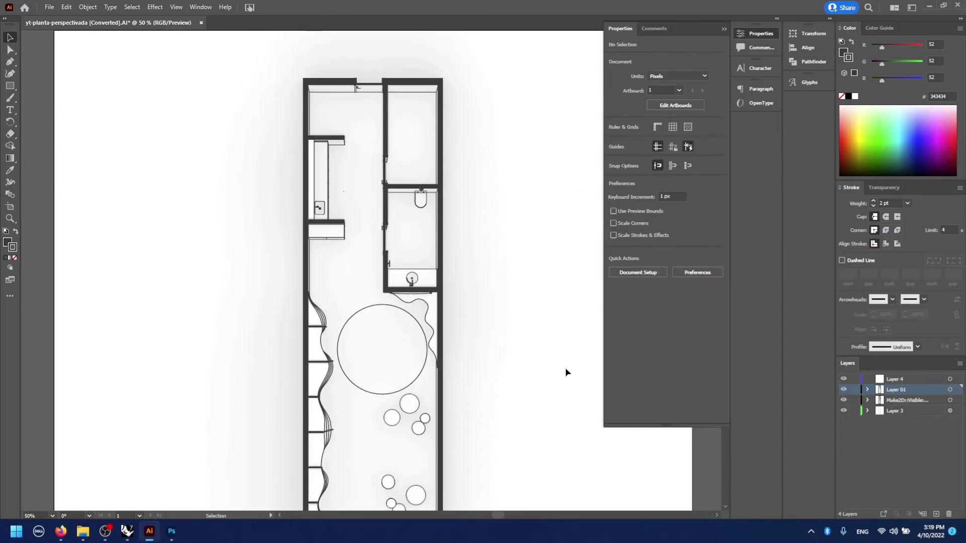
Thin the Make2D linework stroke to 0.5 pt
{"action": "left_click", "coordinate": [950, 400]}
{"action": "left_click", "coordinate": [908, 203]}
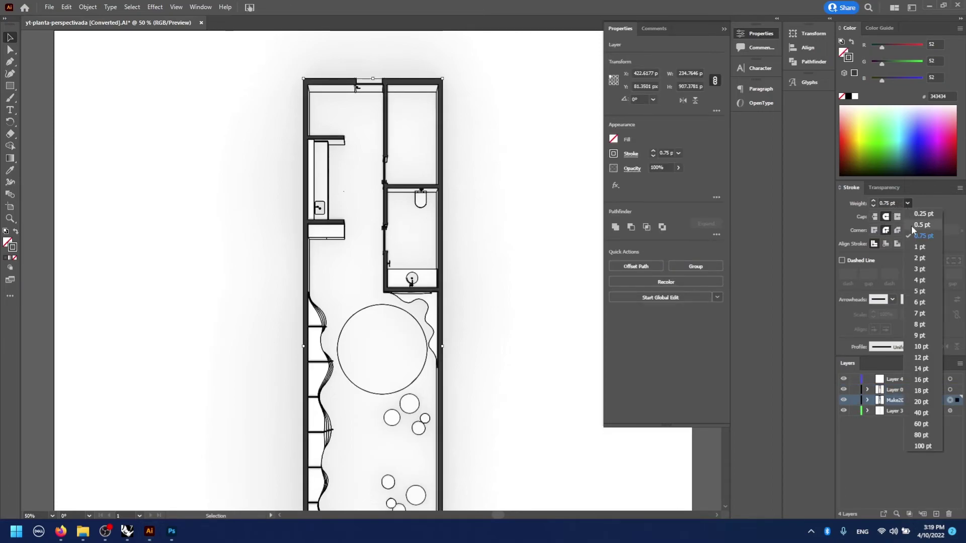
{"action": "left_click", "coordinate": [916, 226]}
{"action": "left_click", "coordinate": [555, 231]}
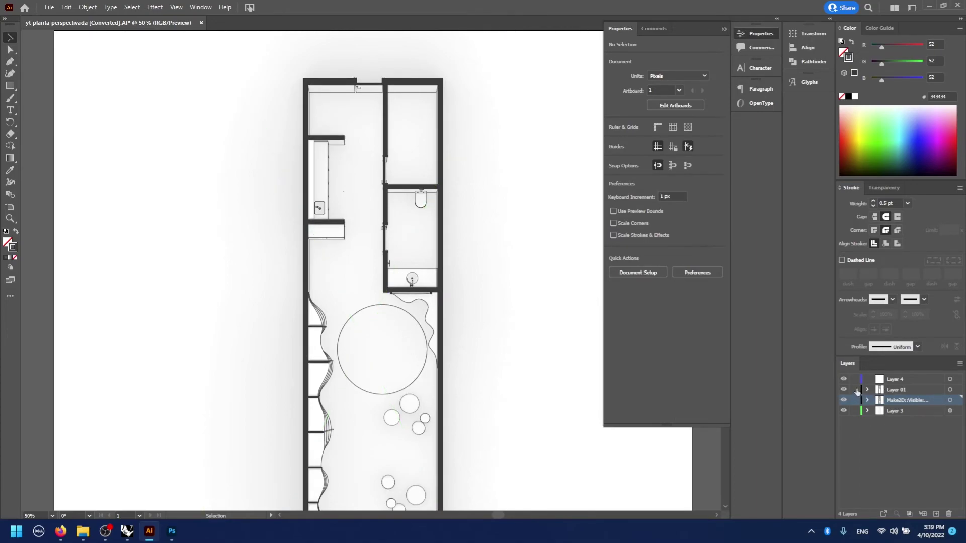
Lock the plan layers except Make2D and marquee-select all its linework paths
{"action": "left_click_drag", "start_coordinate": [858, 392], "coordinate": [858, 413]}
{"action": "left_click", "coordinate": [931, 380]}
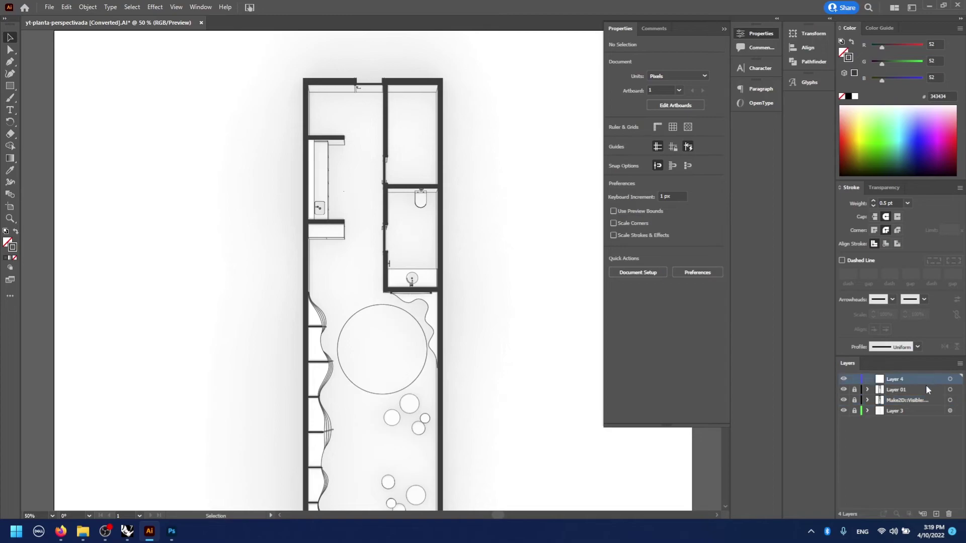
{"action": "scroll", "coordinate": [532, 322], "scroll_direction": "down", "scroll_amount": 1, "text": "alt"}
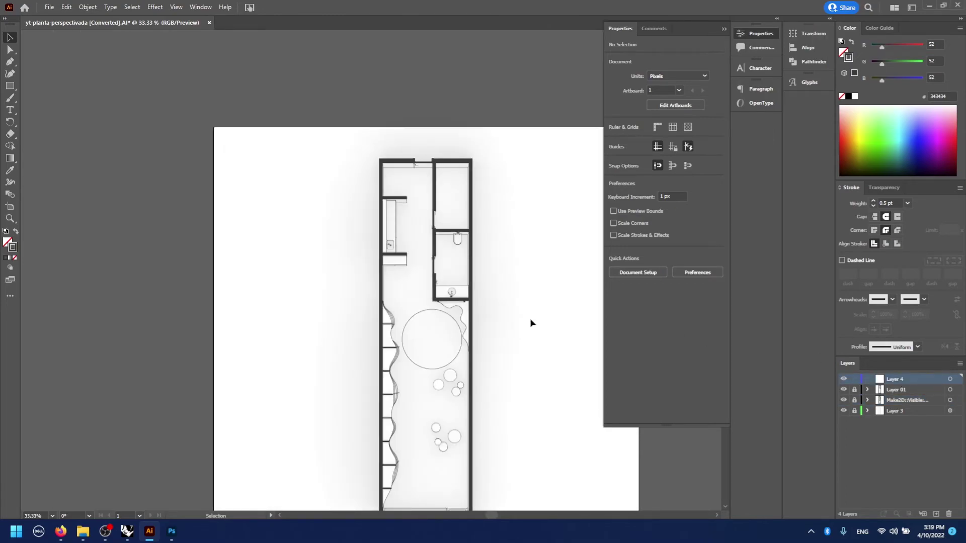
{"action": "left_click_drag", "start_coordinate": [533, 382], "coordinate": [474, 308]}
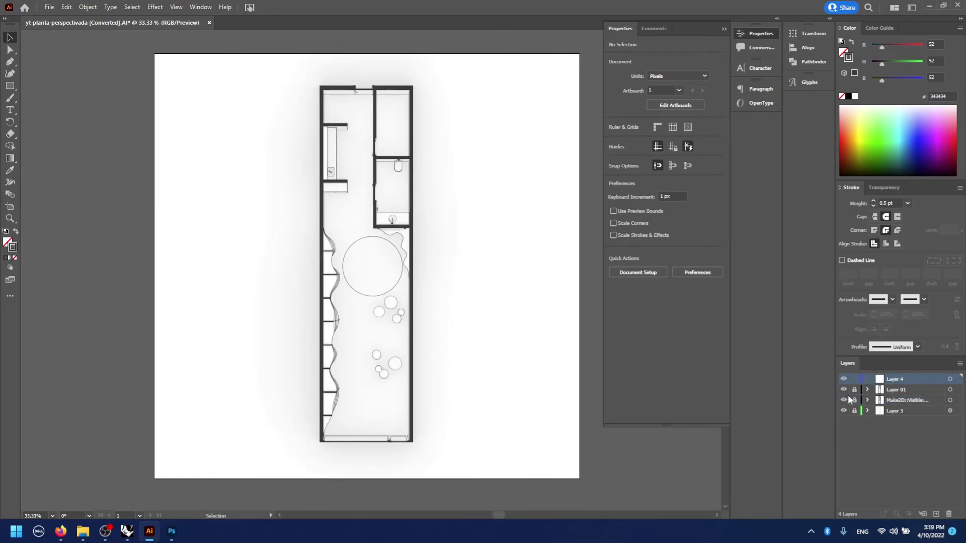
{"action": "left_click", "coordinate": [853, 400]}
{"action": "left_click_drag", "start_coordinate": [447, 71], "coordinate": [264, 290]}
Convert the Make2D linework into a Live Paint group and fill the large circle light lavender
{"action": "key", "text": "k"}
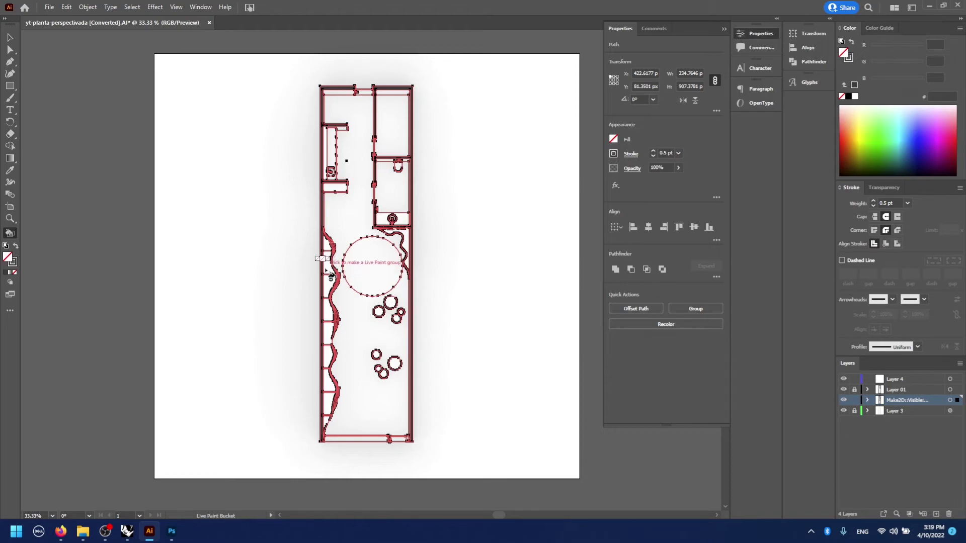
{"action": "left_click", "coordinate": [358, 276]}
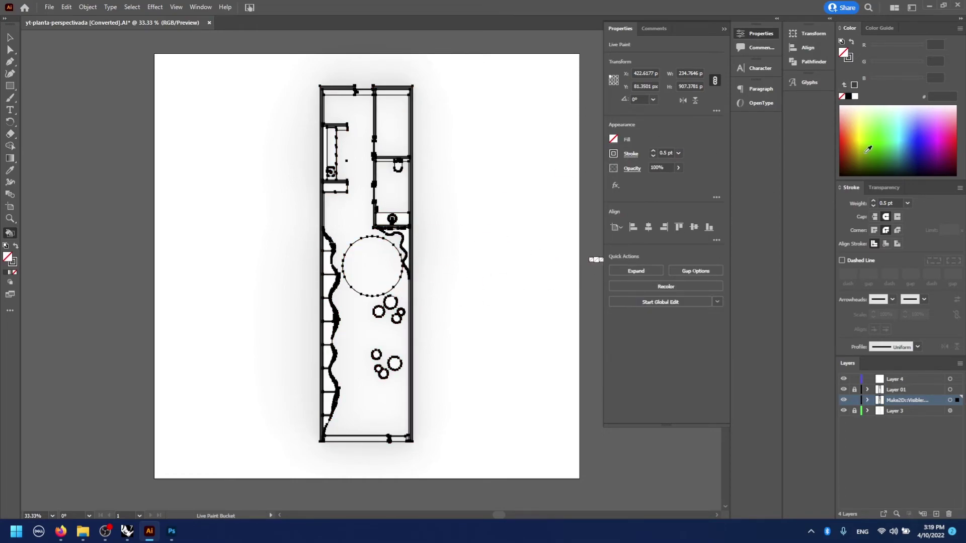
{"action": "mouse_move", "coordinate": [896, 130]}
{"action": "left_mouse_down"}
{"action": "mouse_move", "coordinate": [929, 123]}
{"action": "mouse_move", "coordinate": [898, 115]}
{"action": "mouse_move", "coordinate": [919, 108]}
{"action": "left_mouse_up"}
{"action": "left_click", "coordinate": [370, 261]}
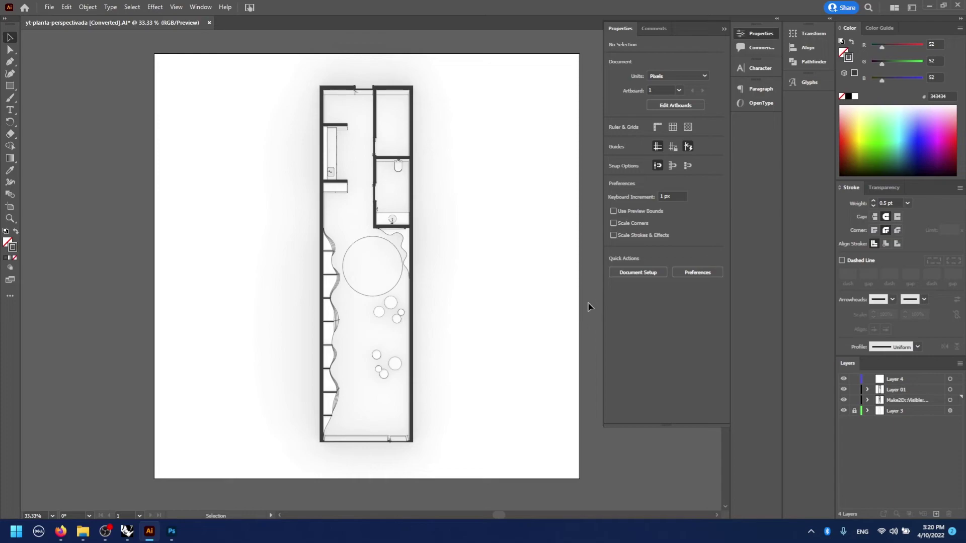
{"action": "left_click", "coordinate": [396, 290]}
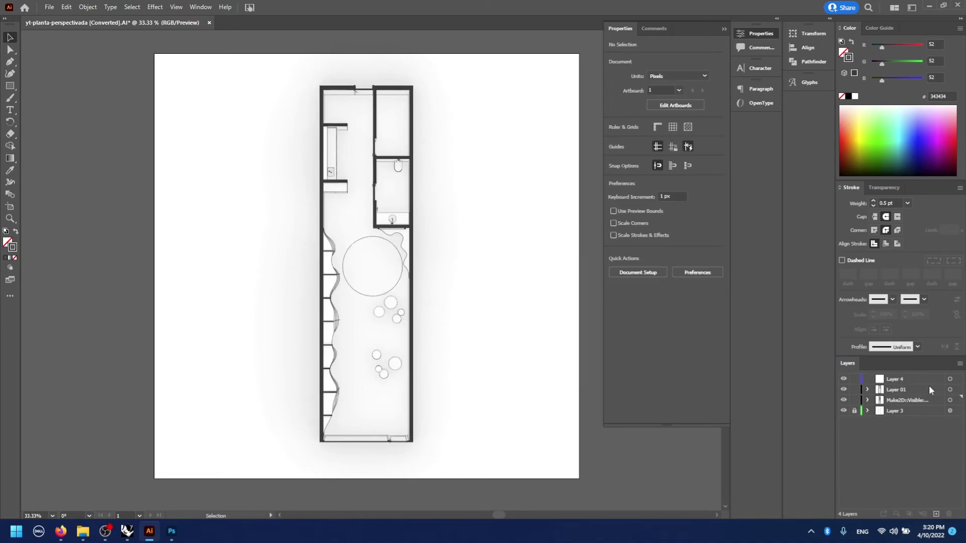
{"action": "left_click", "coordinate": [941, 380]}
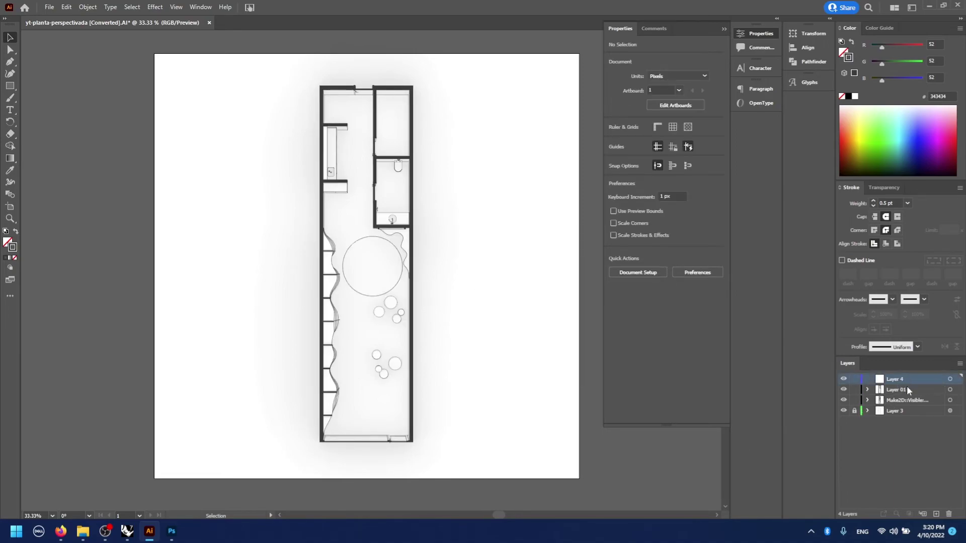
Draw a 1080x1080 rectangle over the artboard, filled lavender d5b3ff with no stroke
{"action": "key", "text": "m"}
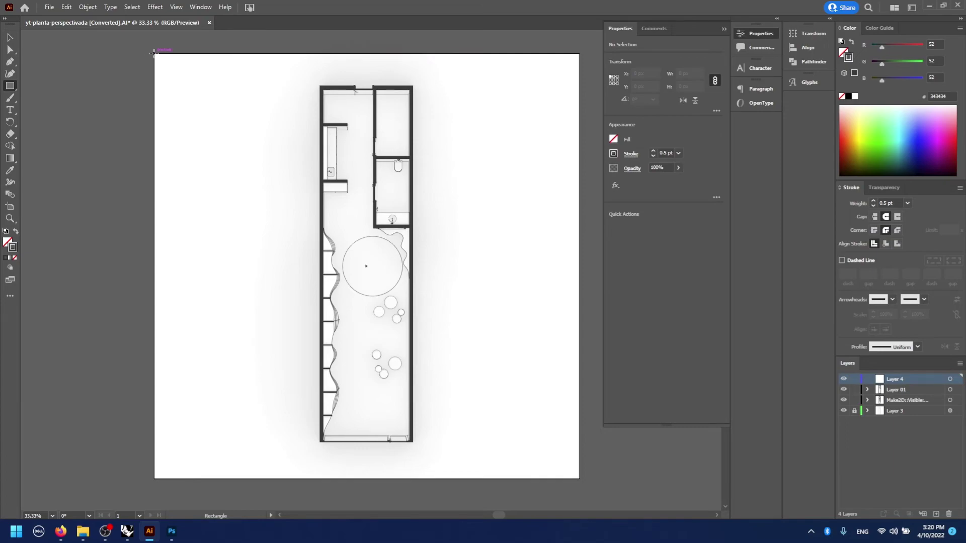
{"action": "mouse_move", "coordinate": [154, 53]}
{"action": "left_mouse_down"}
{"action": "mouse_move", "coordinate": [561, 474]}
{"action": "mouse_move", "coordinate": [578, 479]}
{"action": "left_mouse_up"}
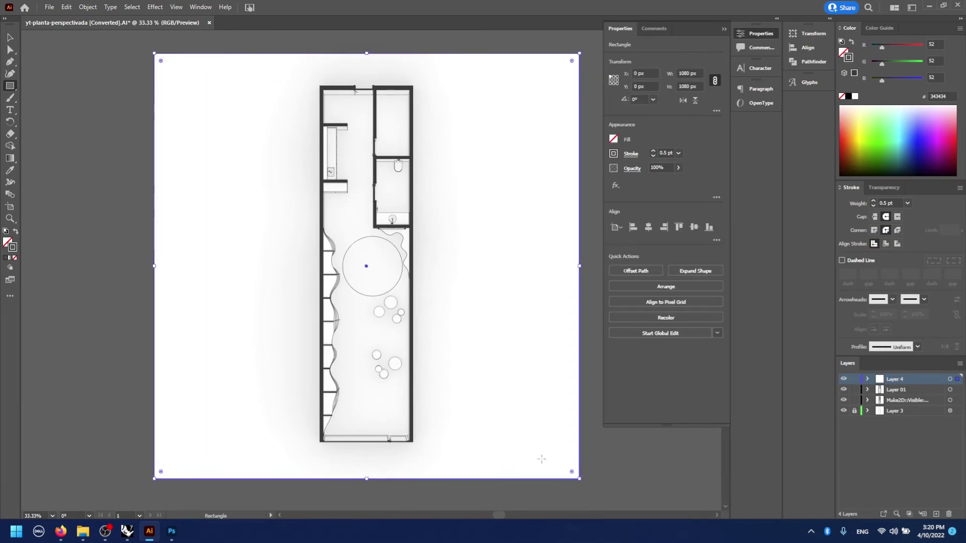
{"action": "left_click", "coordinate": [937, 109]}
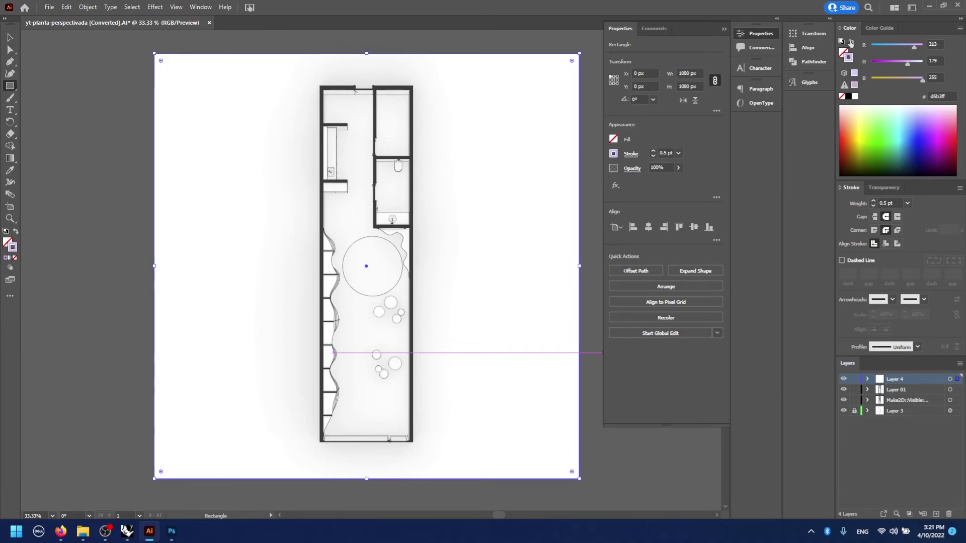
{"action": "left_click", "coordinate": [851, 41]}
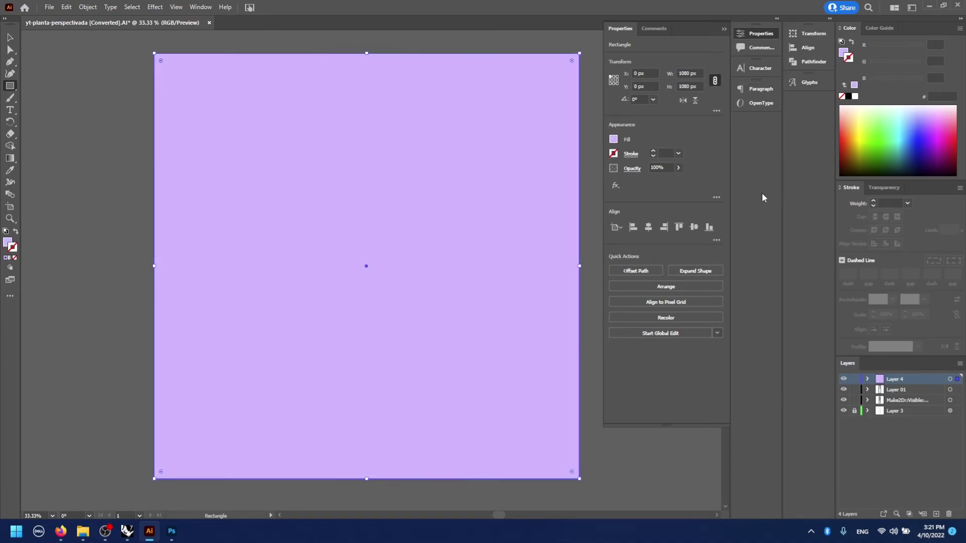
Move the rectangle's Layer 4 to the bottom of the Layers panel
{"action": "key", "text": "v"}
{"action": "left_click_drag", "start_coordinate": [887, 380], "coordinate": [889, 416]}
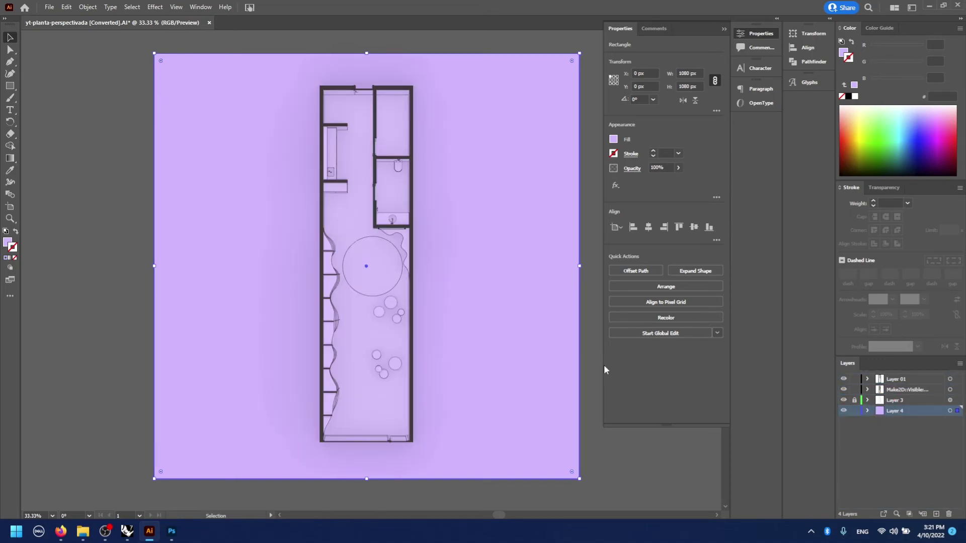
{"action": "left_click", "coordinate": [622, 449]}
Lock the background layer and recolour the Make2D thin linework to ffffff white
{"action": "left_click", "coordinate": [854, 410]}
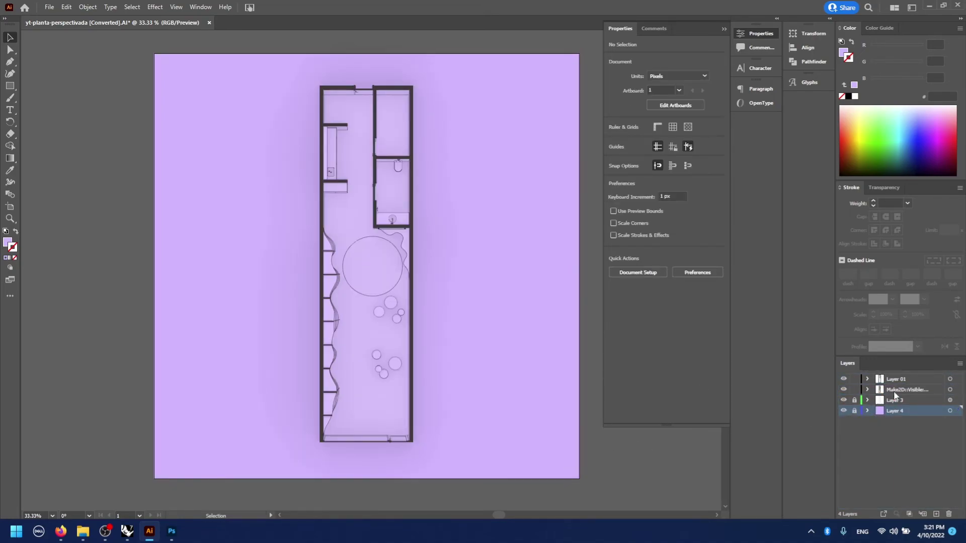
{"action": "left_click", "coordinate": [949, 390]}
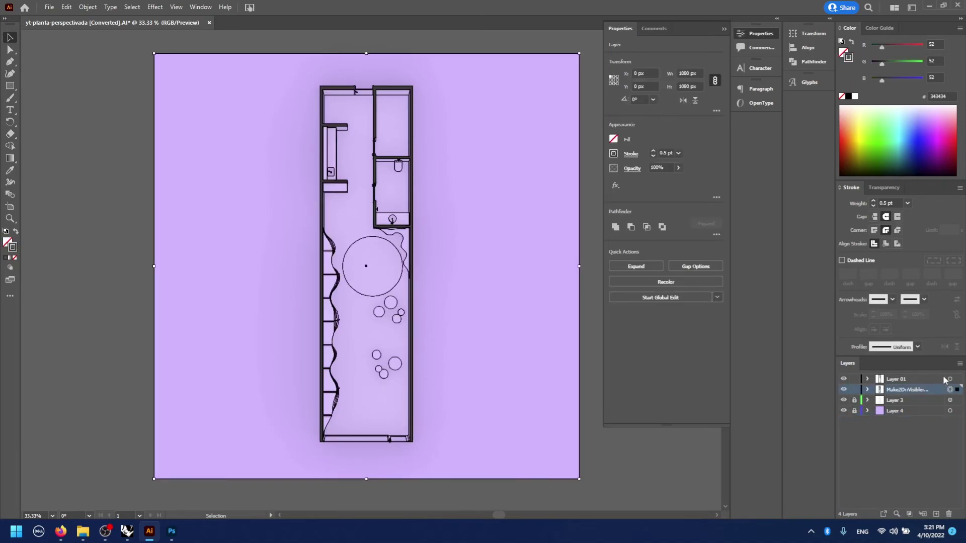
{"action": "left_click", "coordinate": [938, 96]}
{"action": "type", "text": "ffffff"}
{"action": "key", "text": "Return"}
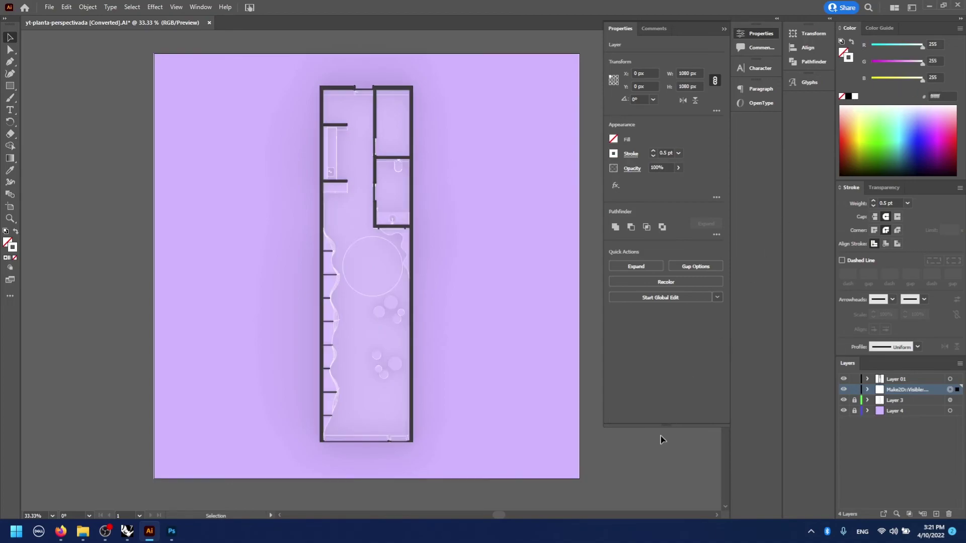
{"action": "left_click", "coordinate": [661, 440]}
Make the Layer 01 walls fully white, then unlock Layer 3 and make it active
{"action": "left_click", "coordinate": [950, 379]}
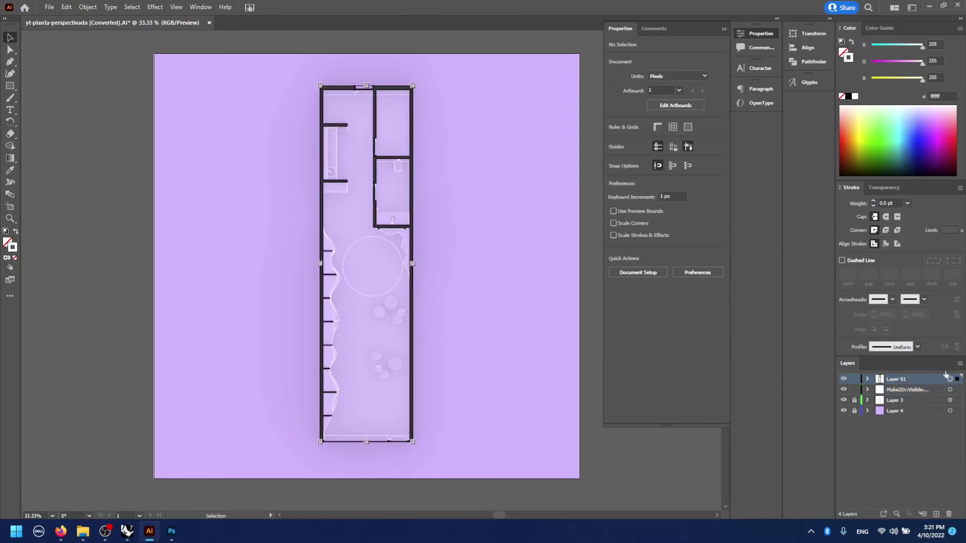
{"action": "left_click", "coordinate": [855, 96]}
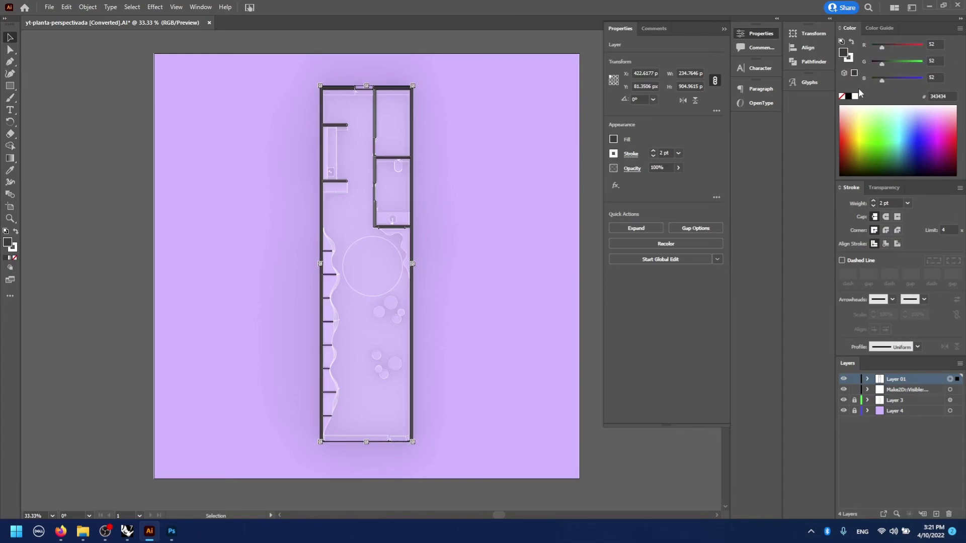
{"action": "left_click", "coordinate": [855, 96]}
{"action": "left_click", "coordinate": [661, 454]}
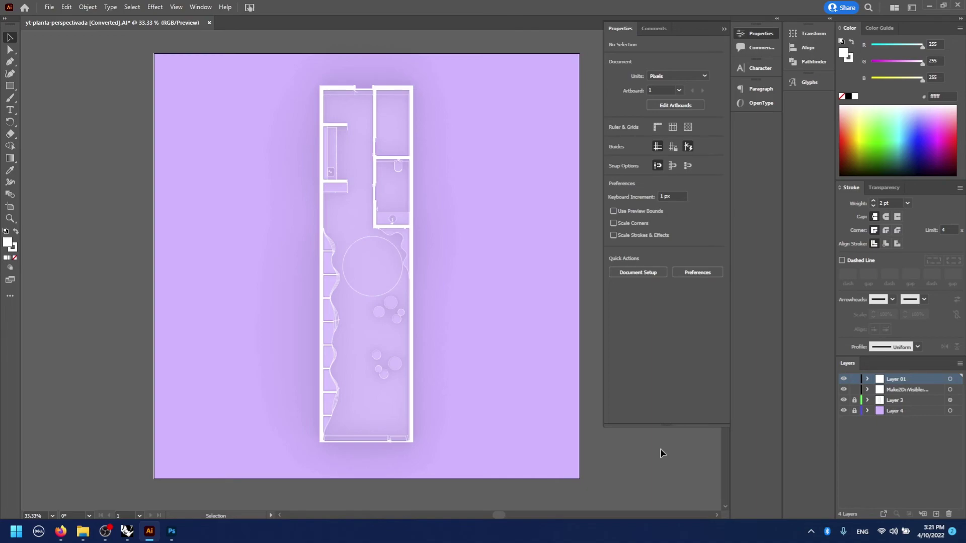
{"action": "left_click", "coordinate": [854, 401]}
{"action": "left_click", "coordinate": [947, 403]}
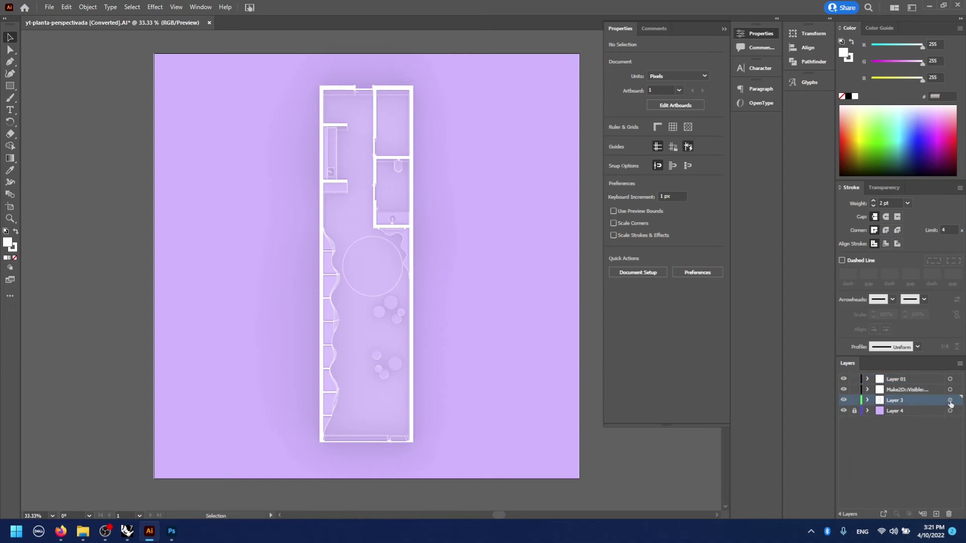
Set the Layer 3 shadow image's opacity to 40%
{"action": "left_click", "coordinate": [950, 400]}
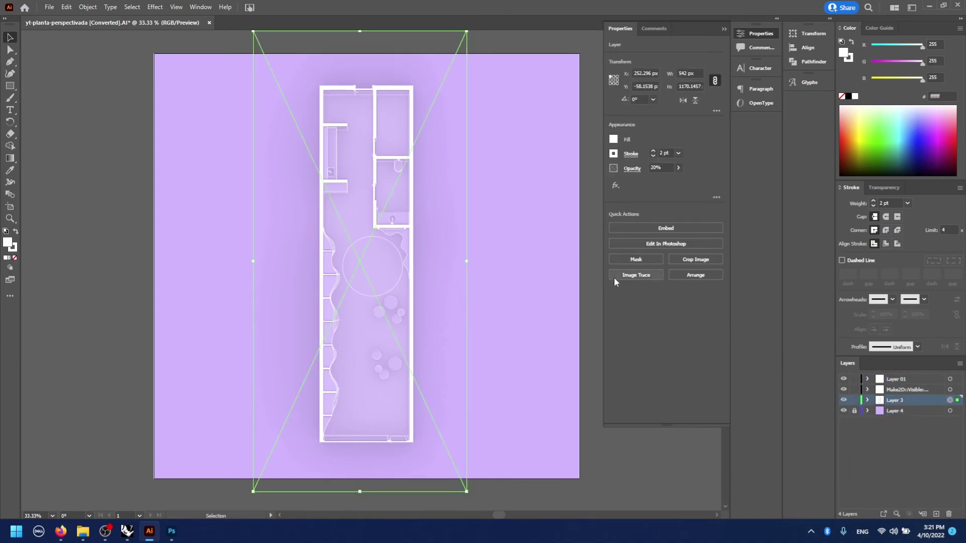
{"action": "left_click", "coordinate": [653, 168]}
{"action": "type", "text": "40"}
{"action": "key", "text": "Return"}
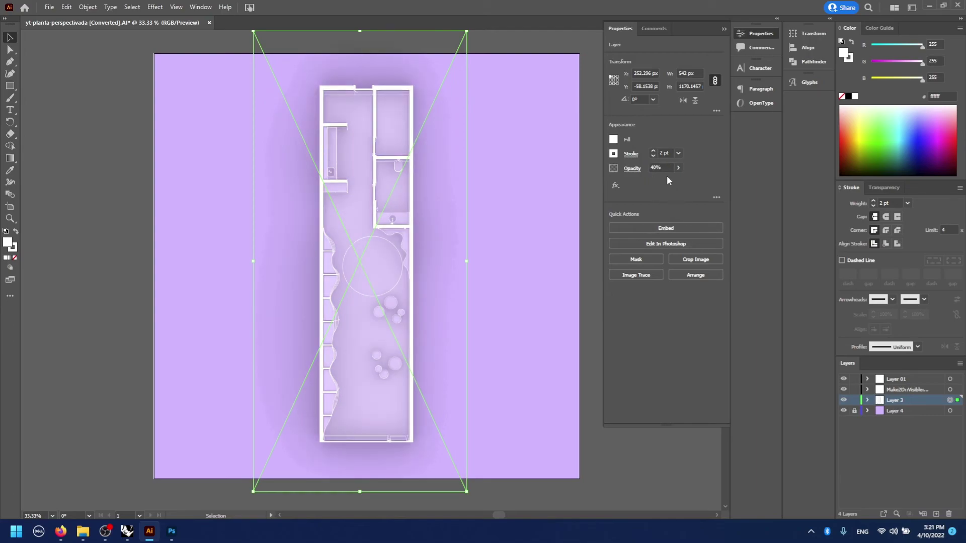
Give the shadow image the Overlay blend mode, after trying Multiply
{"action": "left_click", "coordinate": [630, 168]}
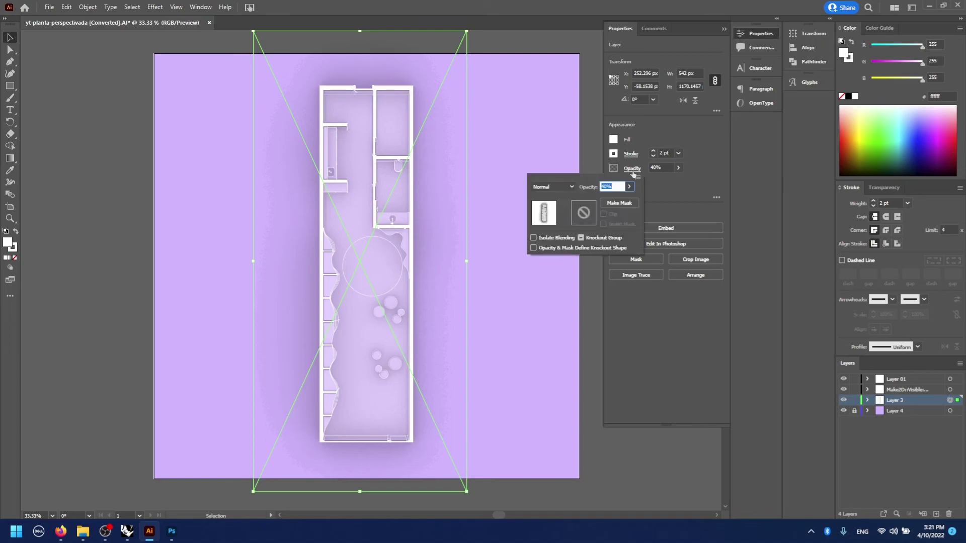
{"action": "left_click", "coordinate": [570, 188]}
{"action": "left_click", "coordinate": [559, 223]}
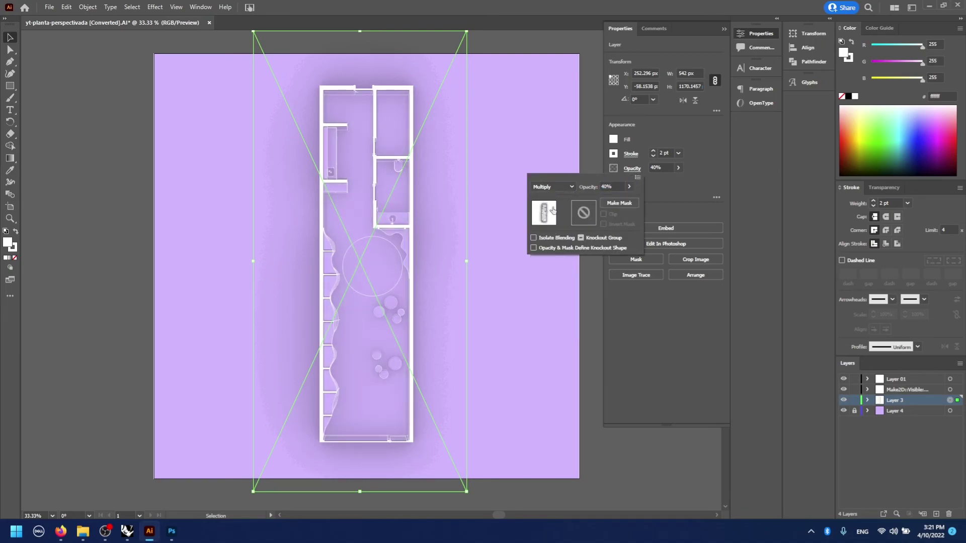
{"action": "left_click", "coordinate": [560, 189]}
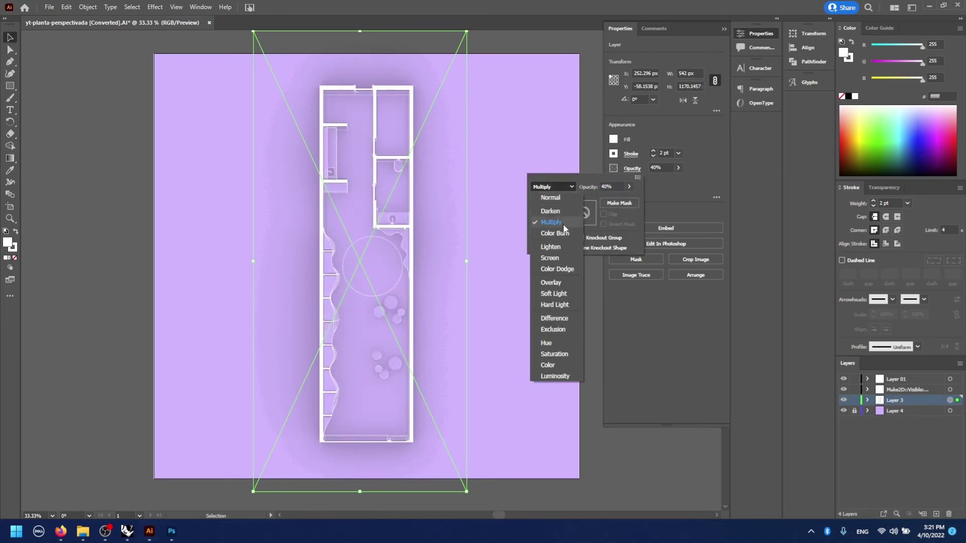
{"action": "left_click", "coordinate": [562, 282]}
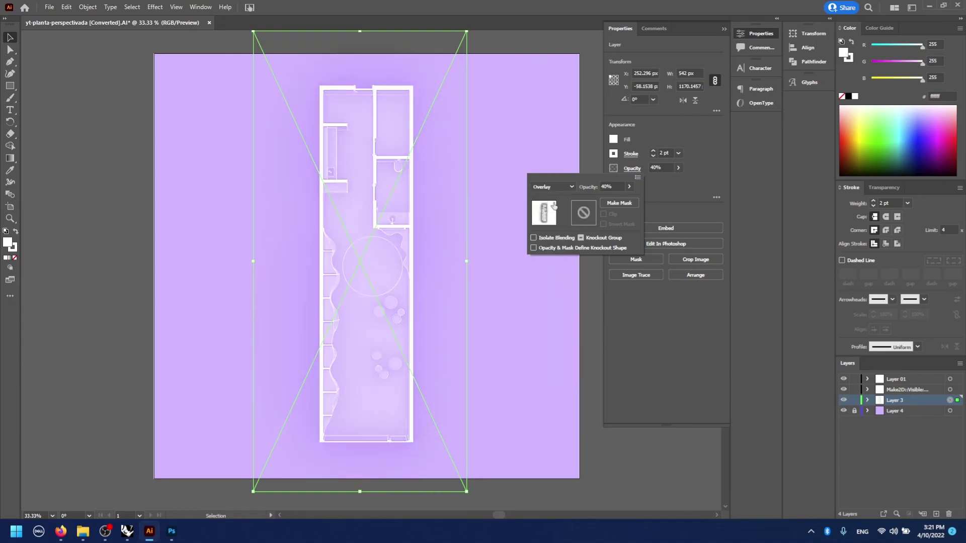
{"action": "left_click", "coordinate": [632, 437]}
{"action": "left_click", "coordinate": [314, 135]}
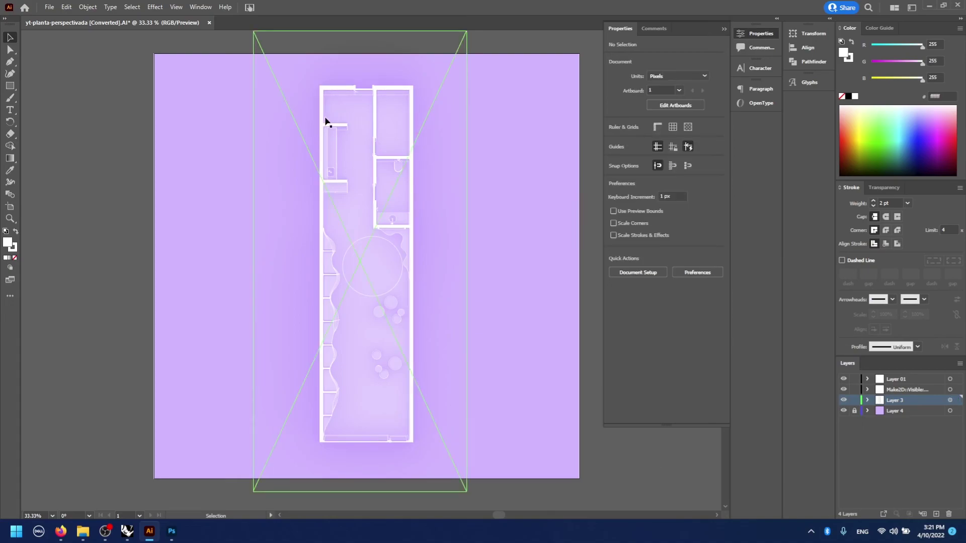
{"action": "left_click", "coordinate": [586, 496]}
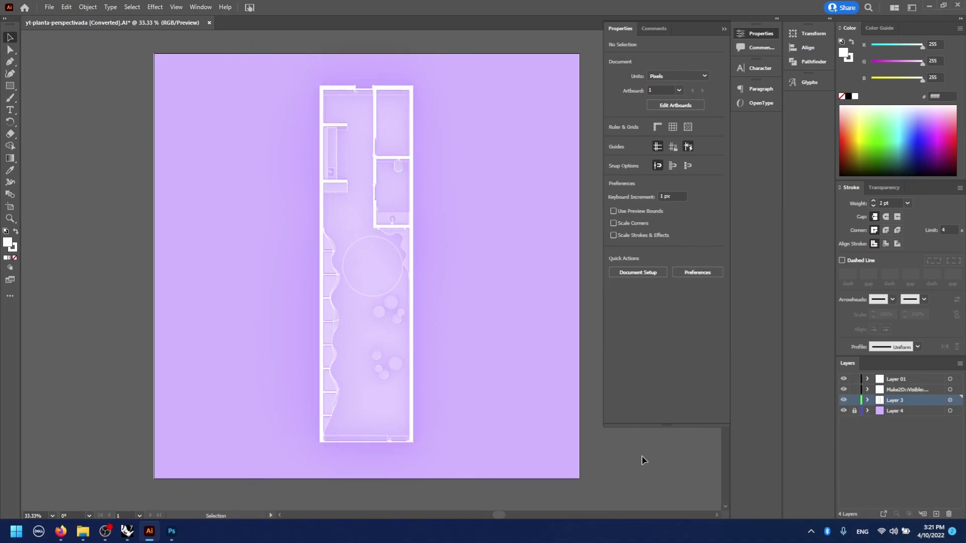
{"action": "scroll", "coordinate": [641, 472], "scroll_direction": "up", "scroll_amount": 1}
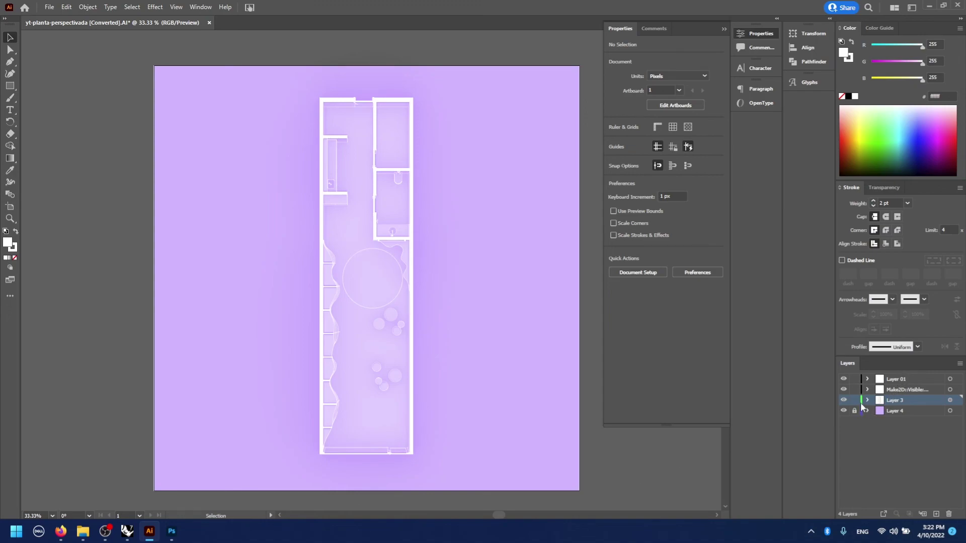
{"action": "left_click", "coordinate": [844, 379]}
{"action": "left_click", "coordinate": [844, 379]}
{"action": "left_click", "coordinate": [844, 390]}
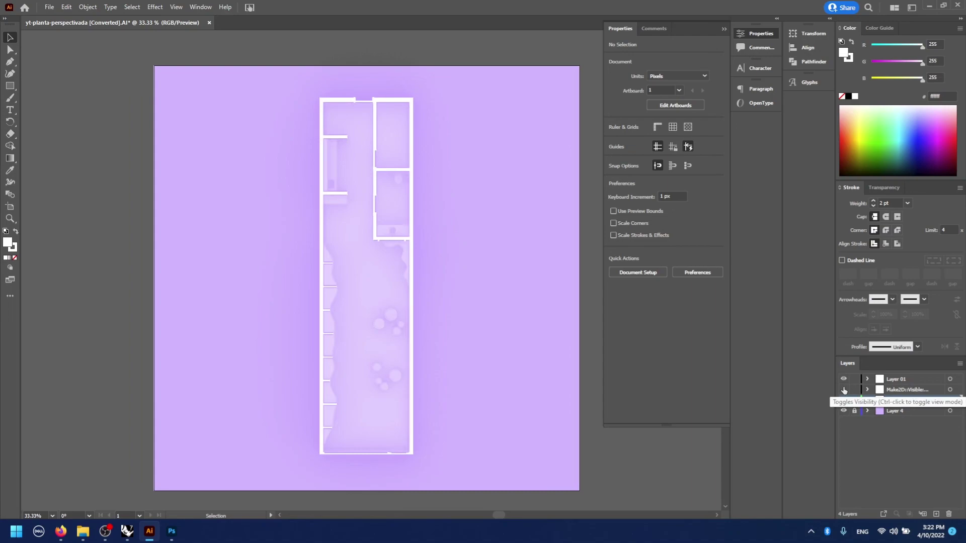
{"action": "left_click", "coordinate": [844, 389]}
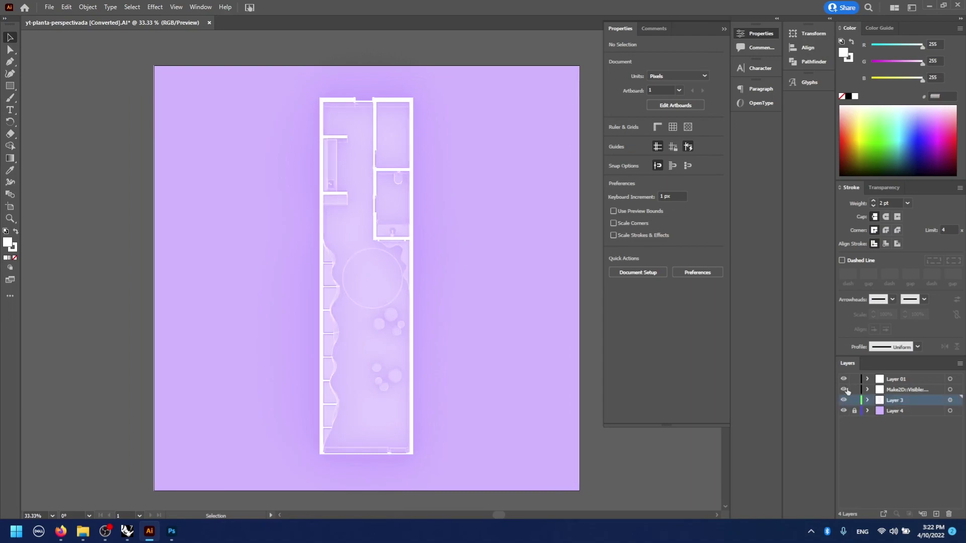
{"action": "left_click", "coordinate": [844, 400]}
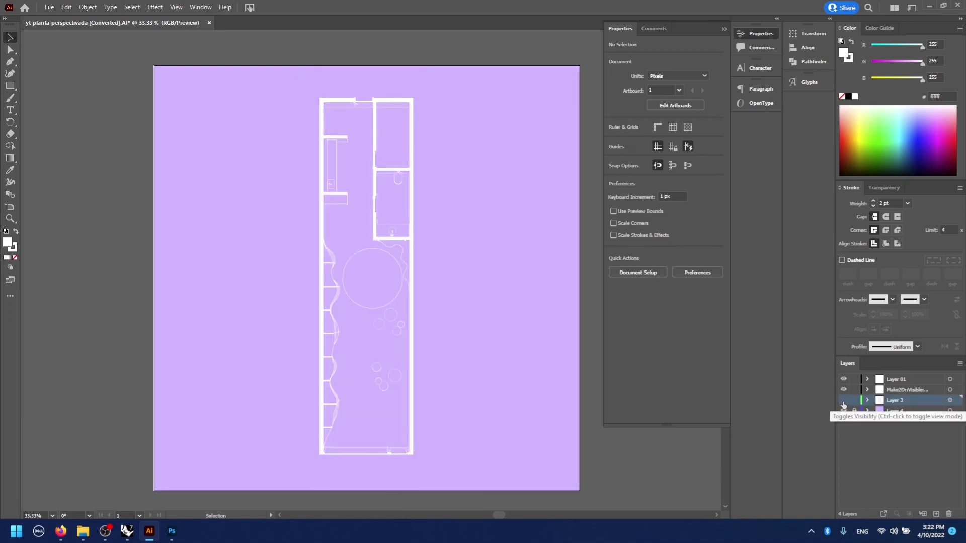
{"action": "left_click", "coordinate": [844, 400]}
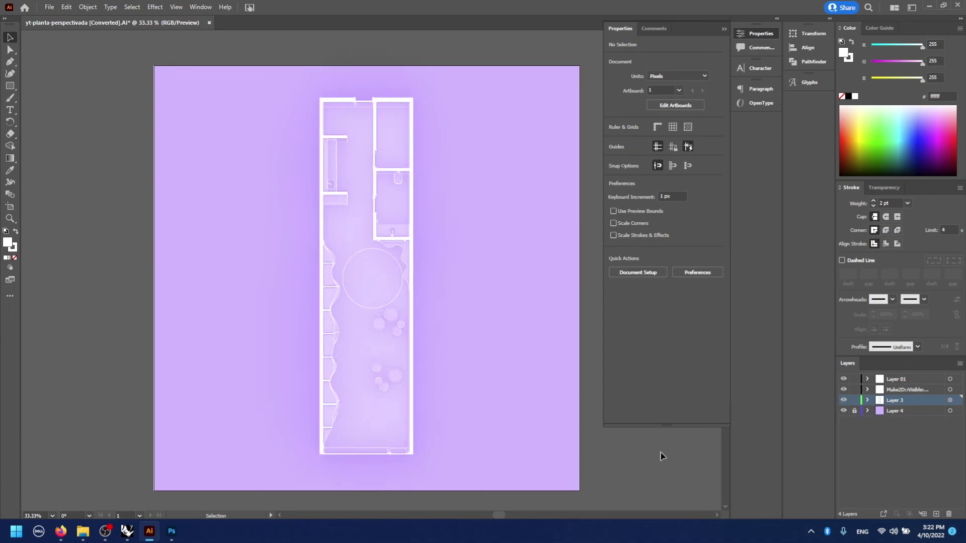